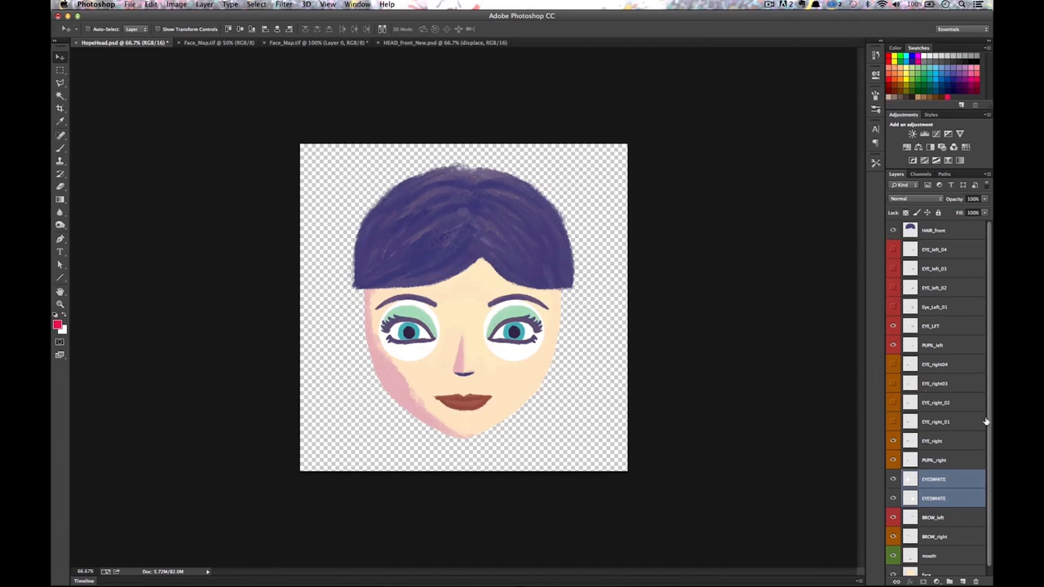
Toggle the eye white, pupil and left-eye detail layers to inspect each part of the head.
scroll(947, 473, down, 1)
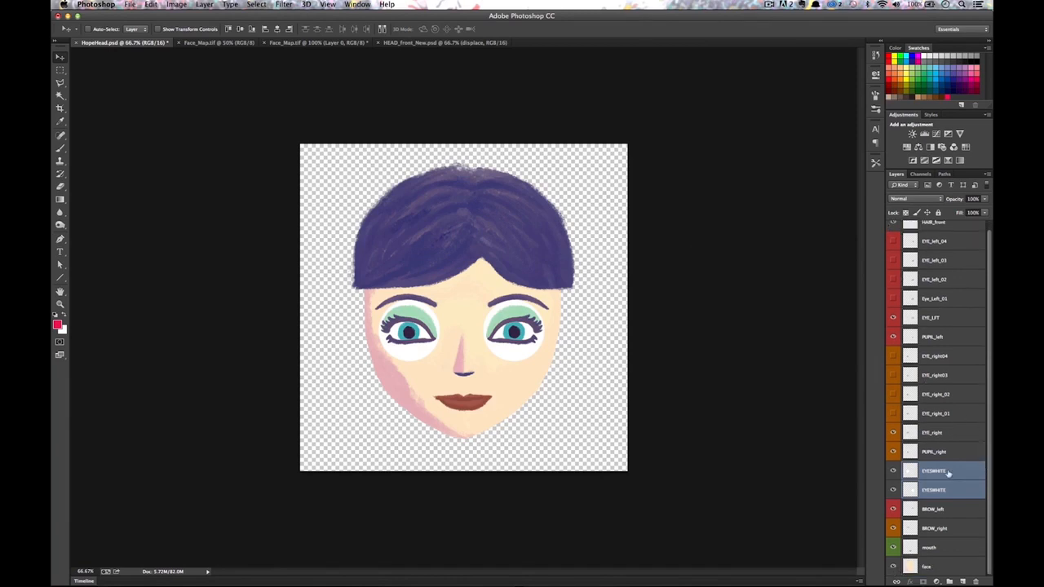
click(894, 472)
click(893, 490)
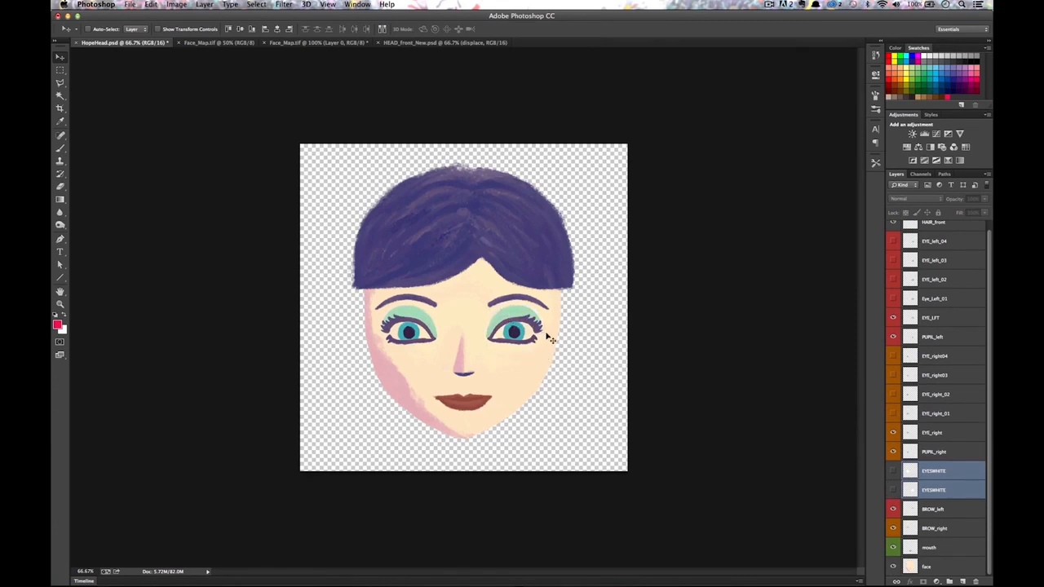
click(893, 475)
click(893, 490)
click(893, 453)
click(893, 453)
click(893, 434)
click(893, 433)
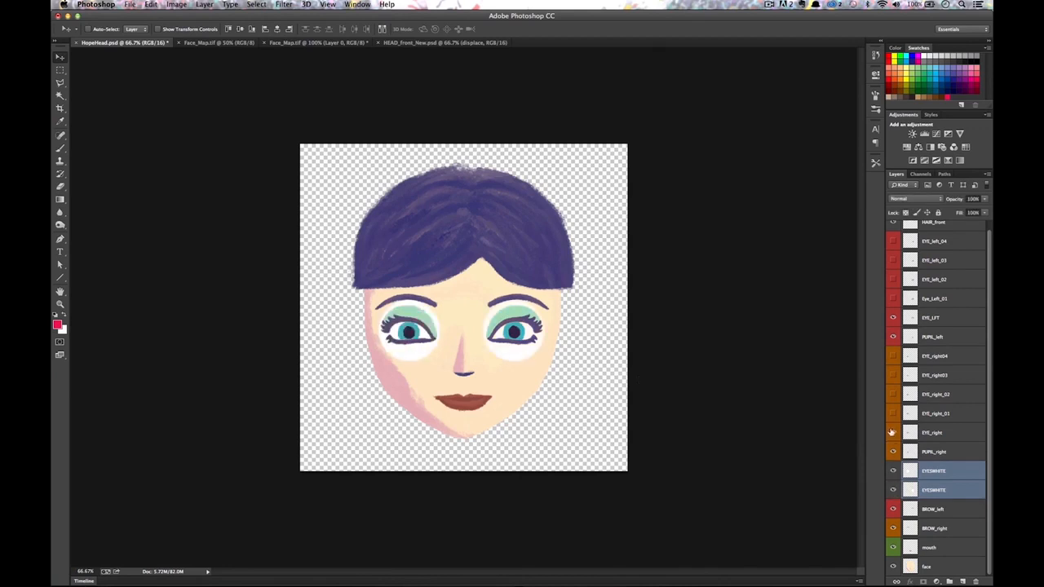
Step the left eye through its eyelid stages into a wink and back open.
click(894, 414)
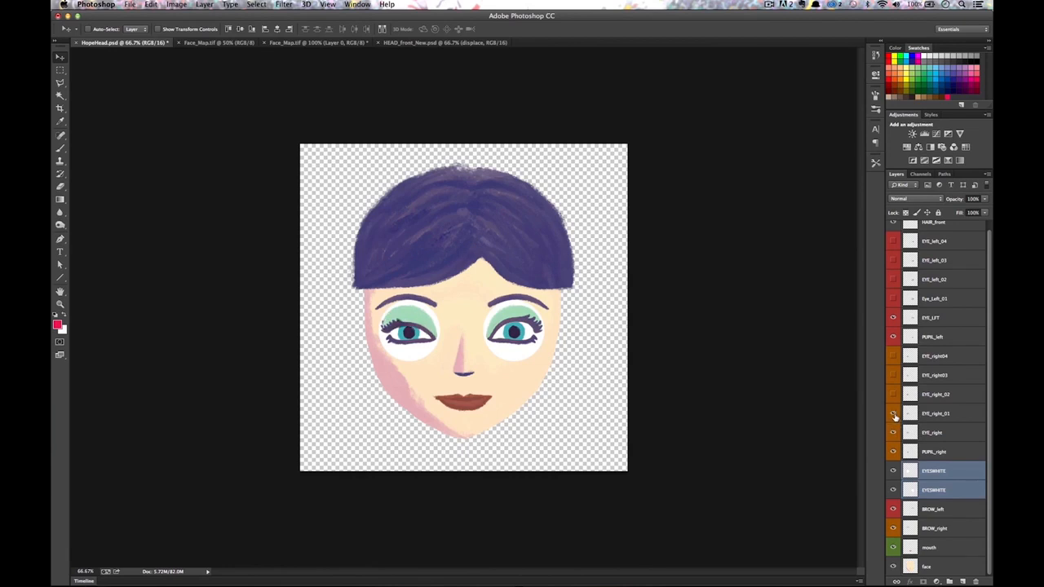
click(894, 395)
click(893, 376)
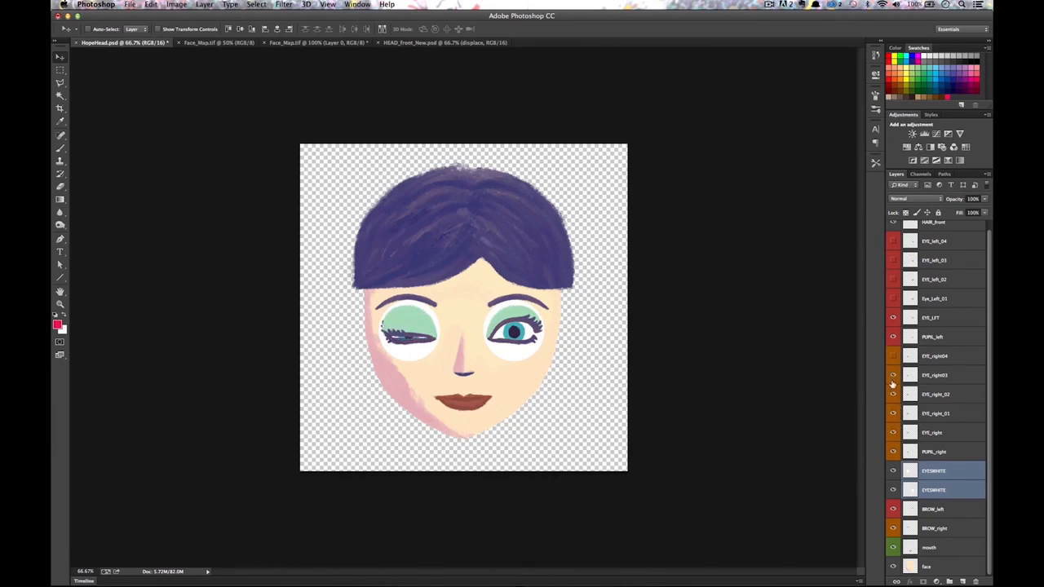
click(892, 357)
click(892, 357)
click(893, 376)
click(894, 396)
click(894, 414)
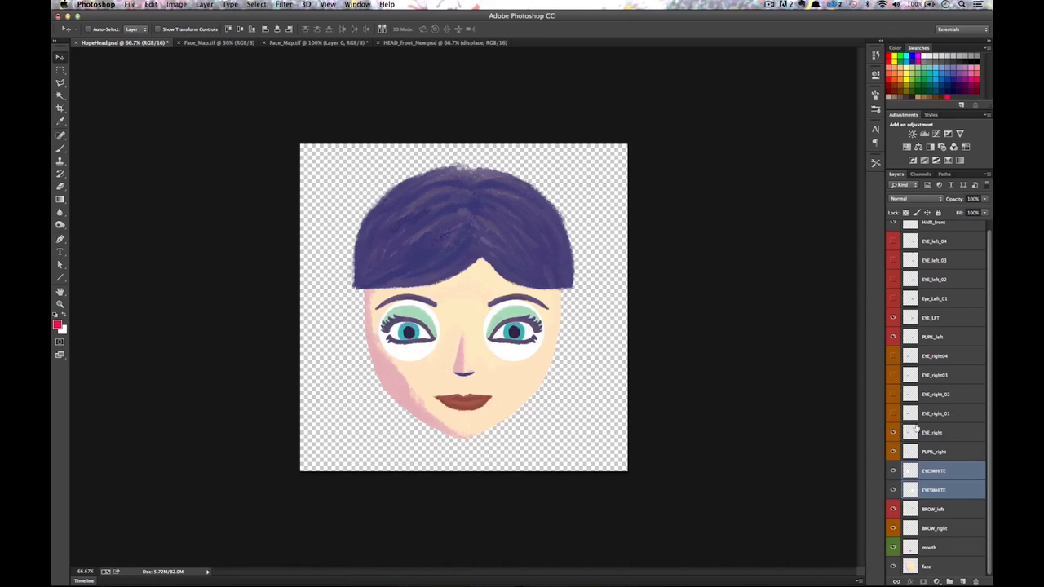
click(894, 433)
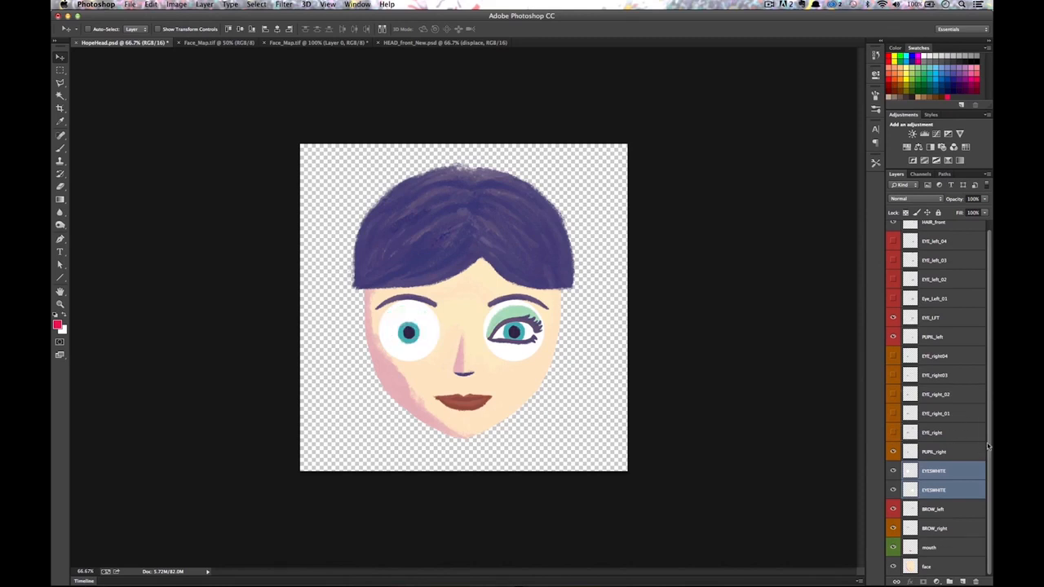
Toggle the mouth, eyebrow and hair layers, and restore the eyeshadow and lashes.
click(892, 548)
click(892, 548)
click(893, 529)
click(893, 529)
scroll(986, 369, up, 1)
click(893, 230)
click(893, 230)
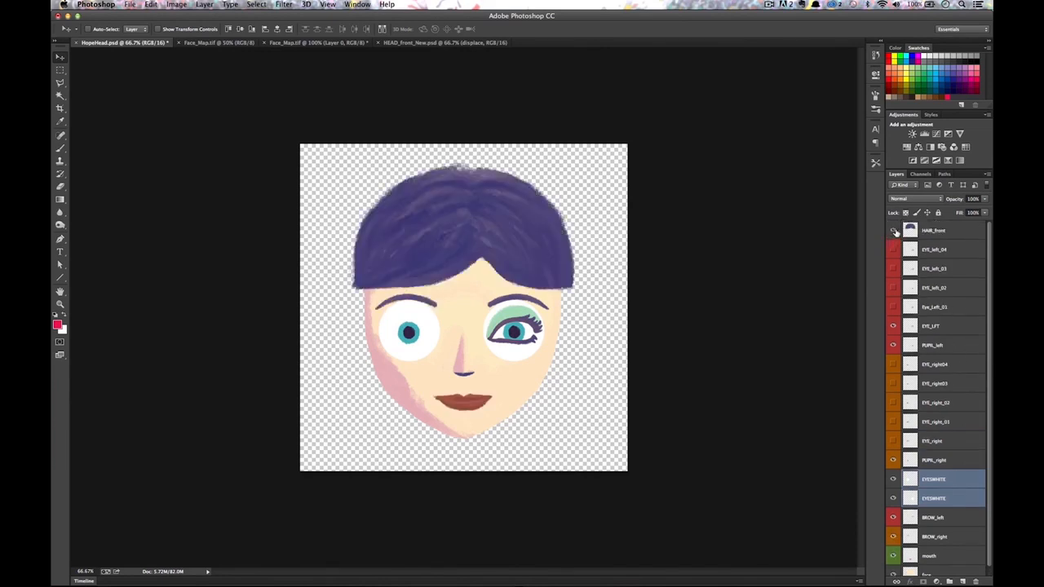
click(893, 444)
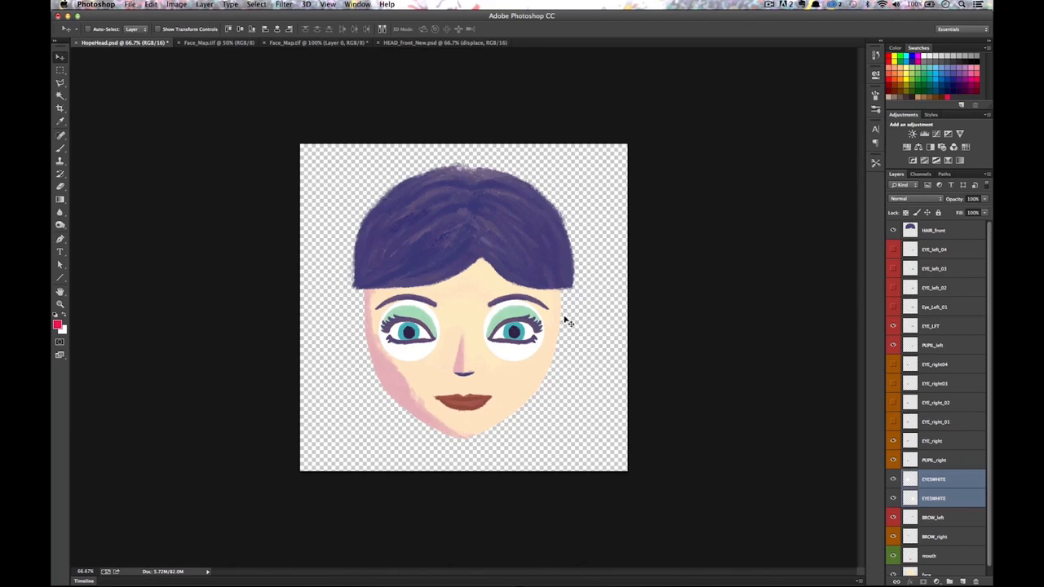
Compare the grayscale face map with the coloured face render document, ending on the face map.
key(ctrl+Tab)
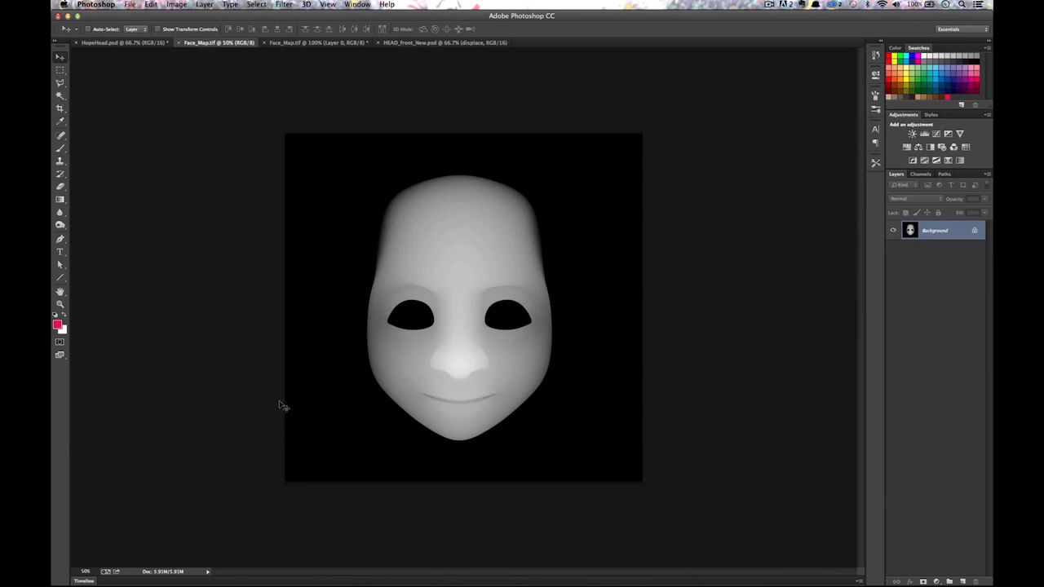
click(319, 42)
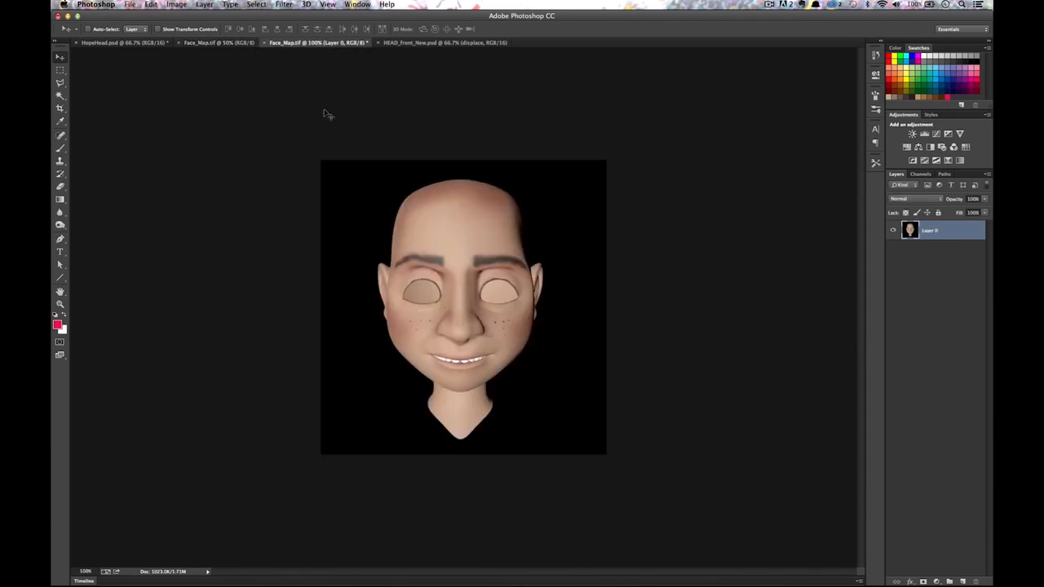
click(218, 42)
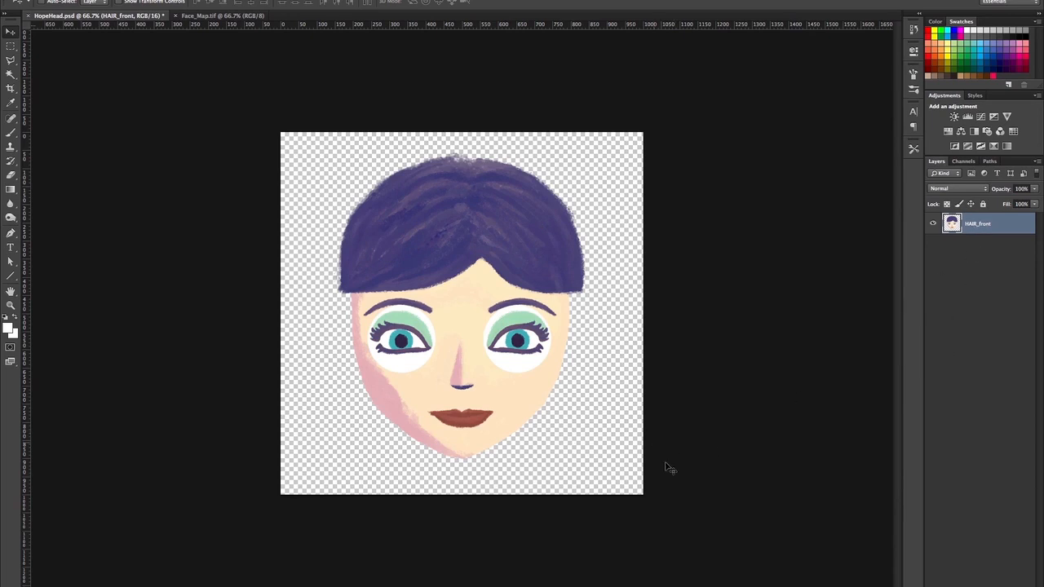
Paste the face map into a new layer and scale and move it over the painted face.
key(ctrl+alt+shift+n)
key(ctrl+v)
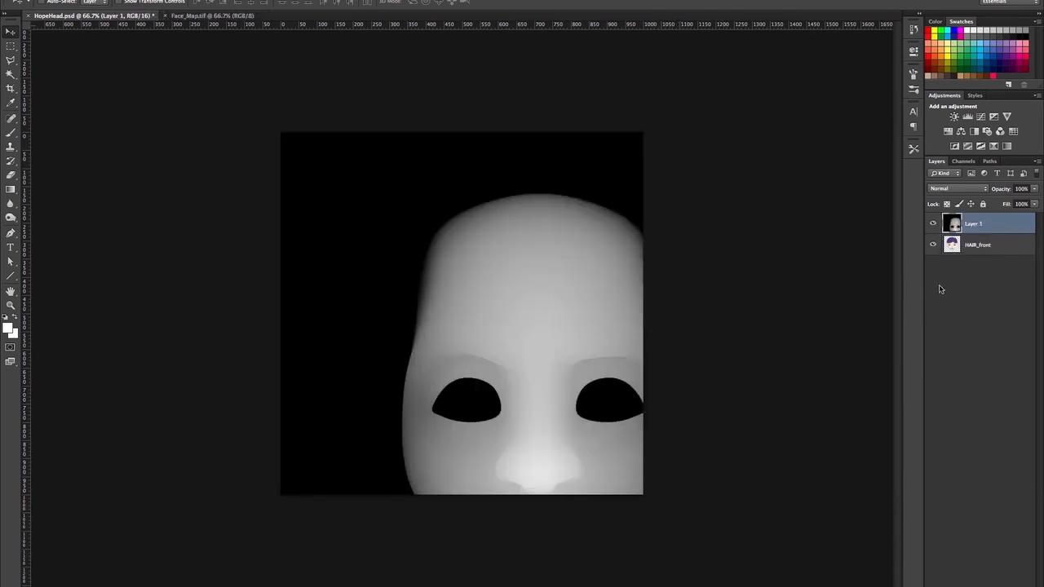
key(ctrl+t)
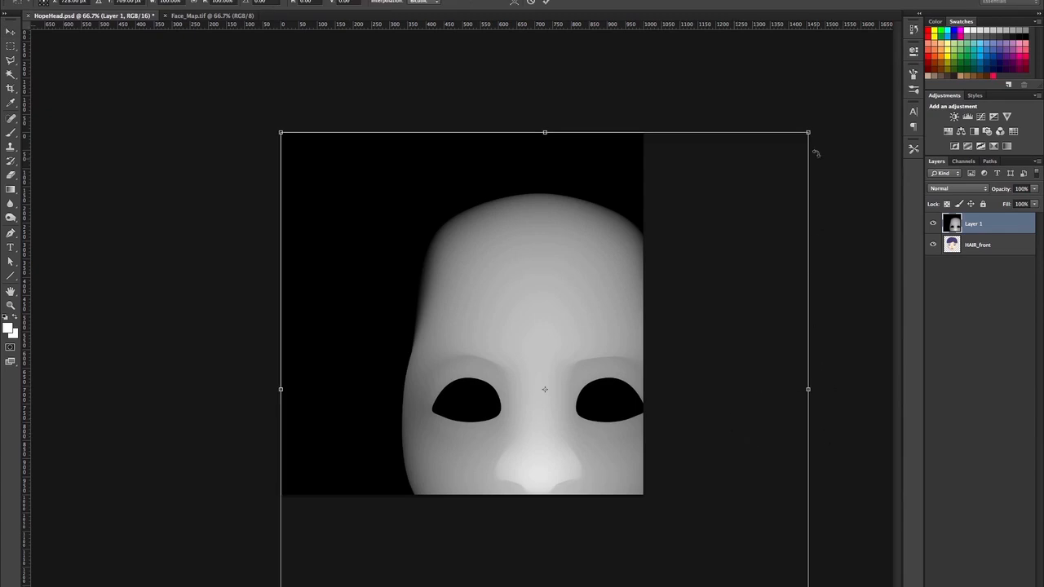
drag(807, 132, 672, 255)
drag(555, 374, 532, 206)
key(Return)
Align the map at reduced opacity, move it below HAIR_front, and restore 100% opacity.
drag(1002, 191, 979, 191)
drag(470, 325, 471, 354)
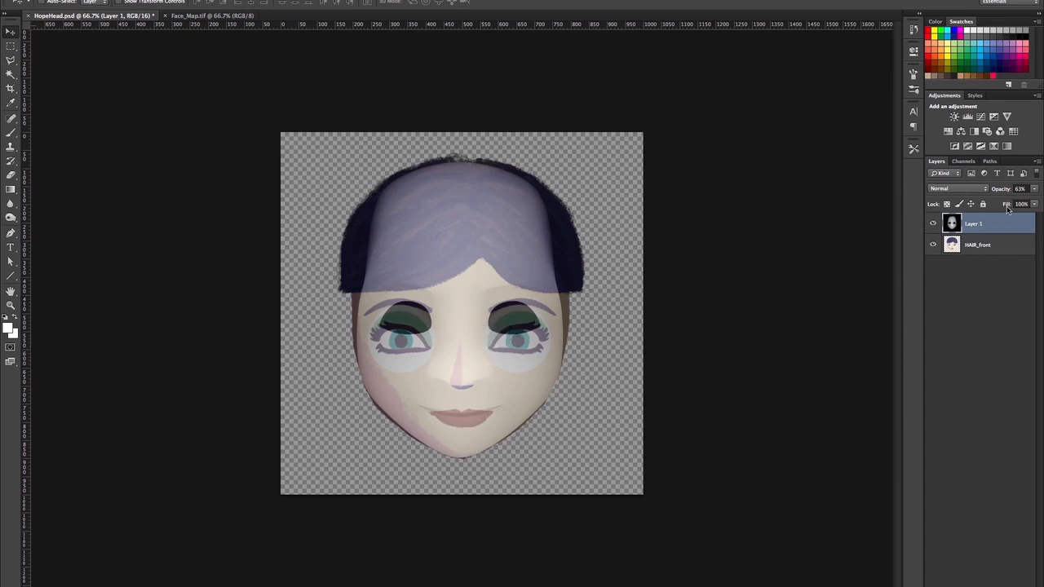
drag(986, 229, 988, 252)
drag(1018, 191, 1037, 190)
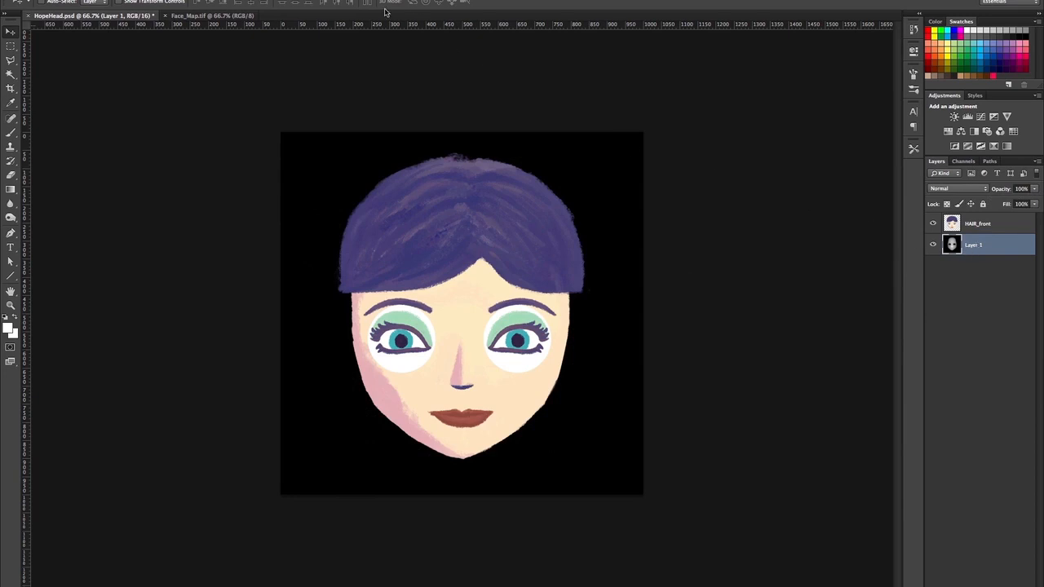
click(254, 1)
Open Liquify on the face map with the painted face showing through as a backdrop.
click(289, 63)
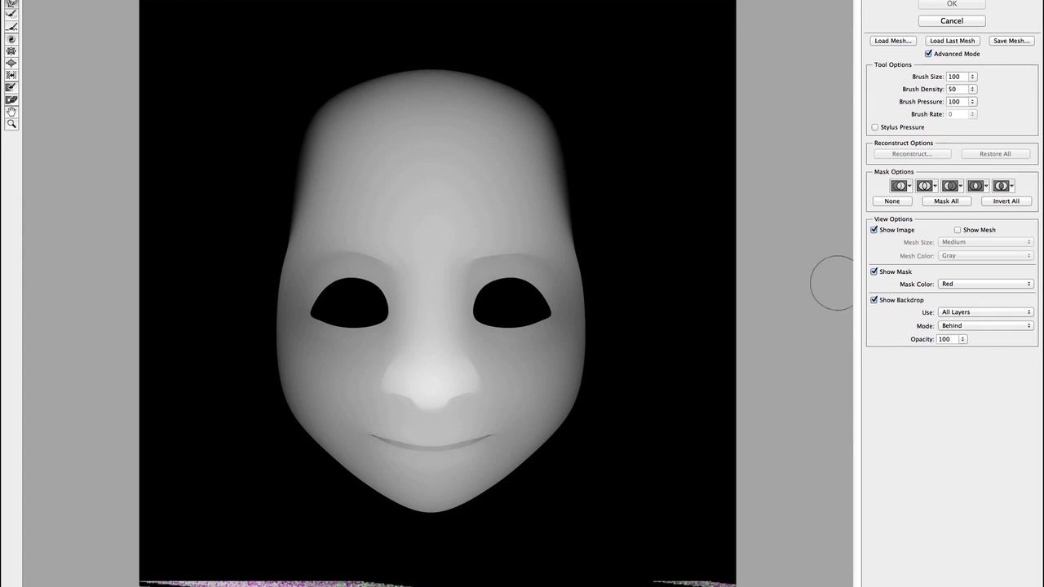
click(963, 339)
drag(955, 349, 939, 353)
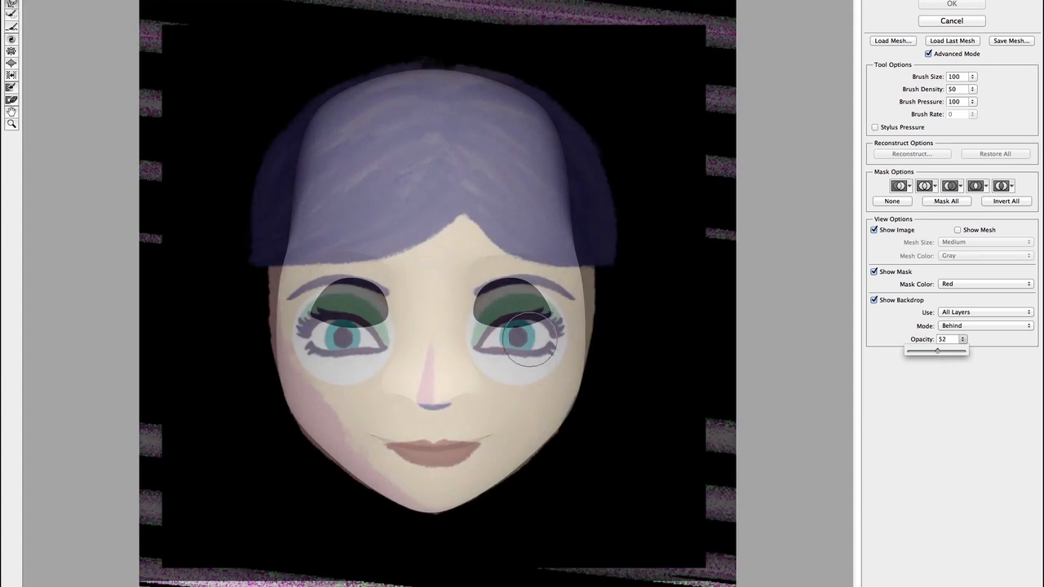
Forward-warp the right eye opening's lids and corners to match the painted eye, at brush sizes 175 and 90.
key(bracketright)
key(bracketright)
key(bracketright)
key(bracketright)
key(bracketright)
key(bracketright)
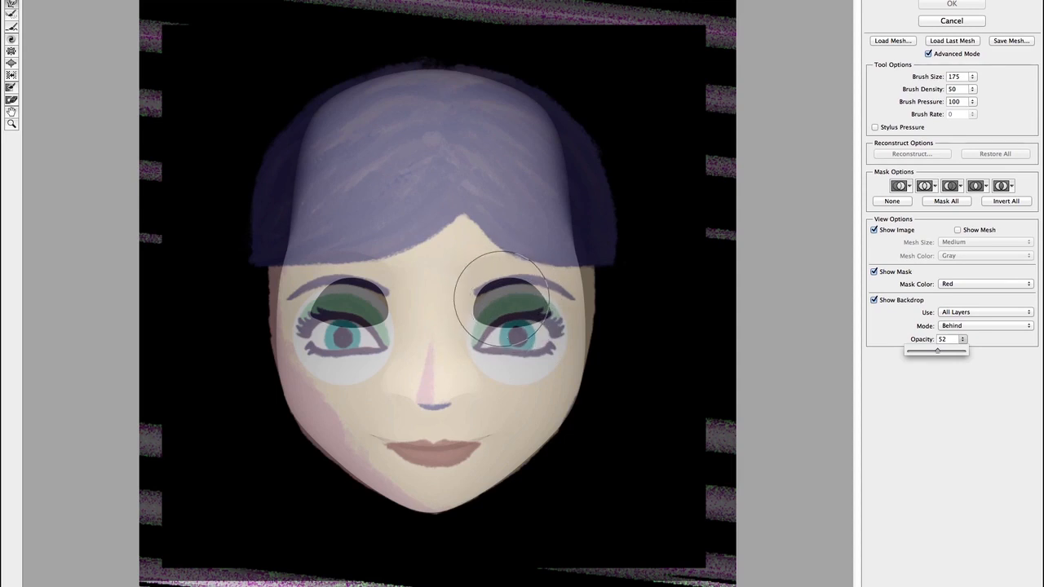
drag(490, 300, 493, 326)
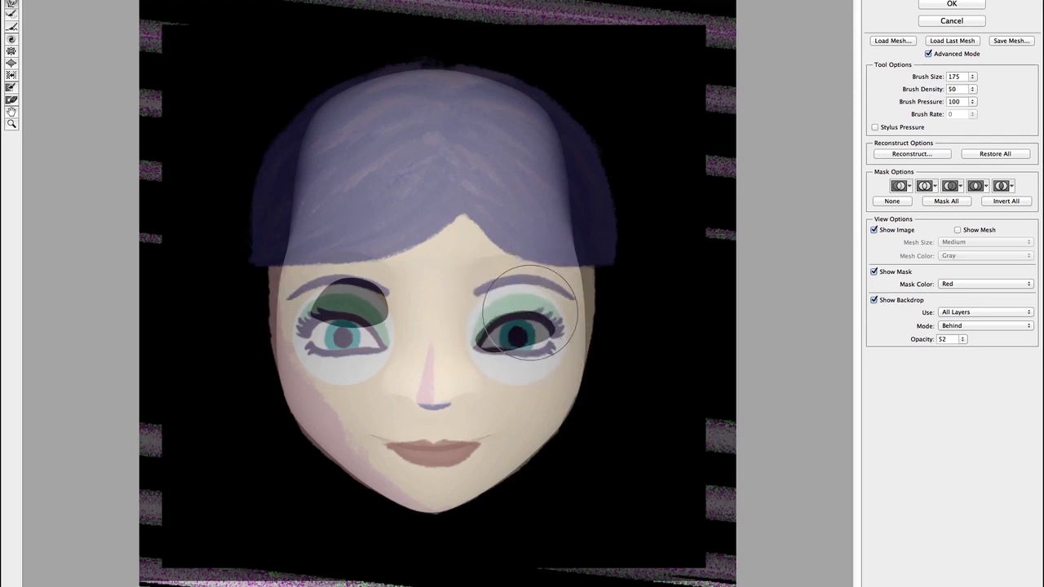
mouse_move(550, 321)
mouse_down()
mouse_move(550, 335)
mouse_move(505, 360)
mouse_move(548, 336)
mouse_up()
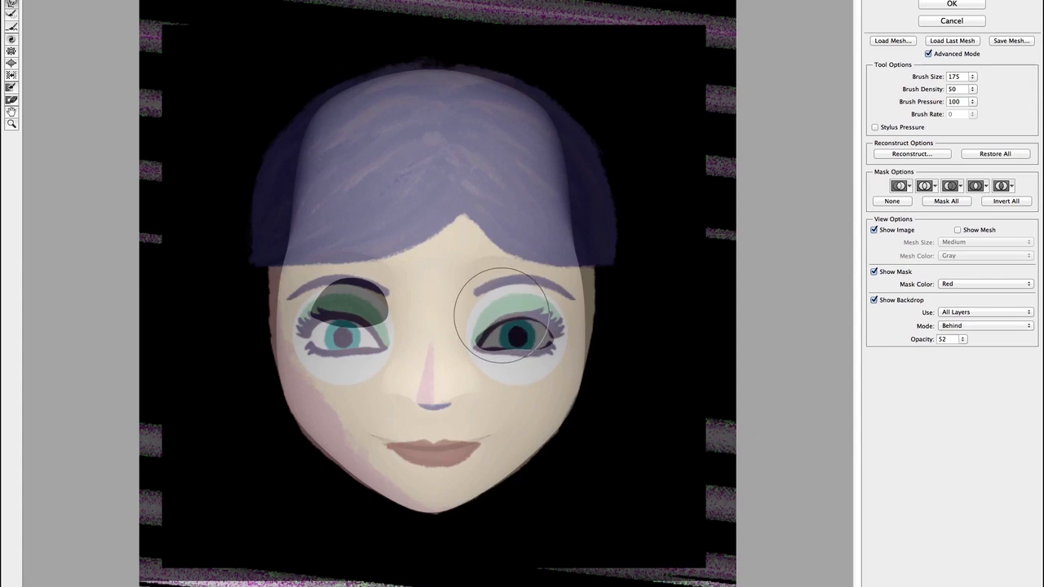
drag(481, 322, 467, 334)
key(bracketleft)
key(bracketleft)
key(bracketleft)
key(bracketleft)
key(bracketleft)
key(bracketleft)
key(bracketleft)
key(bracketleft)
drag(496, 325, 481, 333)
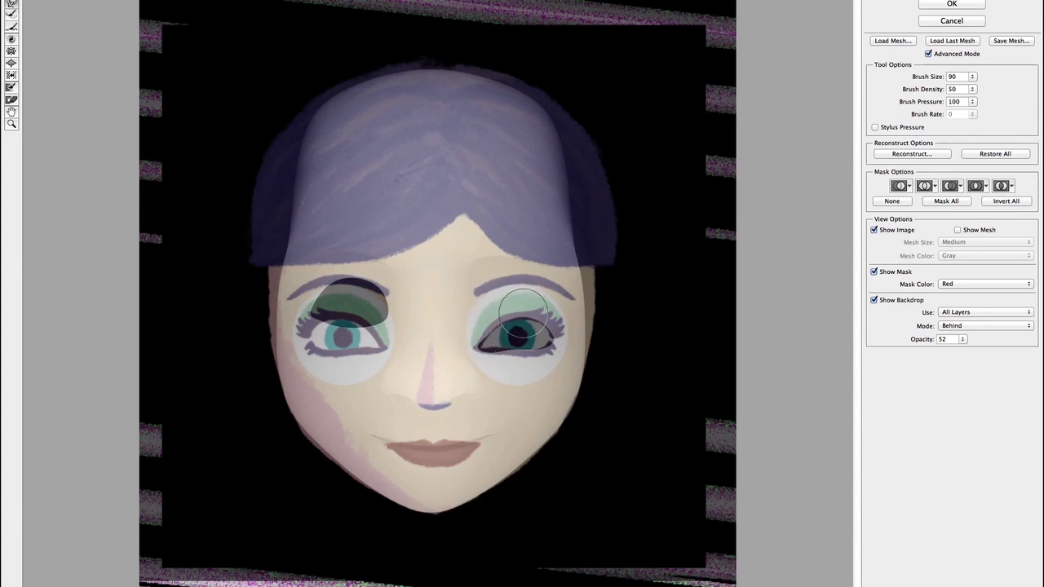
mouse_move(520, 358)
mouse_down()
mouse_move(490, 362)
mouse_move(489, 373)
mouse_move(484, 364)
mouse_move(504, 369)
mouse_move(482, 362)
mouse_move(472, 339)
mouse_move(499, 351)
mouse_up()
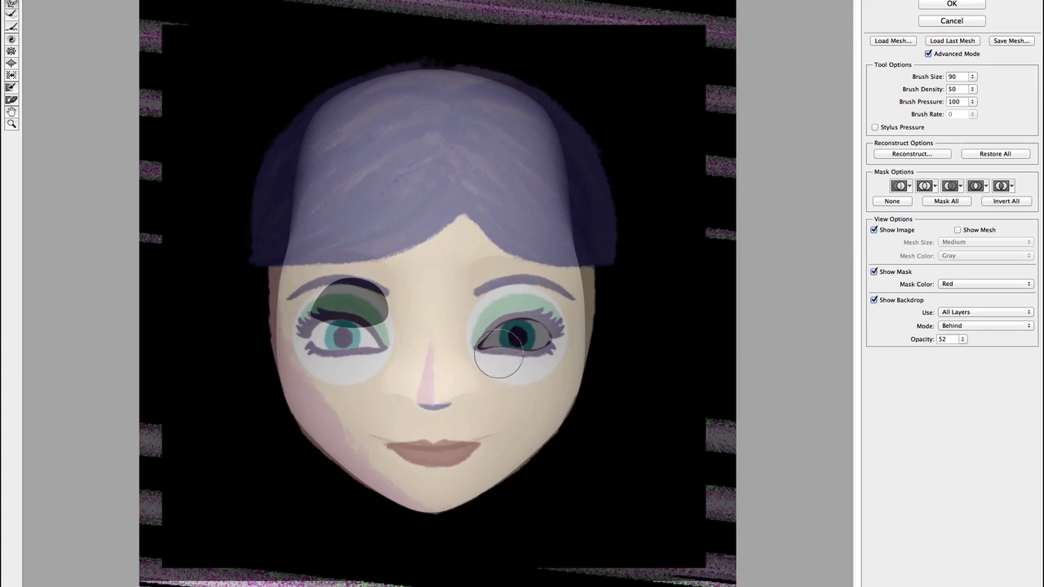
mouse_move(963, 338)
mouse_down()
mouse_move(971, 345)
mouse_move(951, 355)
mouse_up()
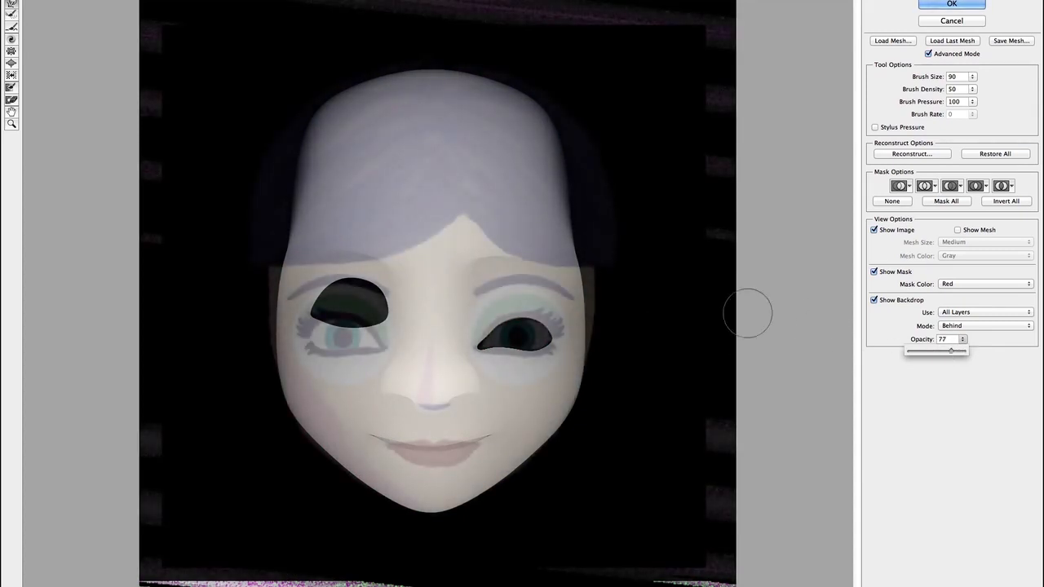
Push the map's brow down and reshape its right temple and side to fit the painted head.
key(bracketright)
key(bracketright)
key(bracketright)
drag(489, 240, 489, 254)
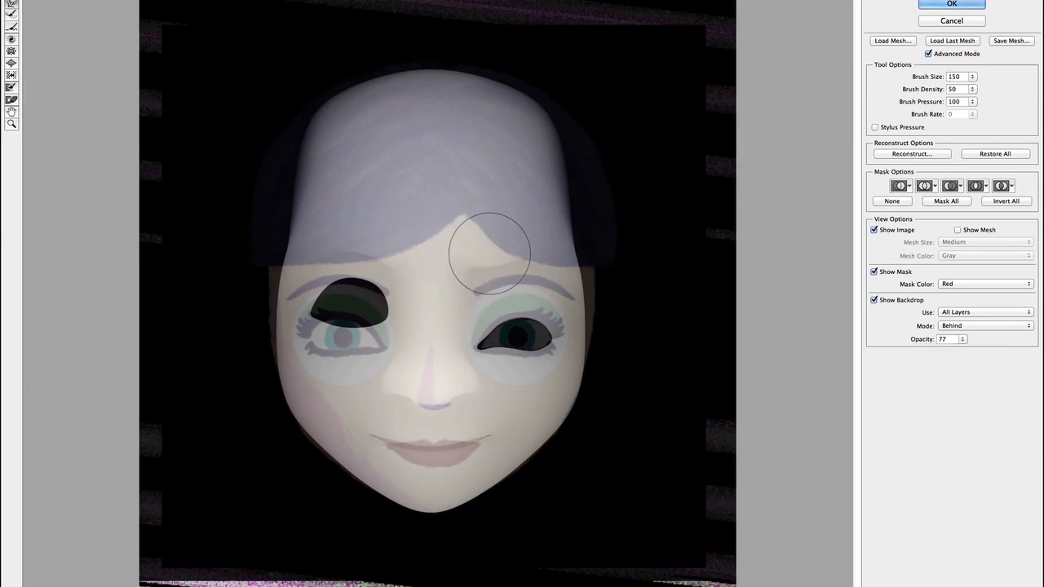
key(bracketright)
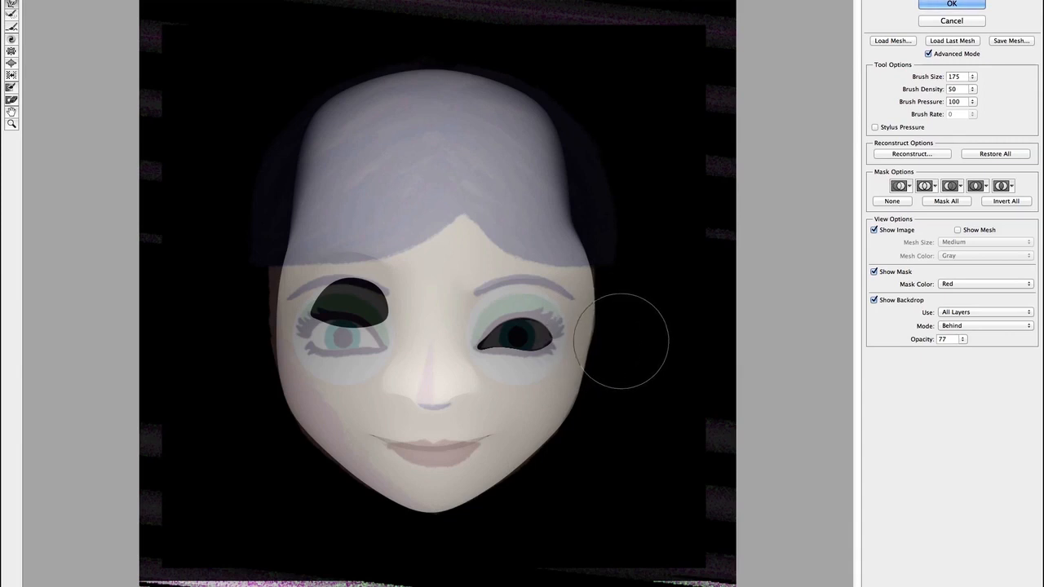
mouse_move(561, 238)
mouse_down()
mouse_move(589, 215)
mouse_move(598, 264)
mouse_move(563, 192)
mouse_move(574, 172)
mouse_move(556, 161)
mouse_move(550, 122)
mouse_up()
drag(594, 152, 587, 139)
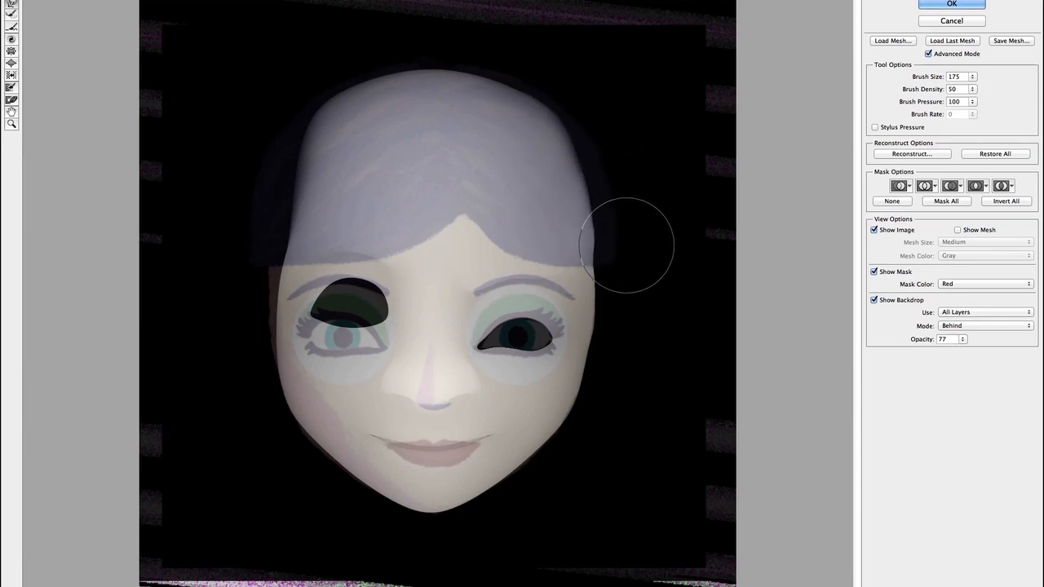
drag(615, 271, 607, 279)
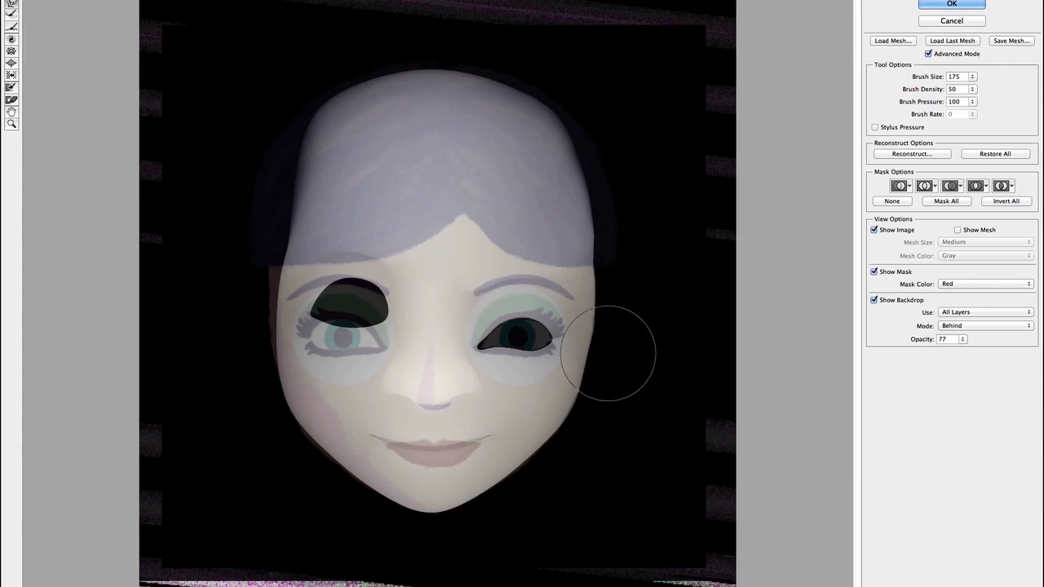
drag(962, 339, 963, 351)
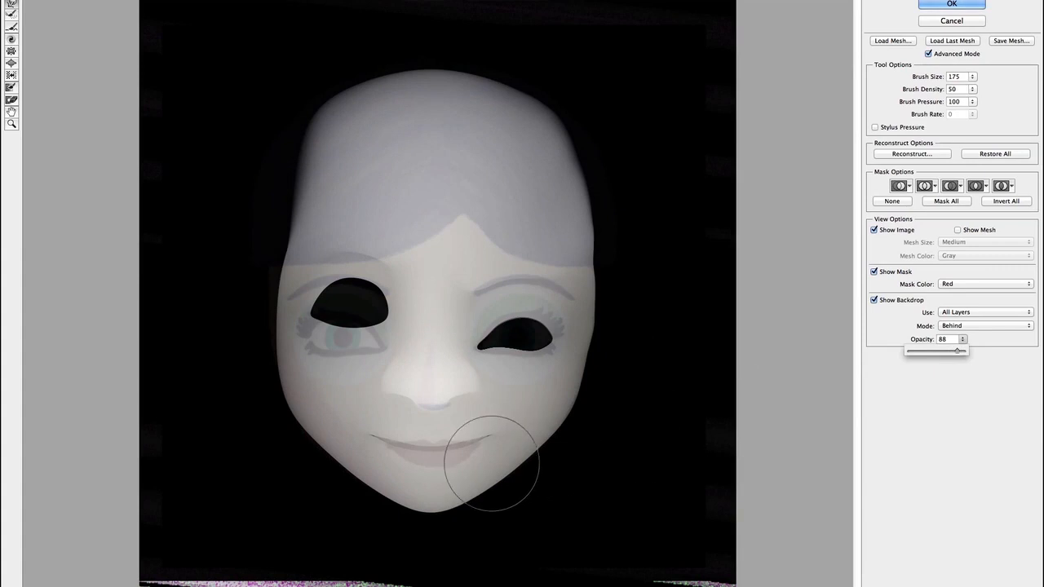
key(bracketleft)
key(bracketleft)
key(bracketleft)
key(bracketleft)
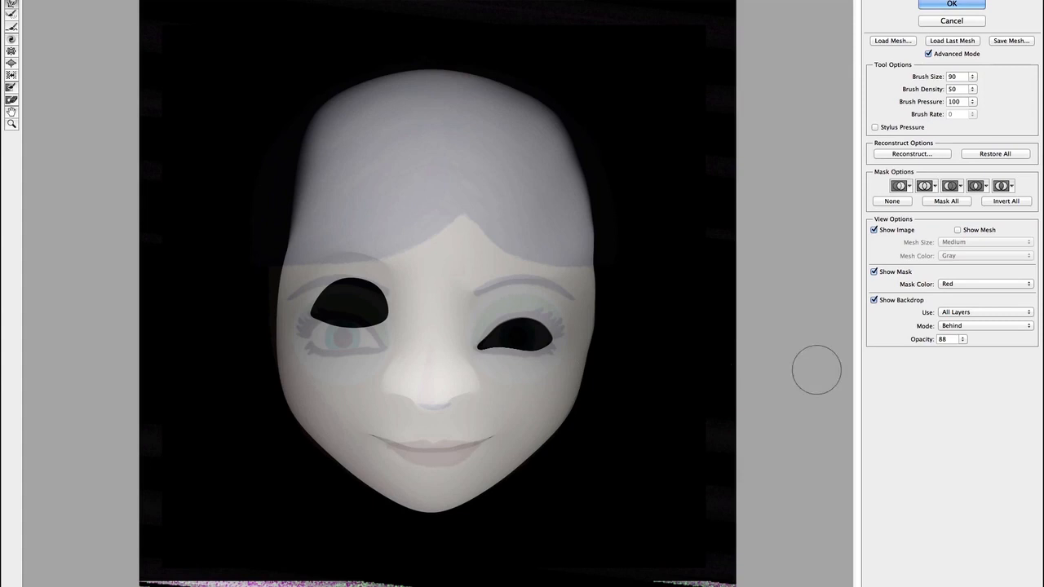
Set backdrop opacity to 82 then 100, and push the face's right edge inward with a 150 px brush.
click(963, 340)
mouse_move(956, 351)
mouse_down()
mouse_move(967, 353)
mouse_move(957, 354)
mouse_up()
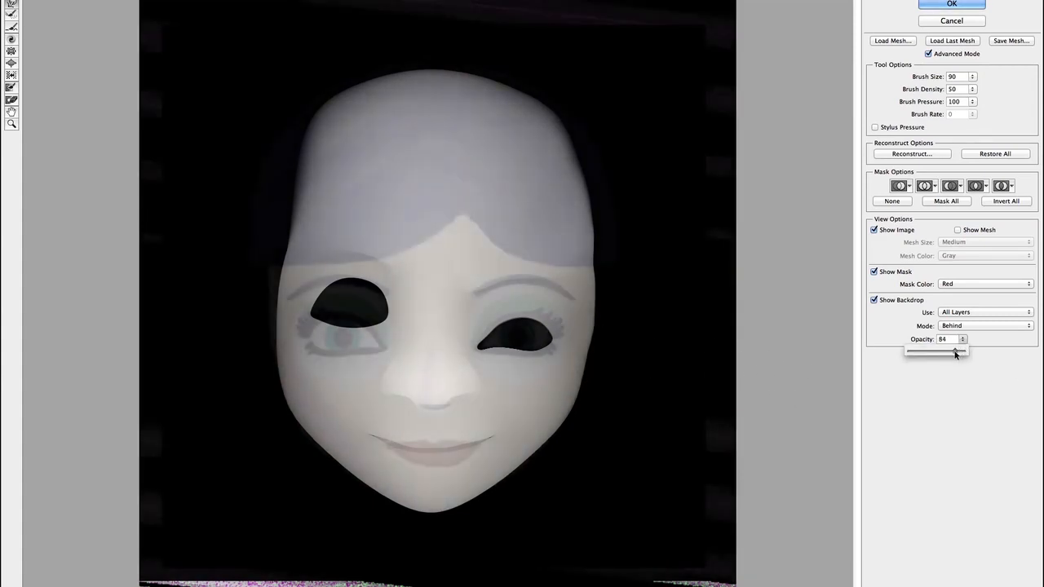
click(456, 379)
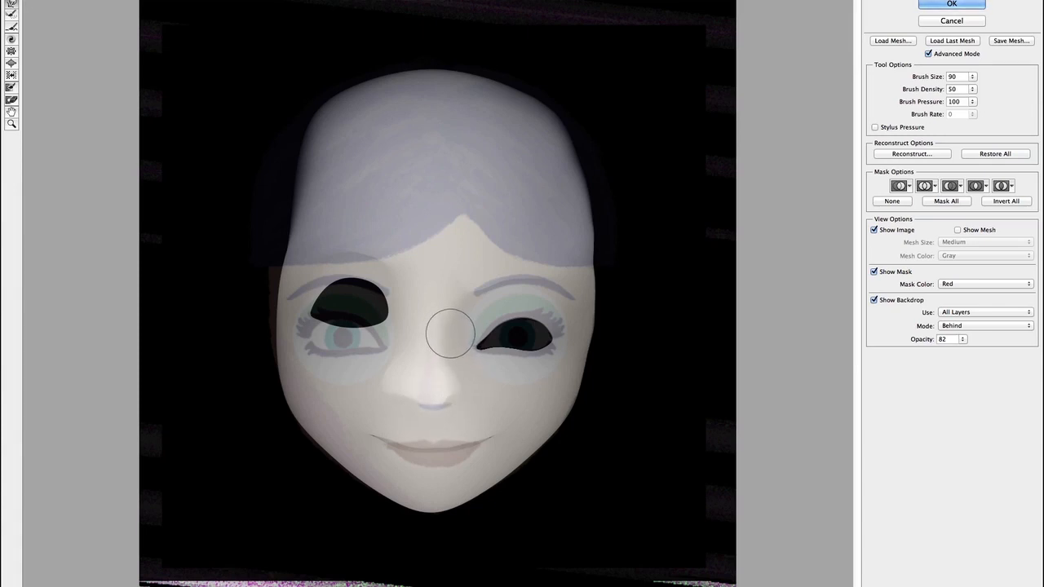
drag(962, 338, 977, 351)
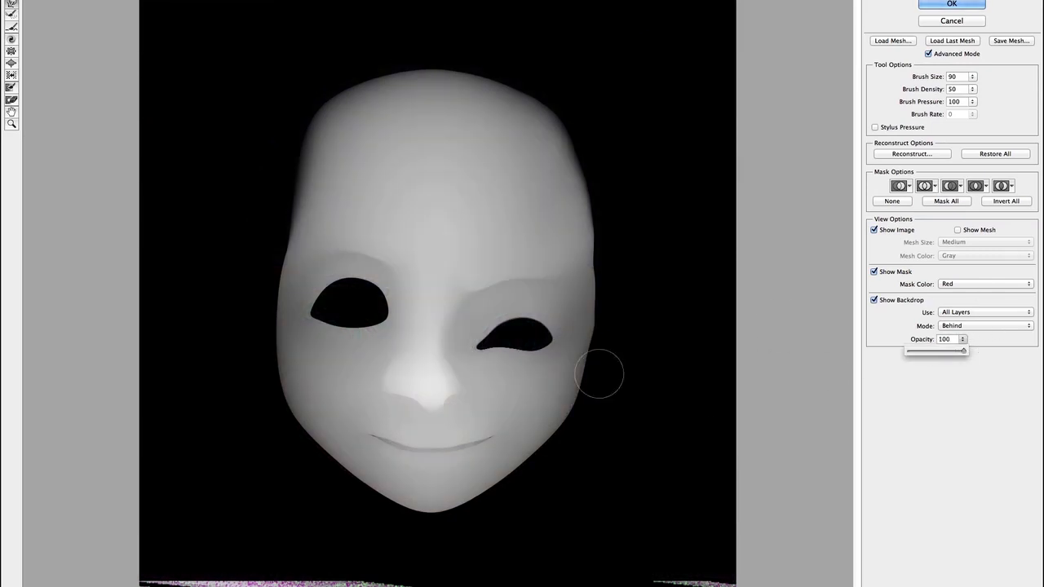
key(bracketright)
key(bracketright)
click(616, 298)
drag(616, 299, 603, 282)
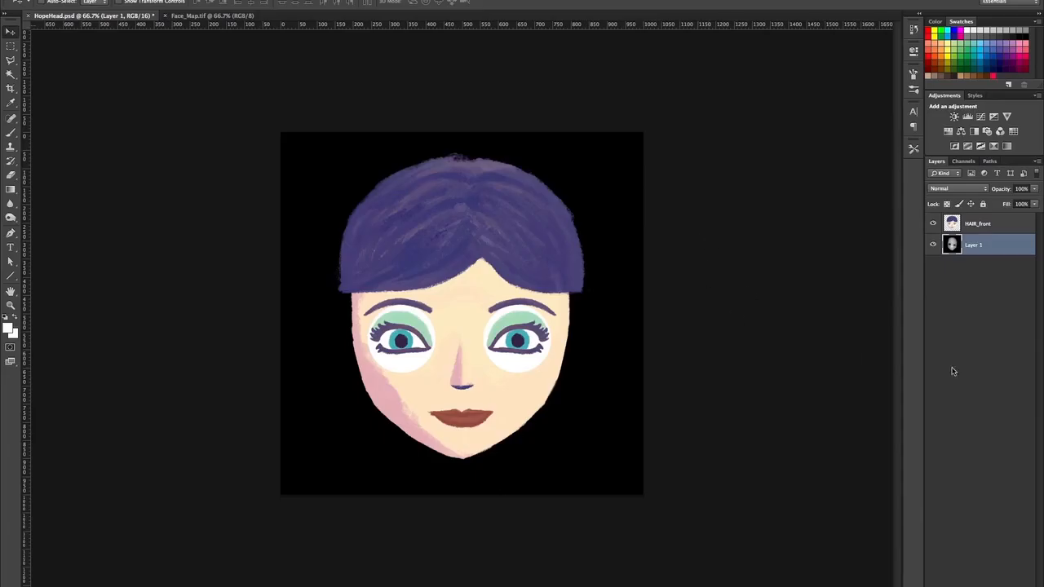
Delete HAIR_front, add a vertical centre guide at X 510 px, and drag three horizontal guides down off the face.
click(990, 230)
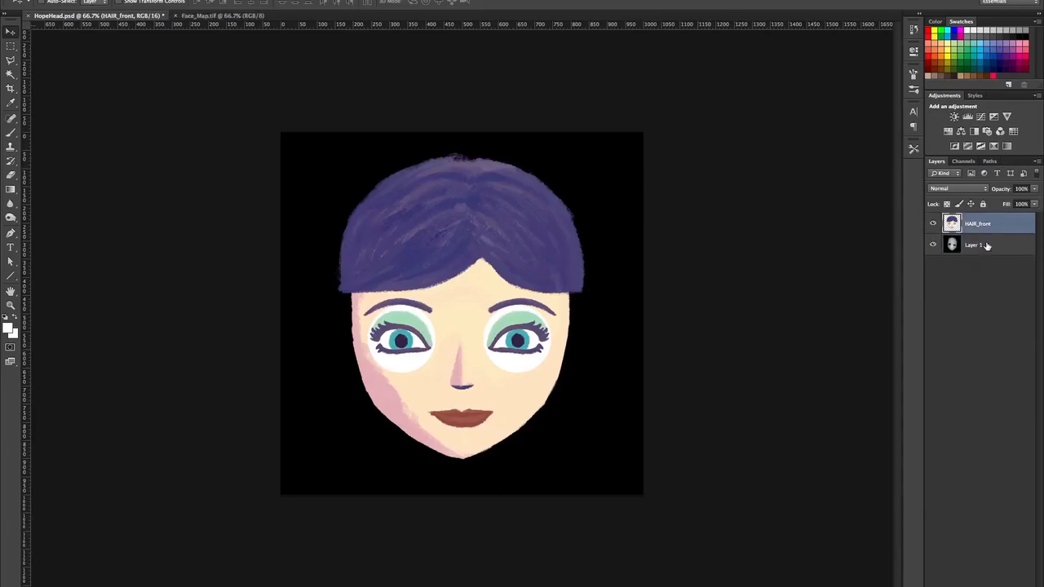
key(Delete)
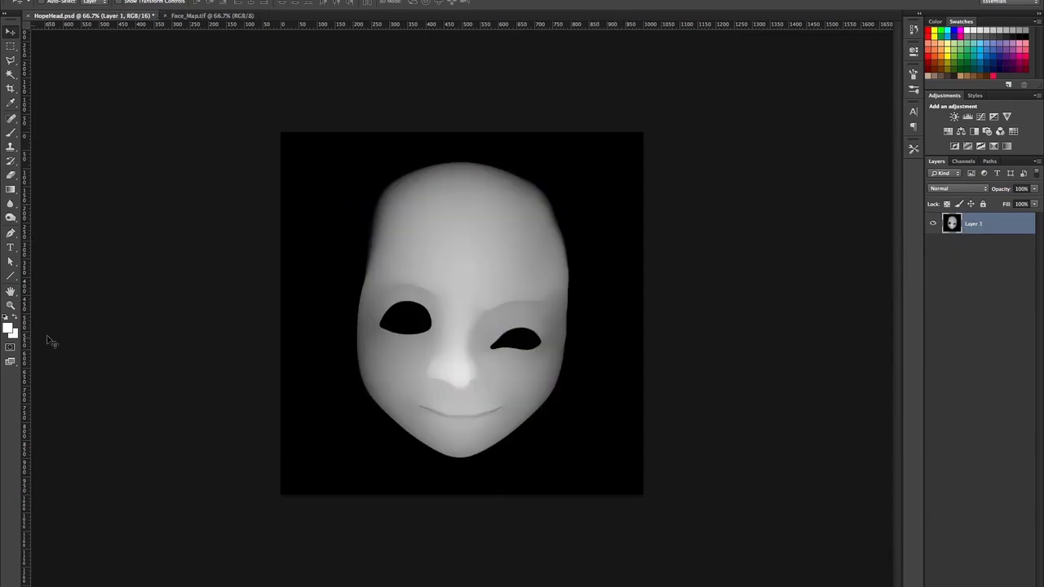
drag(25, 337, 460, 297)
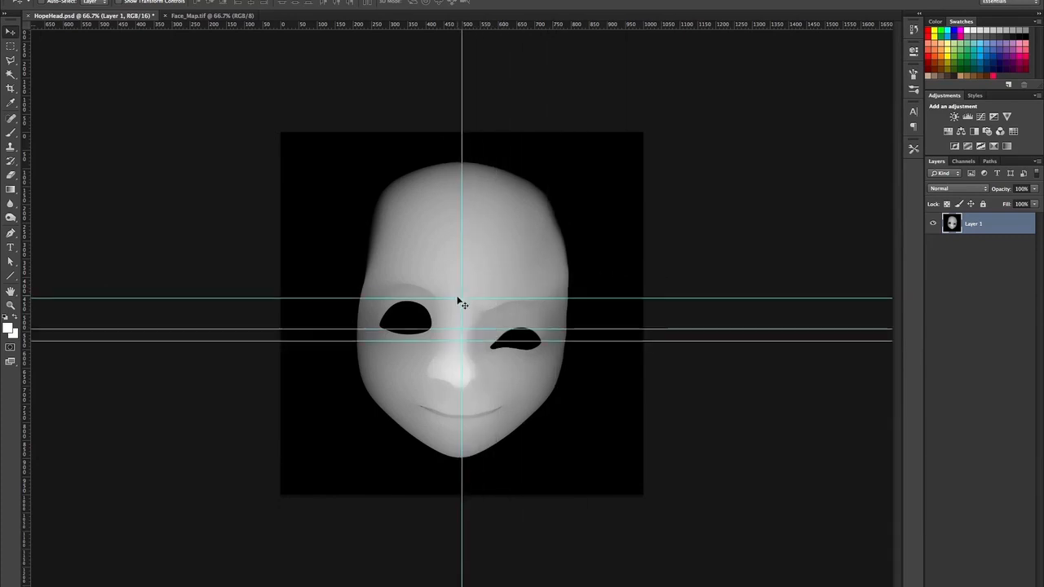
drag(590, 342, 610, 548)
drag(637, 329, 649, 520)
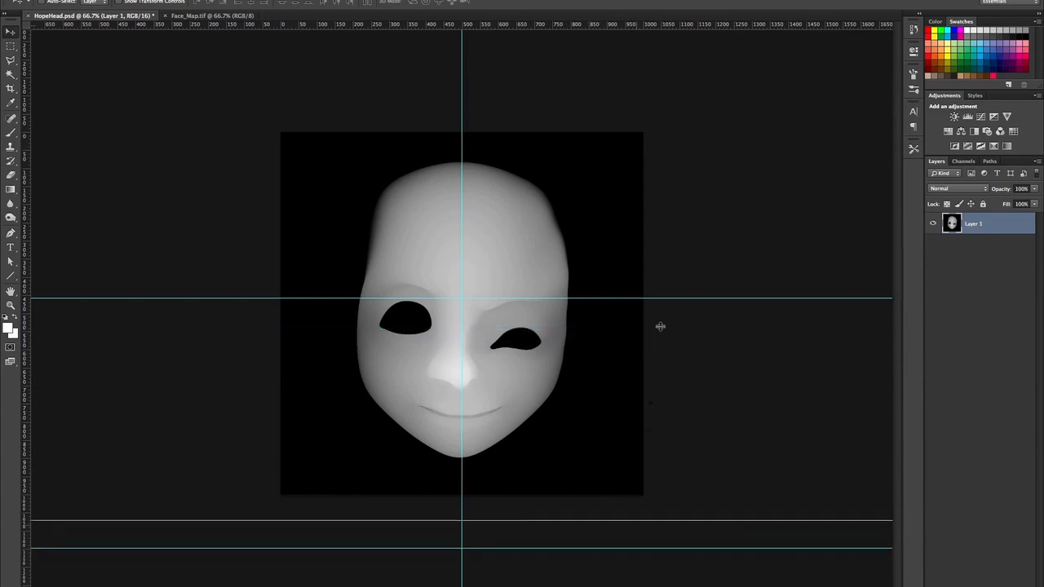
drag(674, 299, 653, 534)
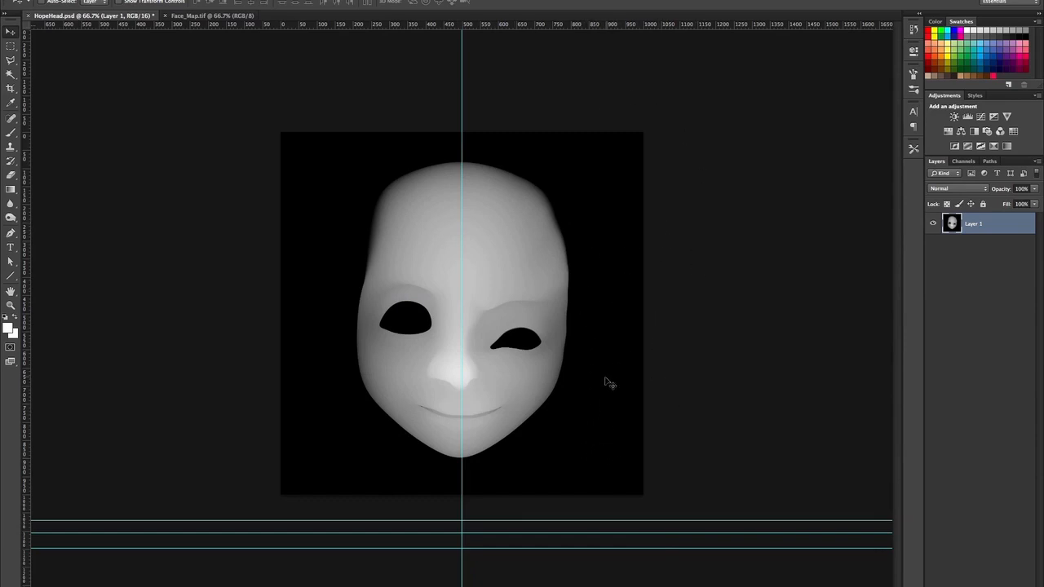
At 100% zoom, trace a pen path around the face's right half along the guide and mask Layer 1 with it.
key(ctrl+plus)
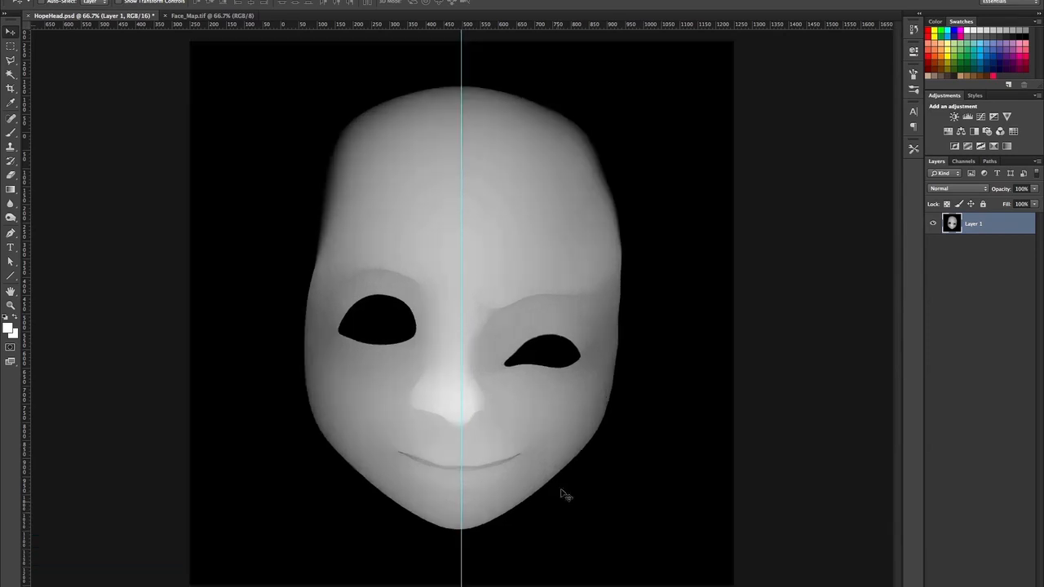
key(g)
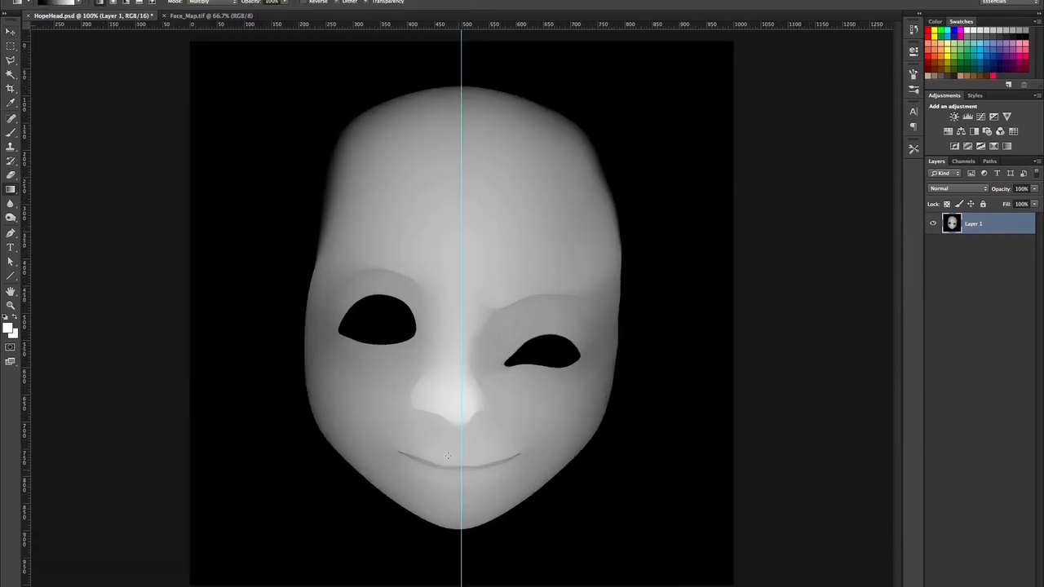
key(p)
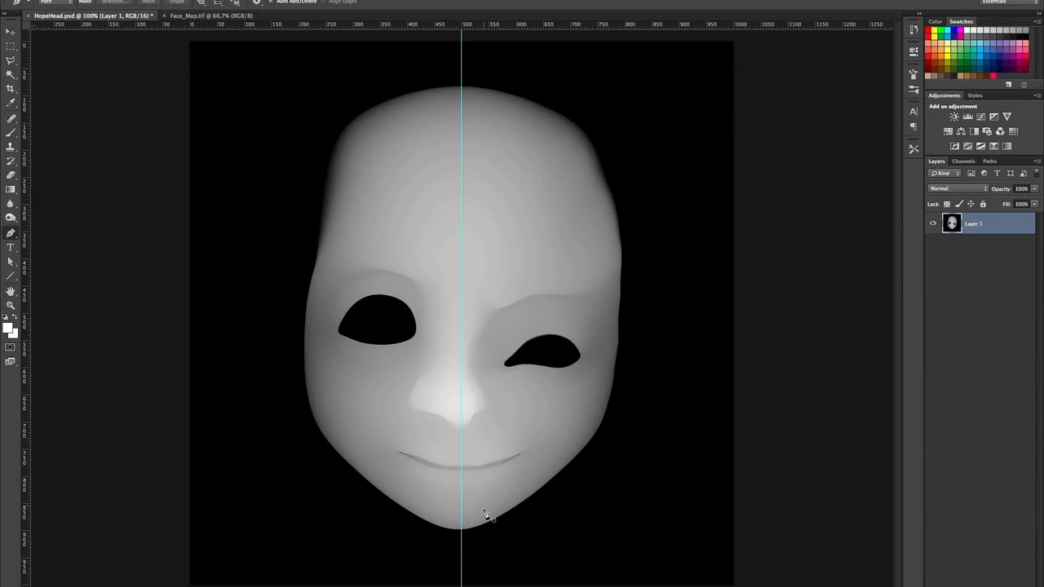
click(461, 530)
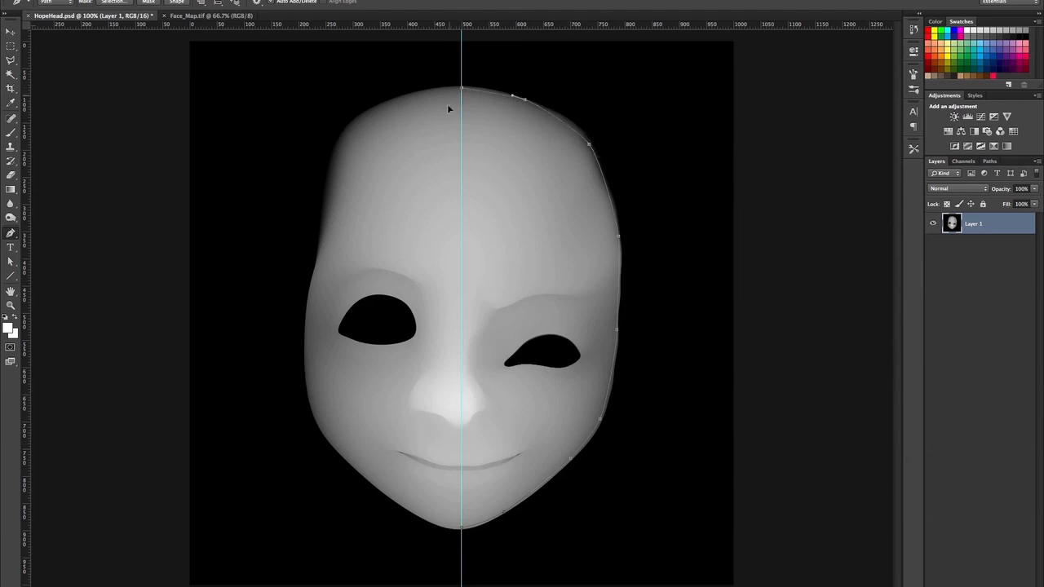
click(463, 532)
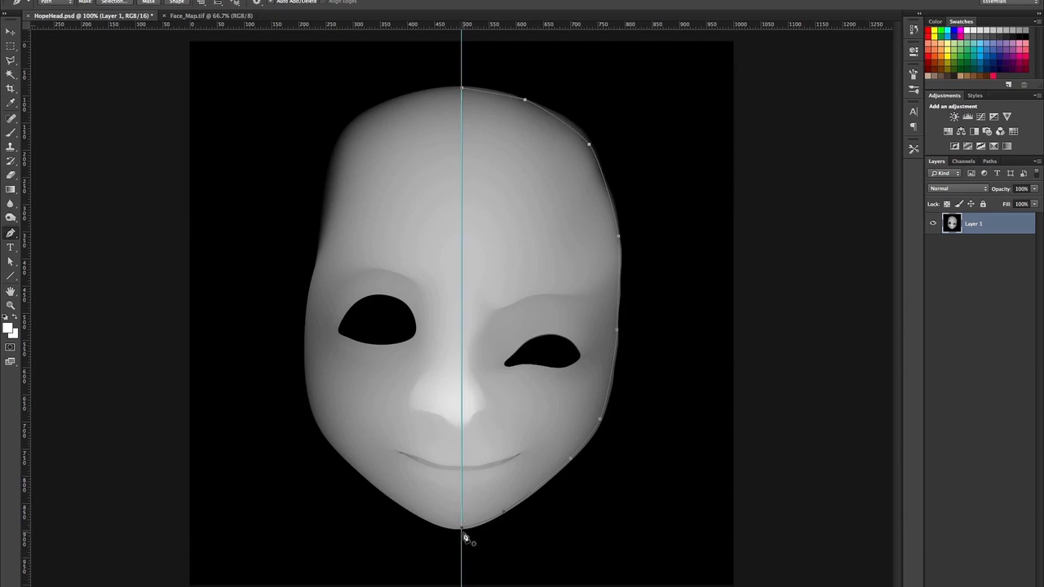
key(a)
drag(462, 532, 462, 534)
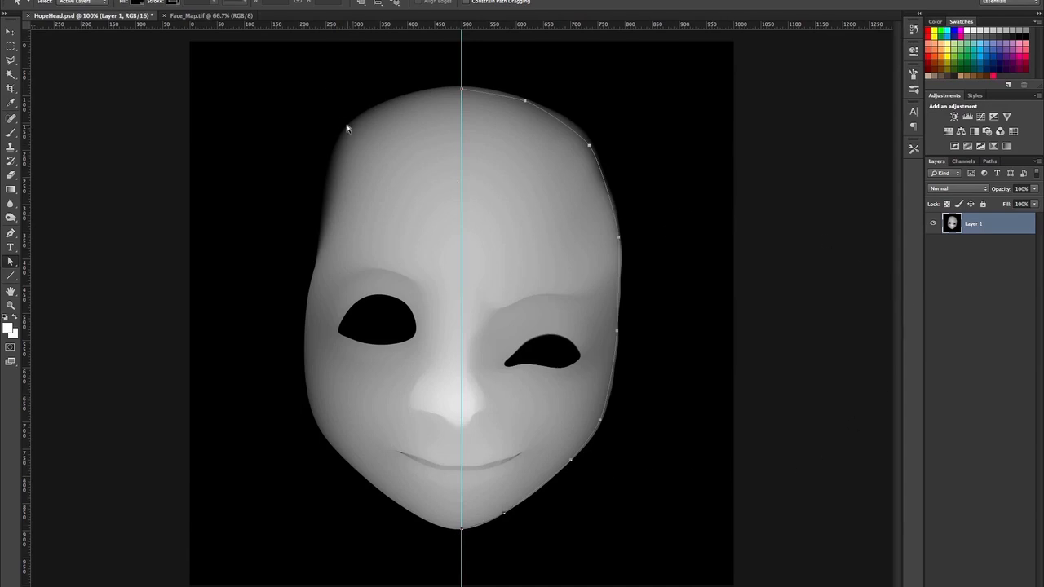
key(p)
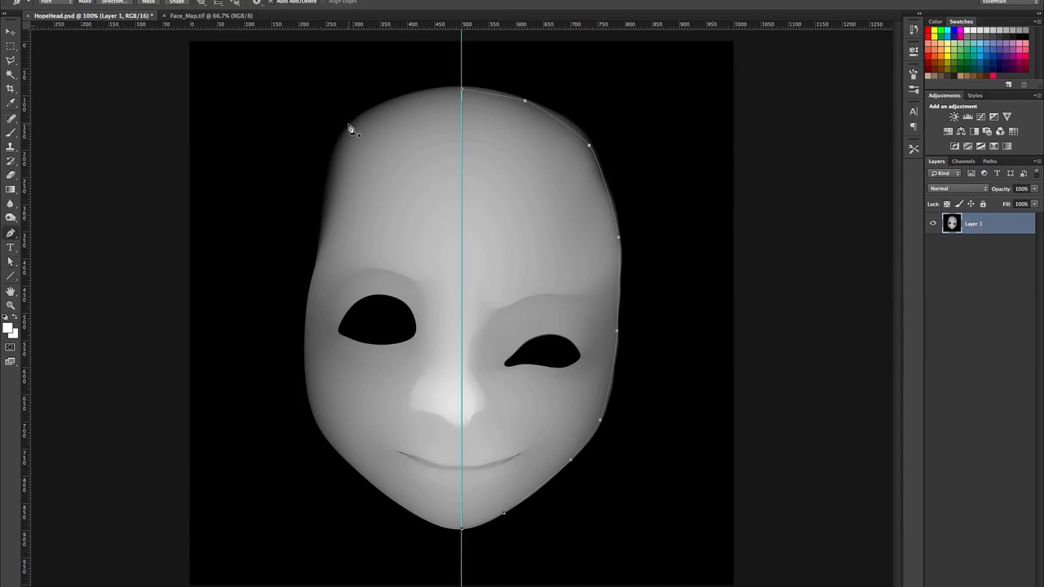
click(149, 2)
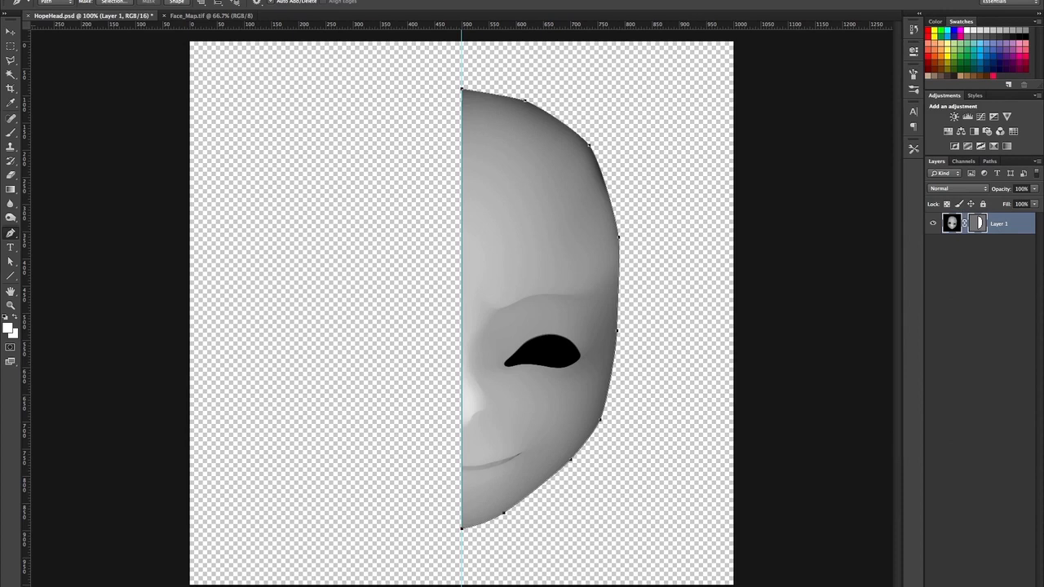
Merge the masked Layer 1 with a new empty layer into a single Layer 2.
click(1011, 585)
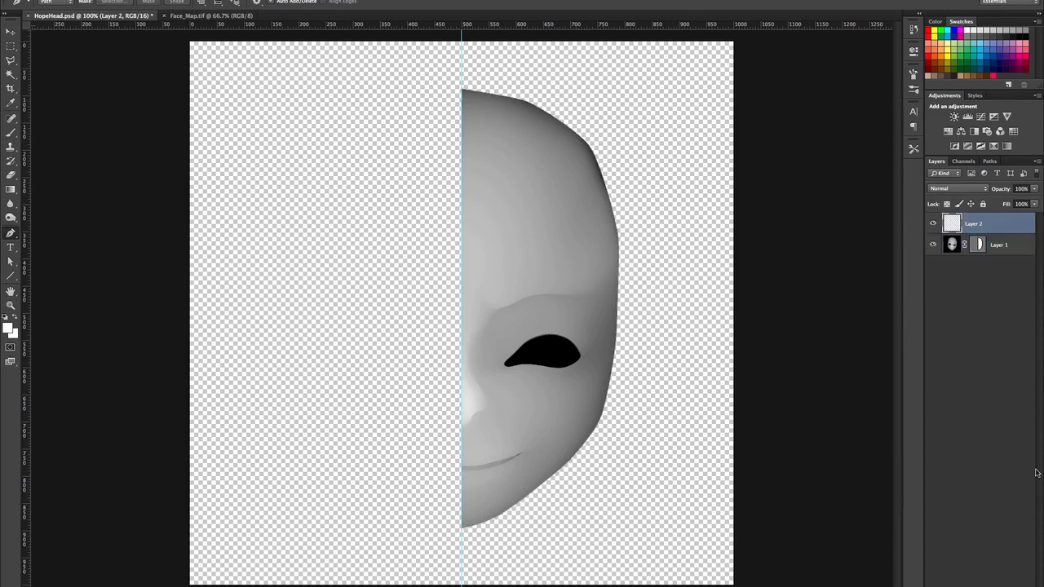
shift+click(1014, 247)
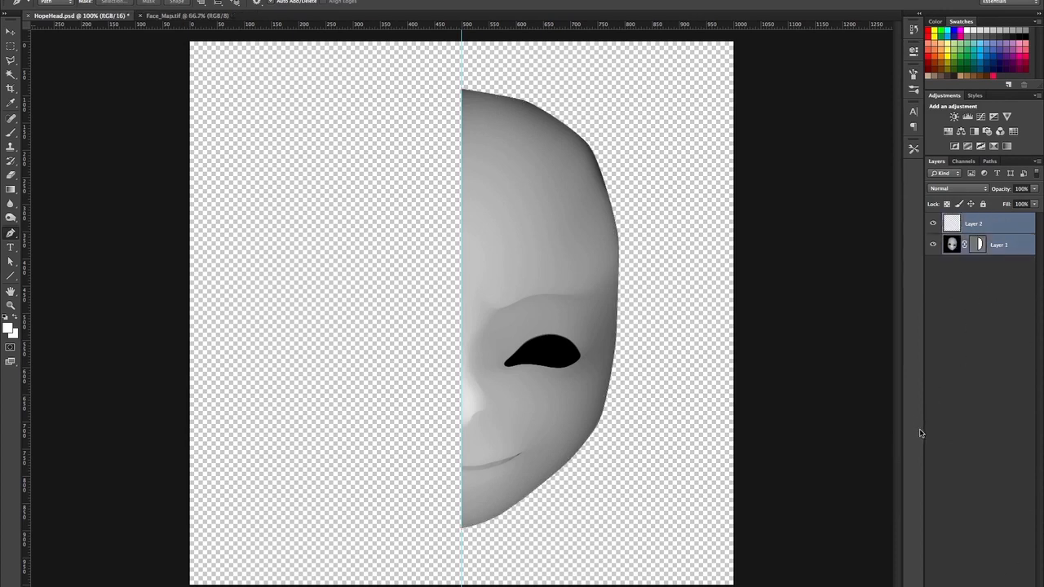
key(ctrl+e)
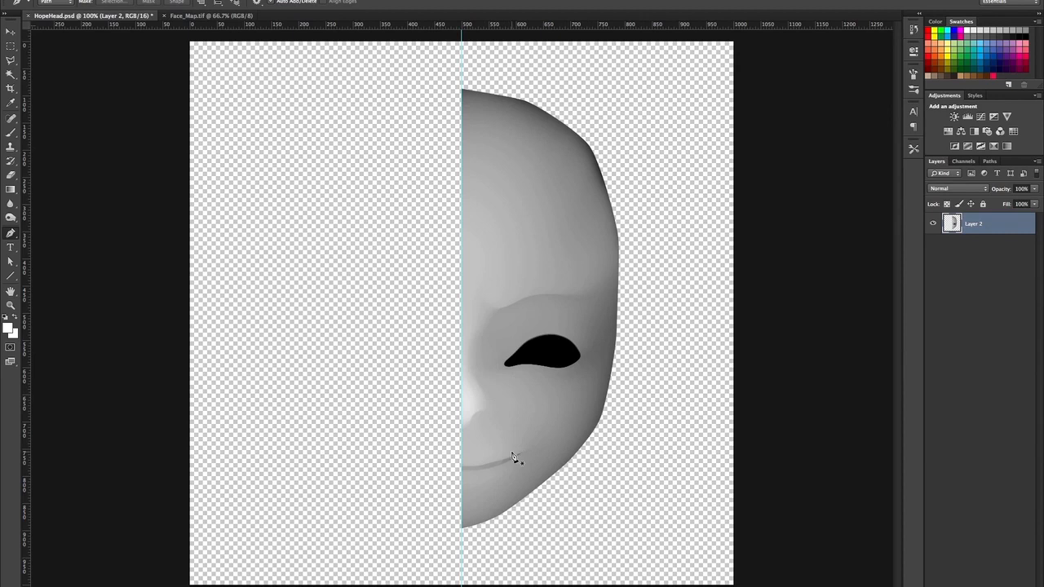
At 200% zoom, start a pen path around the black eye shape.
key(ctrl+plus)
click(550, 416)
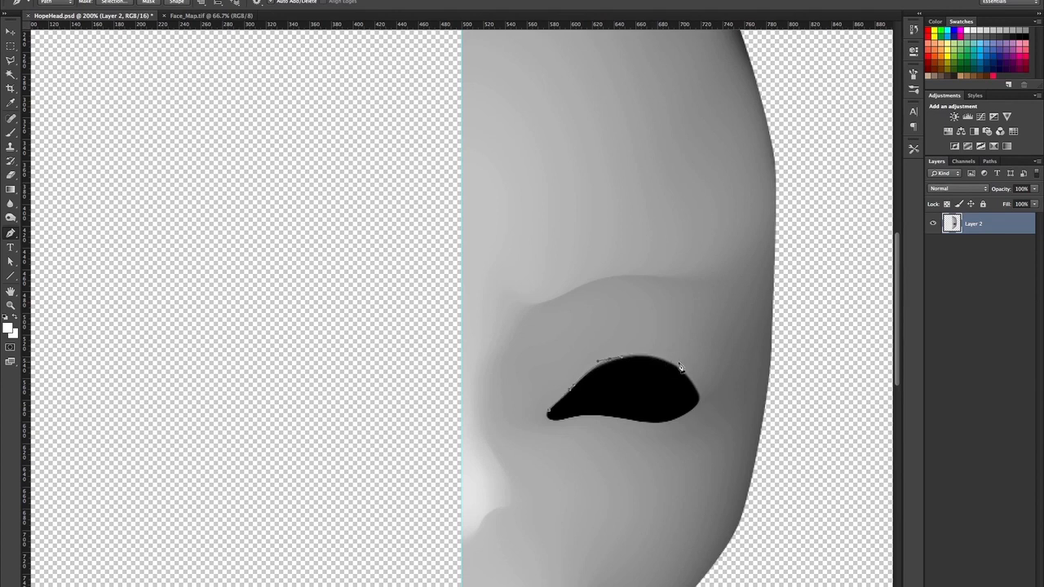
drag(668, 360, 676, 365)
Close the eye path, make a 0 px feather selection, delete the eye, and duplicate Layer 2.
click(550, 414)
click(114, 2)
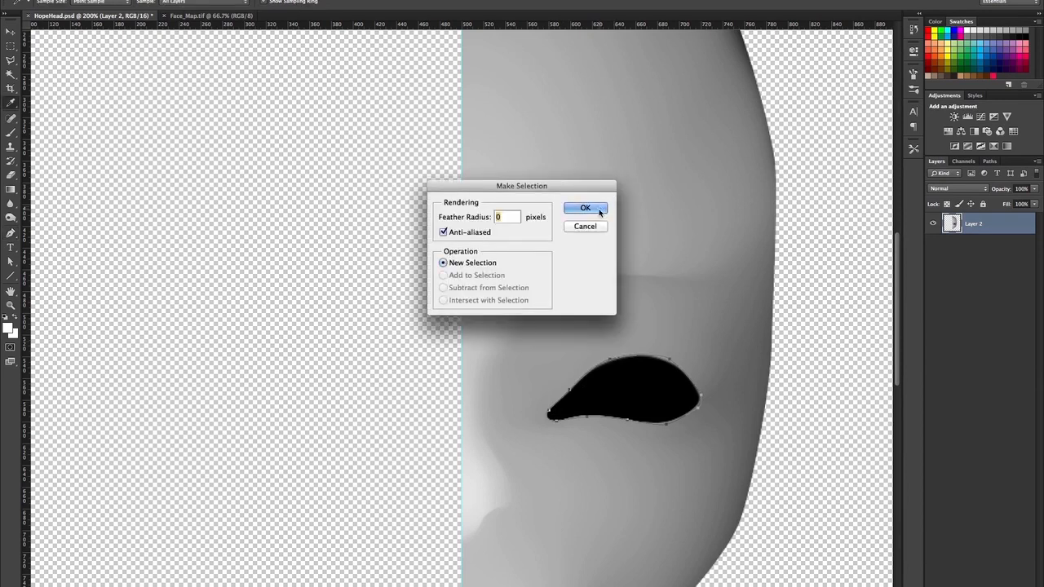
click(599, 208)
key(Delete)
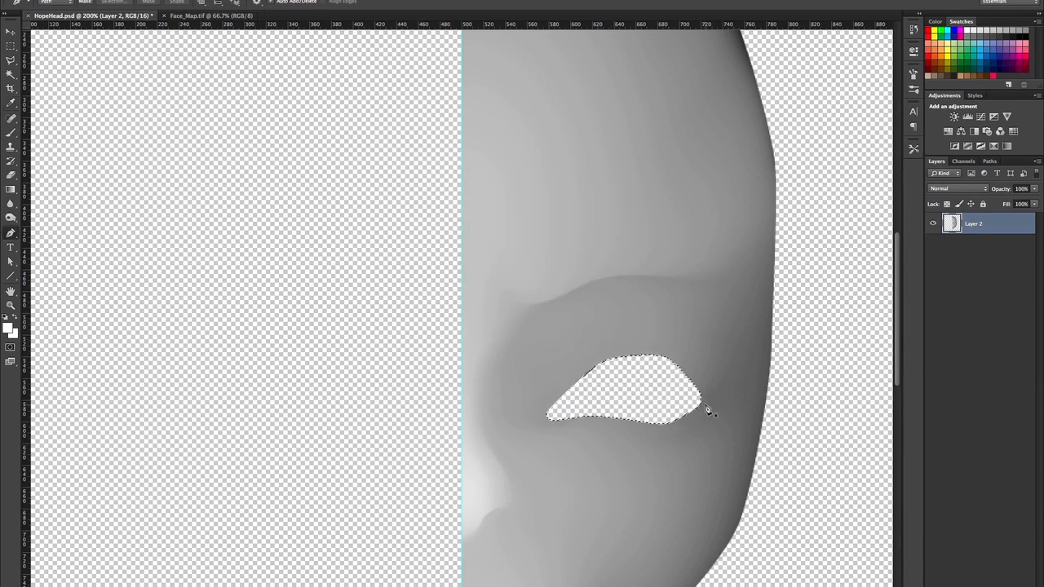
key(ctrl+minus)
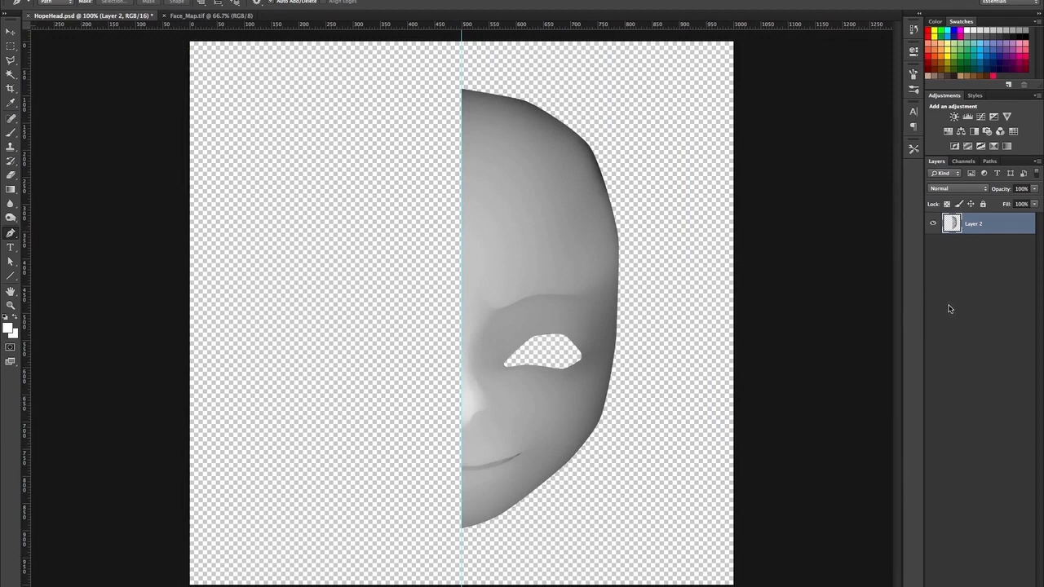
key(ctrl+j)
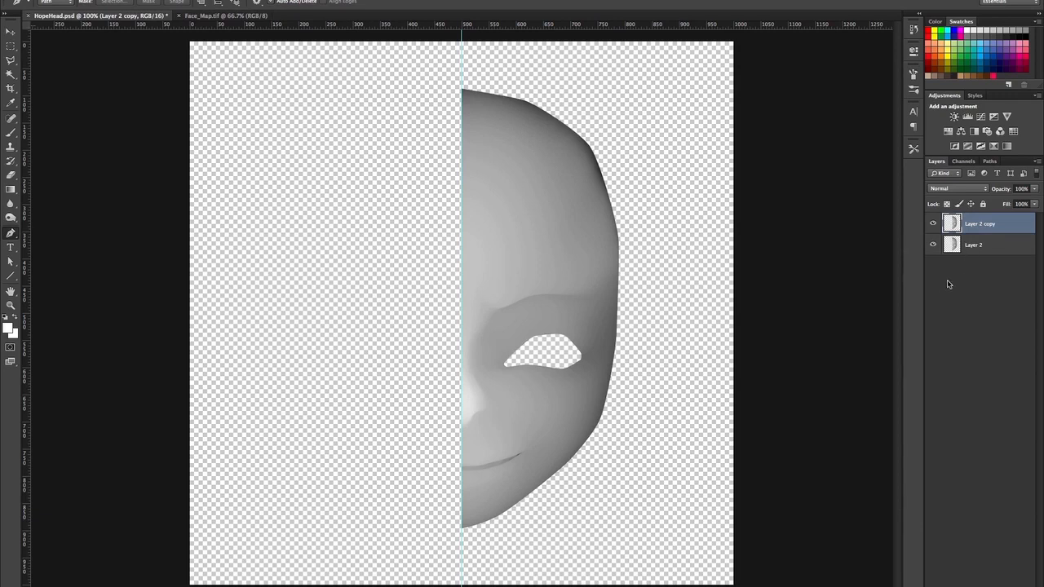
Flip the duplicated half-face horizontally and move it left to complete the face, zooming to 66.7%.
key(ctrl+t)
right_click(541, 299)
click(588, 445)
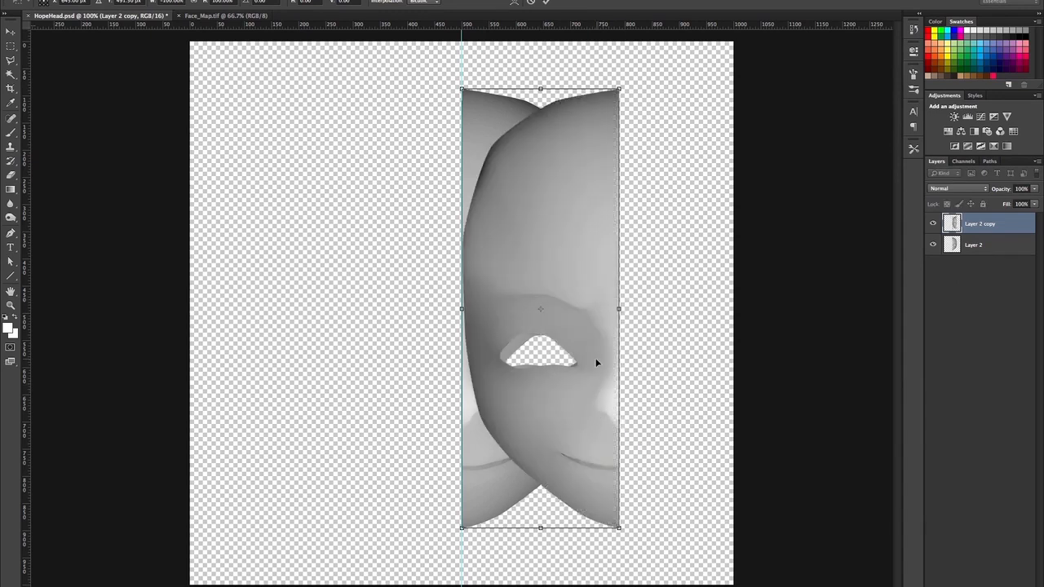
key(Return)
key(v)
drag(603, 342, 449, 333)
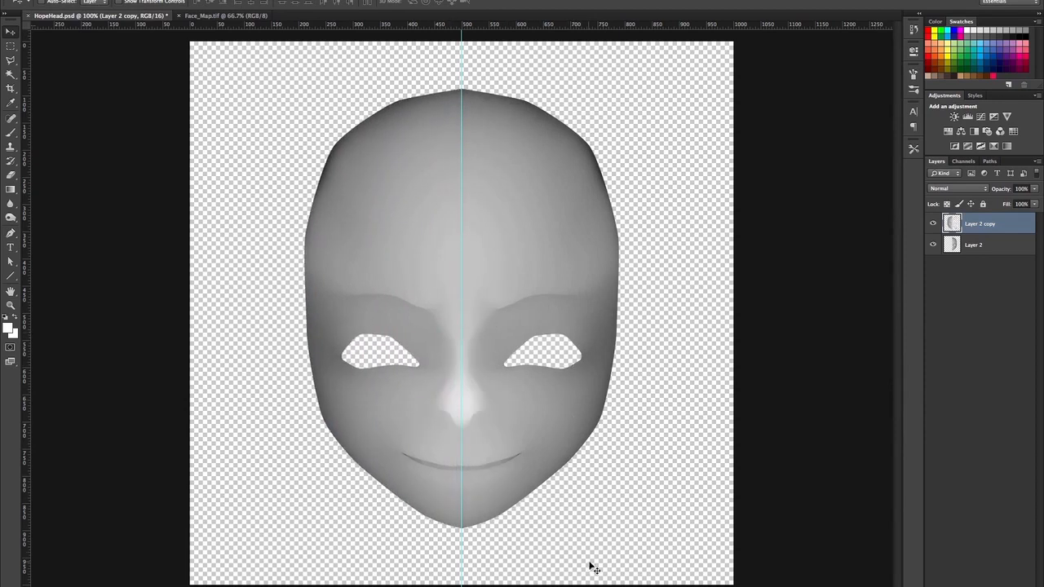
key(ctrl+minus)
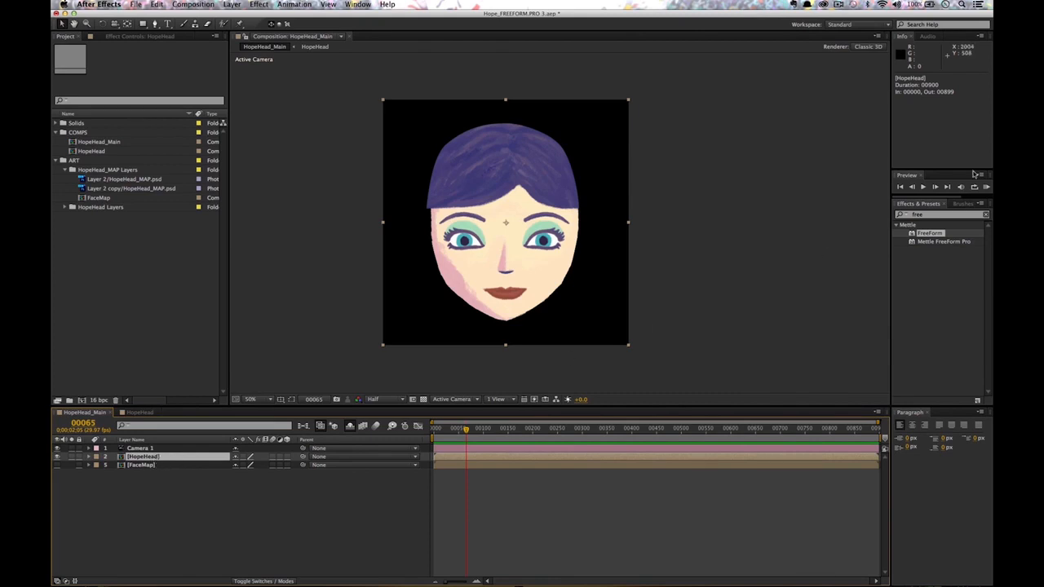
Drop the FreeForm effect from Effects & Presets onto the HopeHead layer.
drag(938, 235, 151, 464)
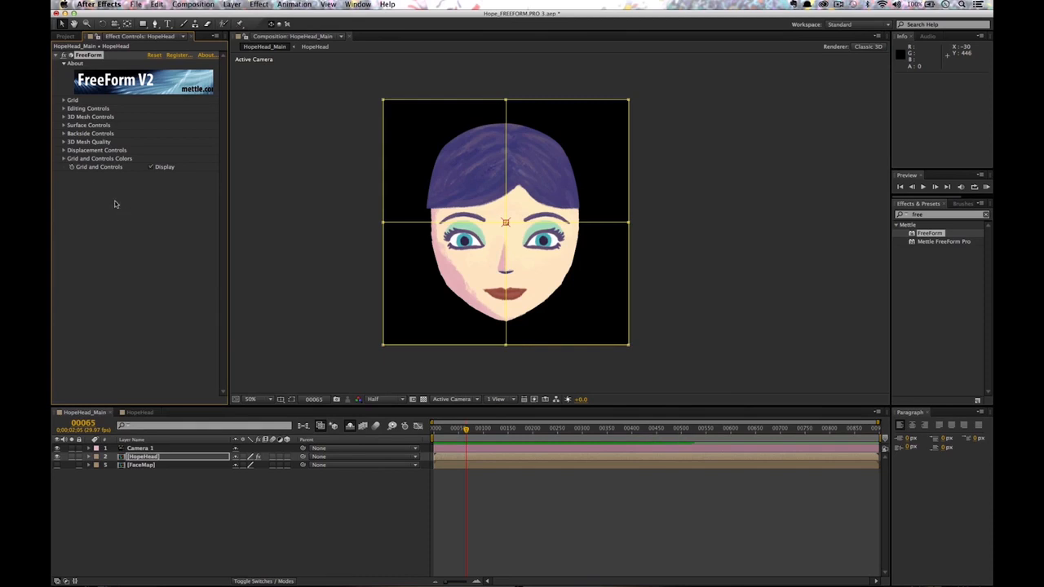
Set FreeForm's Displace Layer to FaceMap with displace height 340.0, then orbit Camera 1 to check the profile.
click(65, 150)
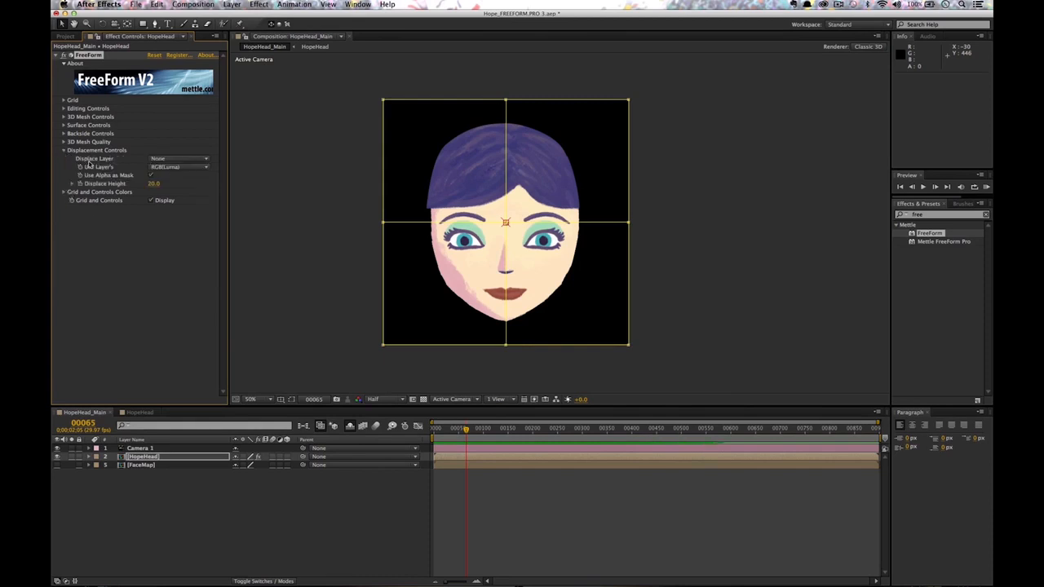
click(170, 159)
click(194, 212)
mouse_move(154, 183)
mouse_down()
mouse_move(181, 184)
mouse_move(169, 185)
mouse_up()
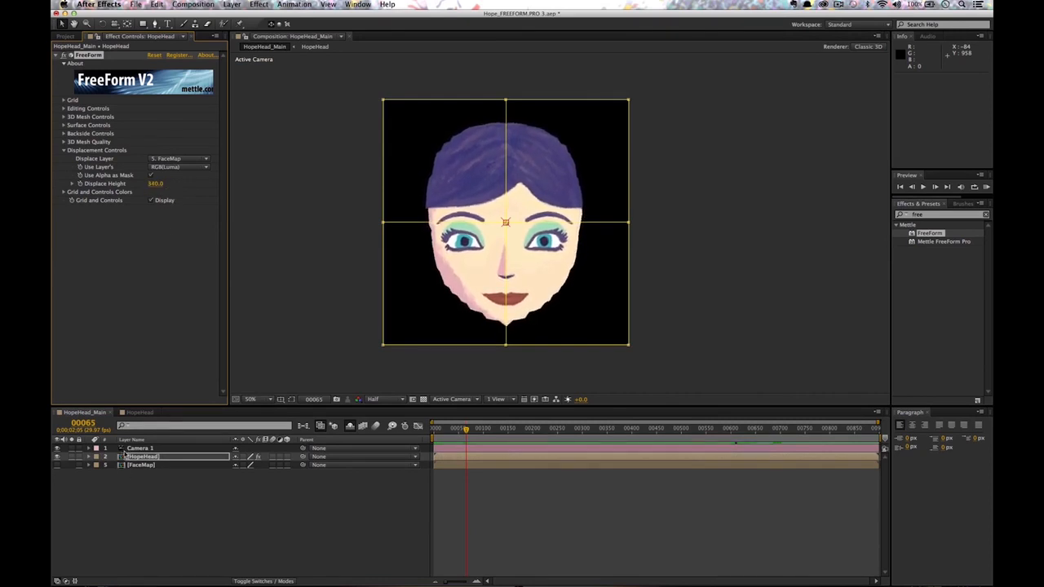
click(130, 449)
drag(567, 230, 599, 226)
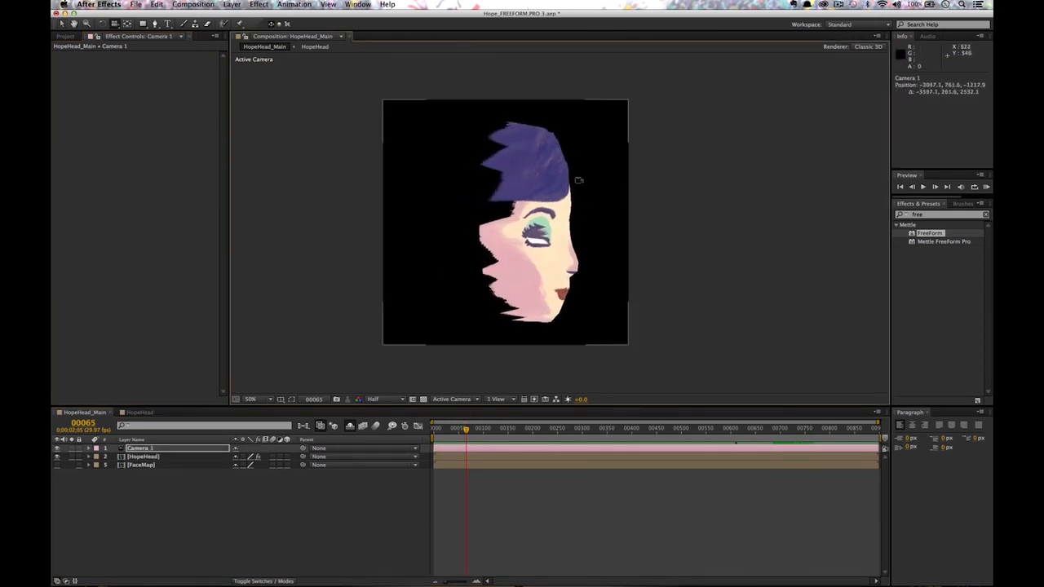
Raise HopeHead's FreeForm Mesh Subdivision to 112, return to the start, and orbit to front and three-quarter views.
mouse_move(618, 270)
mouse_down()
mouse_move(588, 265)
mouse_move(604, 272)
mouse_up()
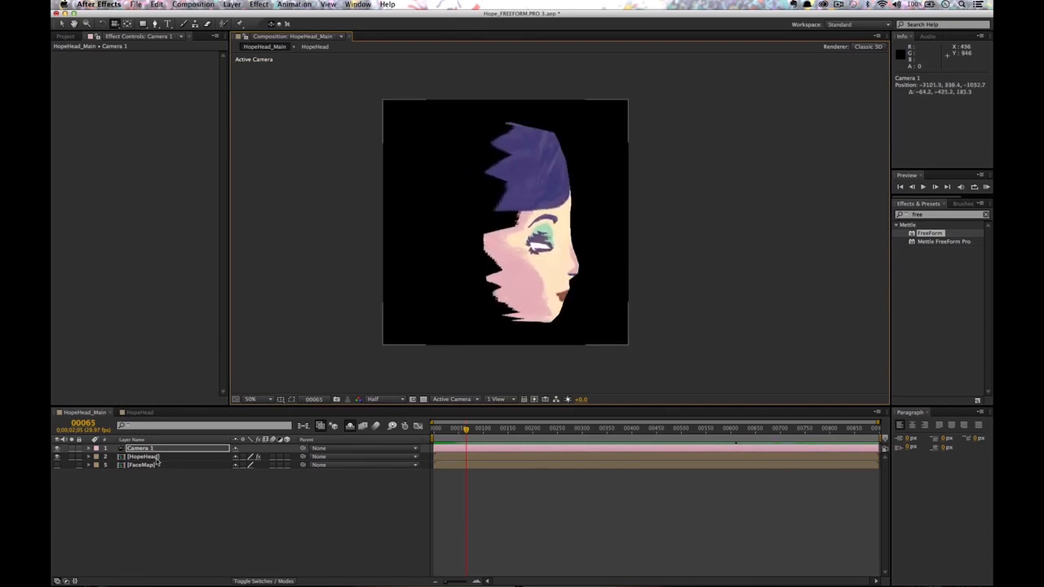
click(155, 458)
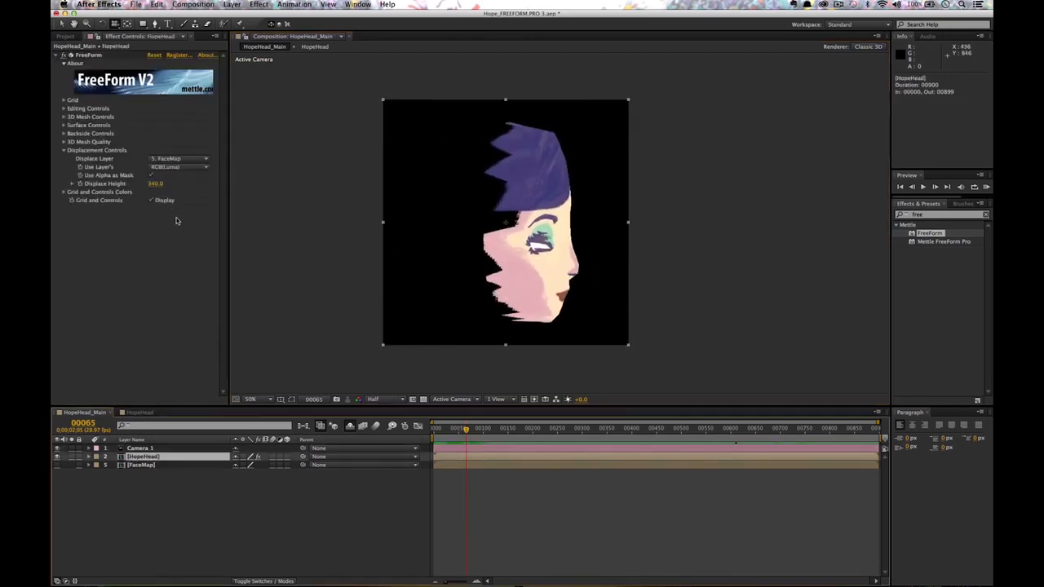
click(63, 144)
click(64, 142)
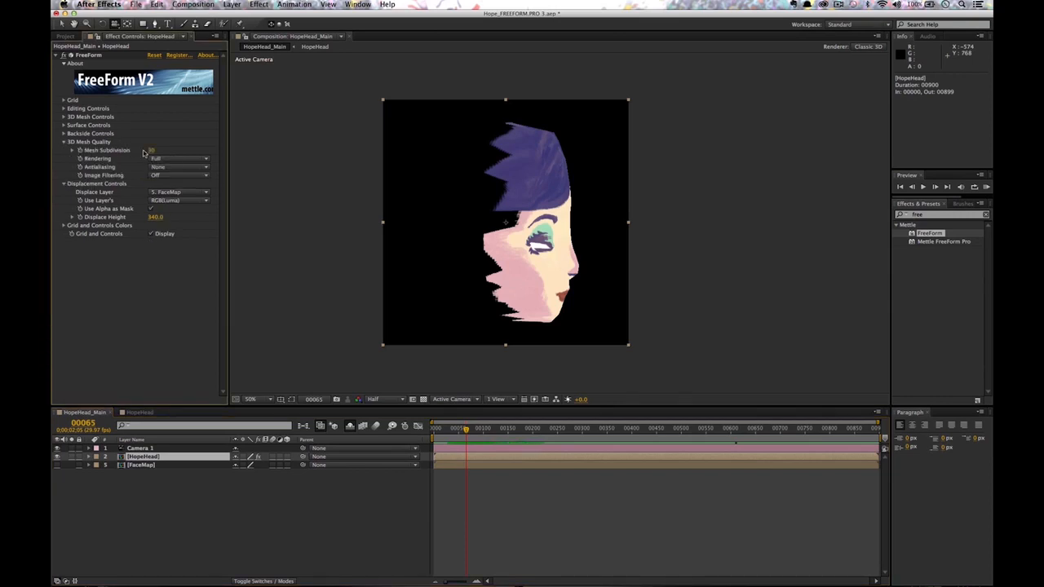
drag(153, 152, 196, 154)
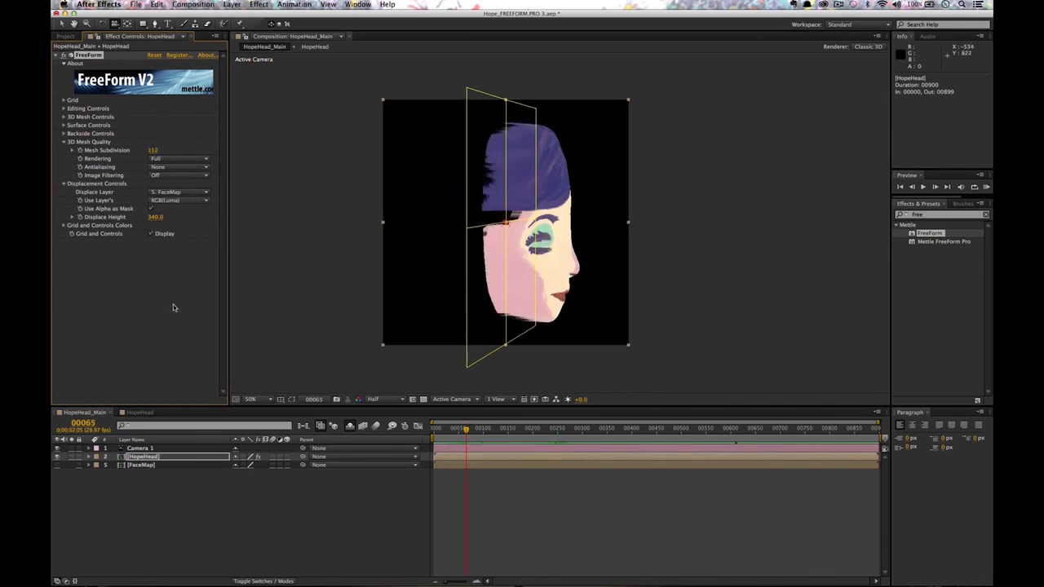
key(Home)
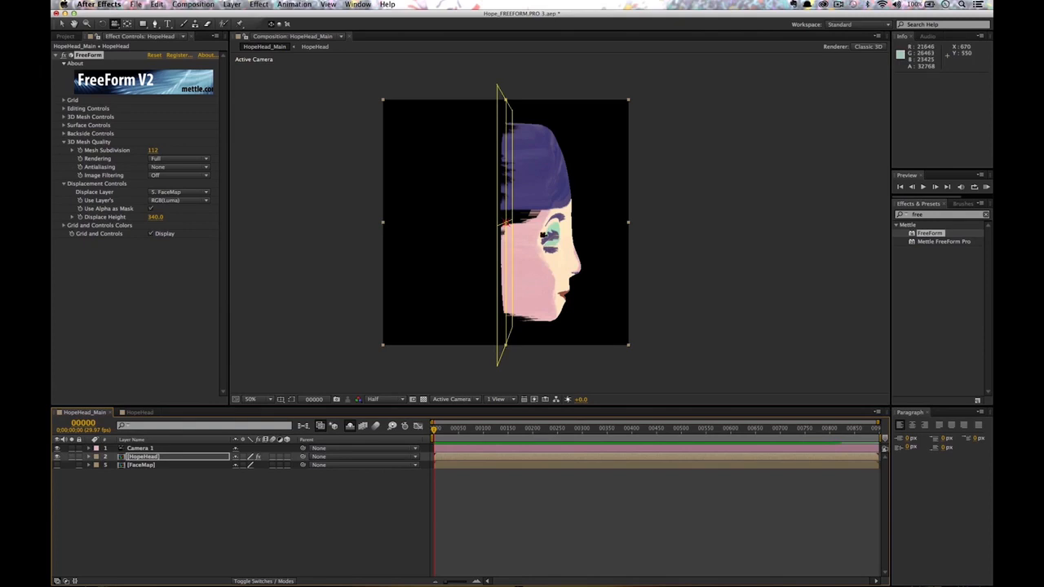
drag(550, 269, 476, 270)
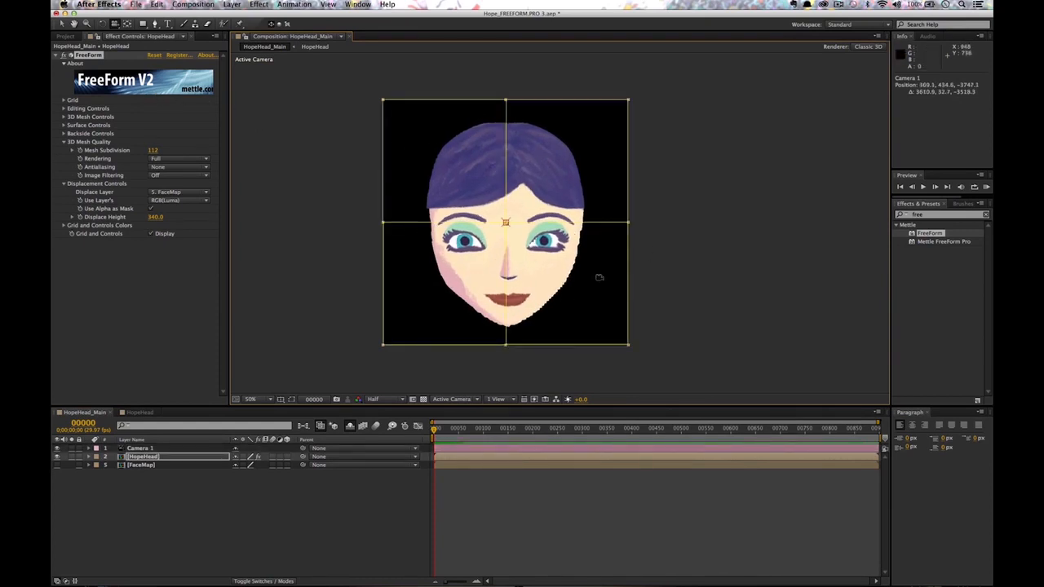
drag(565, 242, 543, 241)
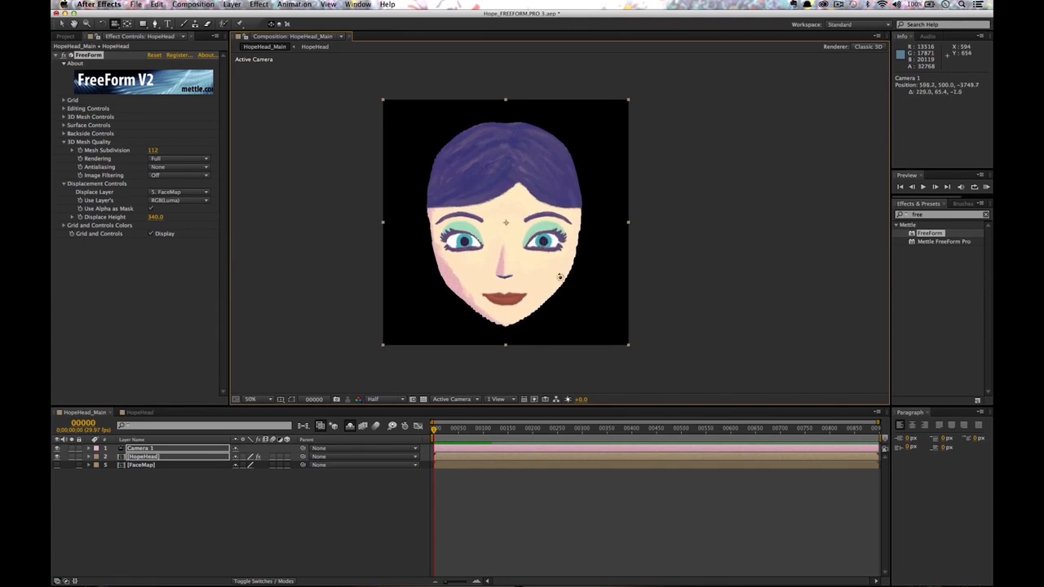
drag(560, 277, 560, 279)
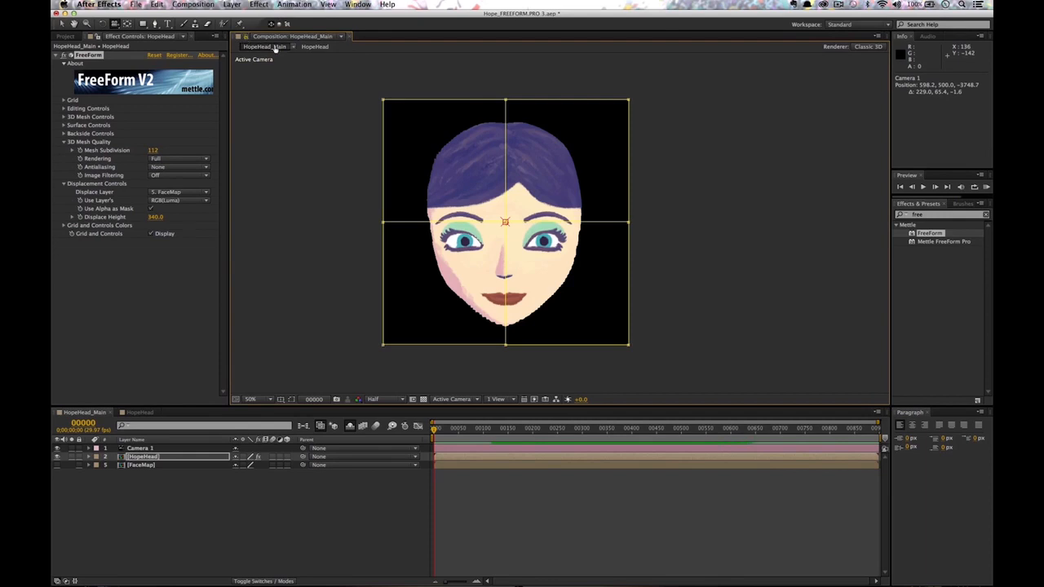
Open the FaceMap precomp in a second, locked viewer beside HopeHead_Main.
click(338, 38)
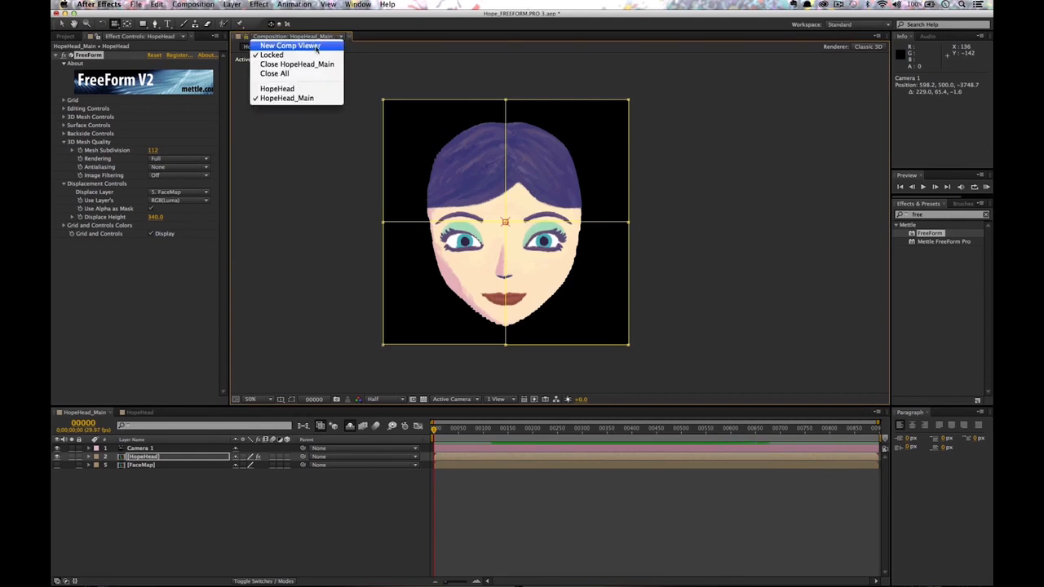
click(317, 47)
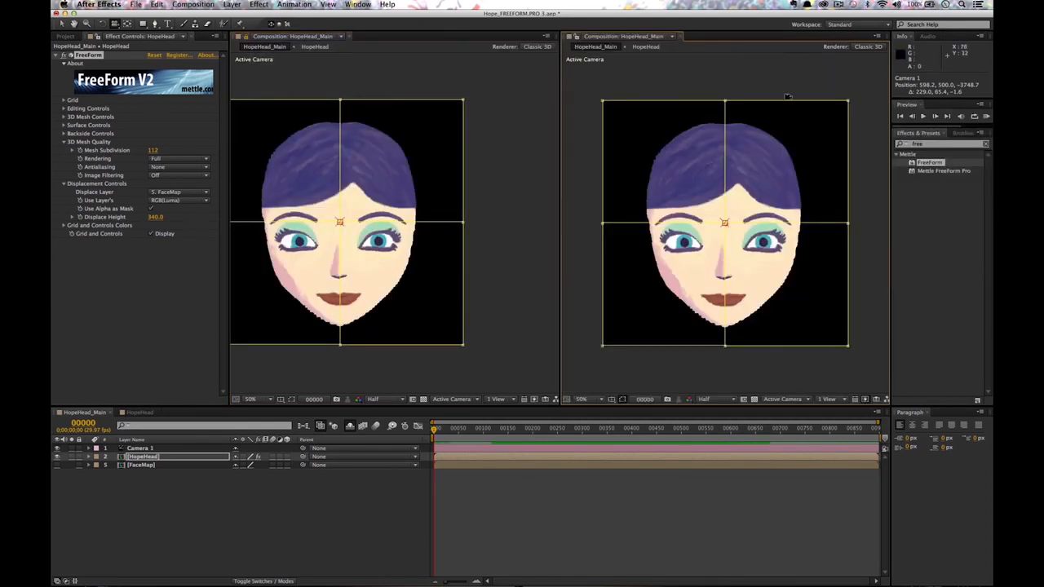
click(667, 49)
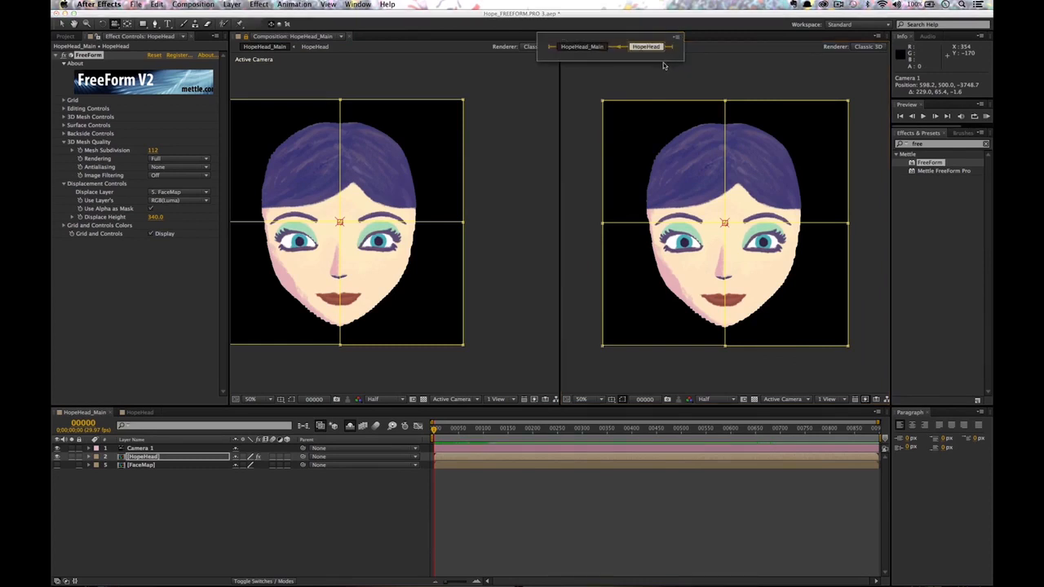
click(589, 47)
double_click(141, 465)
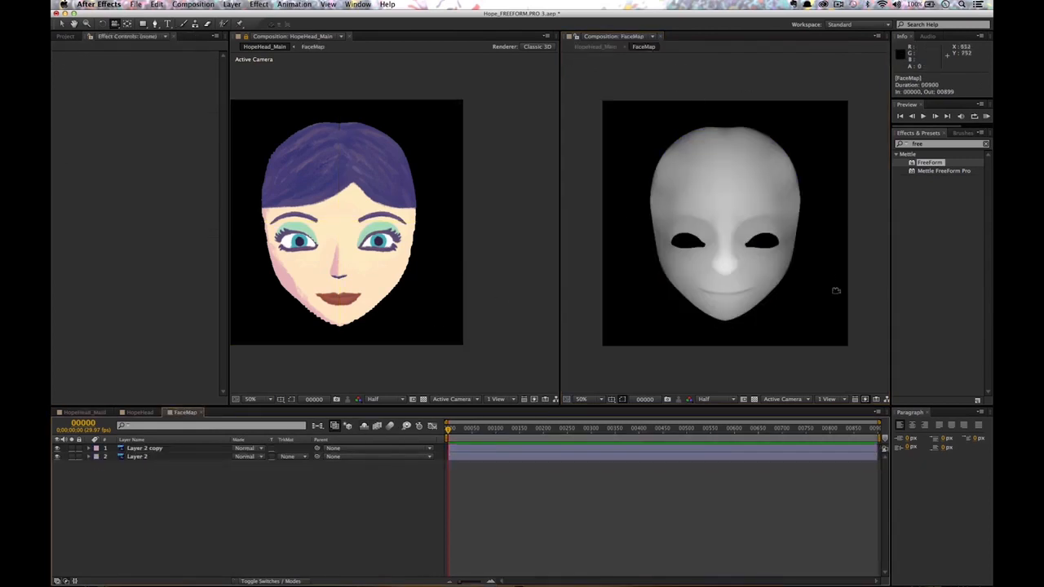
click(578, 37)
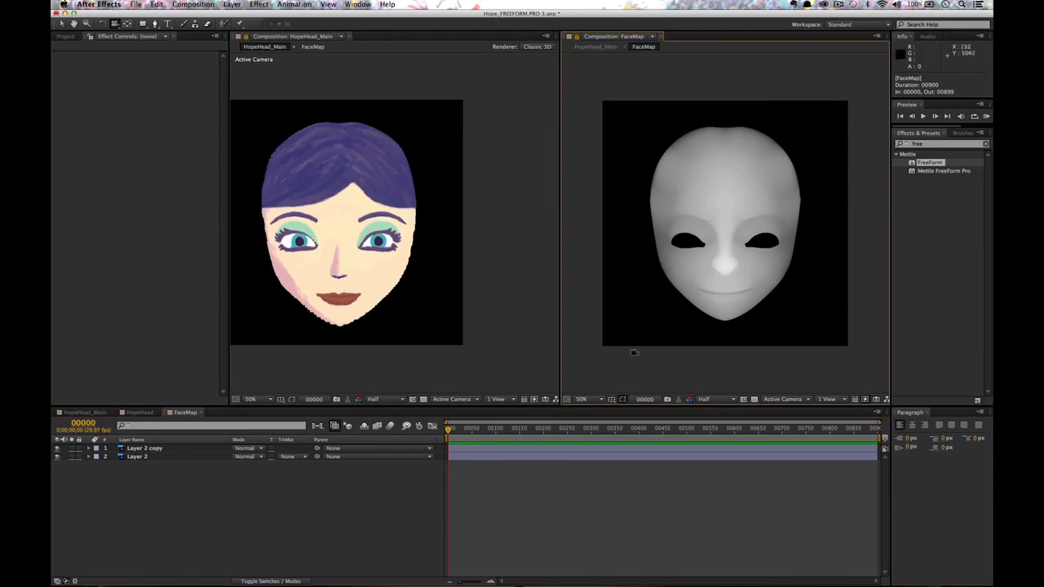
drag(361, 242, 478, 287)
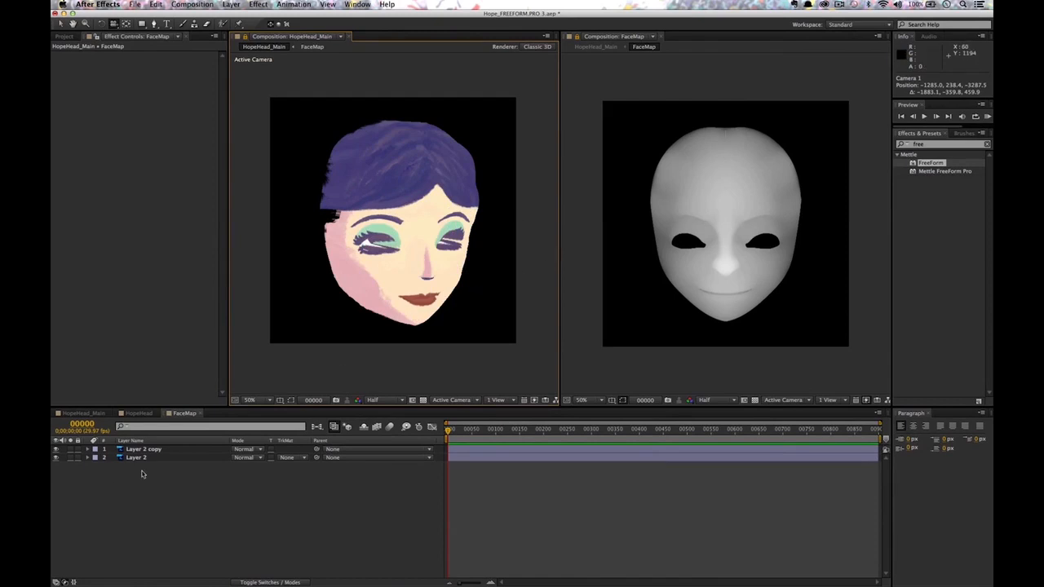
Draw an ellipse over the FaceMap's right eye hole, then orbit the head to check the raised eye area.
click(215, 482)
drag(142, 23, 185, 46)
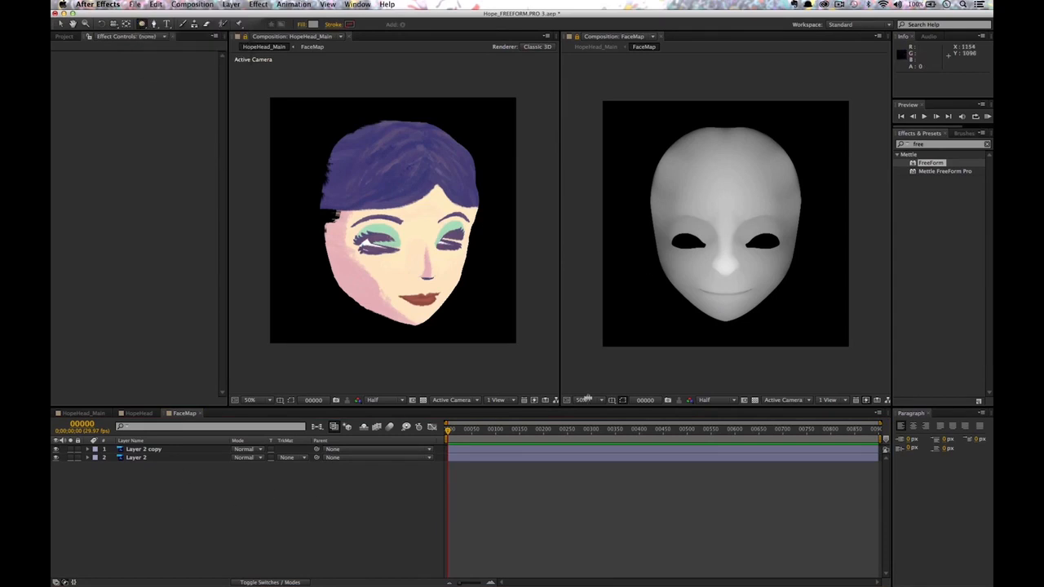
mouse_move(731, 213)
mouse_down()
mouse_move(785, 267)
mouse_move(770, 246)
mouse_up()
key(v)
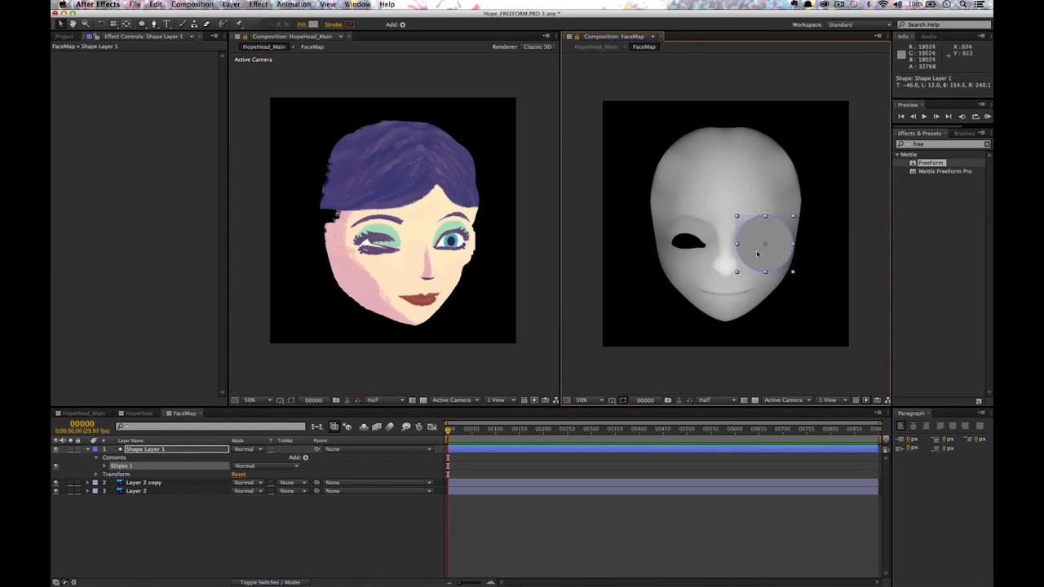
click(499, 253)
drag(510, 248, 501, 247)
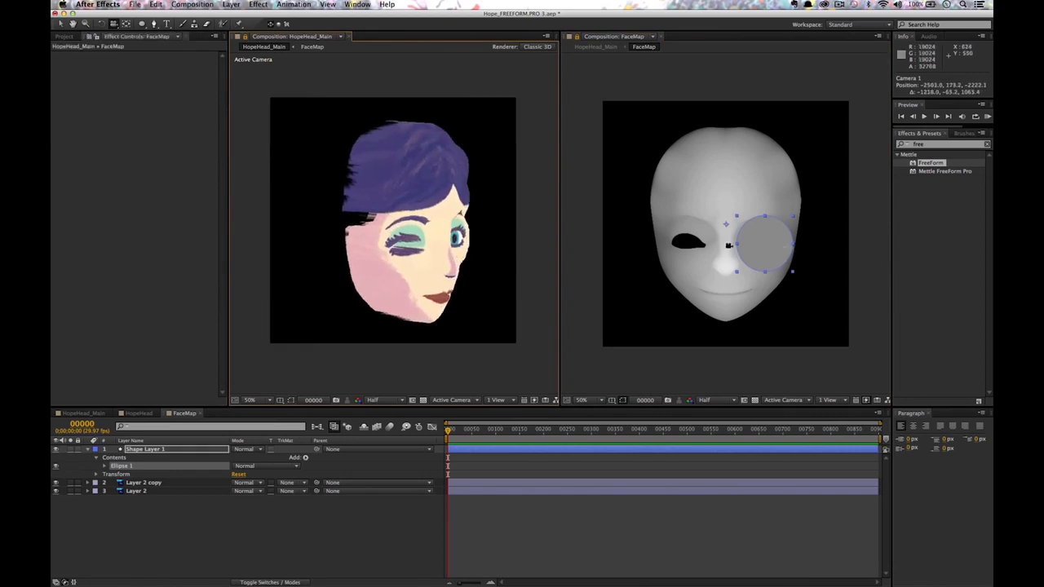
drag(443, 260, 407, 270)
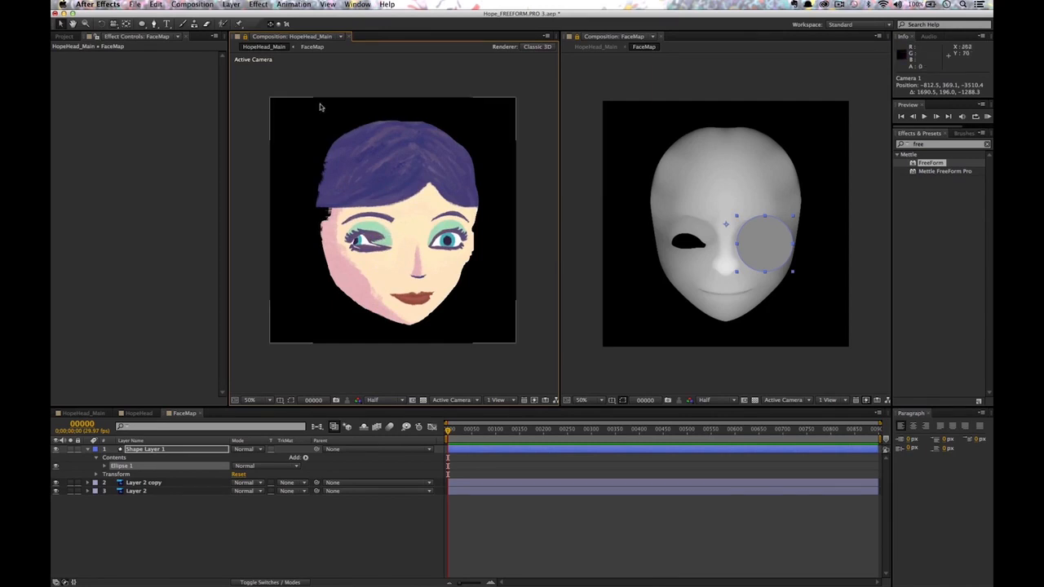
click(171, 452)
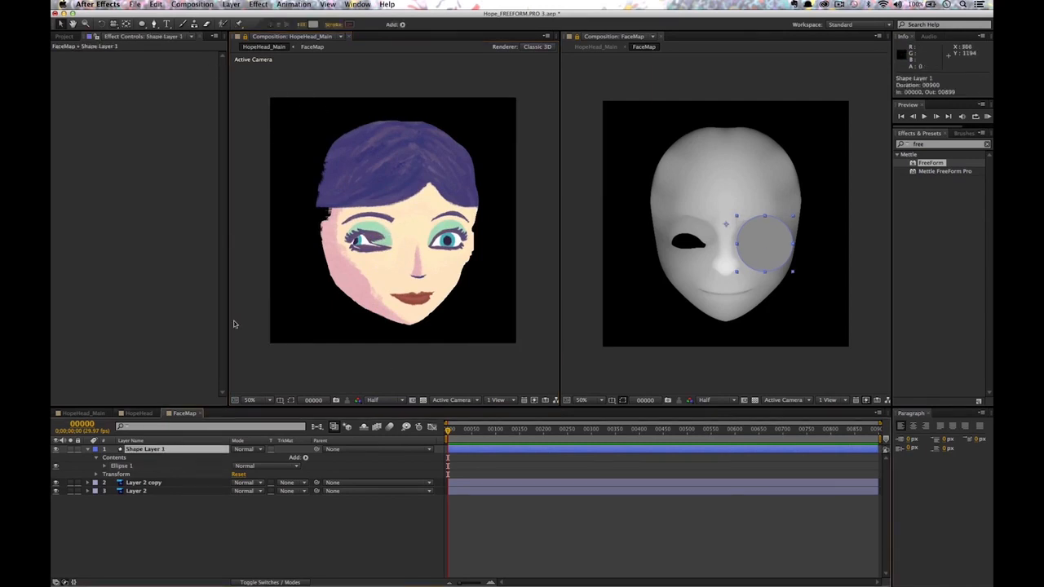
Change the eye circle's fill to a radial gradient.
click(313, 26)
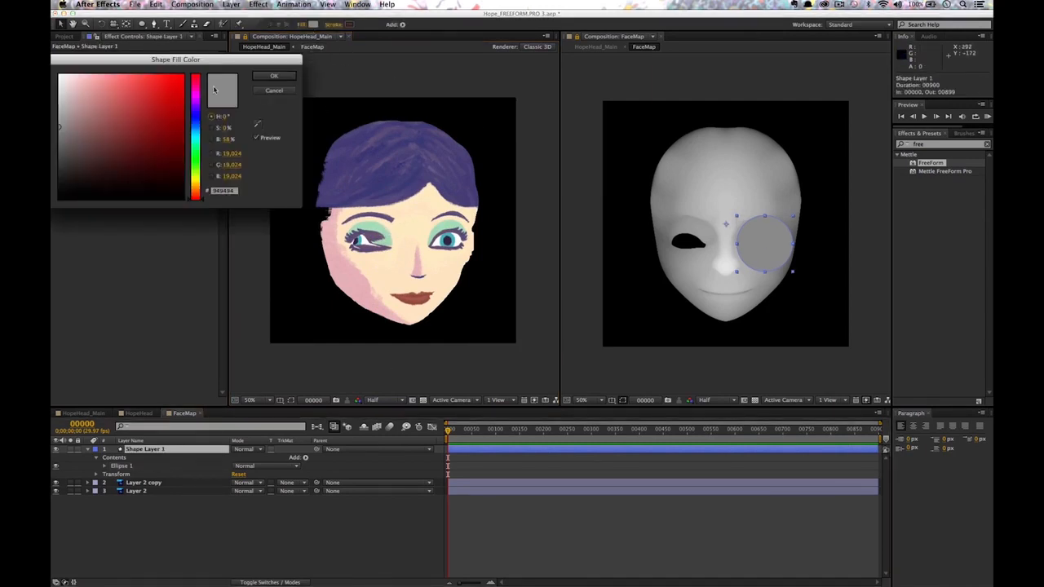
click(275, 92)
click(302, 25)
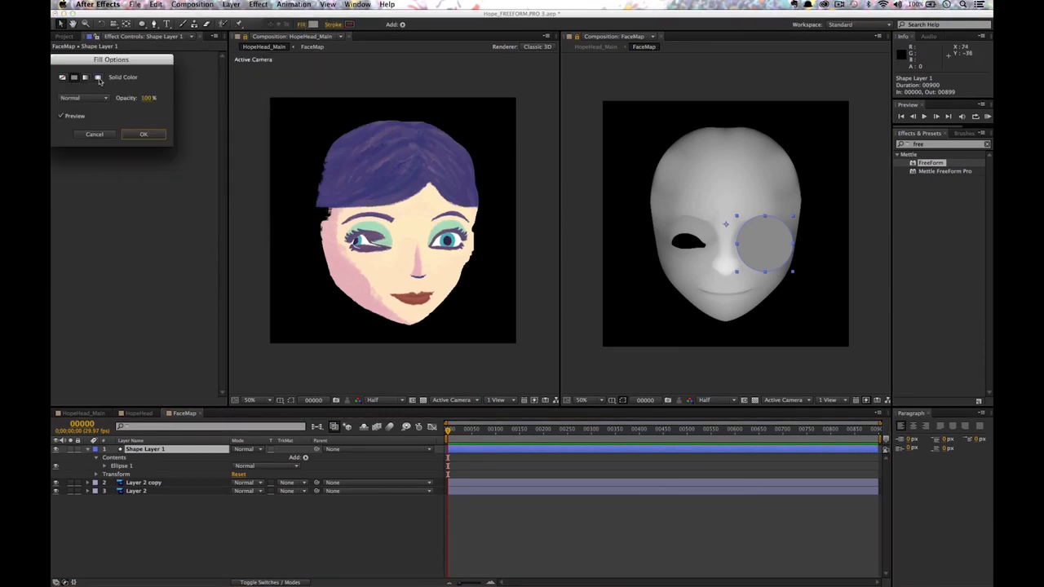
click(98, 77)
click(143, 135)
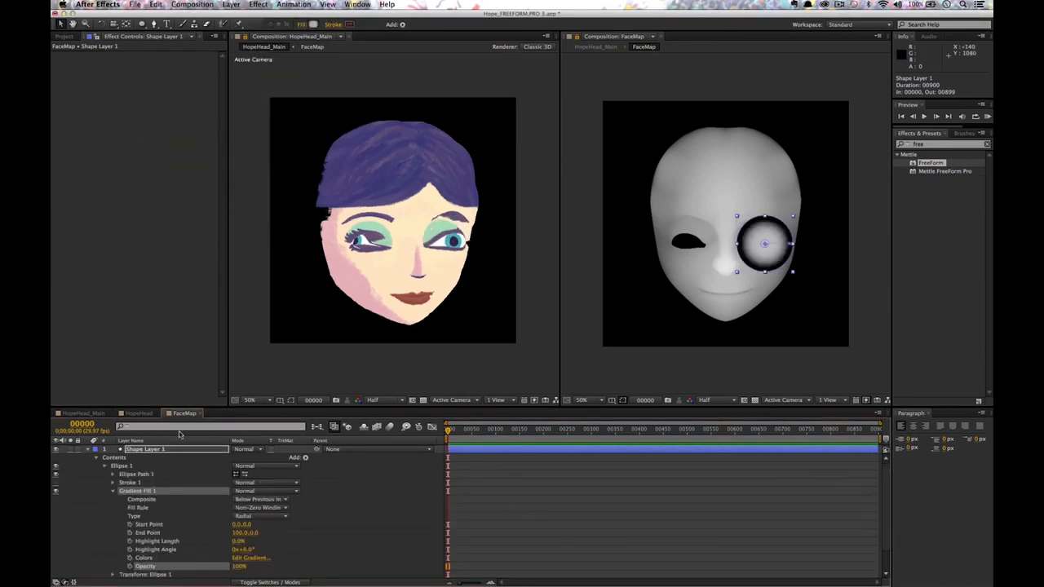
click(160, 453)
Give the gradient a grey stop sampled from the face, stop at ~19% and midpoint at ~68%.
click(312, 25)
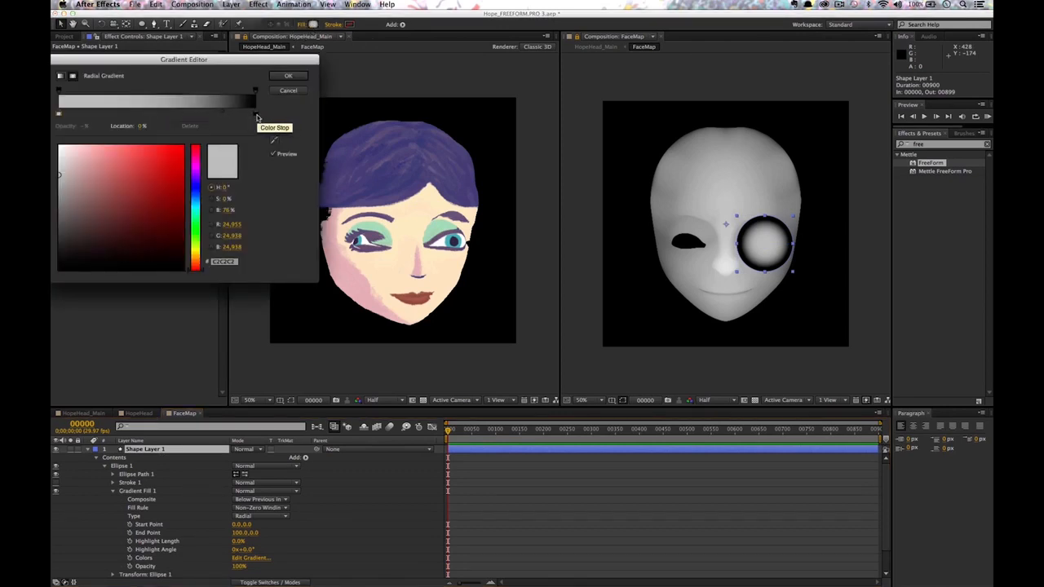
click(253, 117)
drag(62, 261, 54, 223)
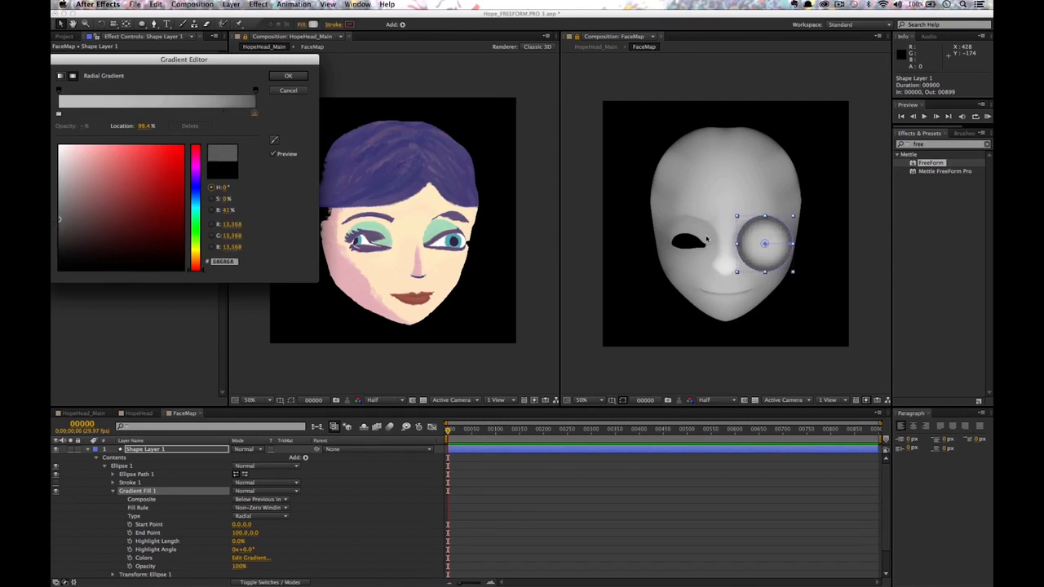
click(271, 141)
click(706, 243)
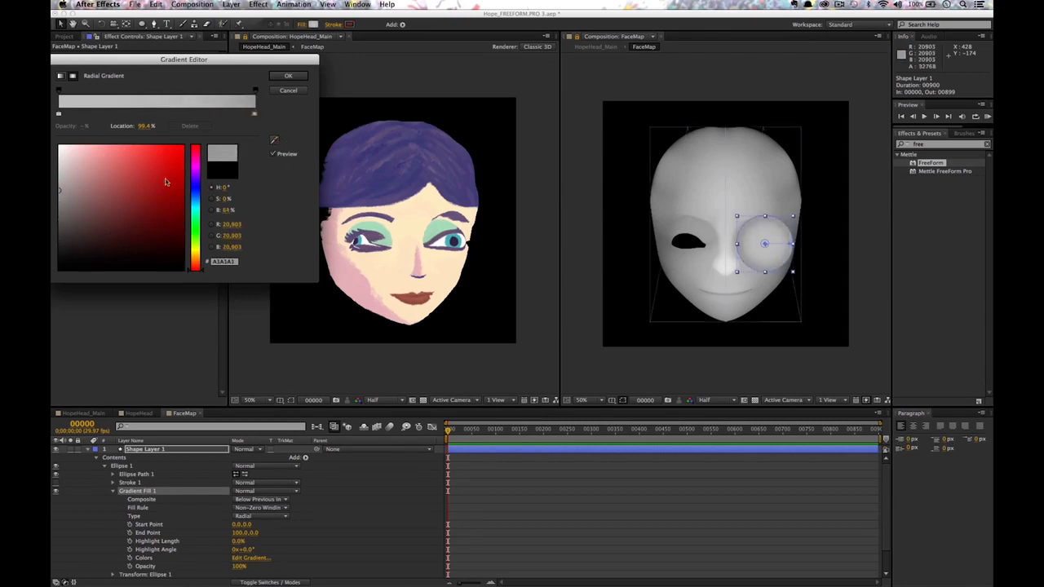
click(59, 192)
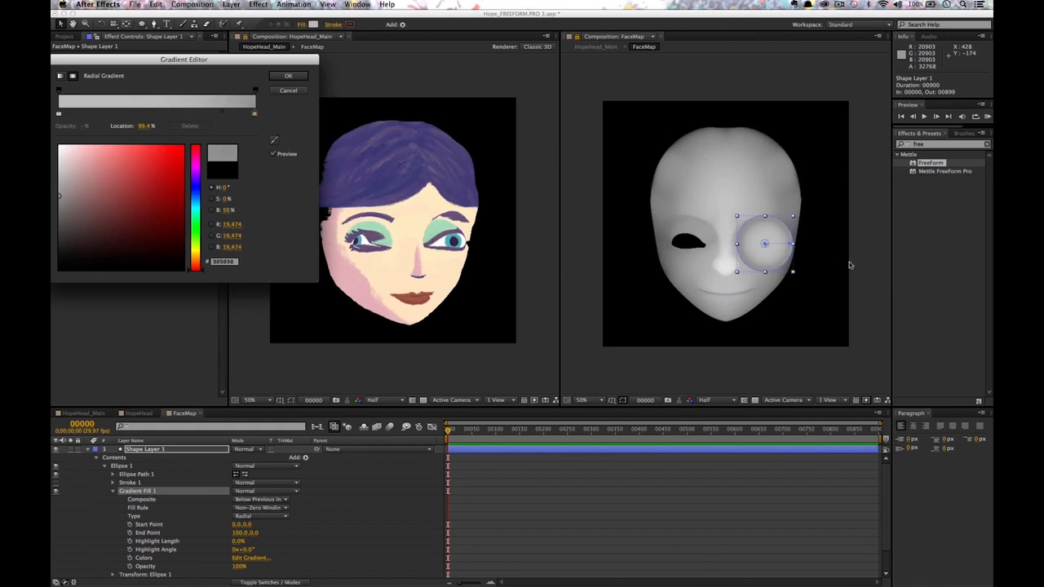
mouse_move(219, 115)
mouse_down()
mouse_move(103, 117)
mouse_move(119, 115)
mouse_up()
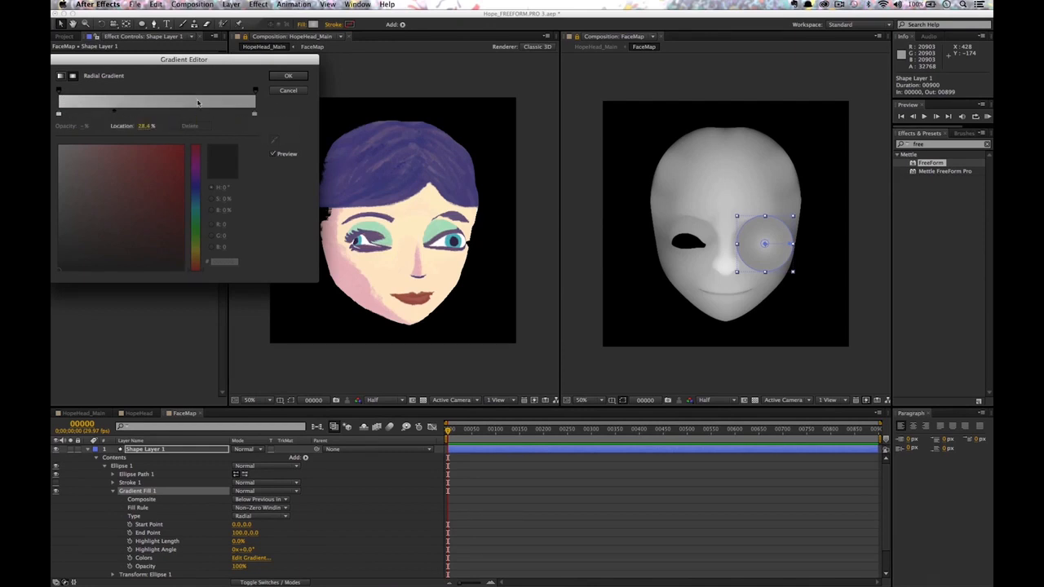
drag(113, 114, 178, 115)
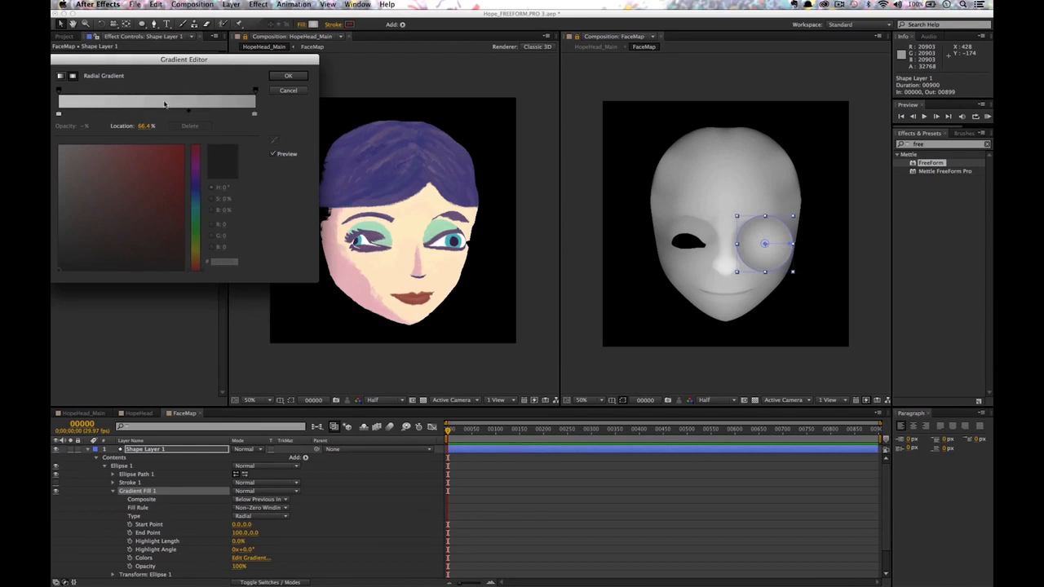
drag(188, 115, 194, 114)
Apply the gradient, then raise FreeForm Mesh Subdivision to 175 and orbit to check the profile.
click(290, 76)
click(413, 211)
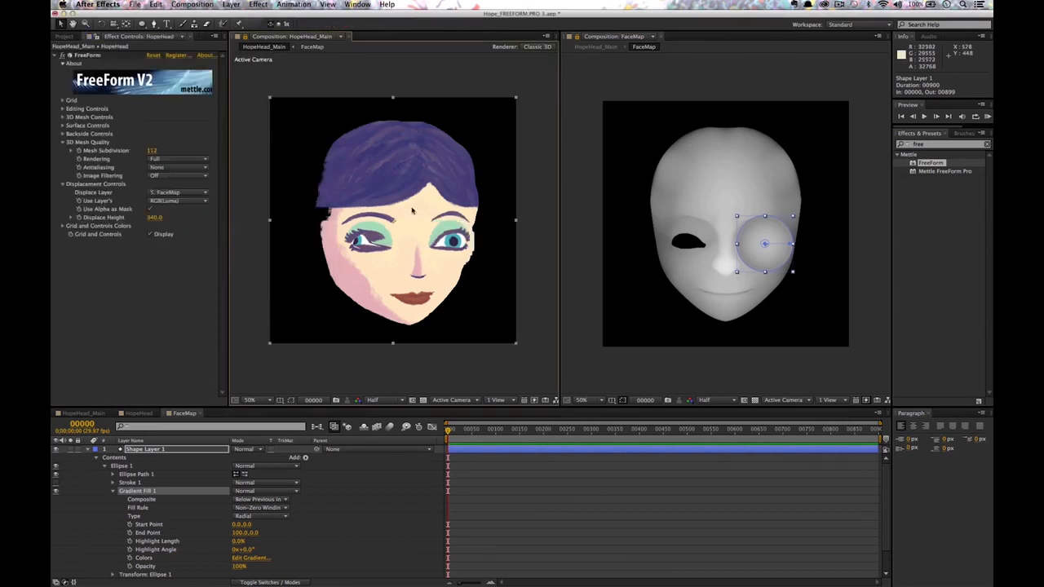
key(c)
mouse_move(418, 220)
mouse_down()
mouse_move(441, 217)
mouse_move(436, 154)
mouse_move(431, 206)
mouse_up()
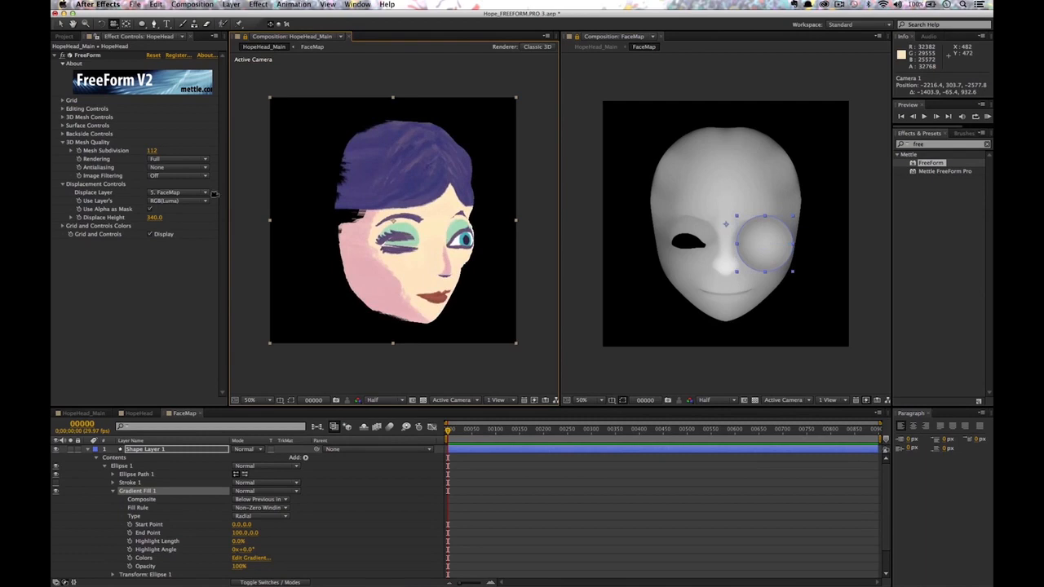
drag(151, 152, 181, 153)
mouse_move(452, 258)
mouse_down()
mouse_move(482, 259)
mouse_move(438, 257)
mouse_up()
Switch the timeline back to the FaceMap comp's layers.
click(366, 350)
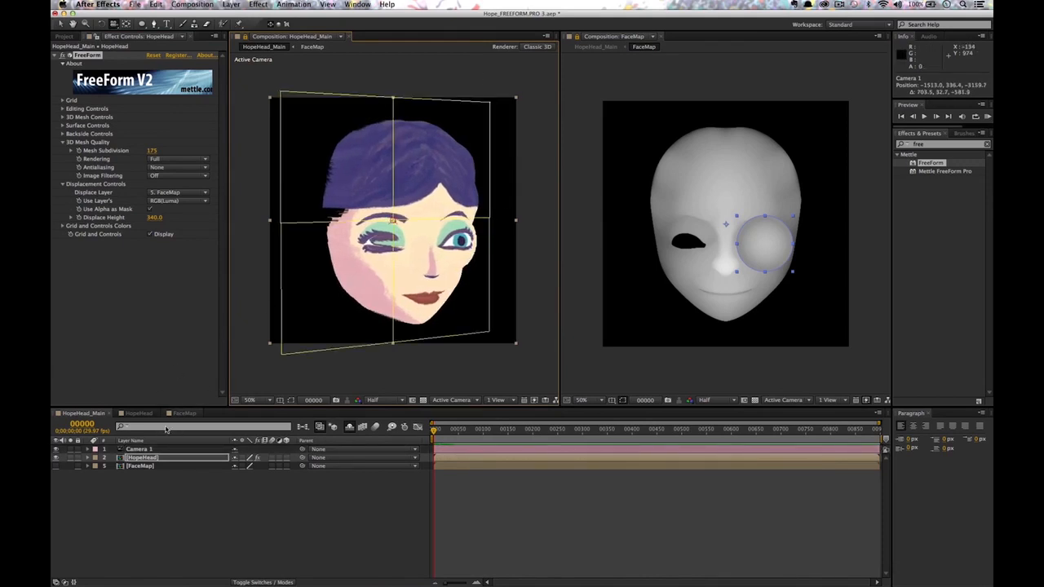
click(151, 414)
click(183, 413)
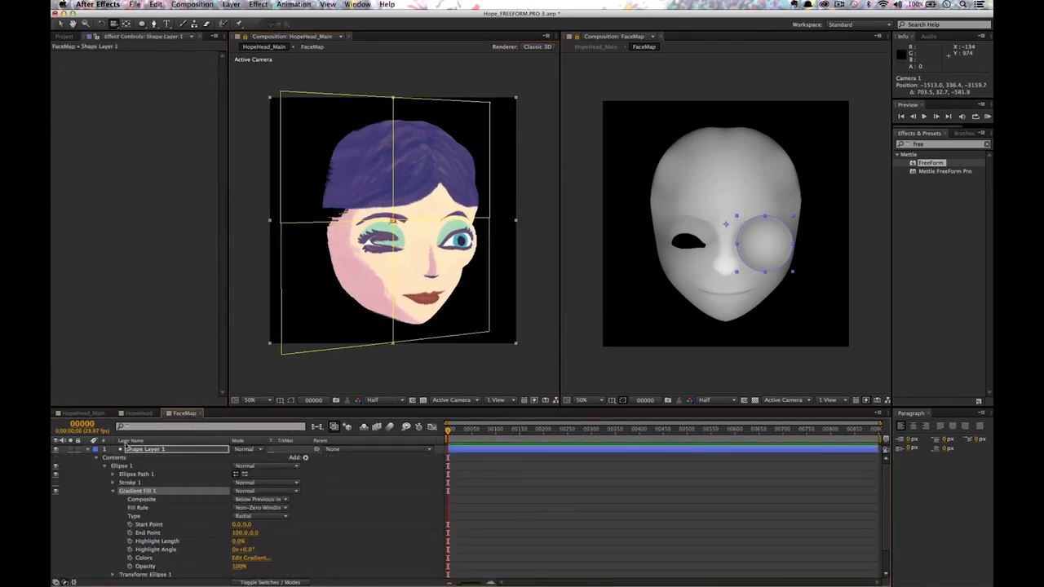
Collapse Shape Layer 1, rename it 'eye', and drag it beneath Layer 2, then orbit the head.
click(87, 451)
key(Return)
text(eye)
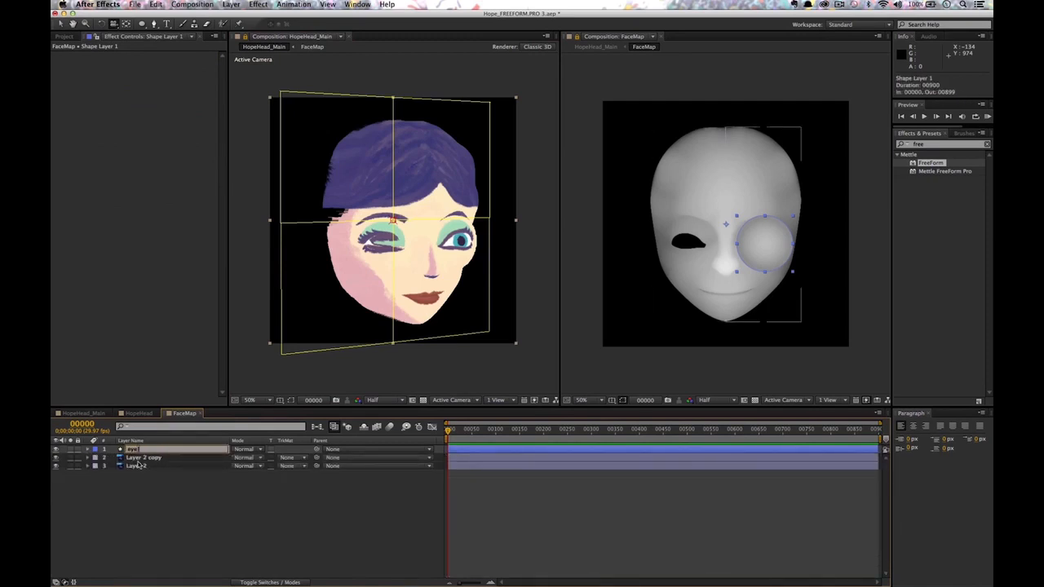
key(Return)
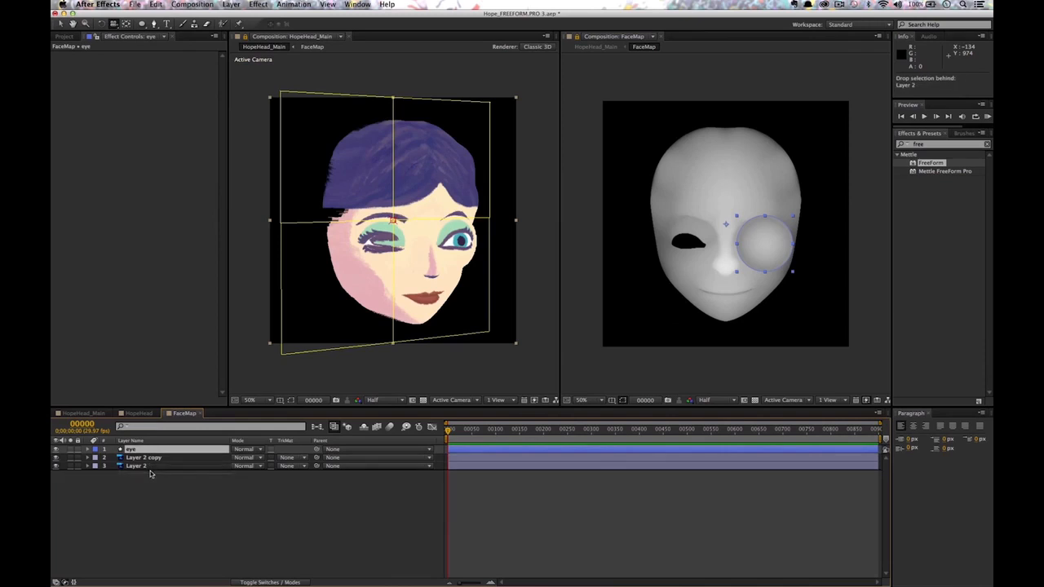
drag(151, 478, 152, 476)
mouse_move(460, 253)
mouse_down()
mouse_move(487, 255)
mouse_move(419, 259)
mouse_move(444, 257)
mouse_up()
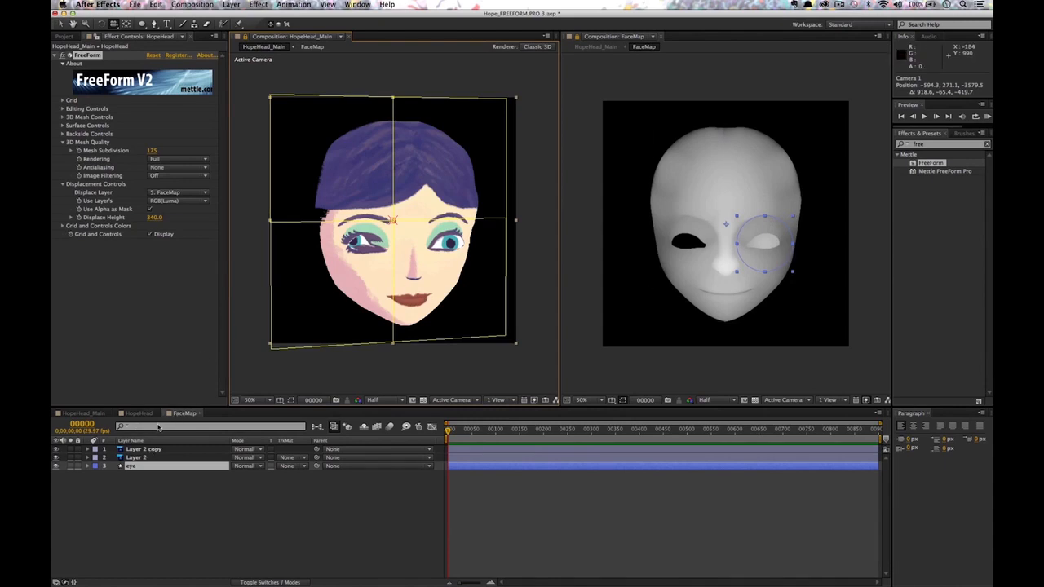
Apply Curves to the eye layer and pull the curve down to darken its shading.
click(141, 466)
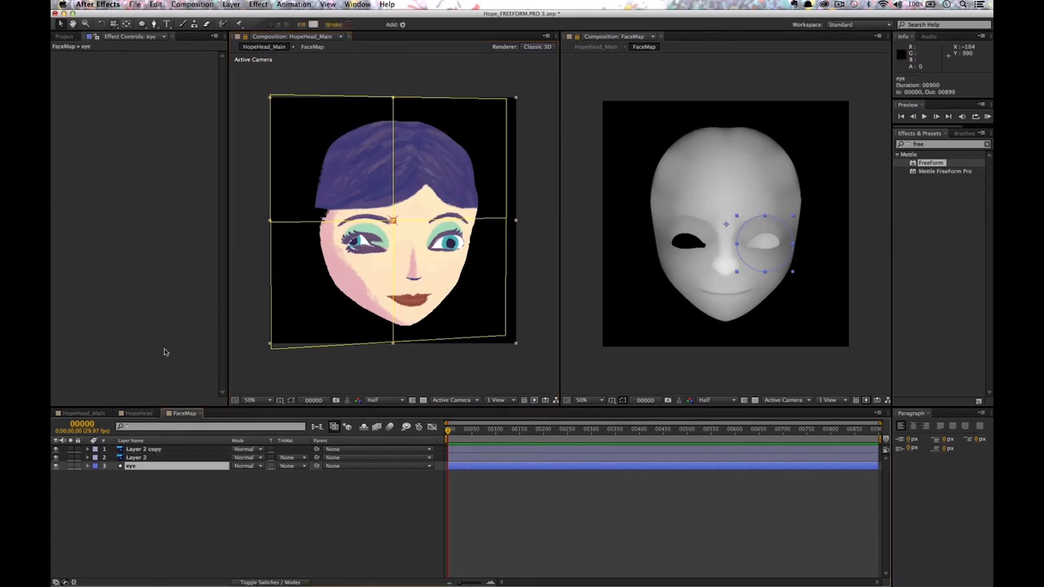
click(312, 25)
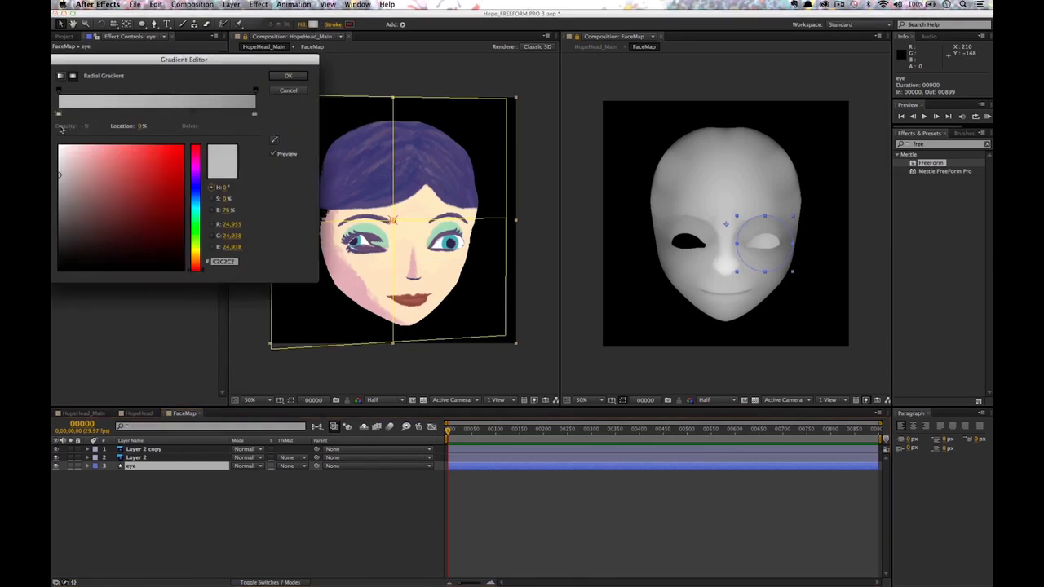
click(288, 91)
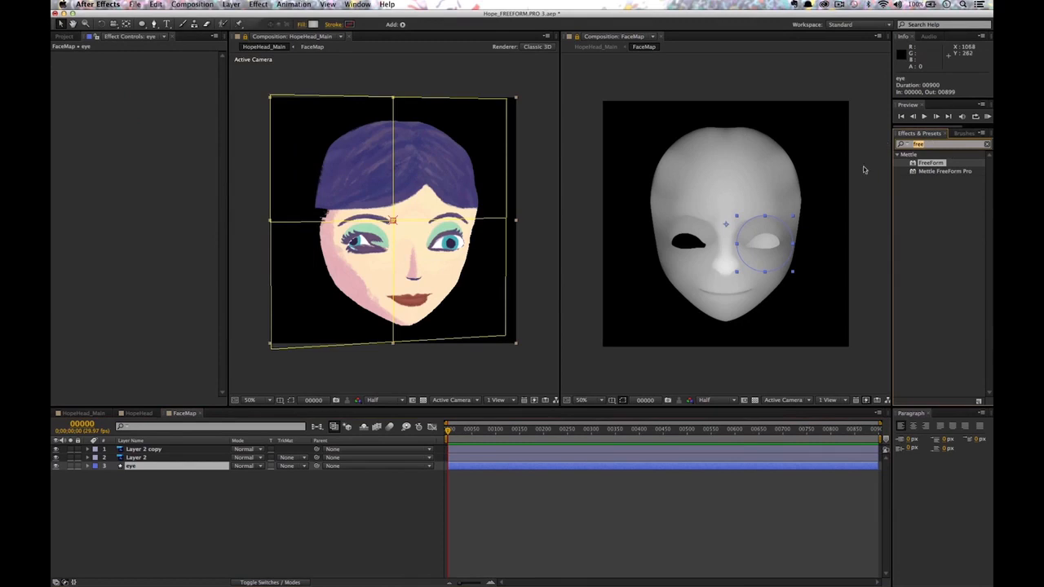
text(cu)
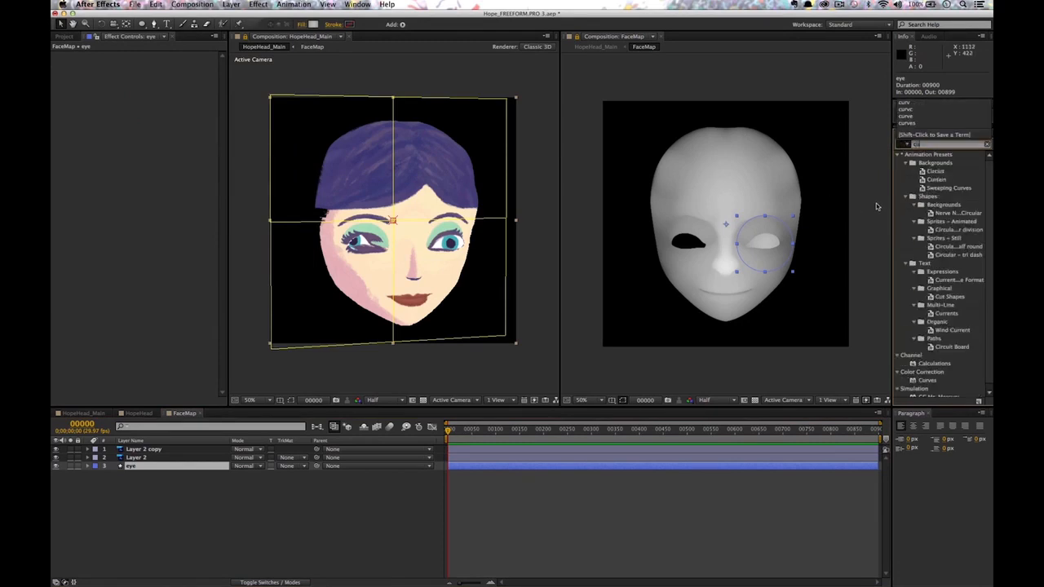
text(rve)
double_click(928, 188)
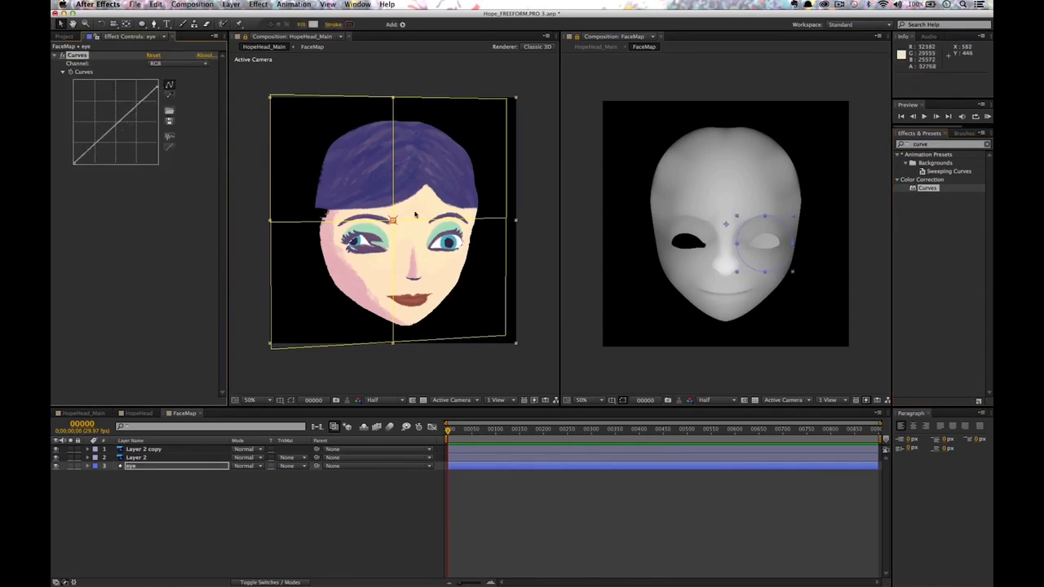
key(c)
drag(419, 244, 453, 239)
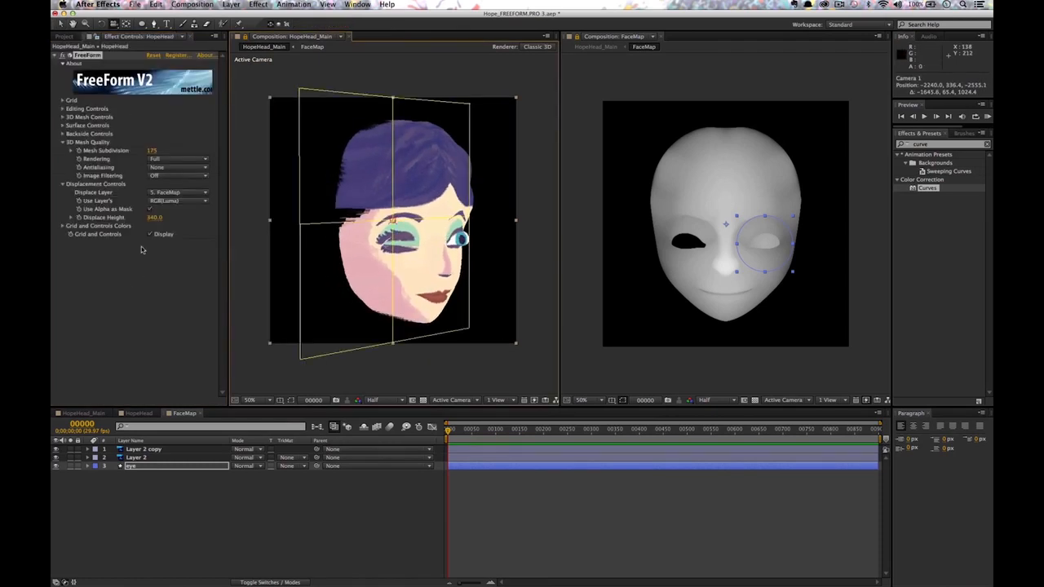
click(131, 466)
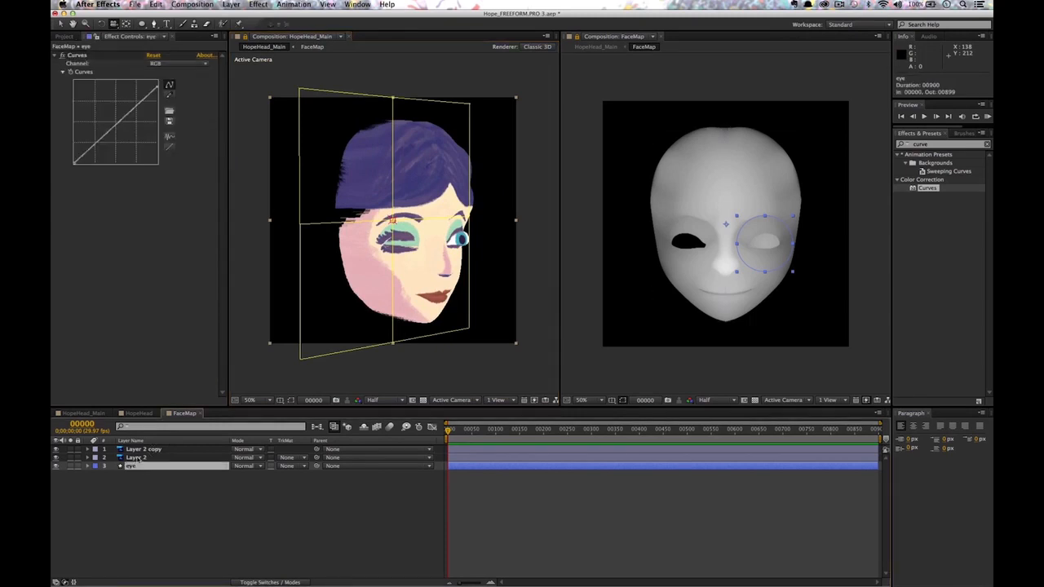
drag(120, 121, 124, 130)
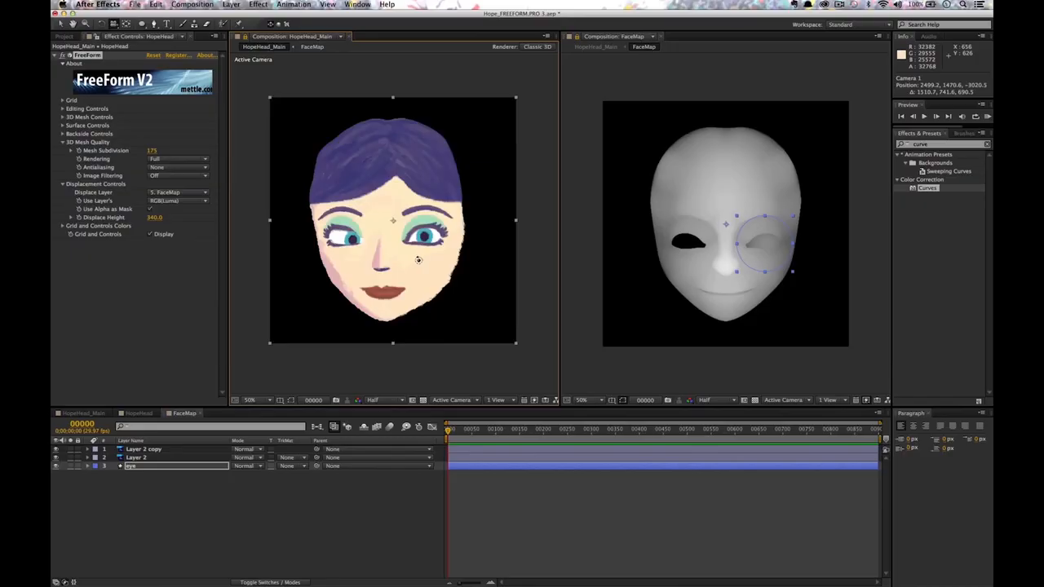
Adjust the eye's anchor point and nudge the oval to 644.0, 570.0, then orbit back to front.
drag(440, 220, 371, 222)
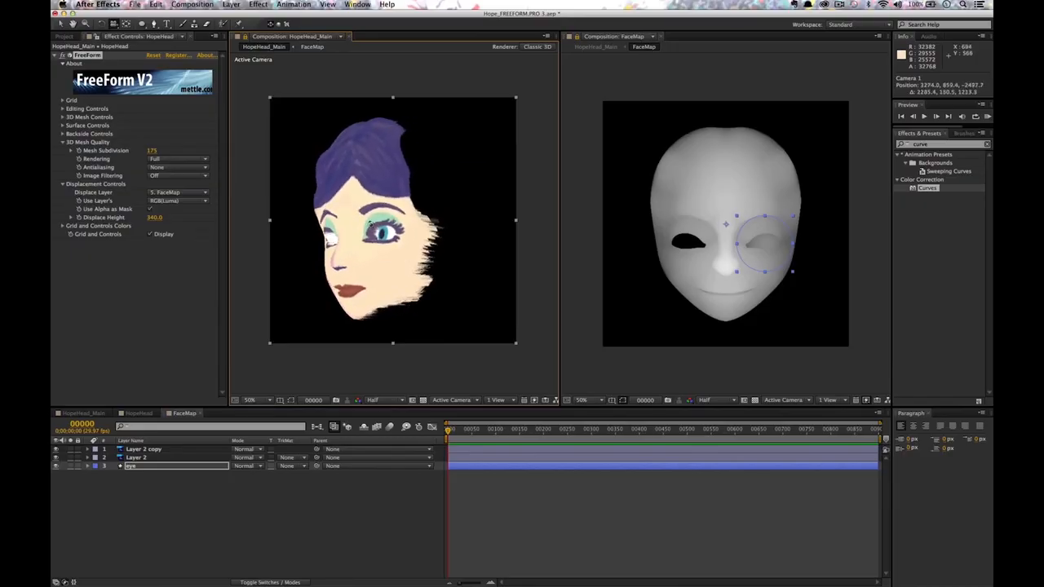
key(v)
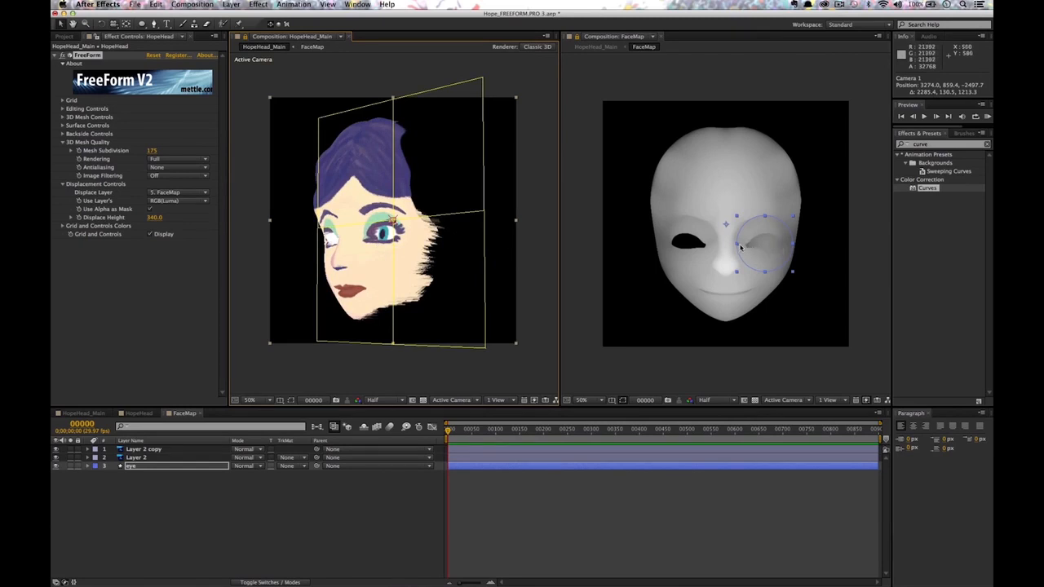
click(739, 245)
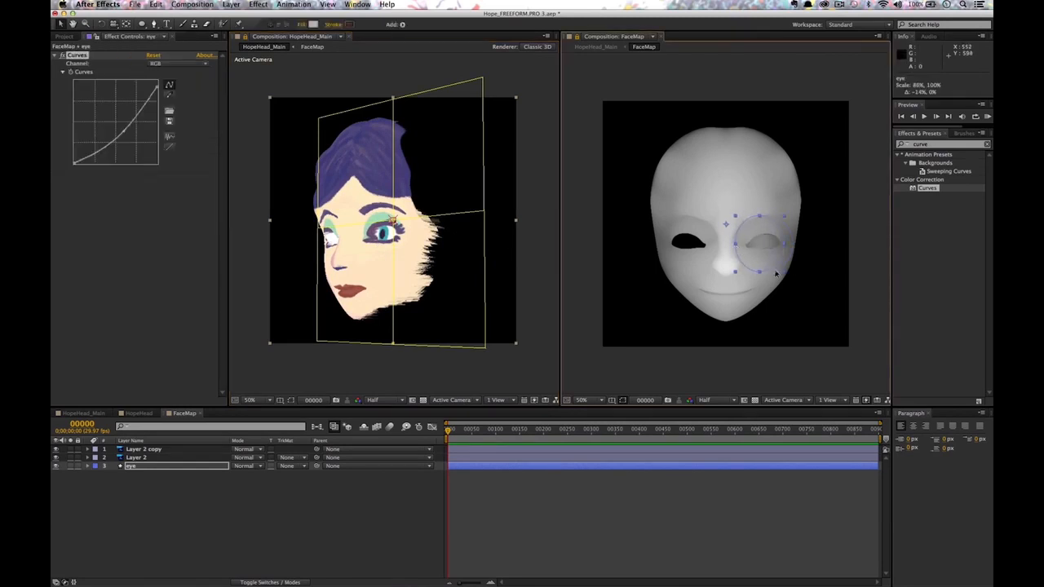
key(y)
mouse_move(726, 224)
mouse_down()
mouse_move(778, 250)
mouse_move(766, 246)
mouse_move(797, 246)
mouse_move(796, 263)
mouse_move(778, 243)
mouse_up()
key(v)
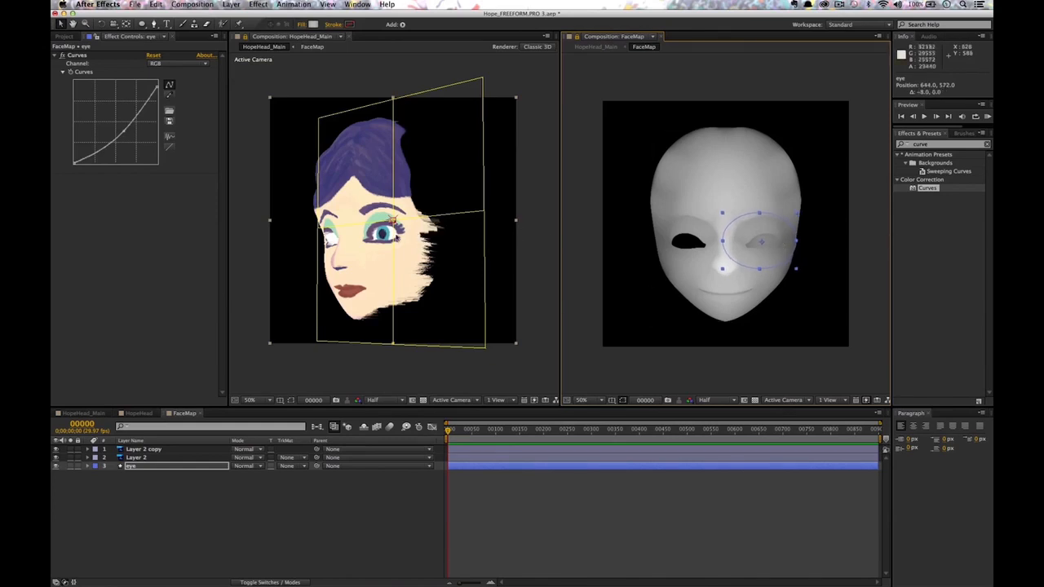
drag(774, 247, 774, 245)
key(c)
drag(446, 233, 460, 262)
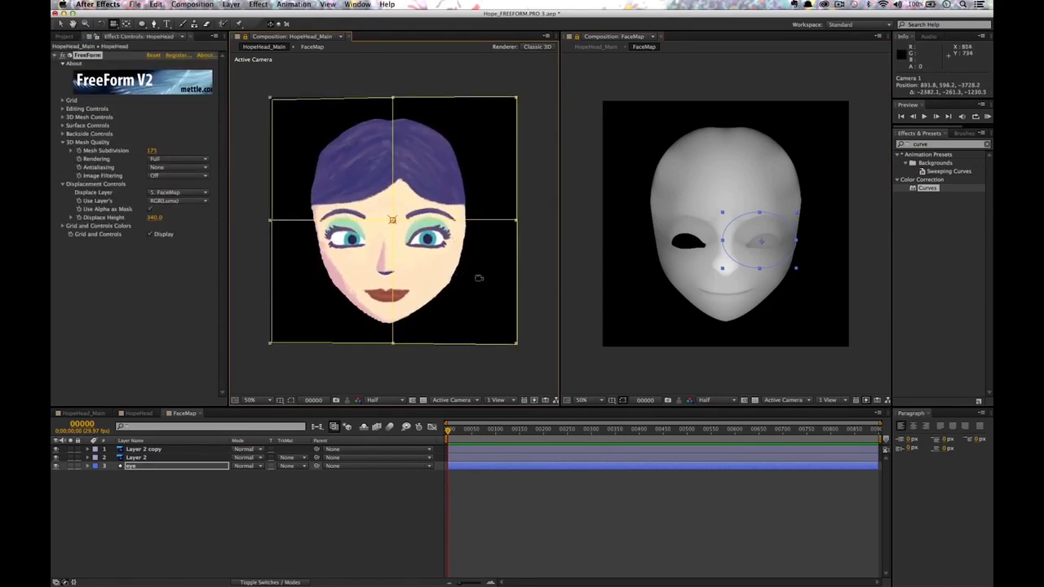
Duplicate the Curves-adjusted eye layer as 'eye 2' and move it onto the left eye hole.
click(133, 466)
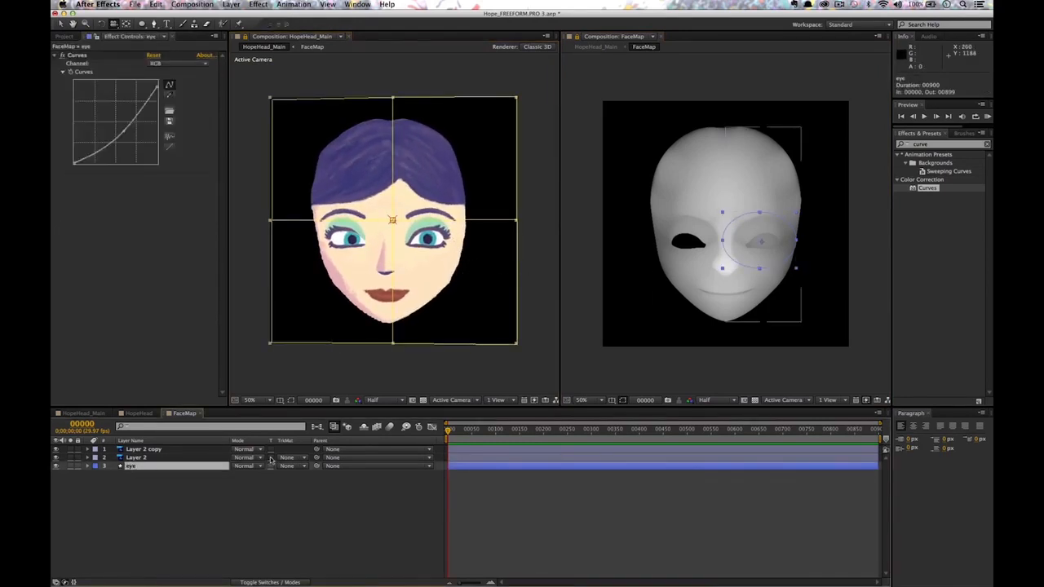
key(super+d)
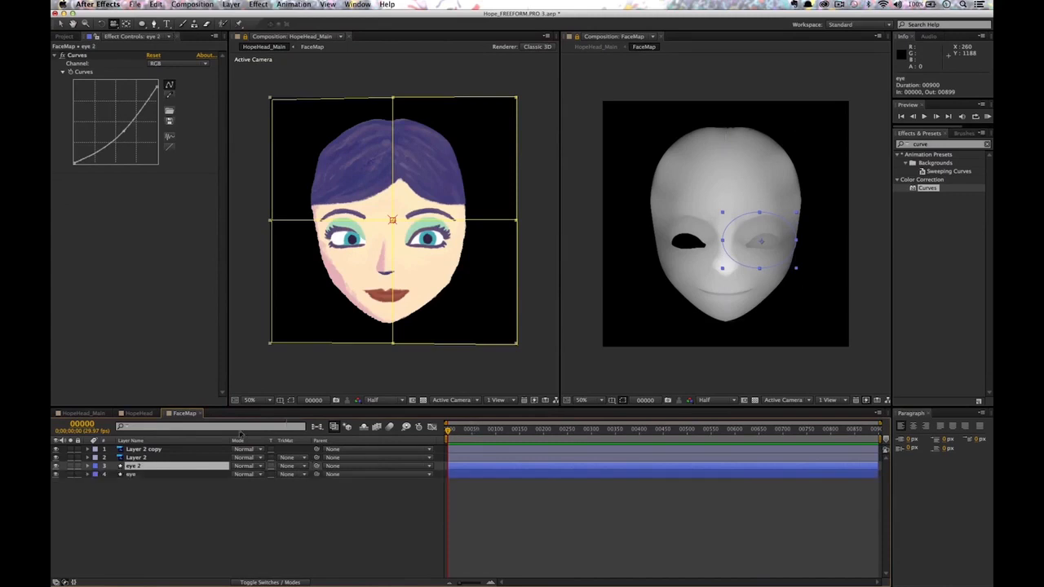
key(q)
click(781, 248)
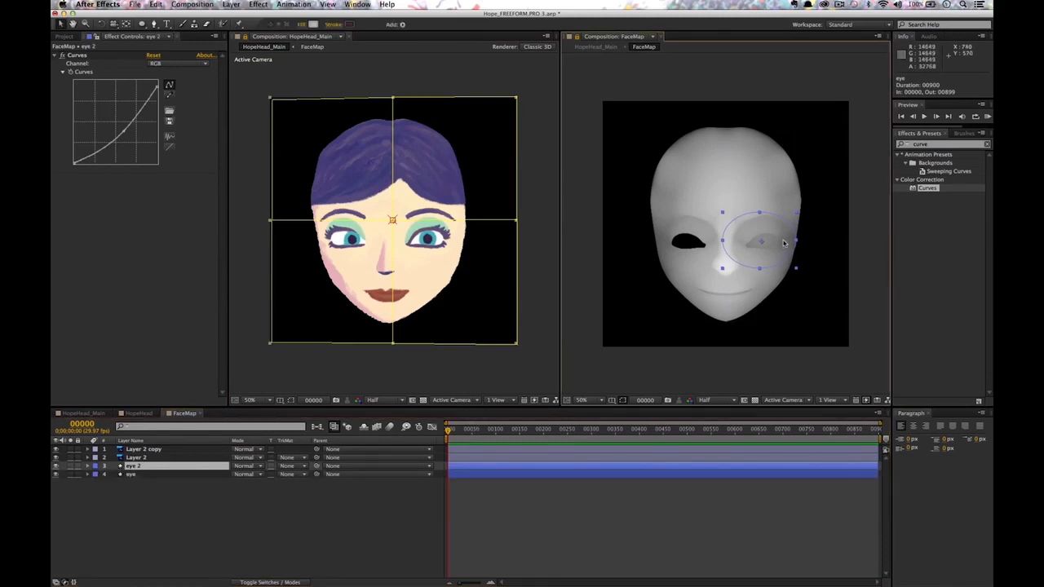
drag(771, 234, 705, 239)
key(Return)
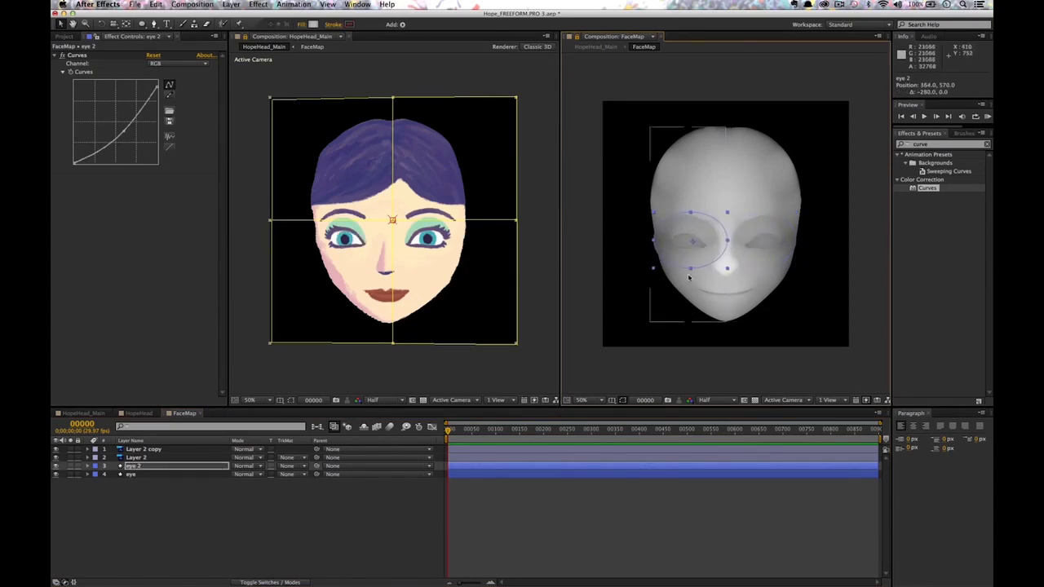
Orbit the camera to profile and back to front to check both eyes.
key(c)
drag(423, 262, 440, 285)
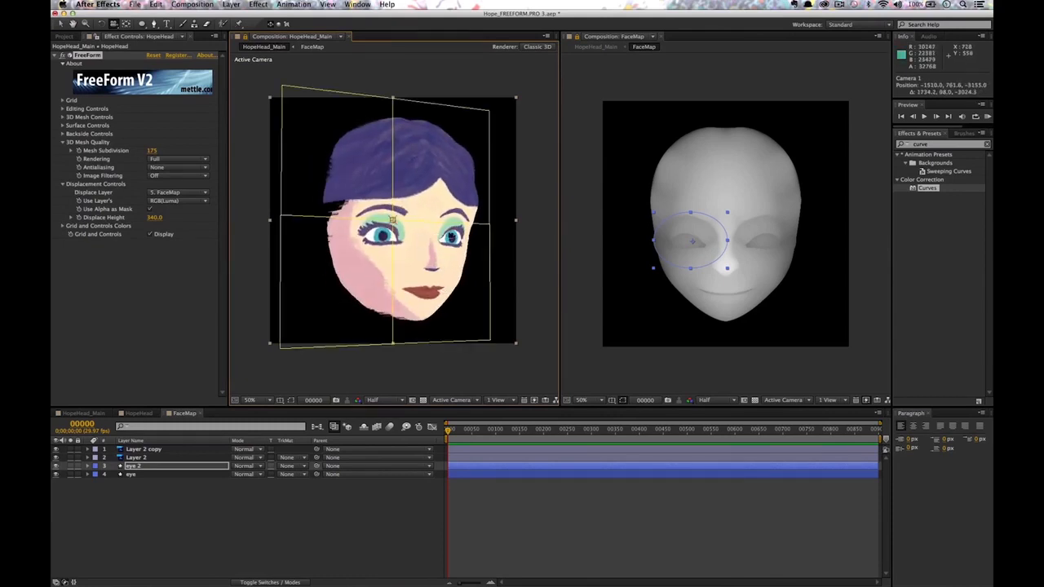
drag(439, 239, 412, 251)
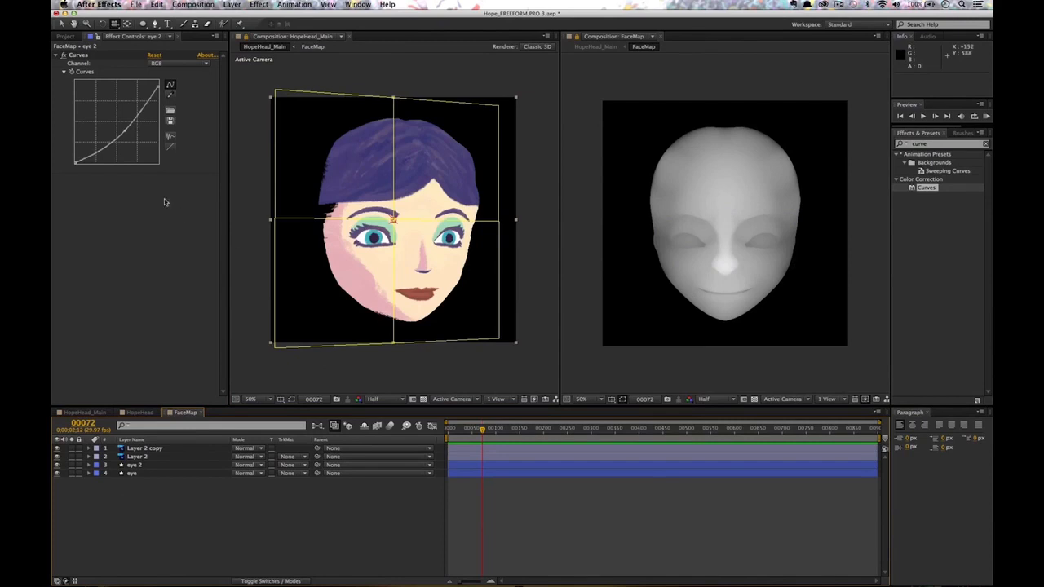
click(143, 23)
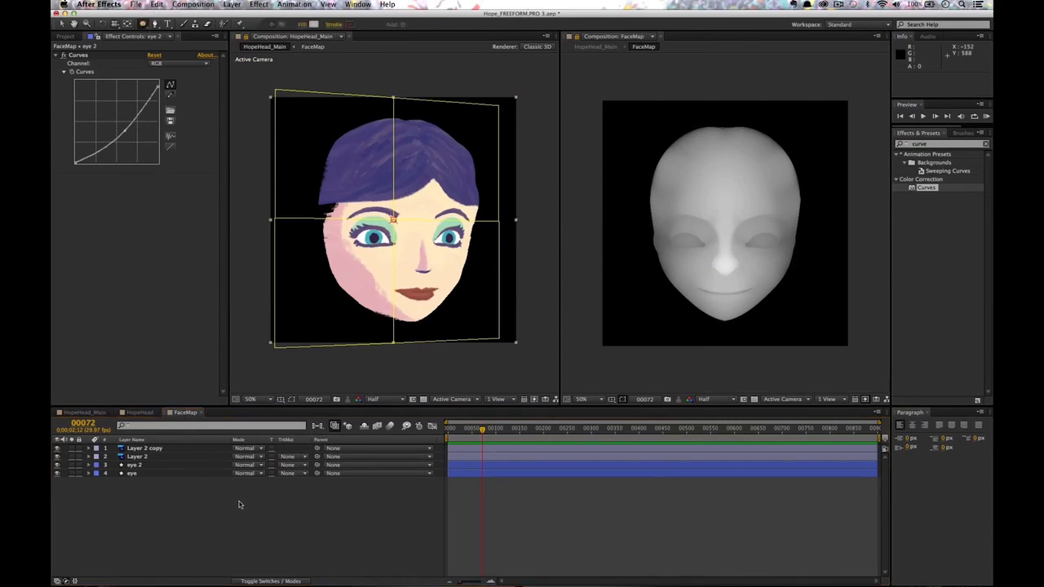
Draw a circle over the face's cheek and give it a solid colour fill.
mouse_move(736, 234)
mouse_down()
mouse_move(787, 286)
mouse_move(779, 266)
mouse_up()
key(v)
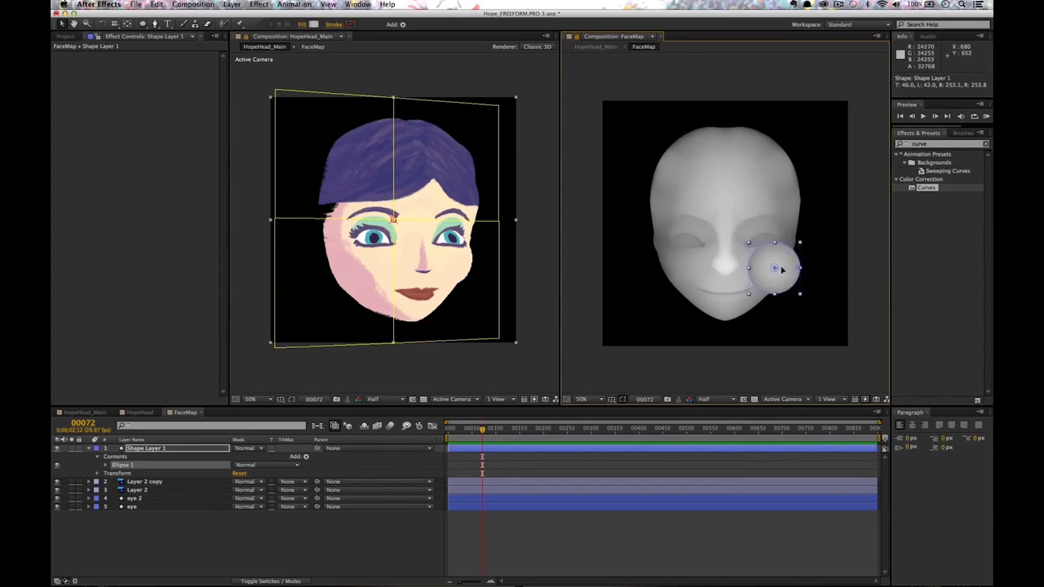
click(314, 24)
click(289, 75)
click(303, 24)
click(72, 77)
click(142, 135)
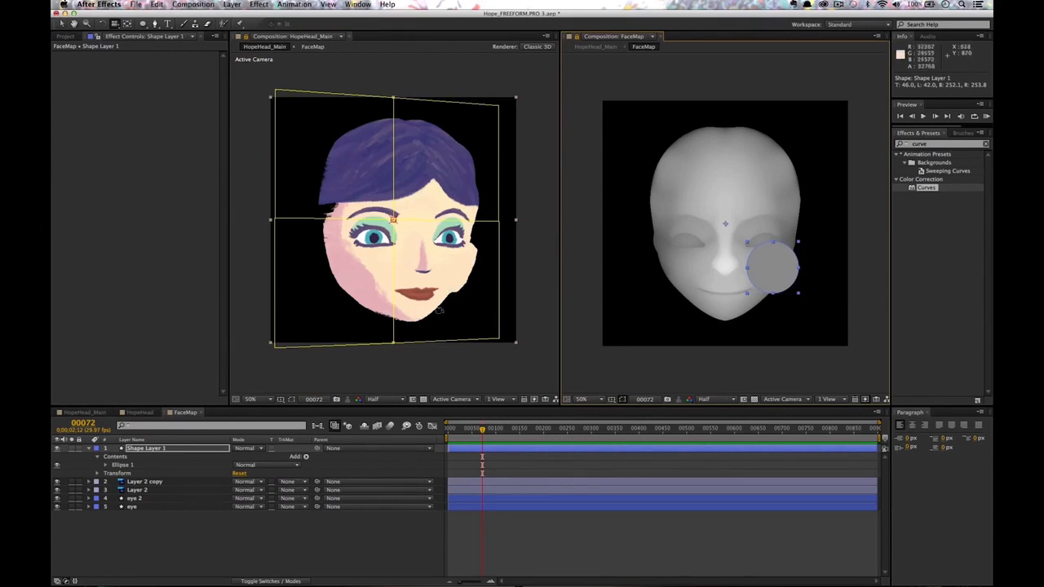
Apply Fast Blur to the circle with Blurriness set to 56.
click(926, 145)
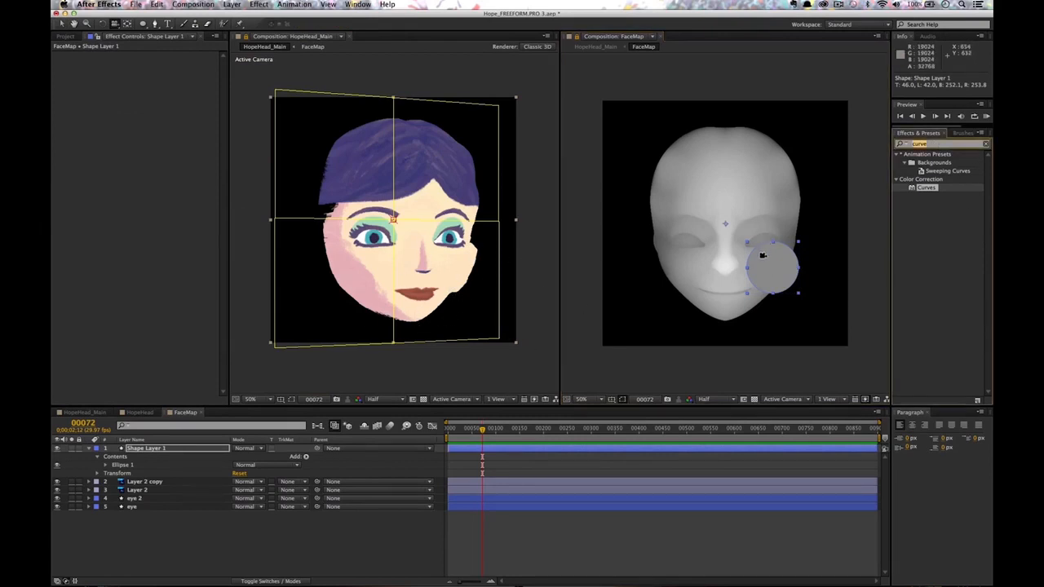
text(fas)
drag(926, 206, 771, 267)
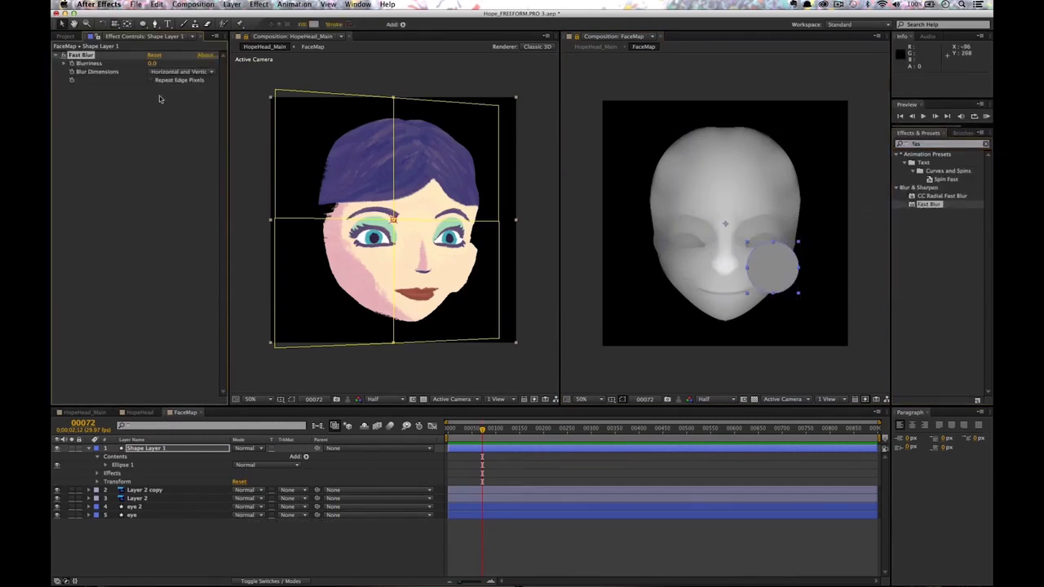
drag(152, 63, 165, 63)
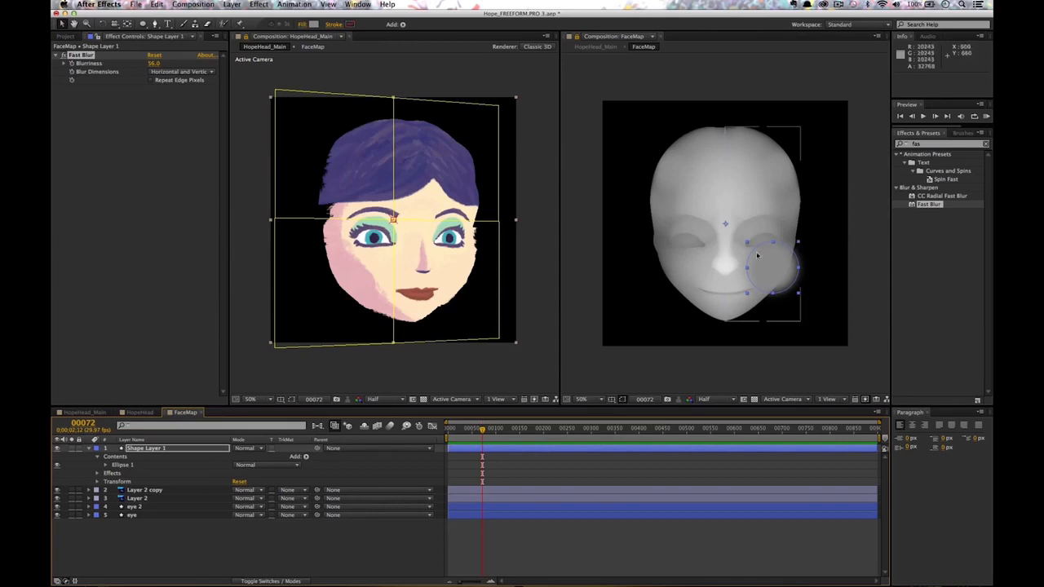
click(159, 449)
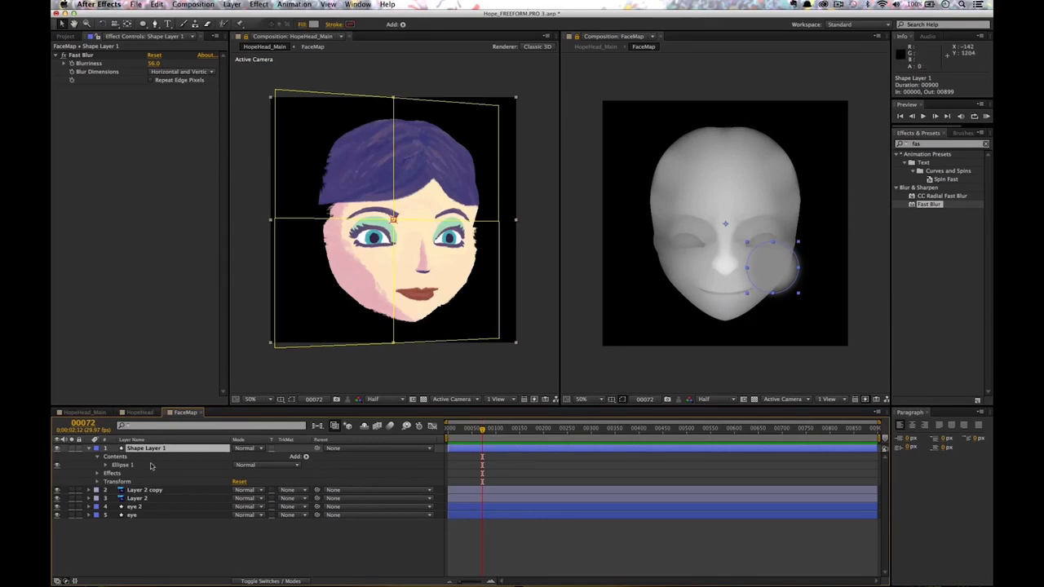
click(147, 490)
Pre-compose Layer 2 and Layer 2 copy, then duplicate the pre-comp above the shape layer.
click(167, 497)
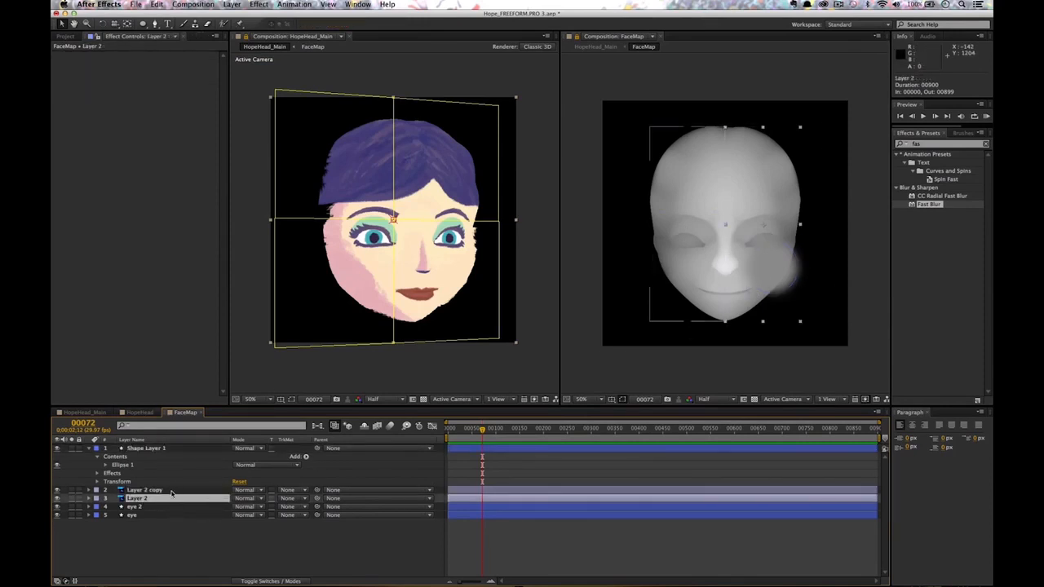
shift+click(170, 490)
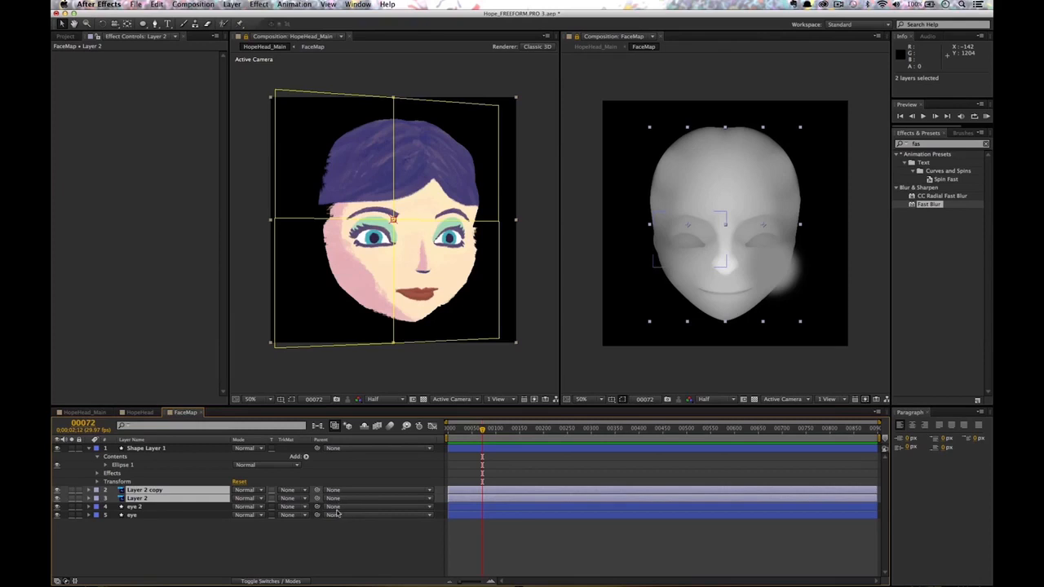
key(super+shift+c)
text(Mo)
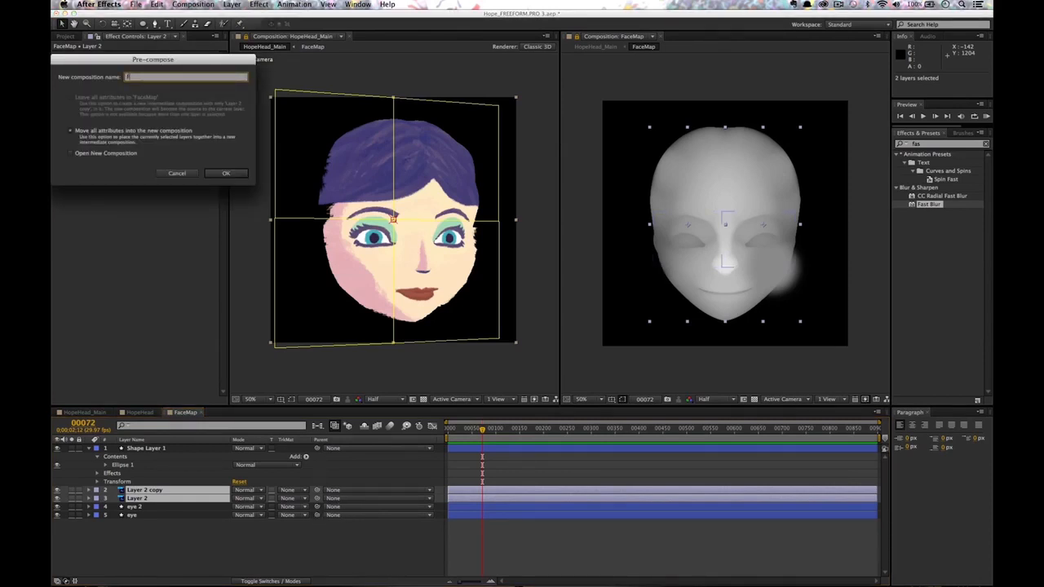
key(Return)
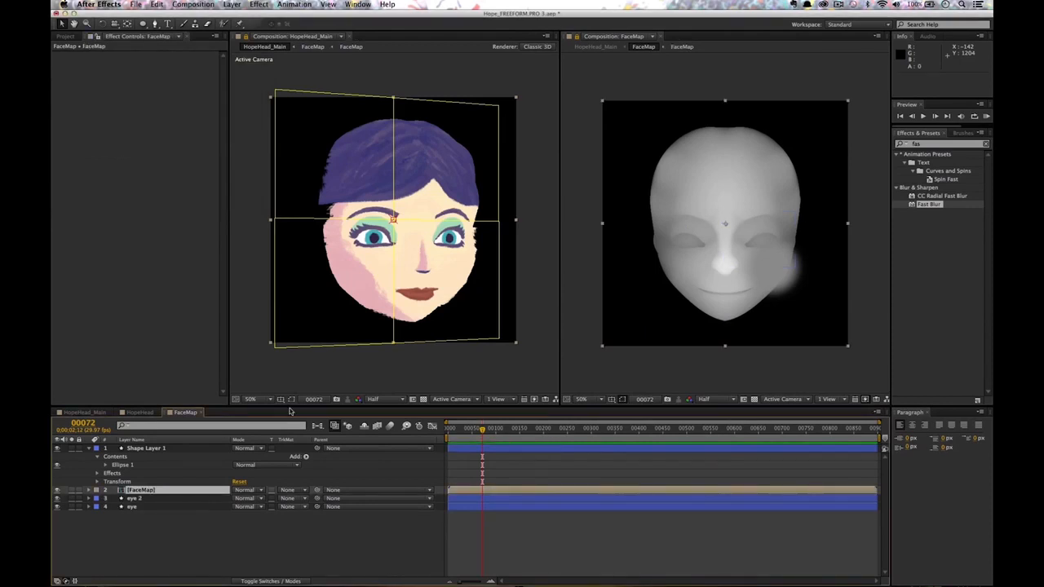
key(super+d)
drag(163, 496, 165, 448)
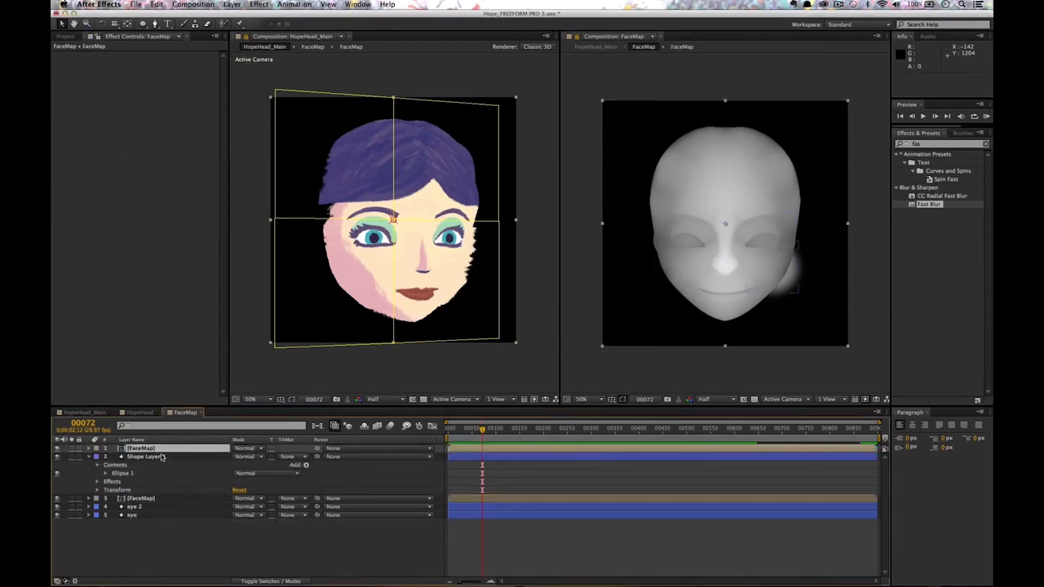
Rename the circle's shape layer 'Cheek' and set its track matte to Alpha Matte.
click(160, 457)
key(Return)
text(Che)
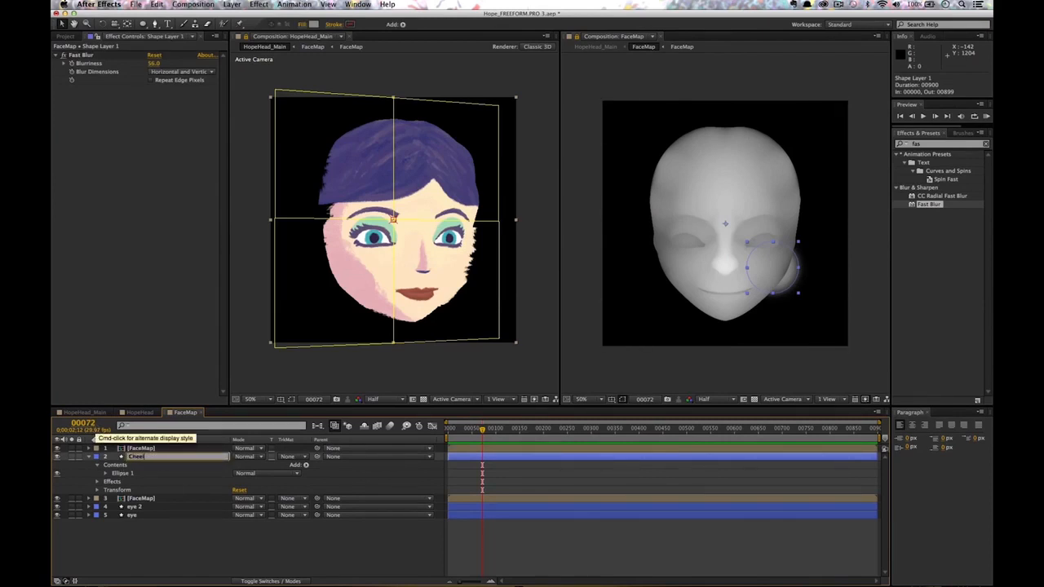
text(ek)
key(Return)
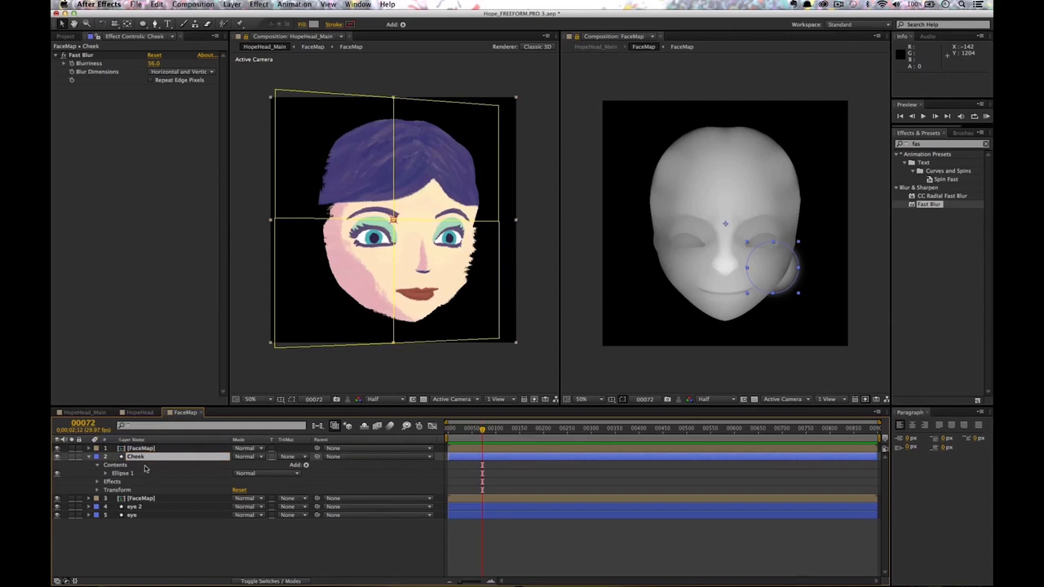
click(296, 457)
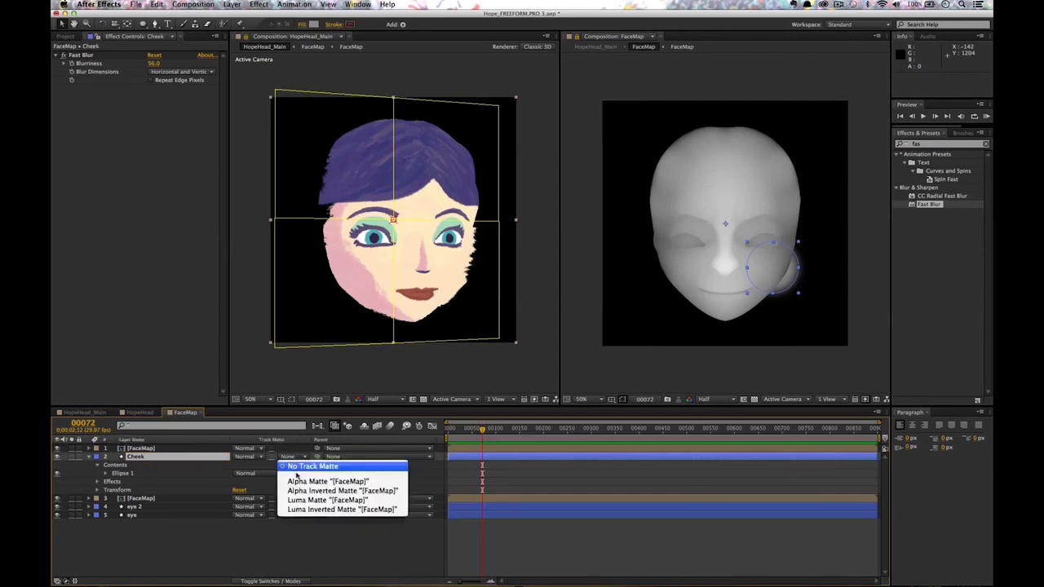
click(310, 474)
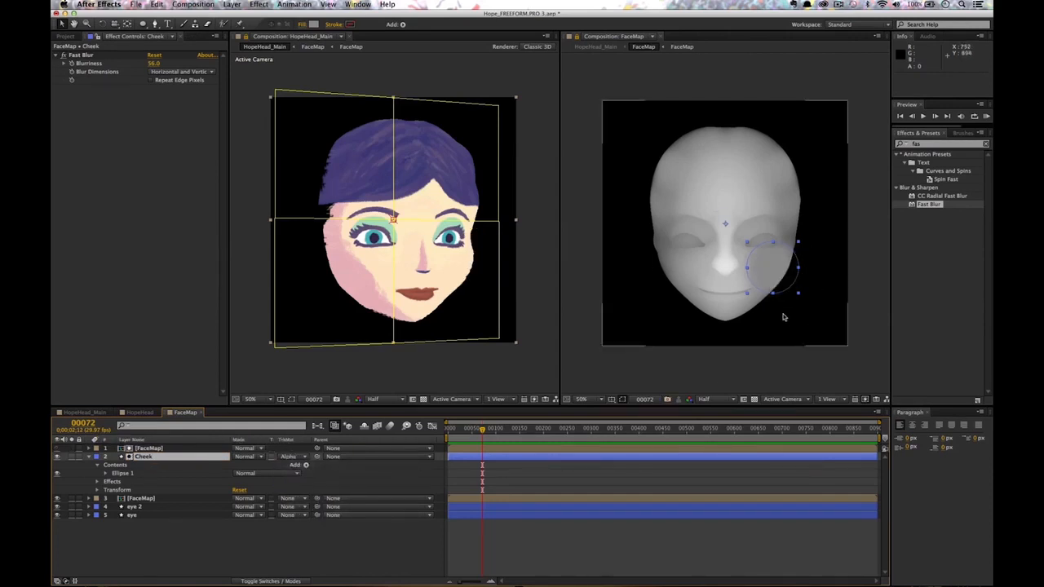
click(468, 290)
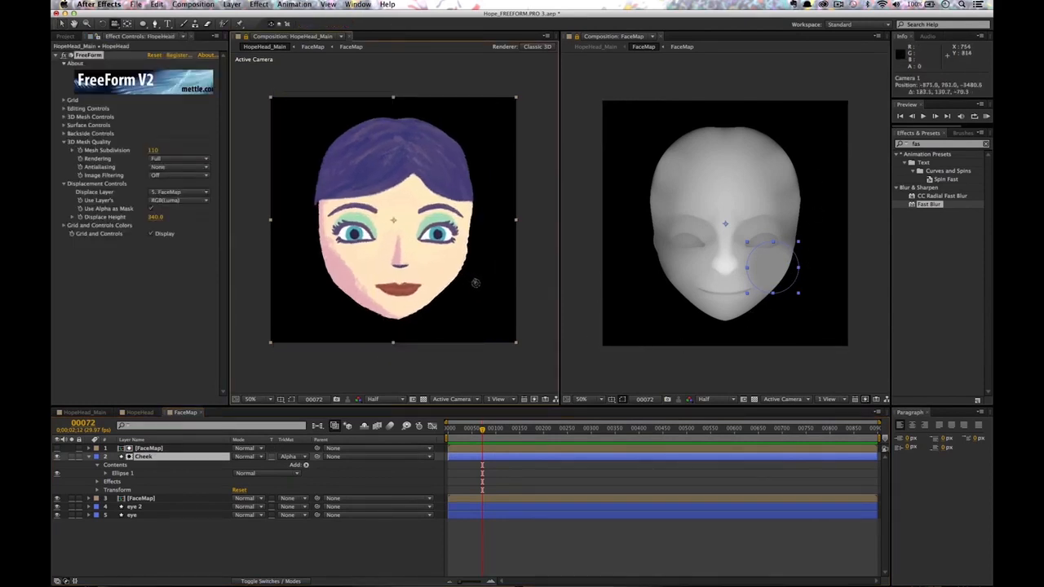
Raise the Cheek layer's Fast Blur Blurriness to 87.
drag(478, 283, 477, 280)
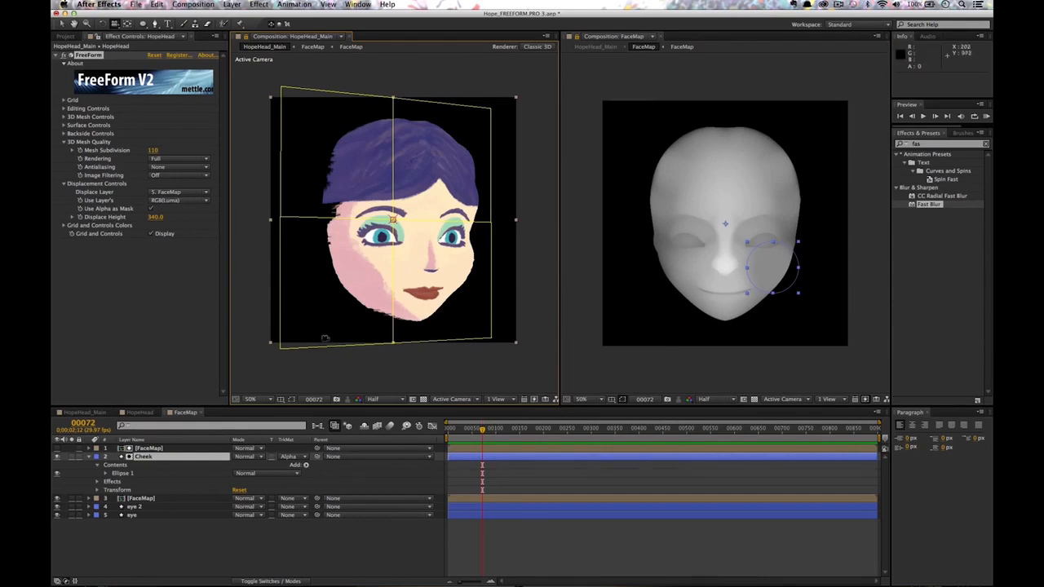
click(147, 456)
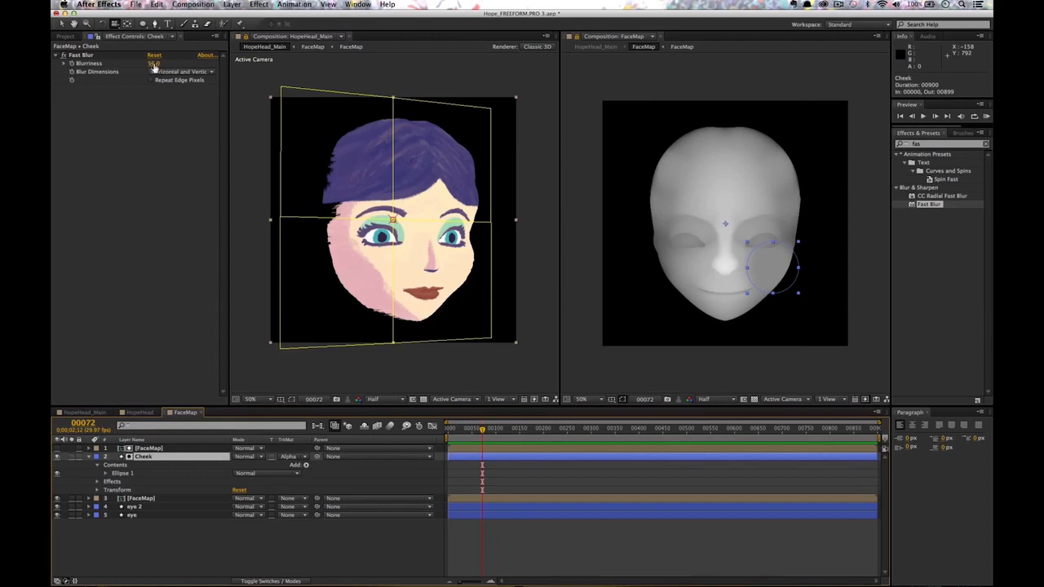
drag(154, 64, 170, 62)
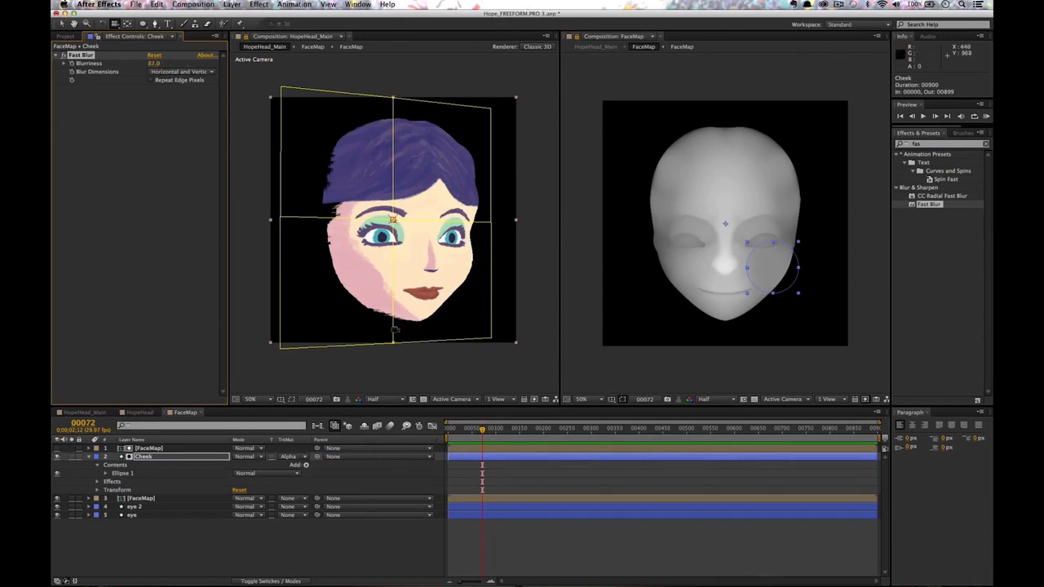
Test the Cheek layer's opacity around 73%, then bring it back to 100%.
click(151, 457)
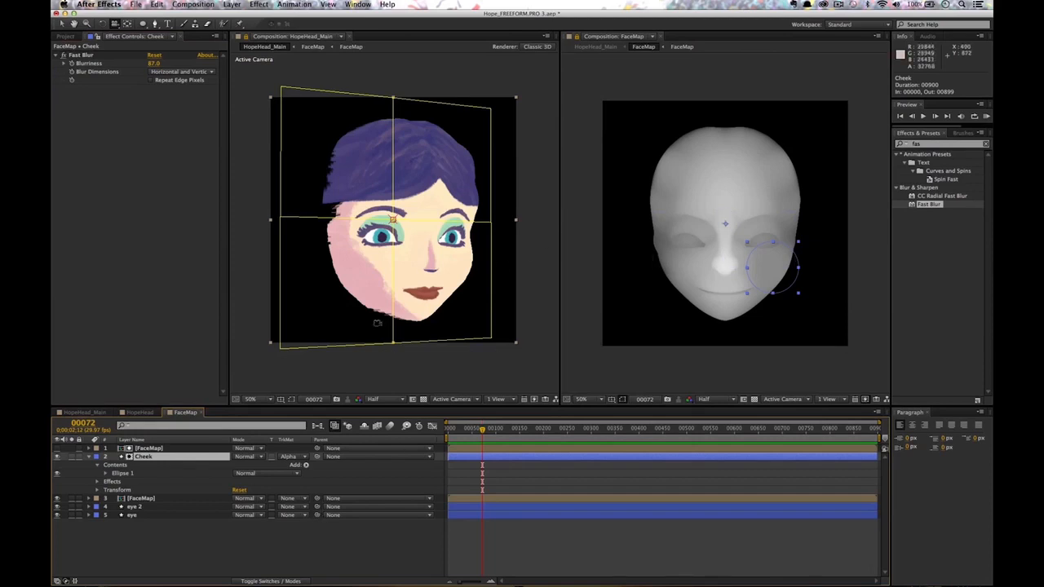
key(t)
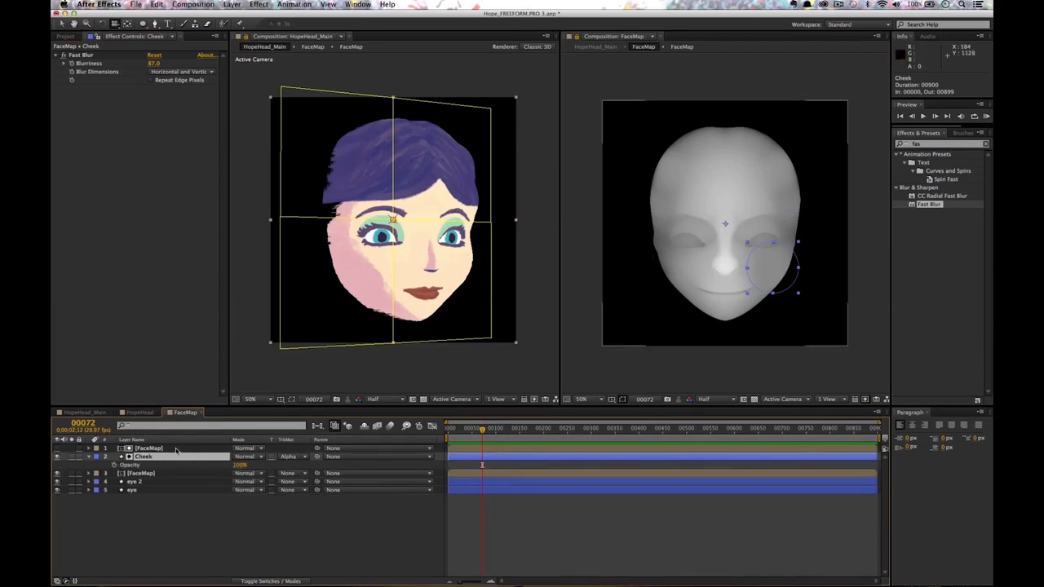
drag(239, 466, 226, 469)
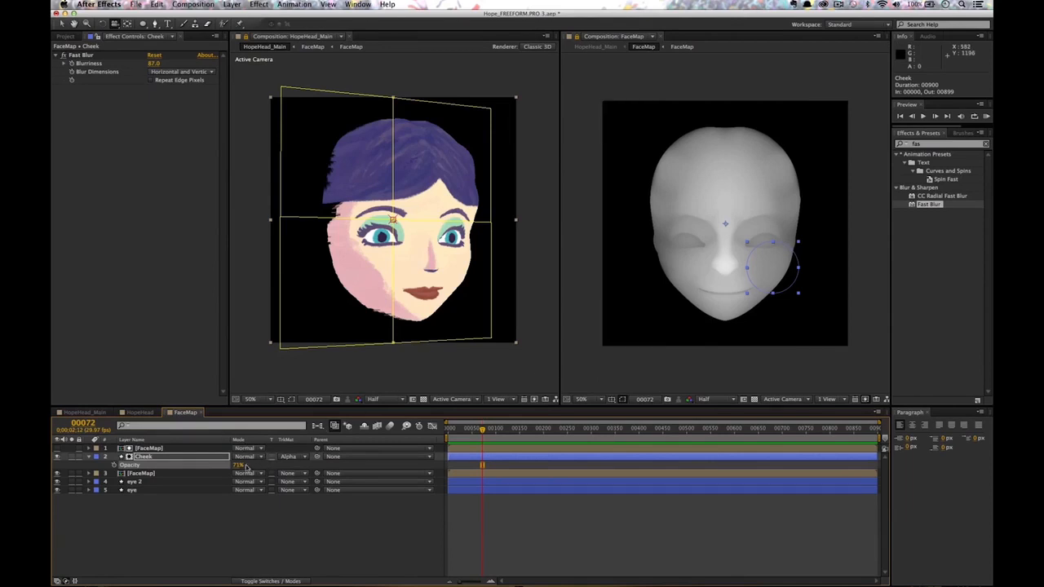
drag(231, 467, 286, 470)
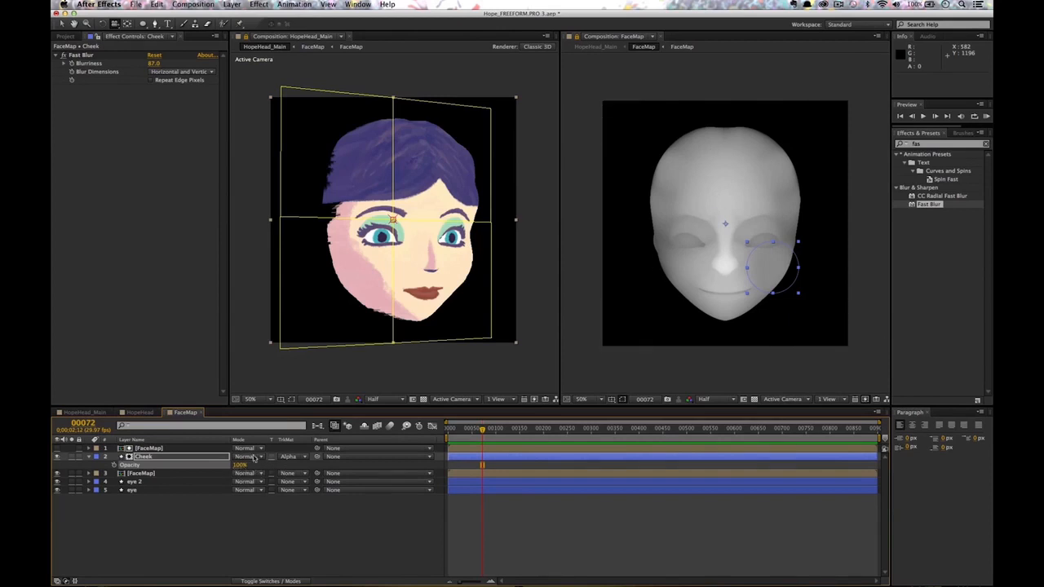
click(168, 458)
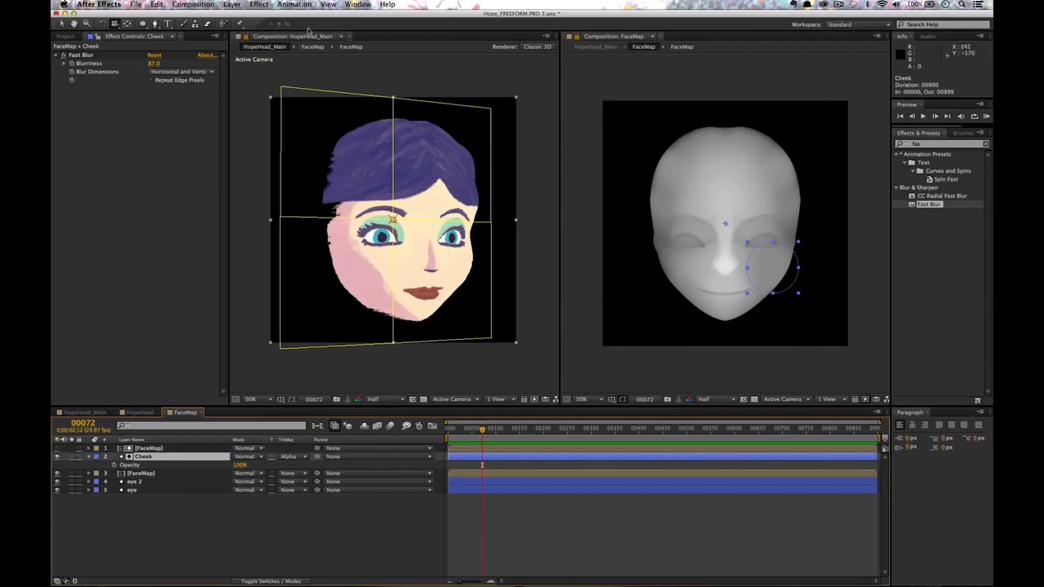
Lighten the Cheek circle's grey fill colour slightly.
key(v)
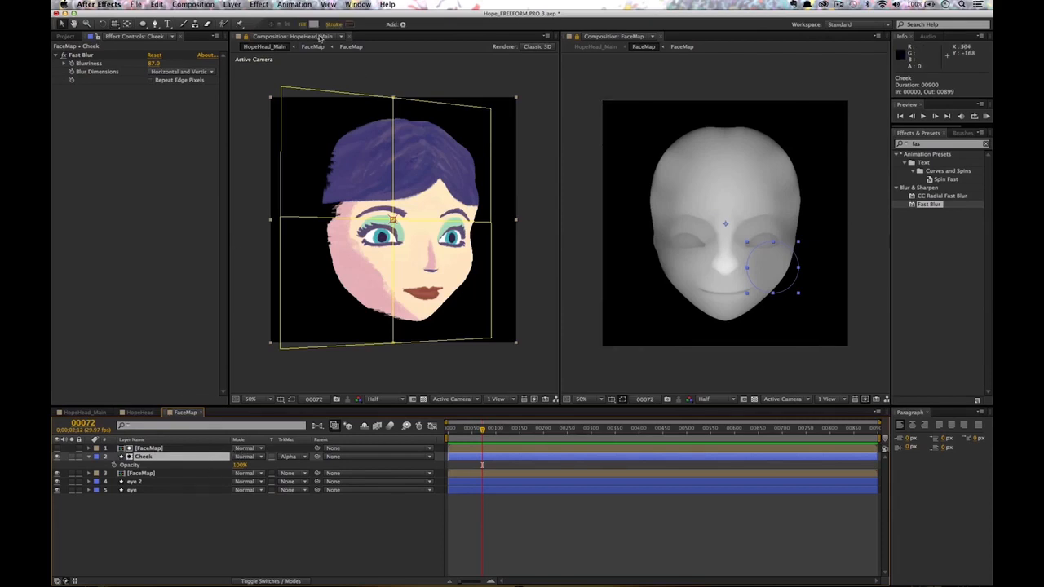
click(314, 25)
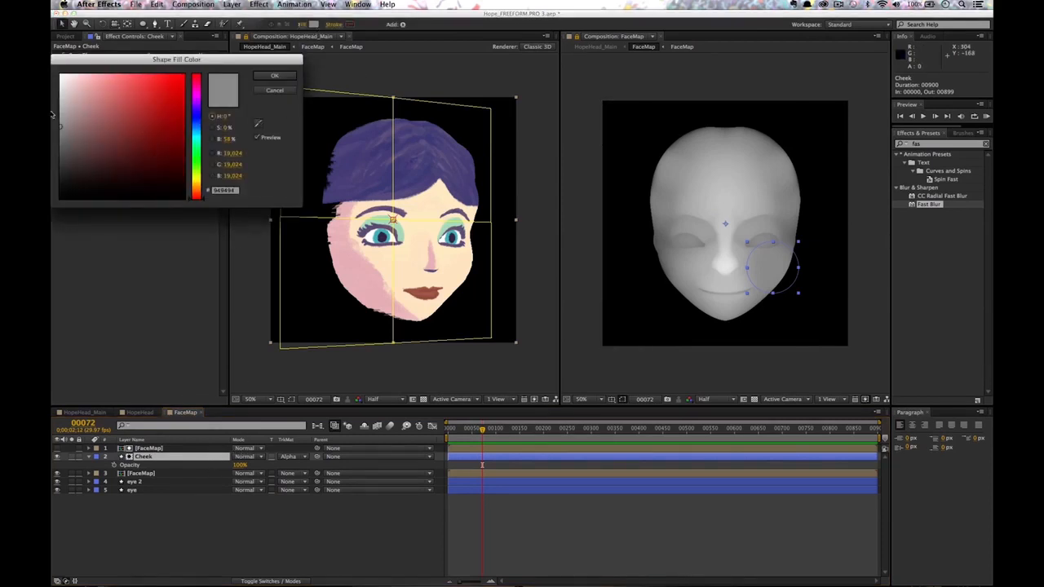
drag(61, 125, 59, 124)
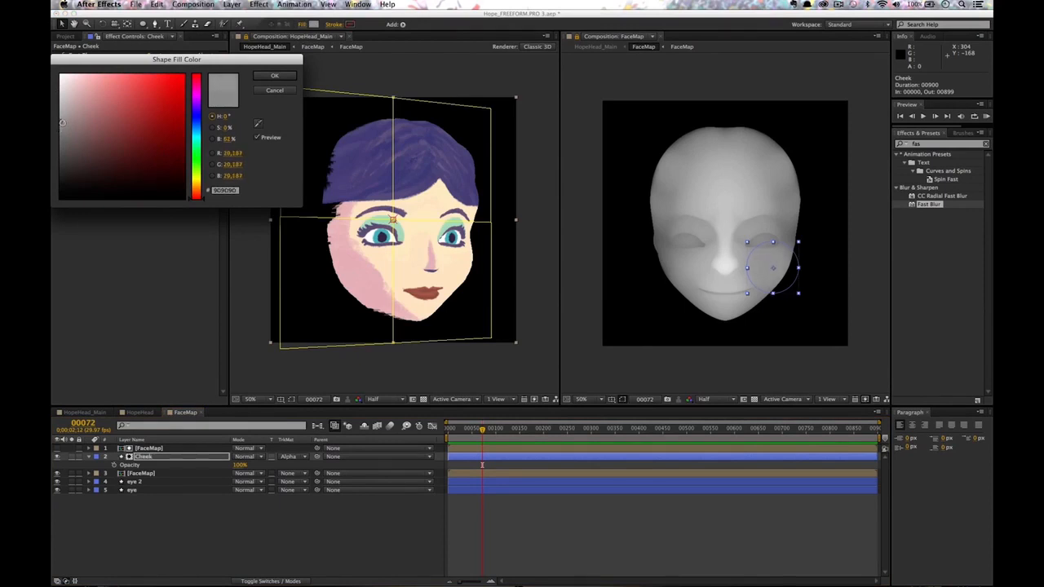
click(271, 76)
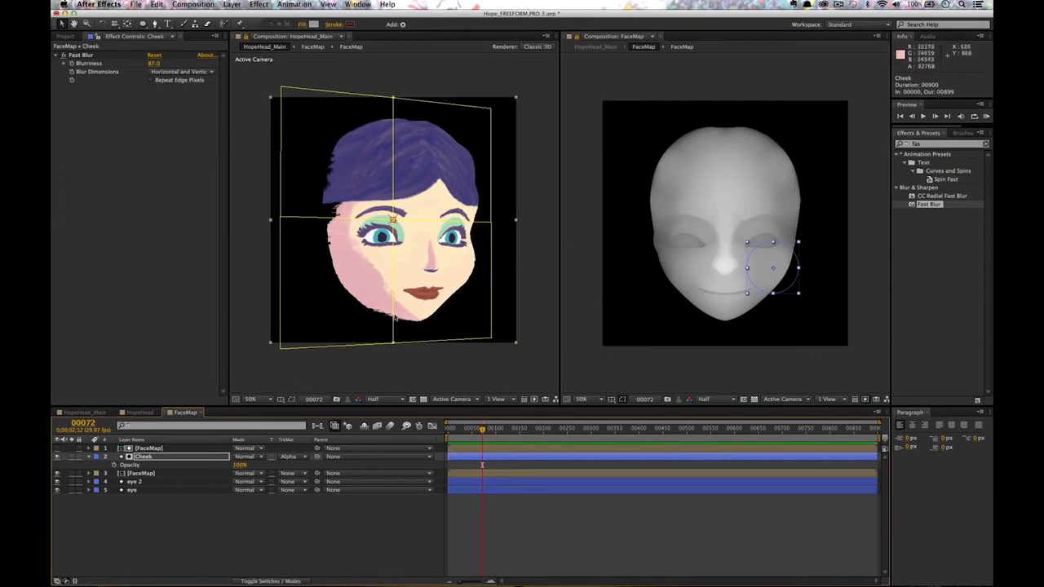
Lower Cheek's opacity to 86%, check the bulge in 3D, and stretch the ellipse taller.
drag(240, 464, 182, 464)
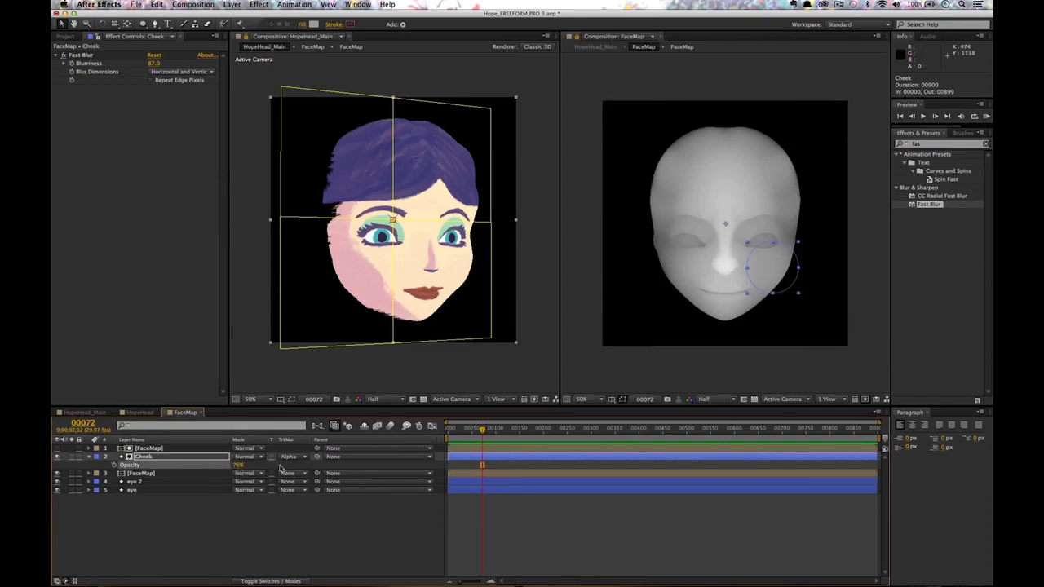
key(c)
mouse_move(466, 275)
mouse_down()
mouse_move(514, 270)
mouse_move(457, 270)
mouse_up()
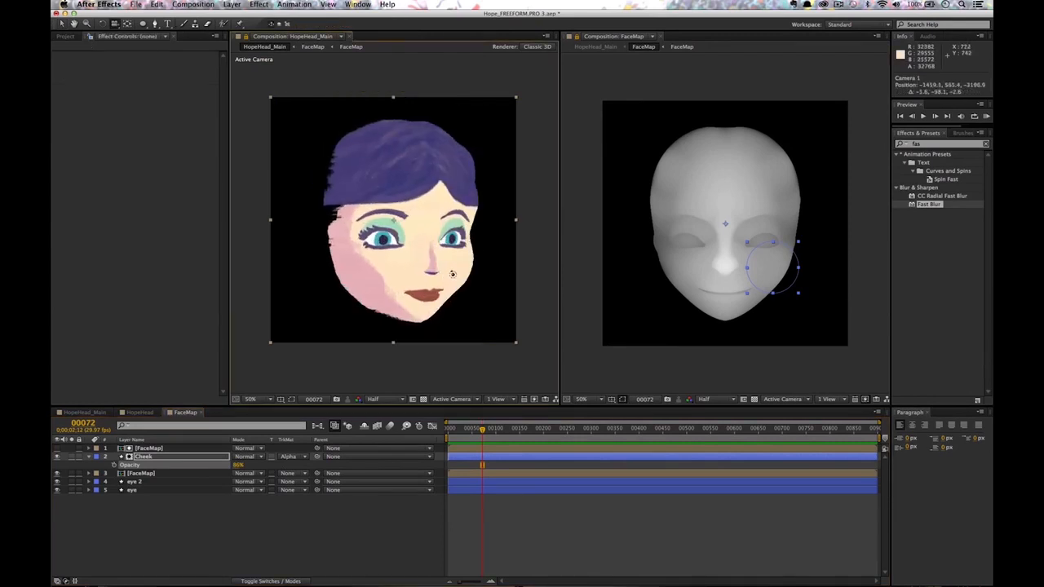
key(v)
click(798, 245)
drag(797, 245, 792, 250)
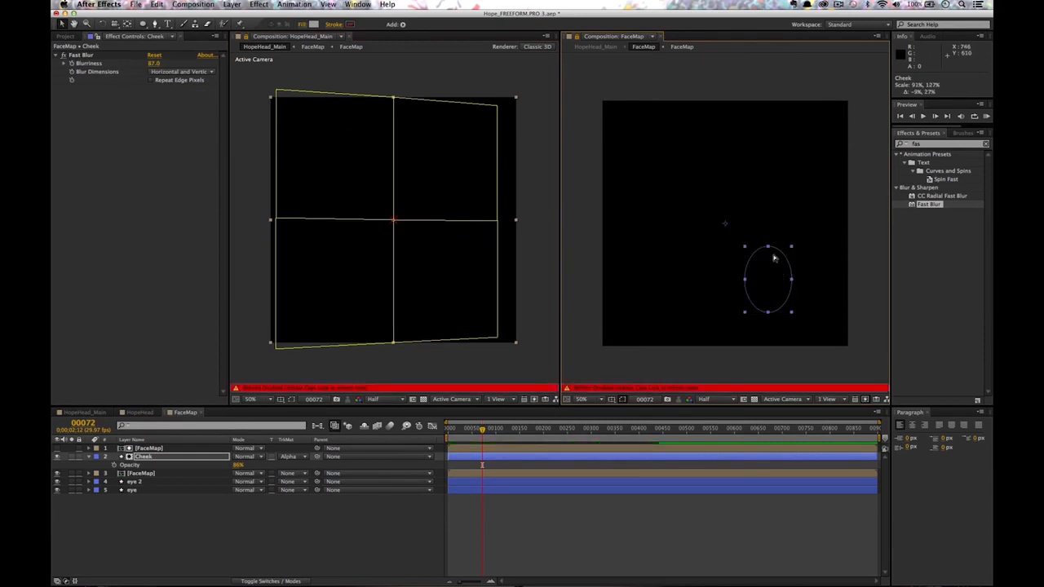
Undo the stretch and centre the Cheek layer's anchor point in the circle.
key(super+z)
key(y)
drag(725, 224, 795, 293)
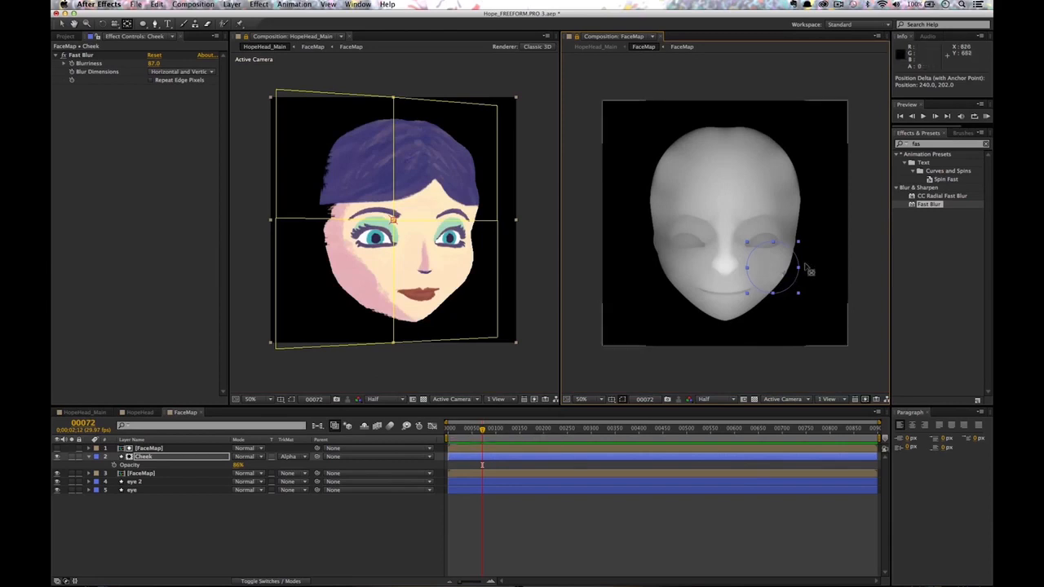
key(v)
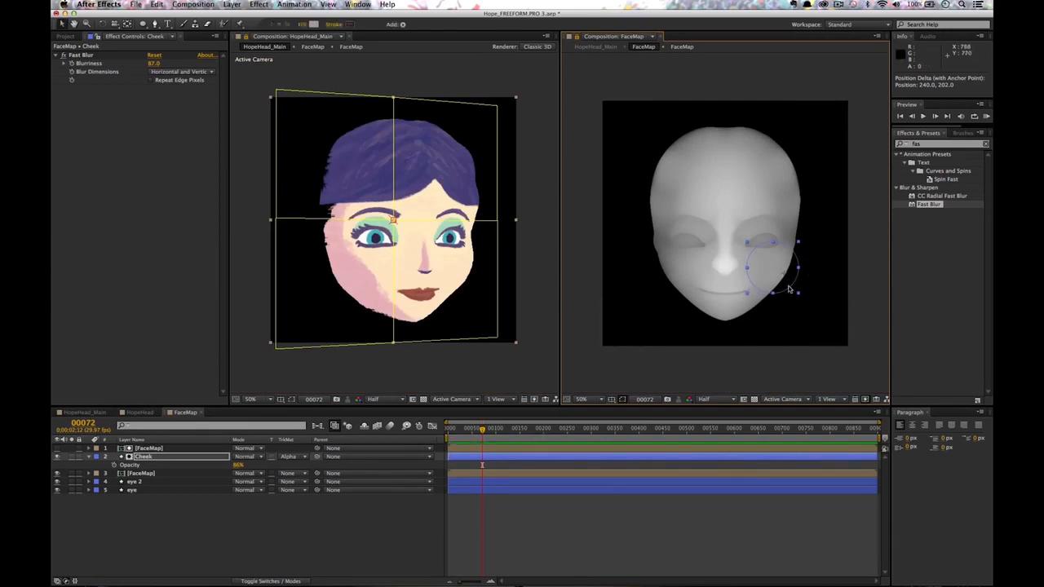
key(t)
key(y)
mouse_move(786, 275)
mouse_down()
mouse_move(773, 267)
mouse_move(792, 291)
mouse_up()
key(v)
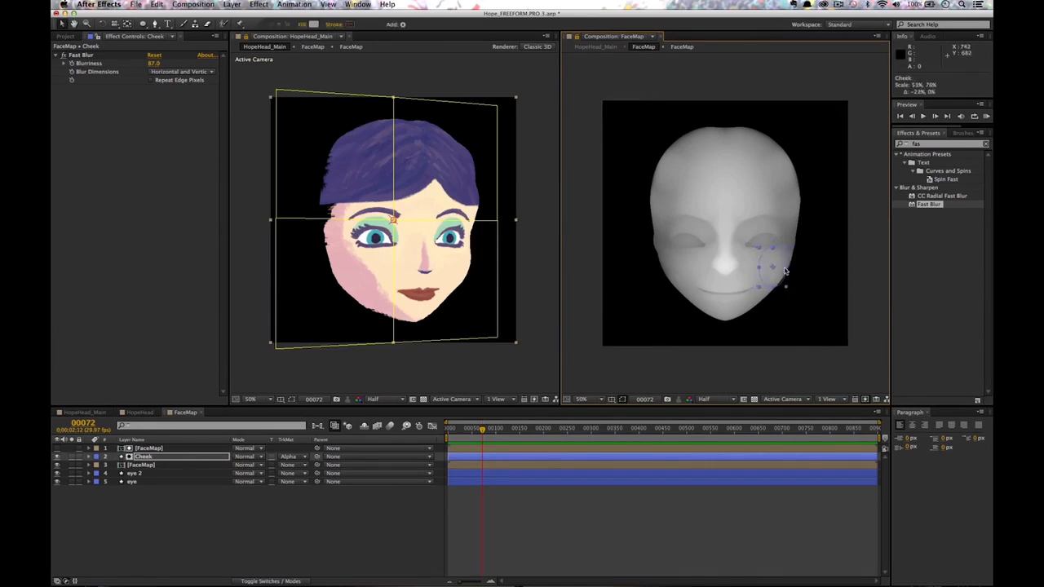
Nudge the Cheek circle slightly left and down, then orbit the head to inspect it.
key(super+z)
mouse_move(788, 265)
mouse_down()
mouse_move(769, 268)
mouse_move(780, 269)
mouse_up()
key(c)
drag(516, 271, 494, 263)
click(198, 457)
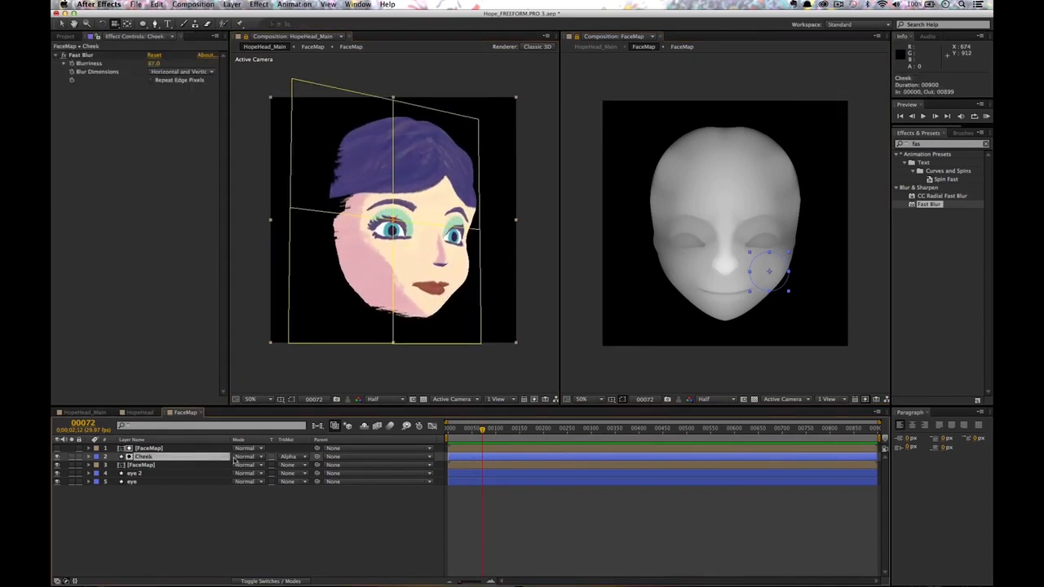
key(t)
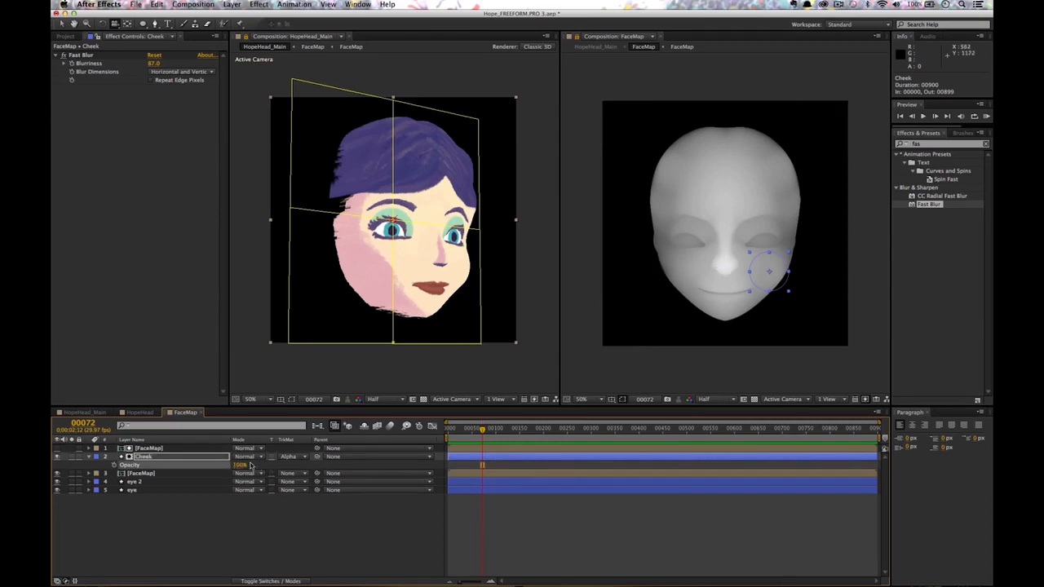
mouse_move(452, 279)
mouse_down()
mouse_move(425, 279)
mouse_move(455, 281)
mouse_move(433, 286)
mouse_up()
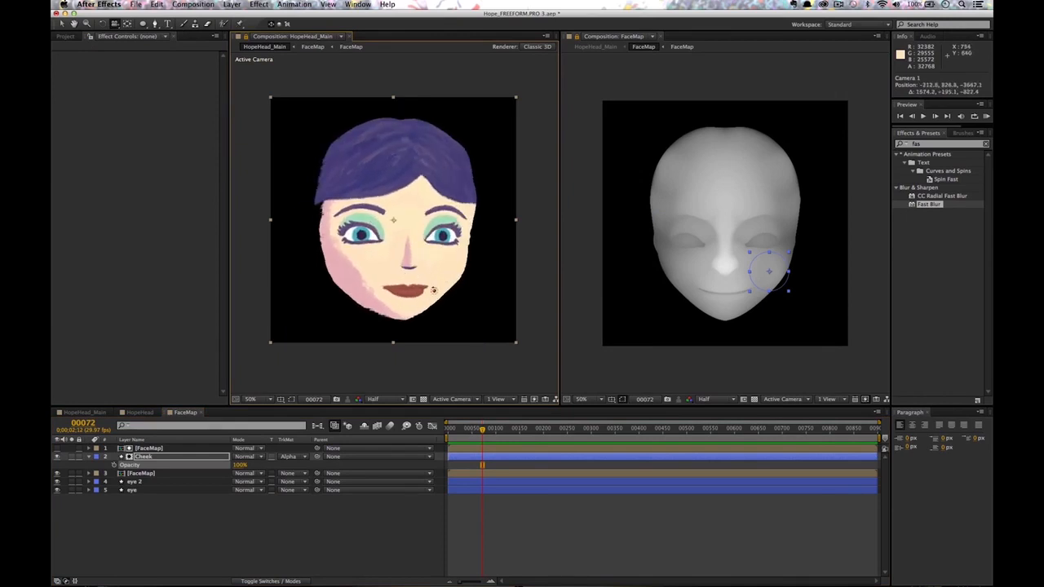
click(171, 456)
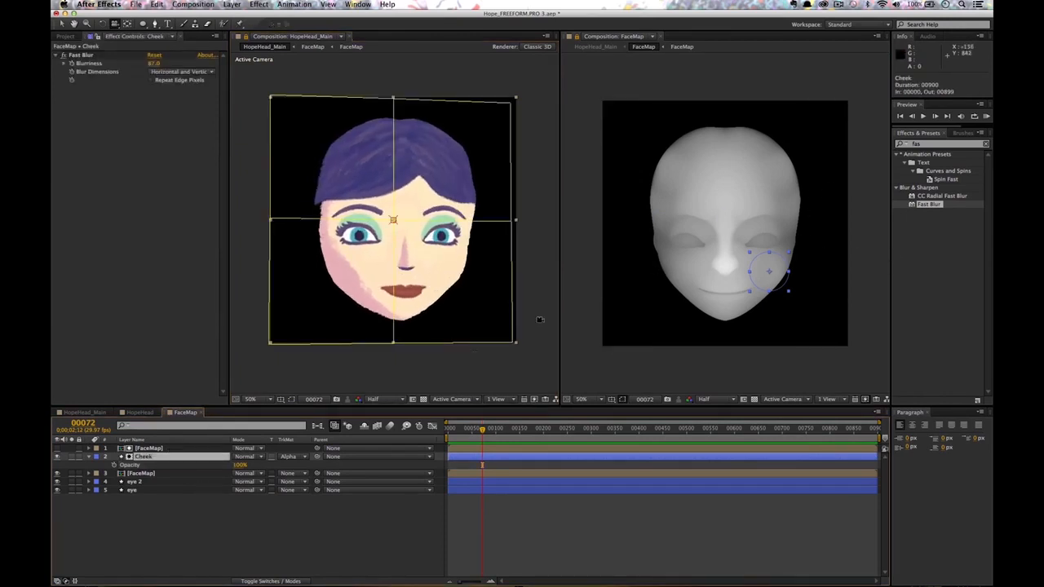
Duplicate the FaceMap and Cheek layers and move Cheek 2 onto the left cheek.
key(v)
click(164, 448)
shift+click(165, 457)
key(ctrl+d)
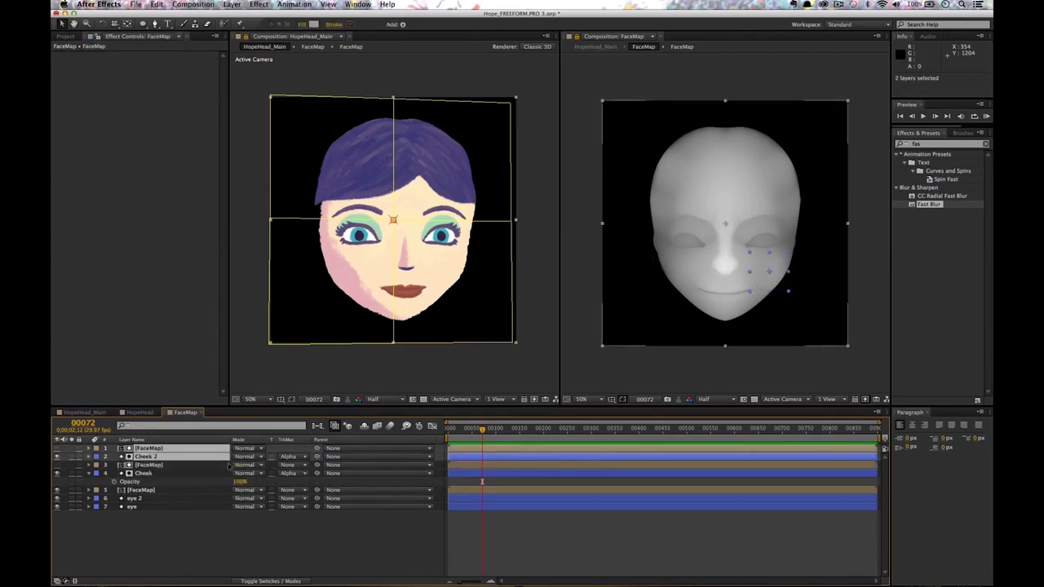
click(151, 457)
click(770, 268)
drag(779, 274, 692, 274)
key(Return)
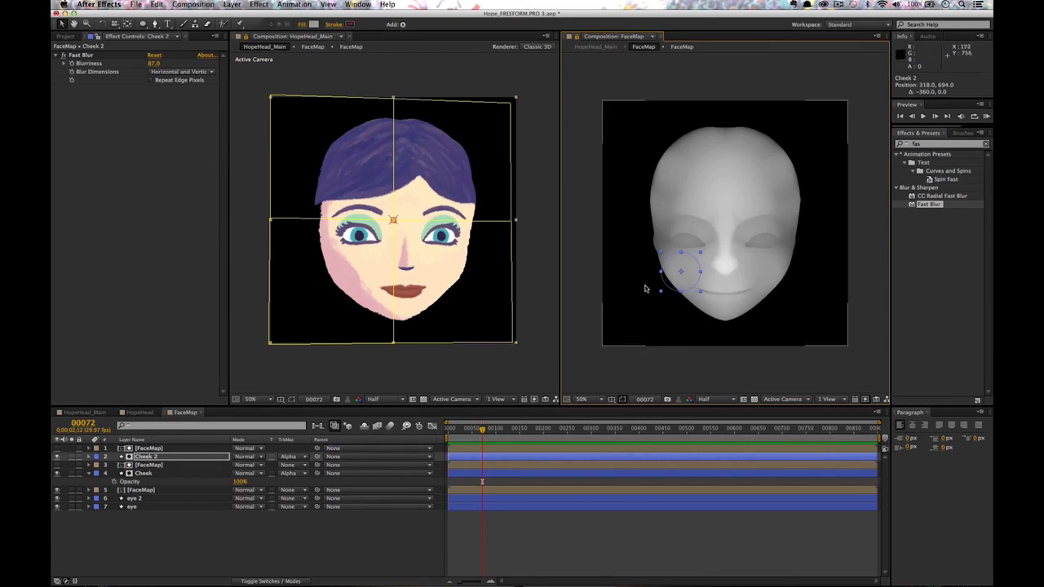
Orbit the head from front and side to check both cheek bulges.
key(c)
drag(490, 256, 440, 270)
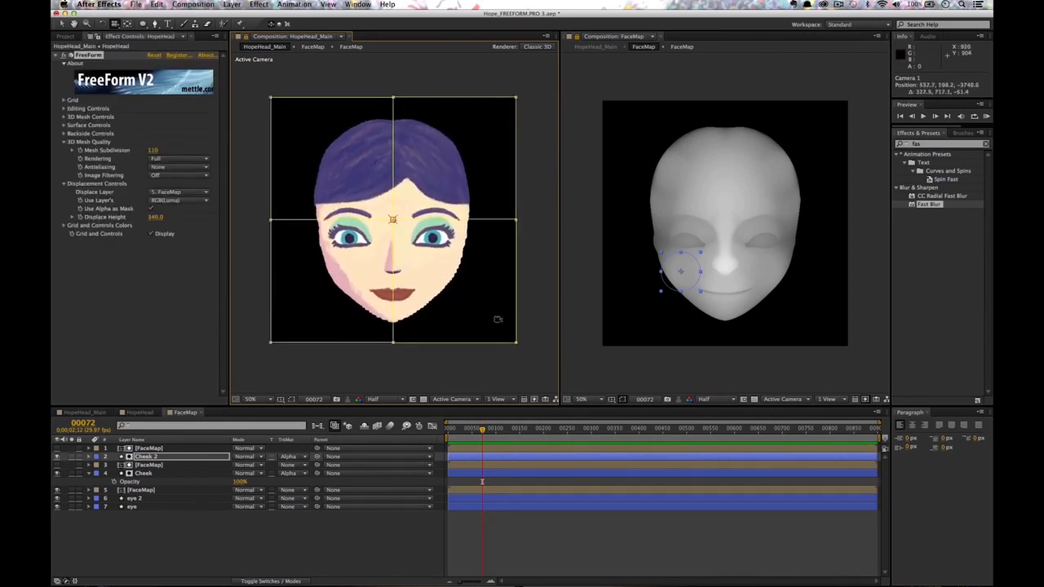
drag(504, 326, 486, 270)
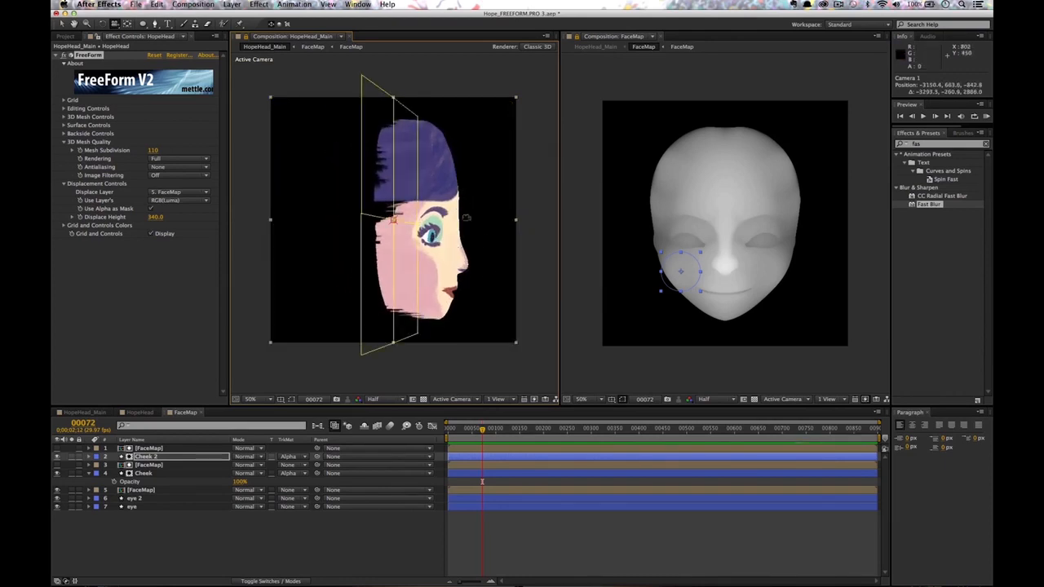
drag(411, 290, 456, 287)
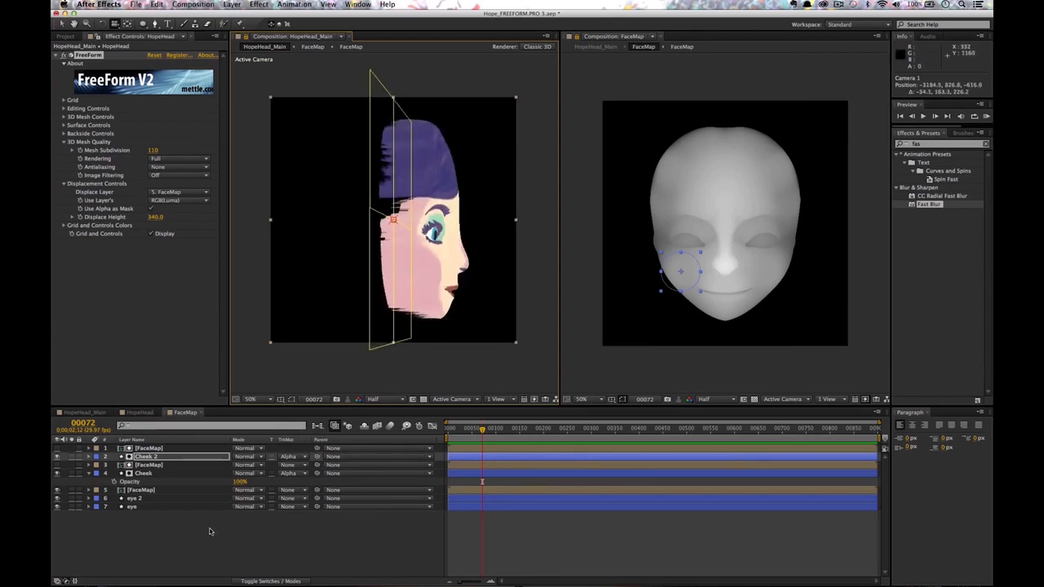
click(209, 532)
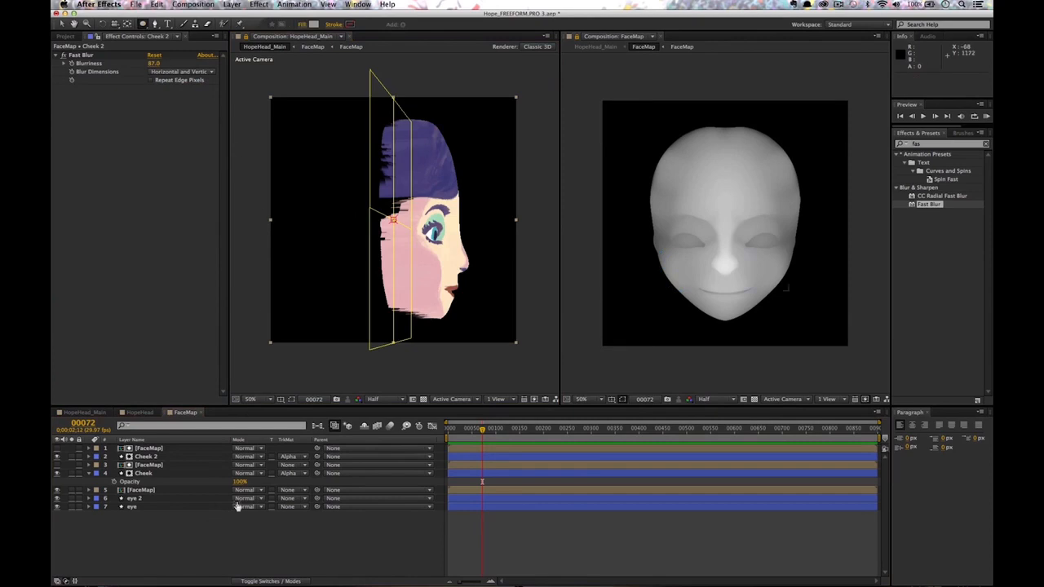
Draw an ellipse over the nose bridge and soften it with Fast Blur at 73.
drag(706, 215, 732, 238)
key(v)
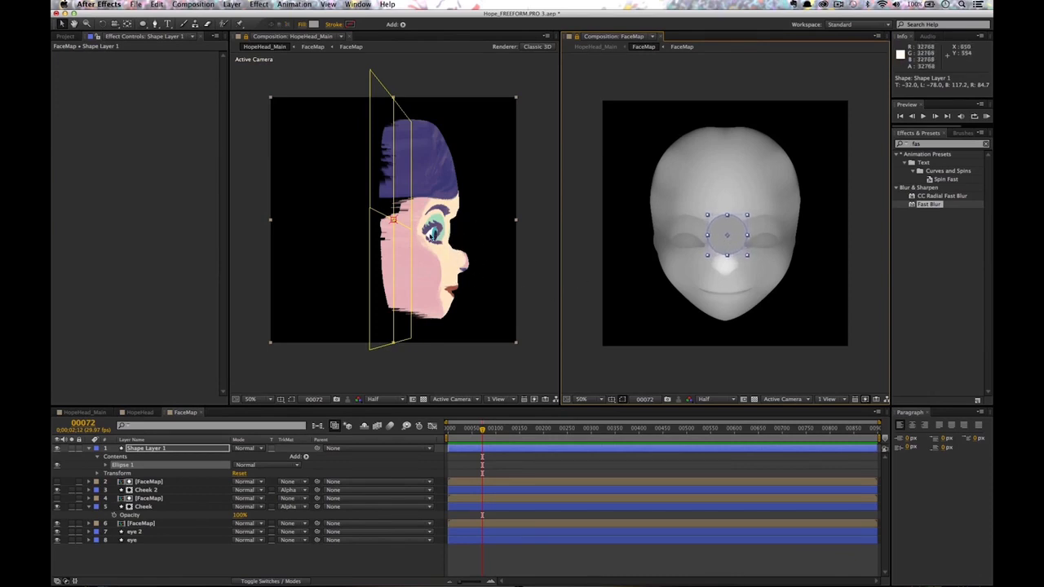
drag(930, 207, 725, 231)
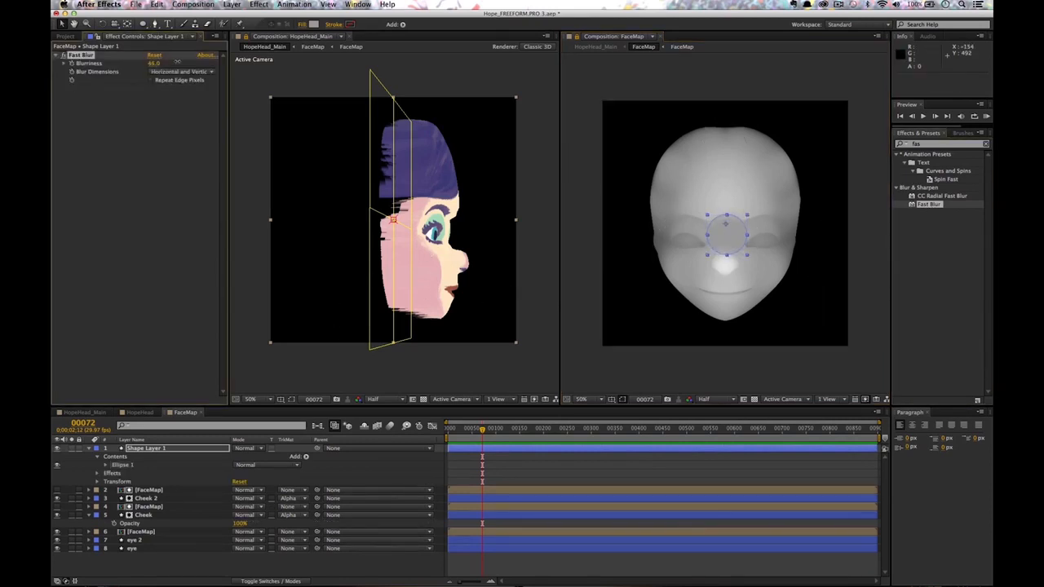
drag(161, 63, 157, 65)
Lower the ellipse layer's opacity to 53% and rename it 'Nose'.
click(163, 449)
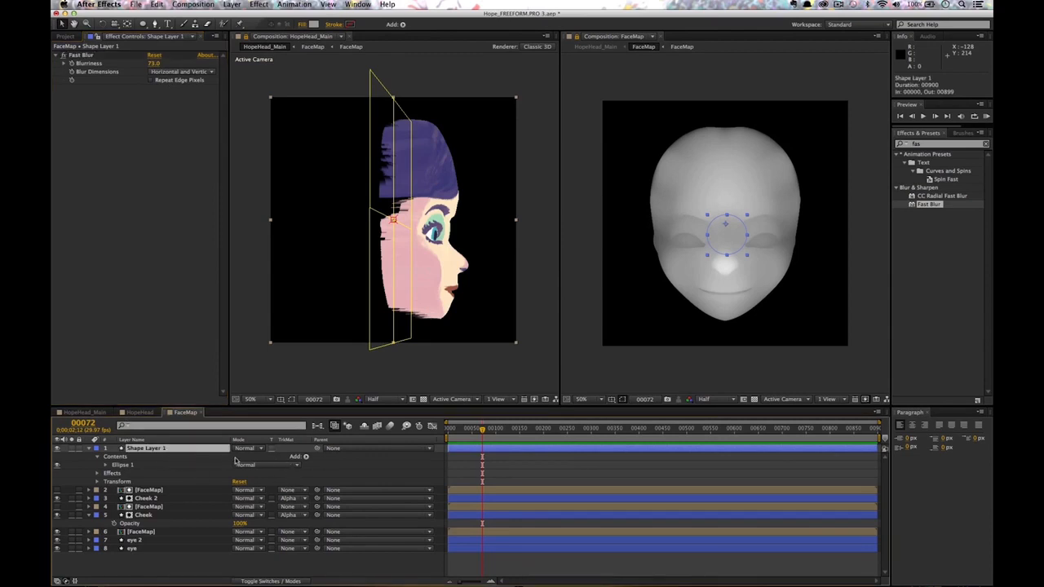
key(t)
mouse_move(229, 458)
mouse_down()
mouse_move(203, 455)
mouse_move(227, 460)
mouse_up()
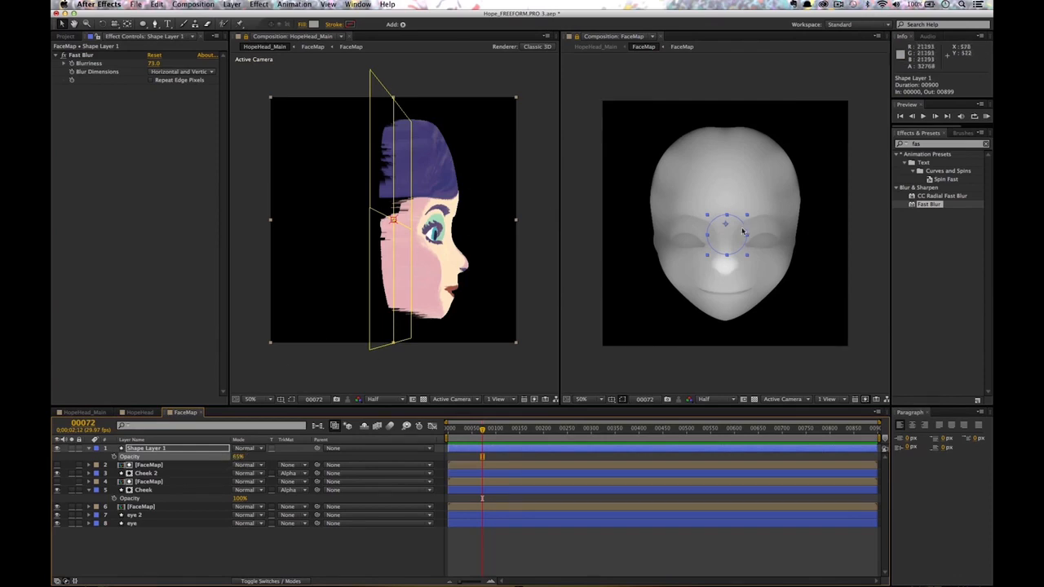
drag(235, 457, 235, 464)
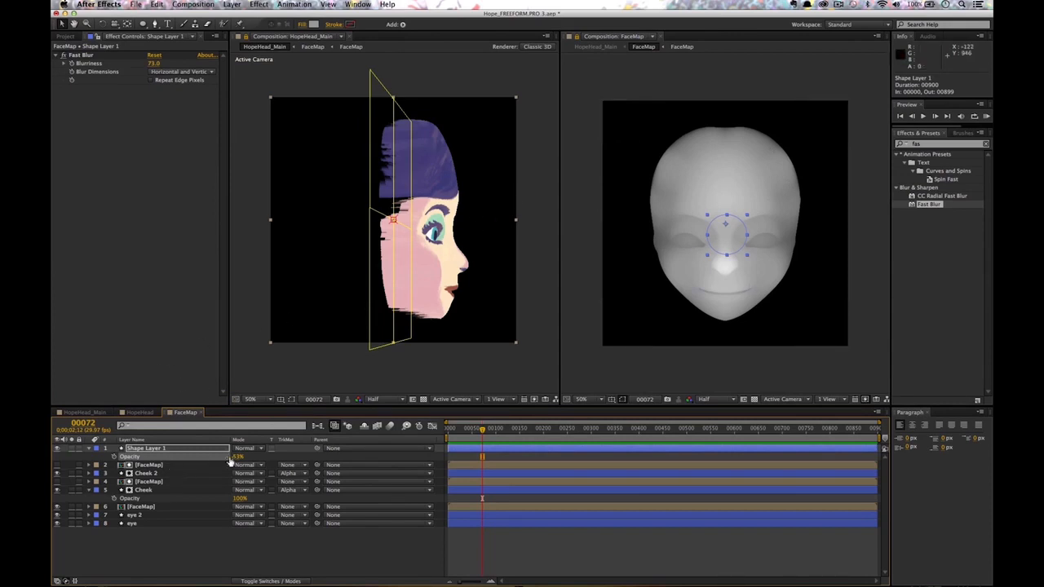
click(151, 449)
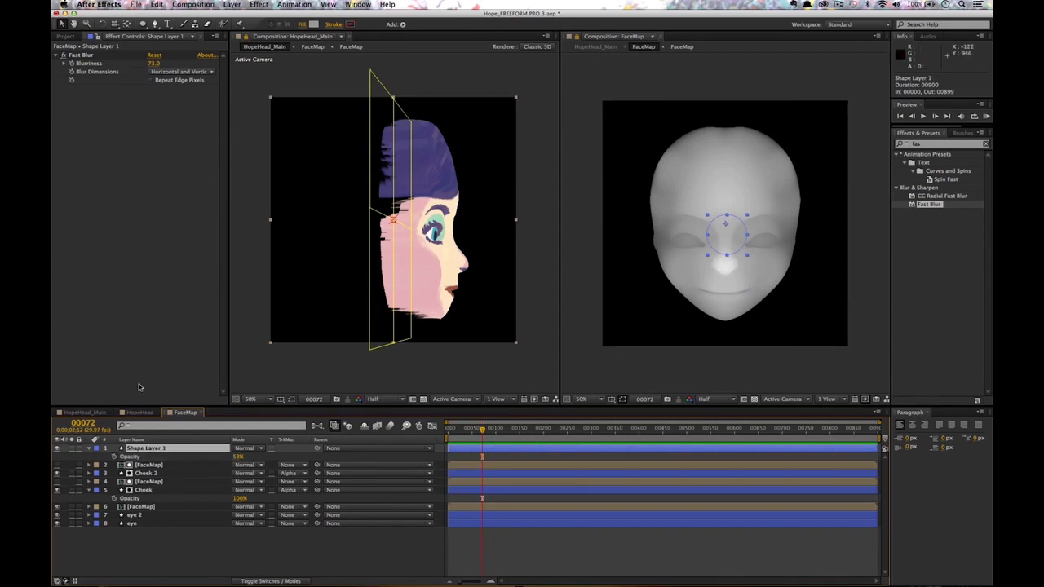
key(Return)
text(No)
key(Return)
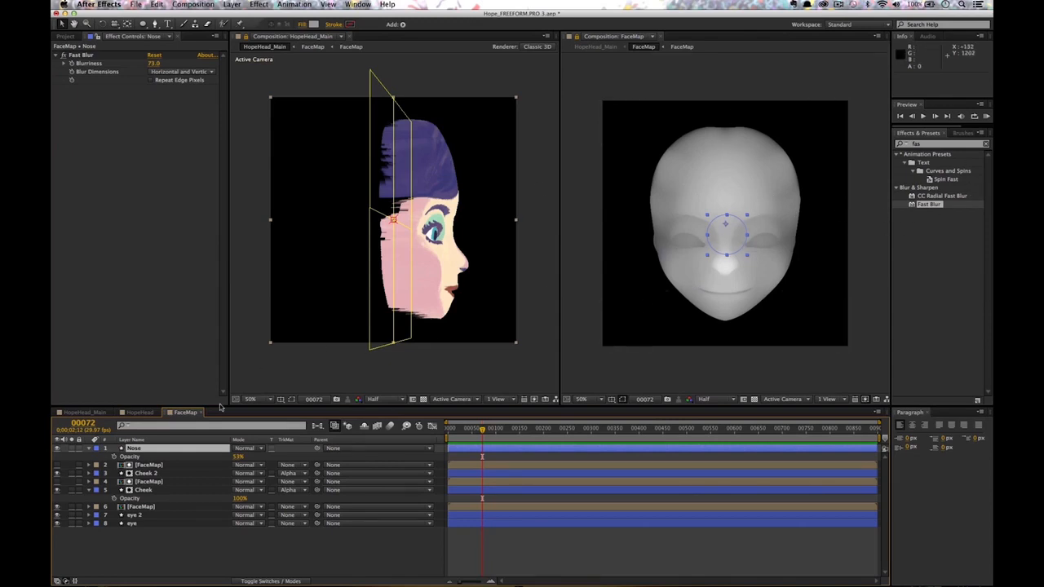
Draw a pen path over the brow and nose on the Nose layer.
key(g)
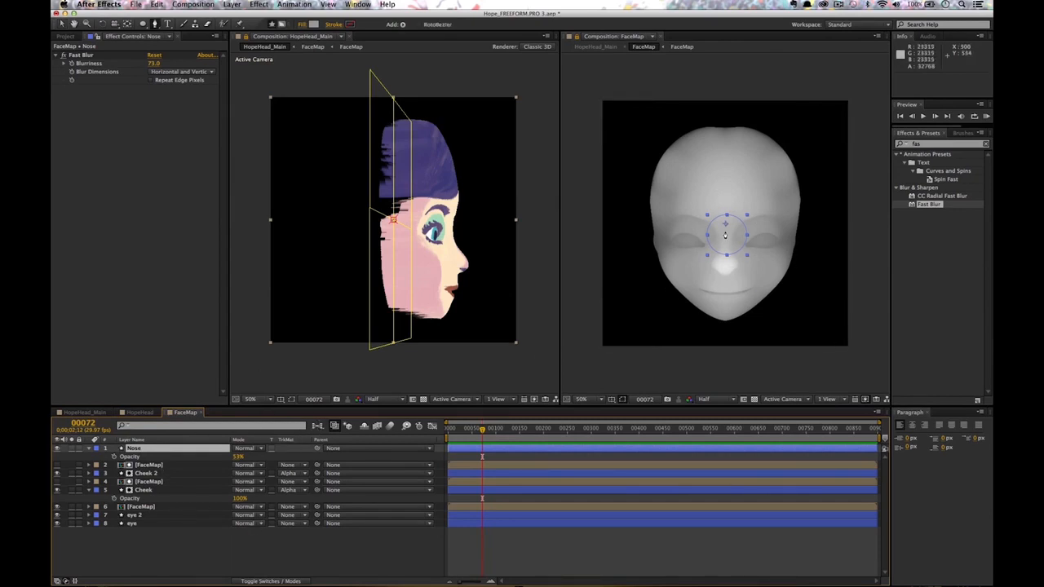
click(722, 234)
click(690, 217)
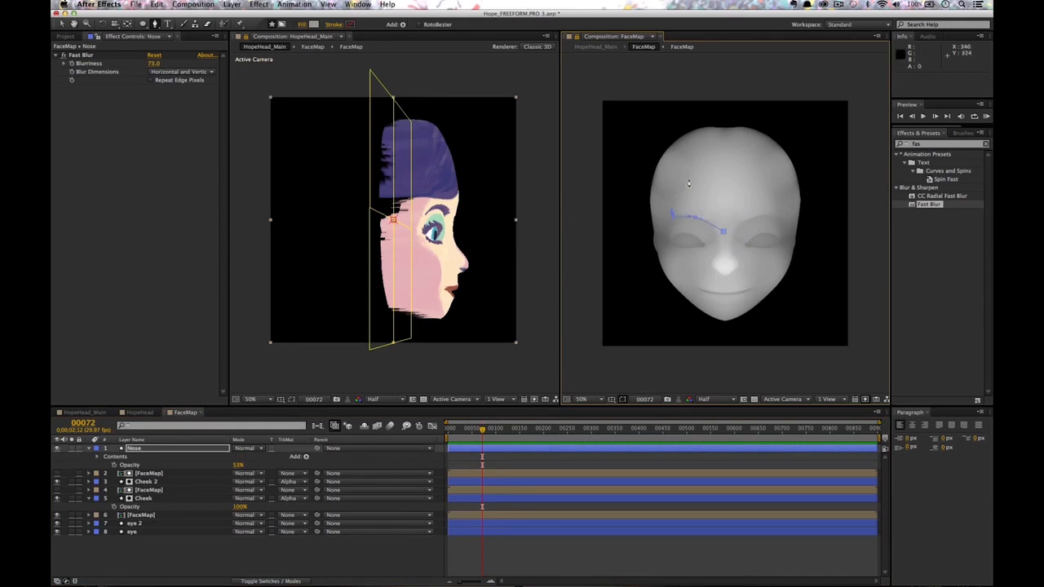
click(740, 171)
click(753, 175)
click(766, 183)
click(778, 211)
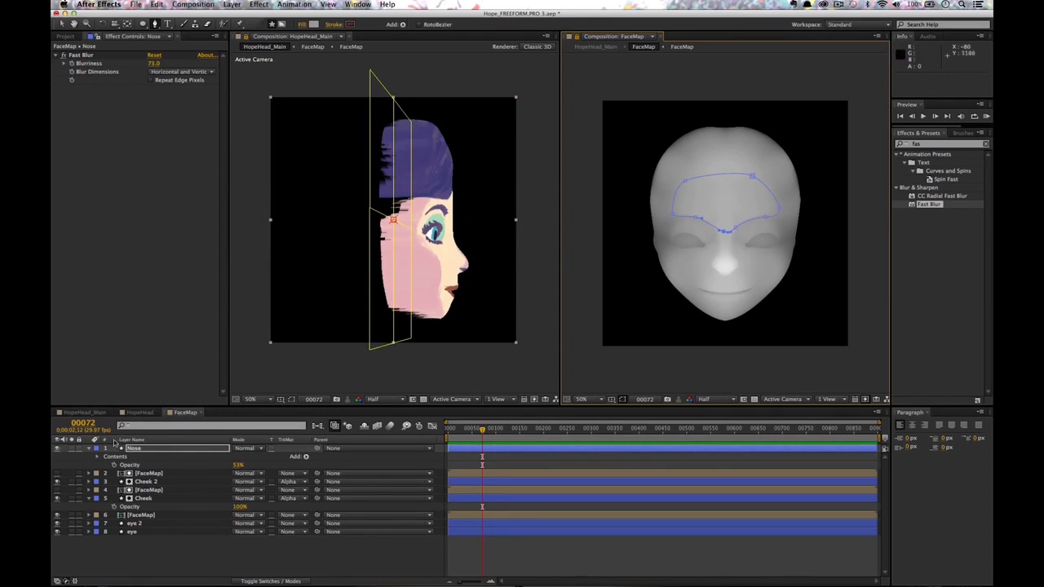
Lower the Nose layer's Shape 1 Fill 1 opacity to 48%.
click(135, 449)
click(88, 449)
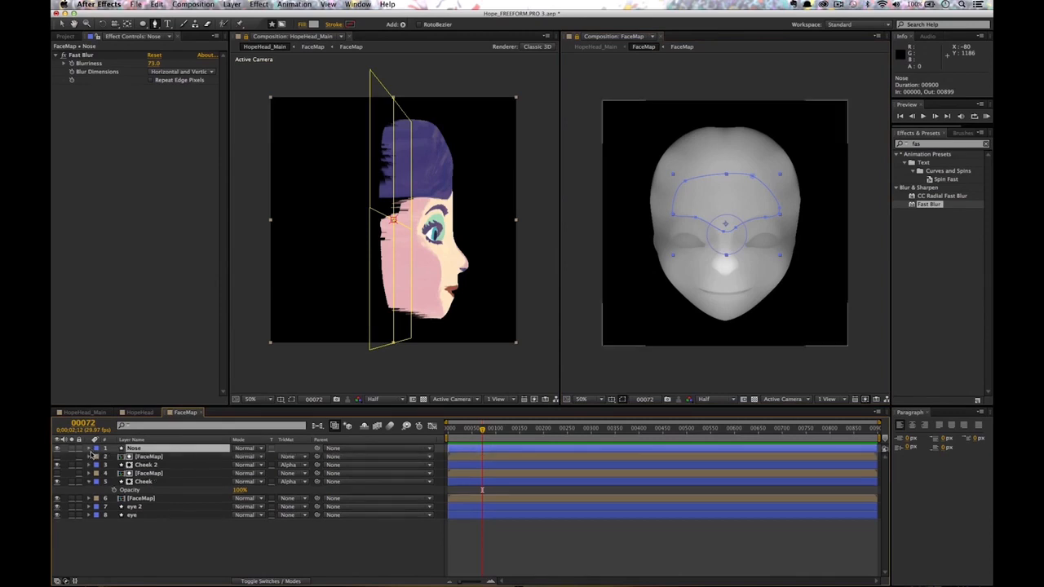
click(89, 449)
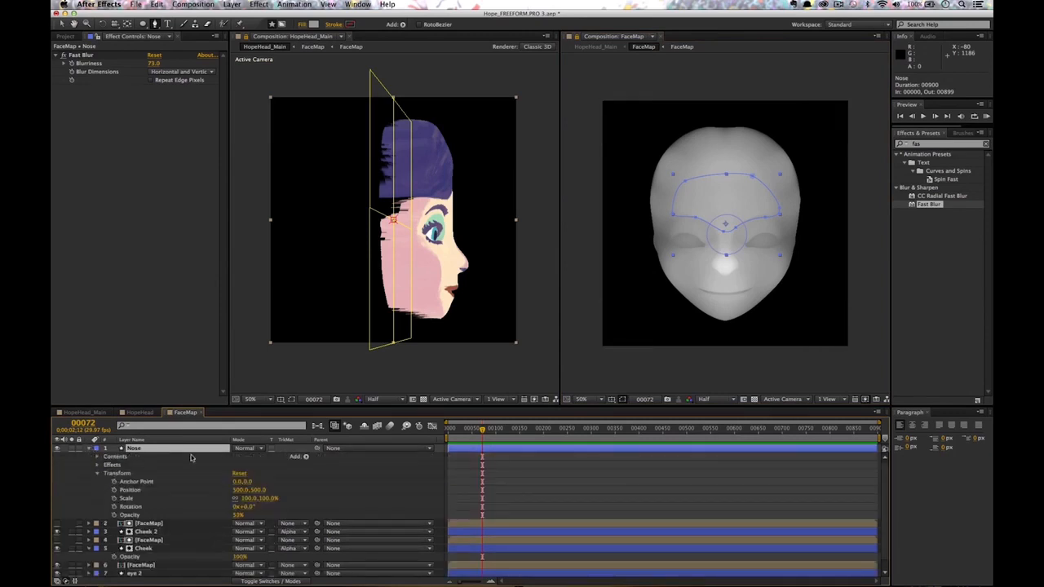
click(96, 474)
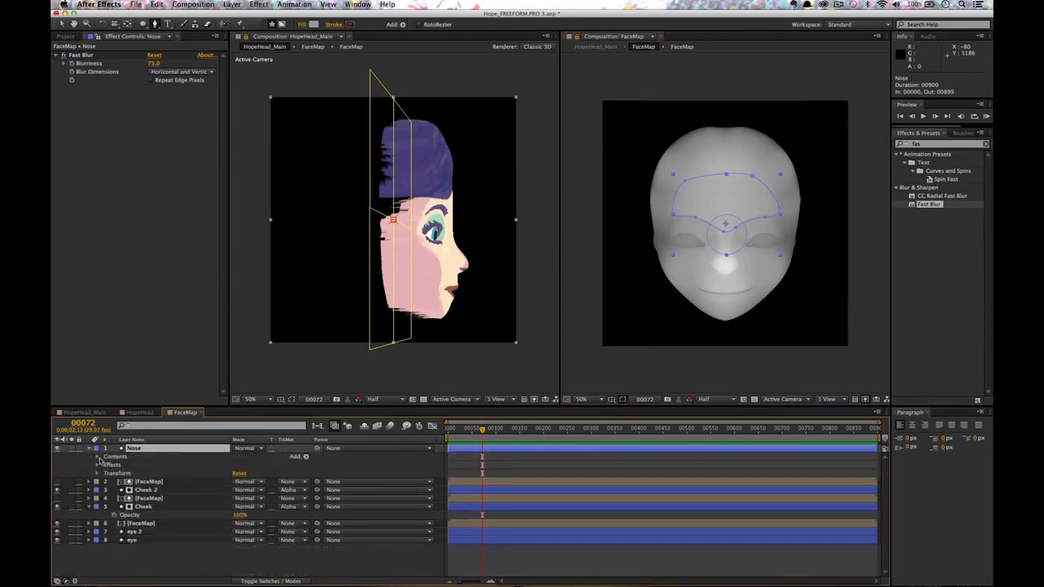
click(96, 460)
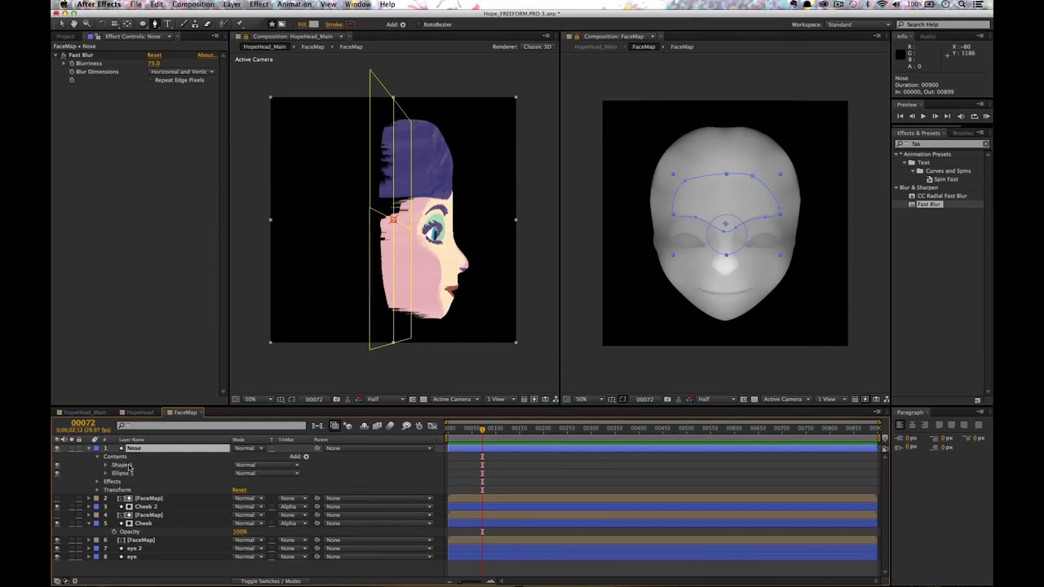
click(127, 466)
click(106, 465)
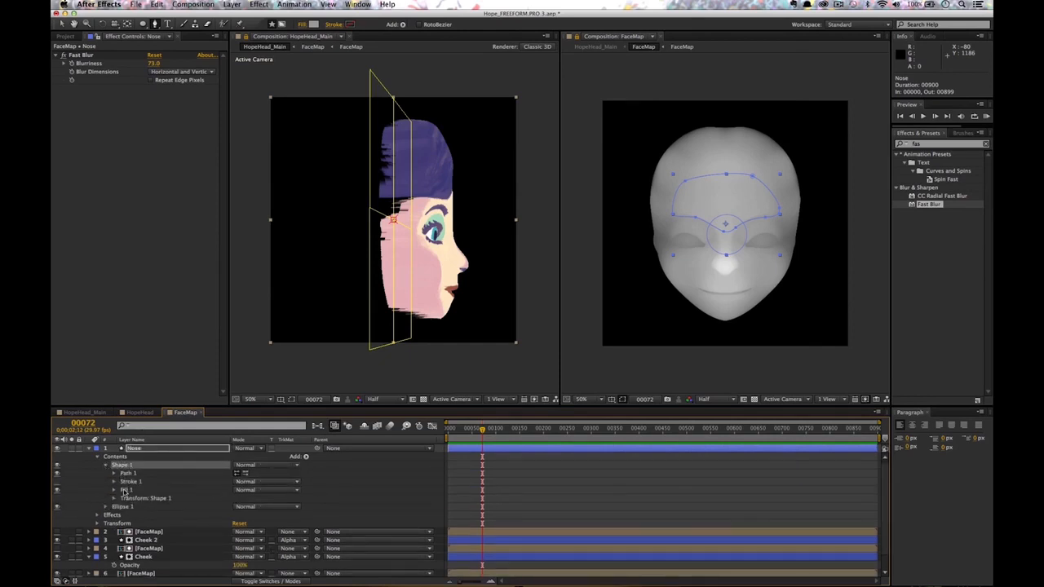
click(115, 490)
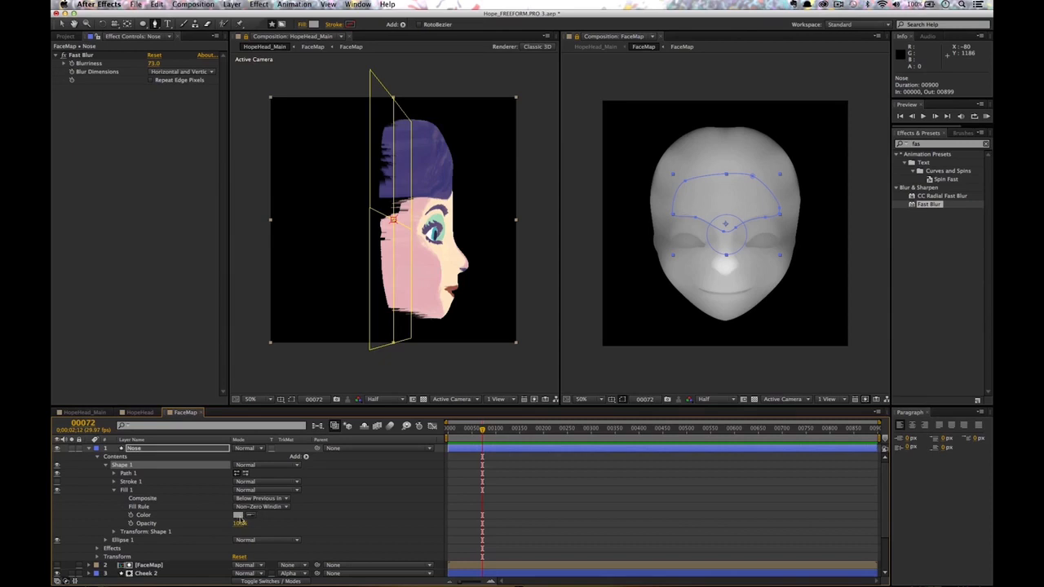
click(239, 516)
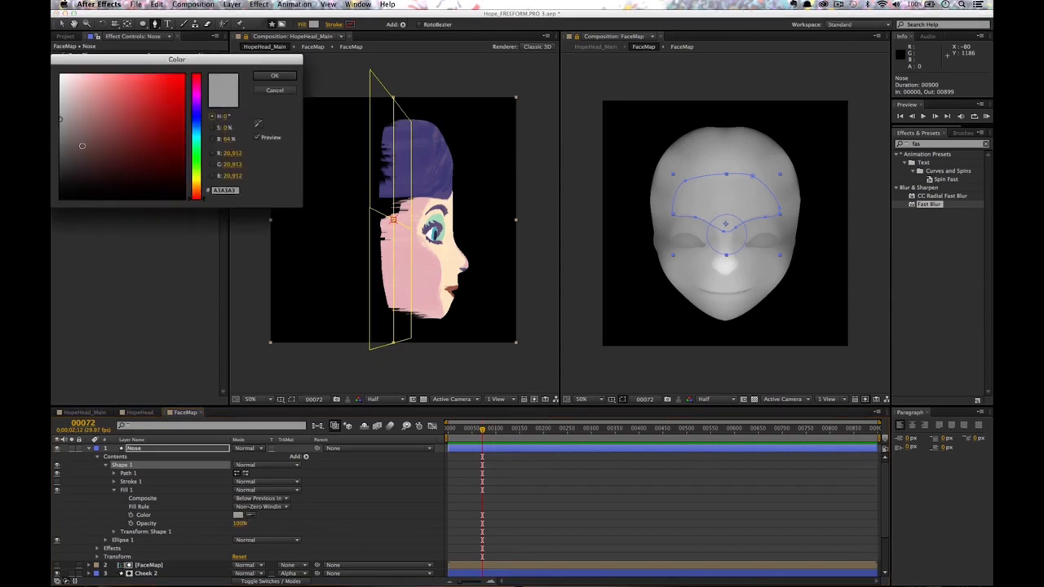
click(281, 92)
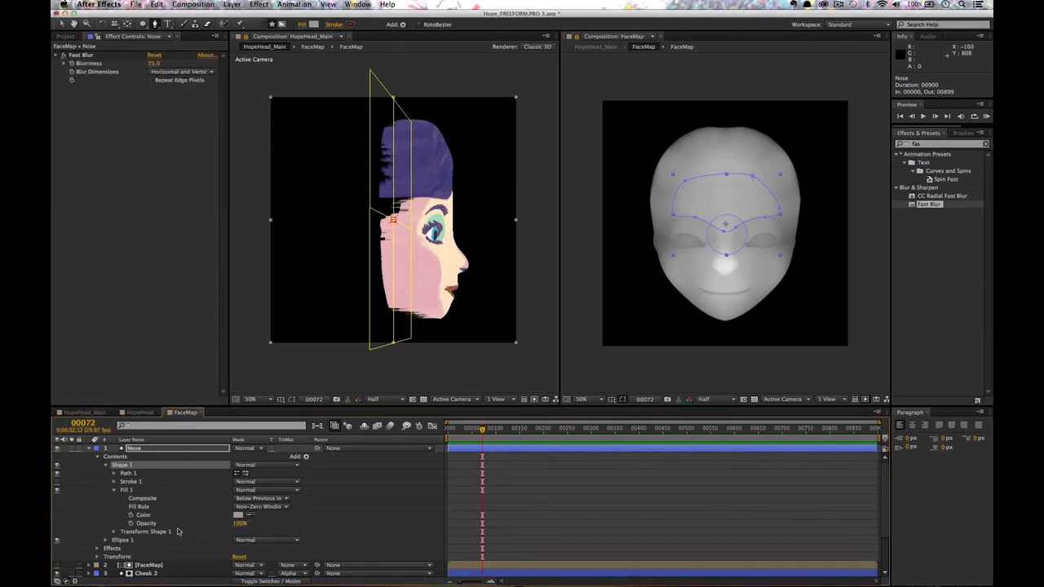
drag(240, 528, 230, 531)
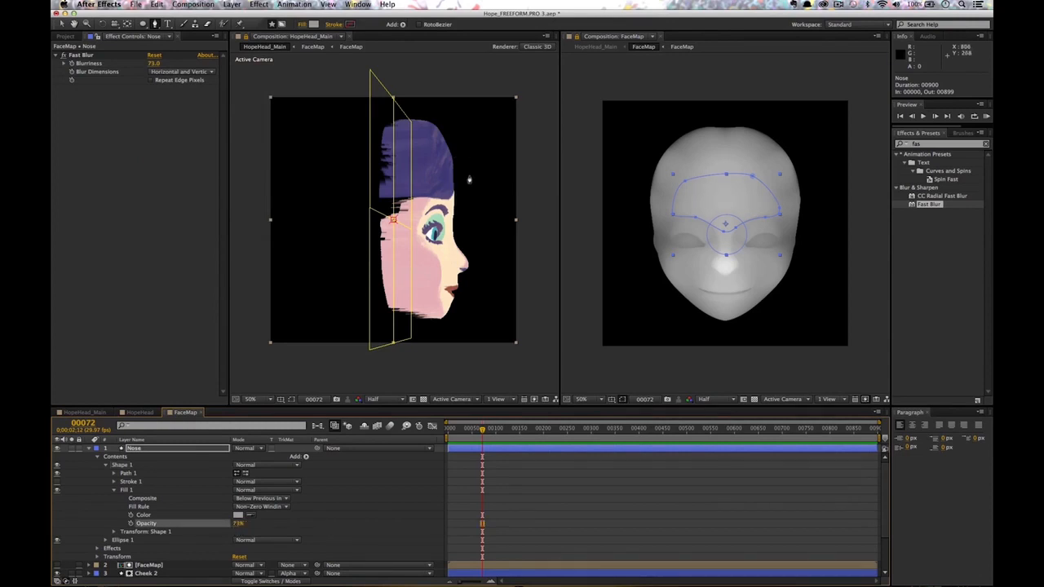
drag(235, 526, 236, 530)
Use a 2 Views - Vertical layout: profile view above, Custom View 1 front view below.
click(482, 217)
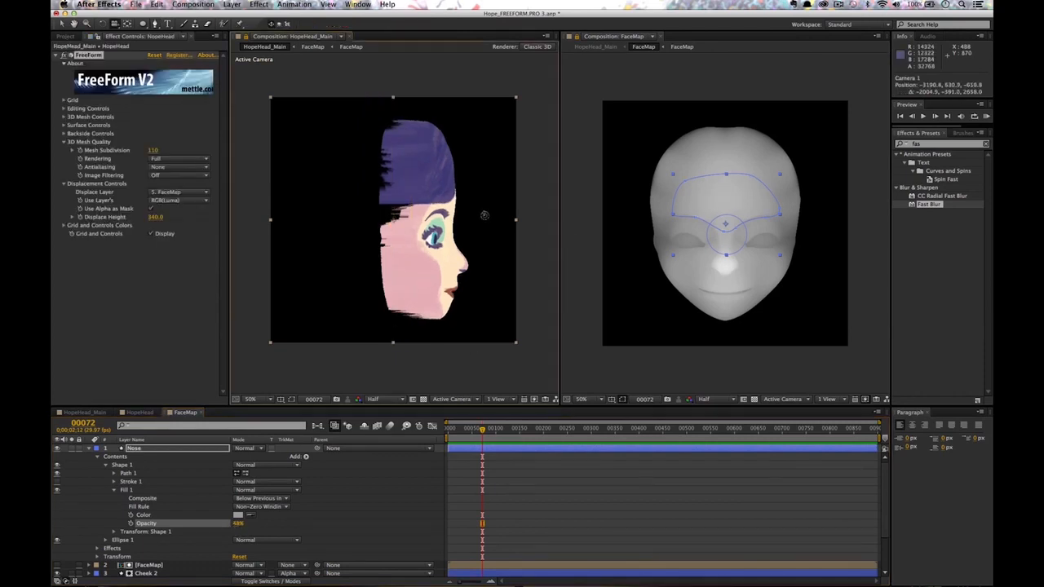
mouse_move(491, 216)
mouse_down()
mouse_move(464, 217)
mouse_move(481, 218)
mouse_up()
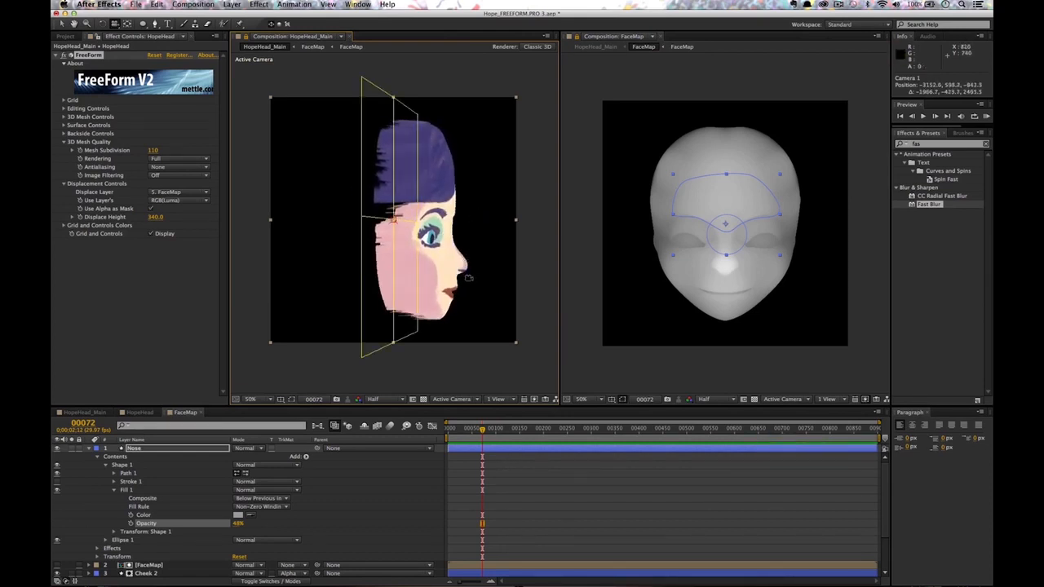
drag(469, 278, 429, 267)
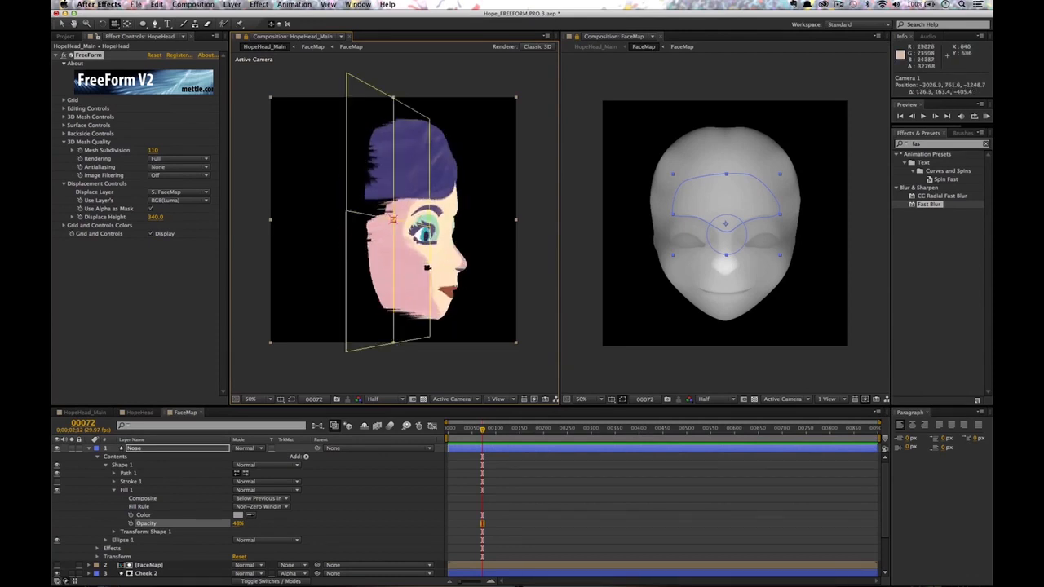
click(496, 398)
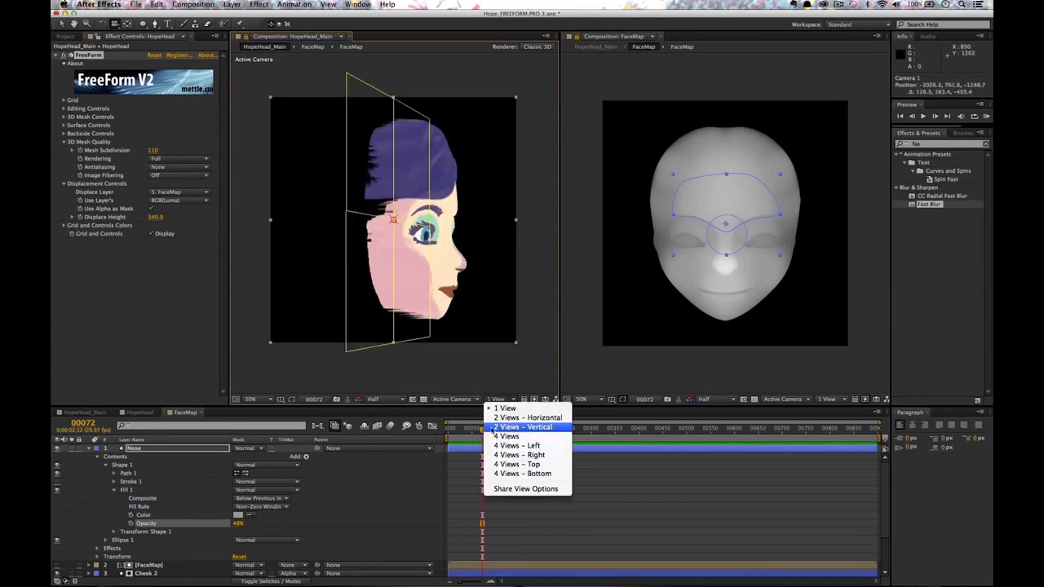
click(517, 428)
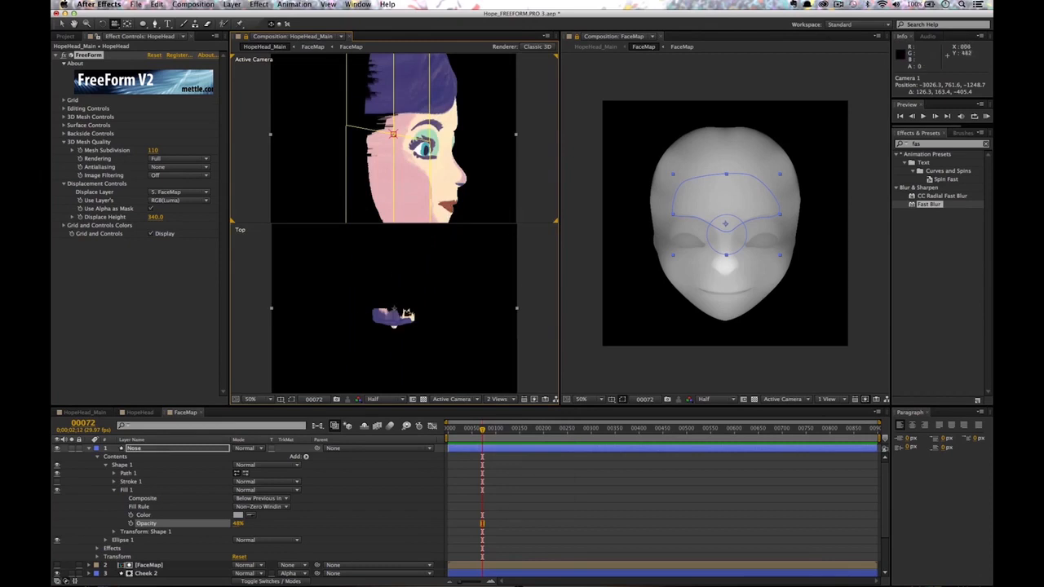
click(408, 333)
click(456, 400)
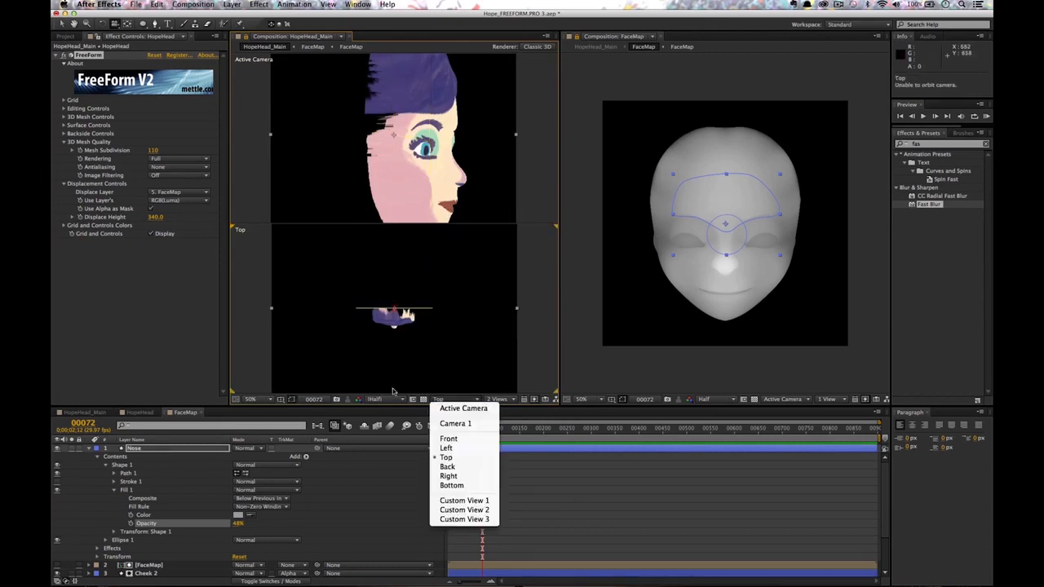
click(457, 500)
drag(403, 332, 387, 330)
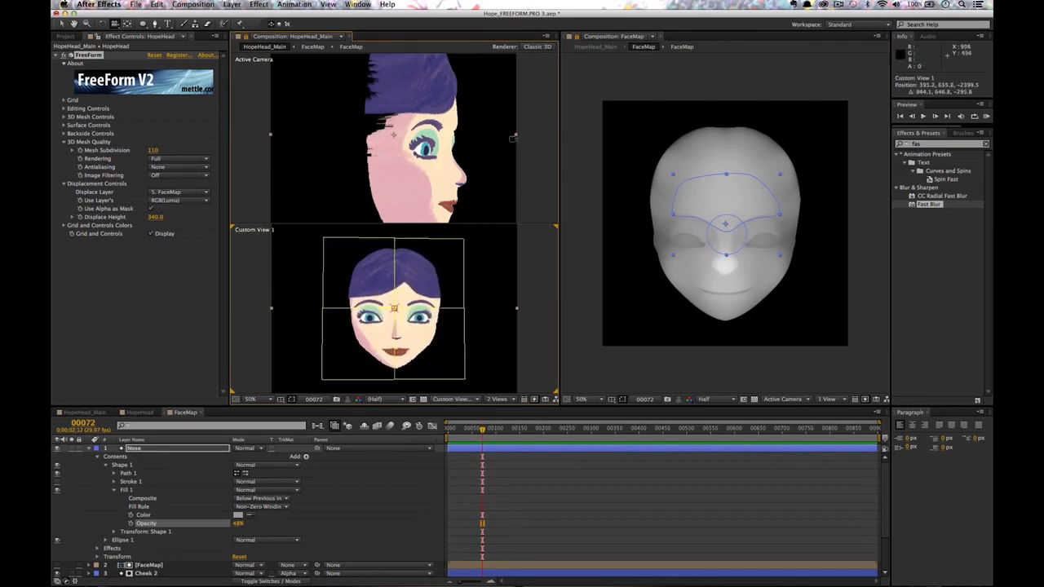
mouse_move(412, 326)
mouse_down()
mouse_move(461, 326)
mouse_move(435, 329)
mouse_move(428, 343)
mouse_move(420, 325)
mouse_up()
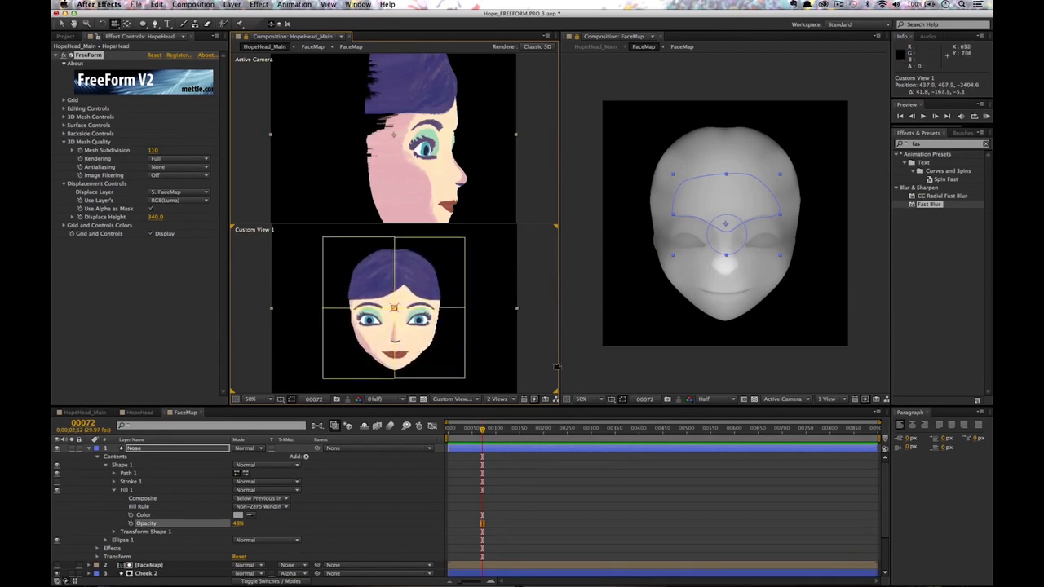
Select the [FaceMap] layer in FaceMap and search the effects for Liquify.
click(182, 416)
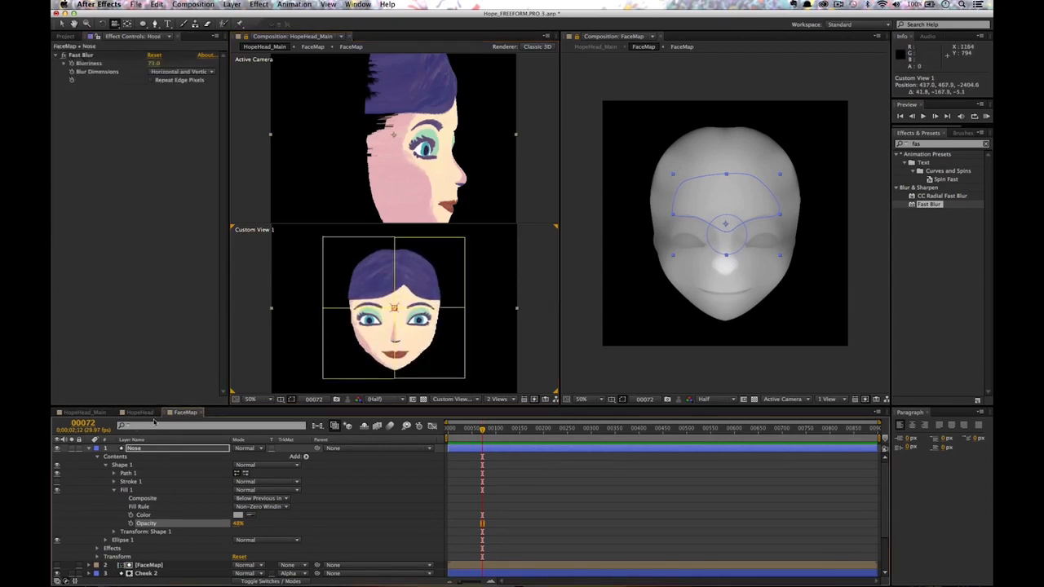
click(86, 457)
click(142, 499)
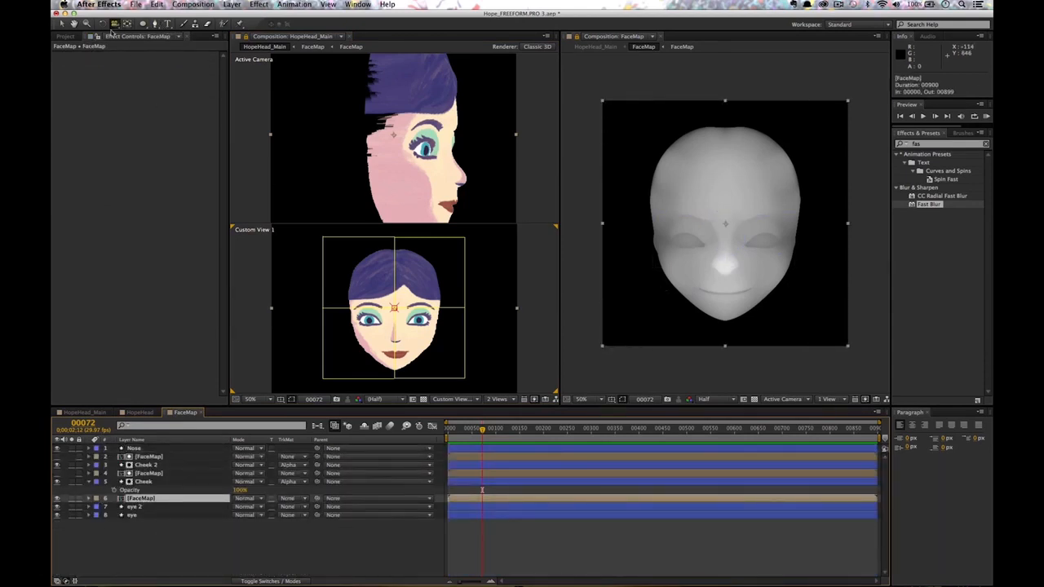
click(926, 145)
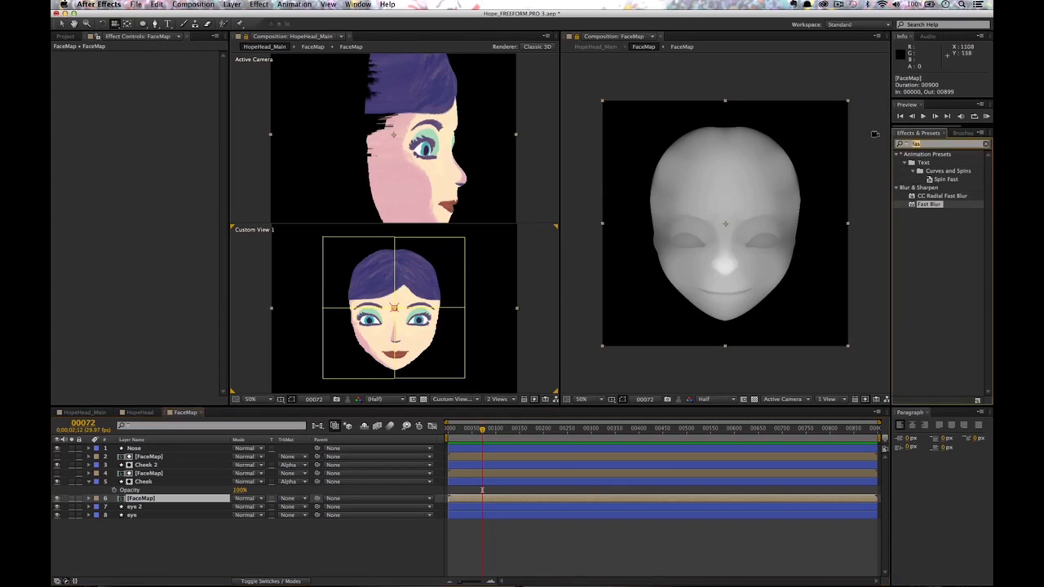
text(liqui)
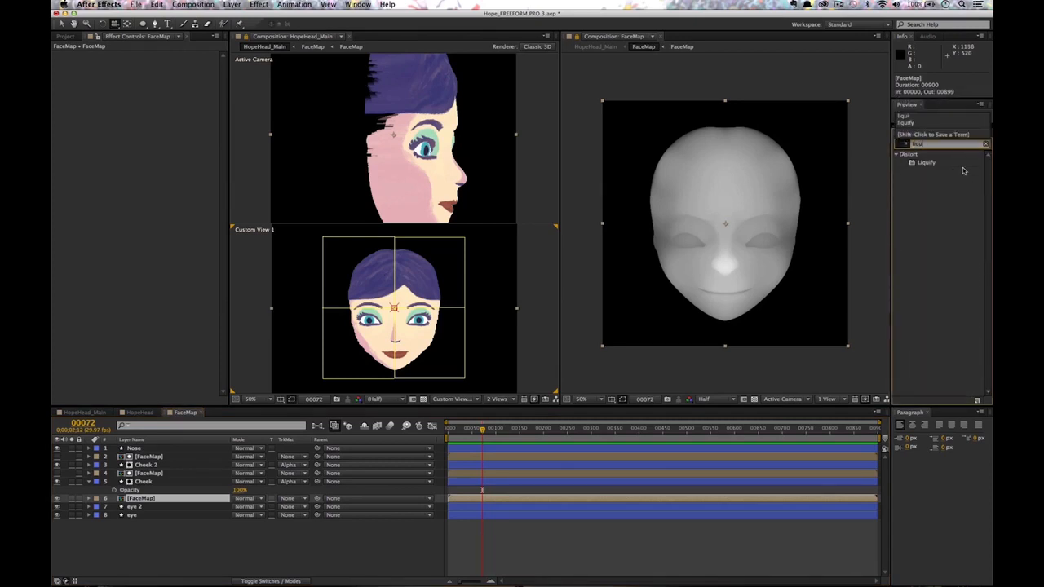
Apply Liquify to [FaceMap] and warp below the nose with a size 62, pressure 50 brush.
mouse_move(927, 165)
mouse_down()
mouse_move(590, 336)
mouse_move(145, 498)
mouse_up()
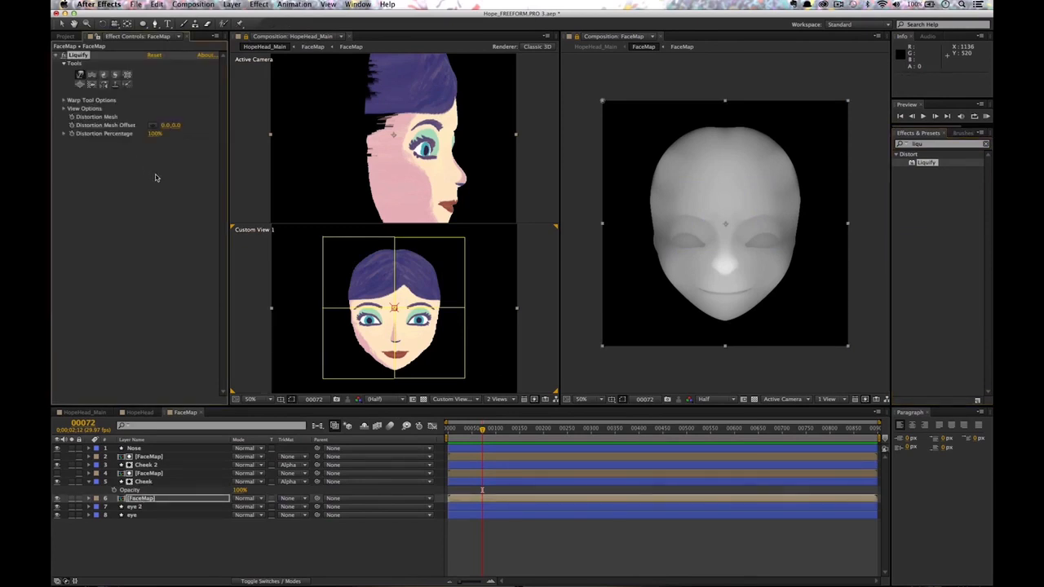
click(63, 100)
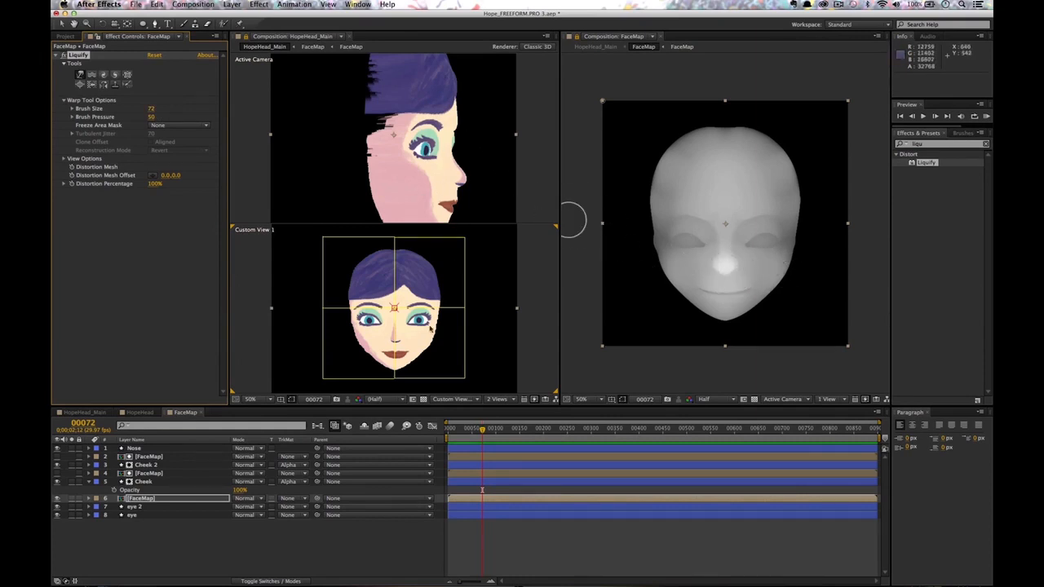
drag(721, 279, 725, 280)
drag(151, 112, 155, 112)
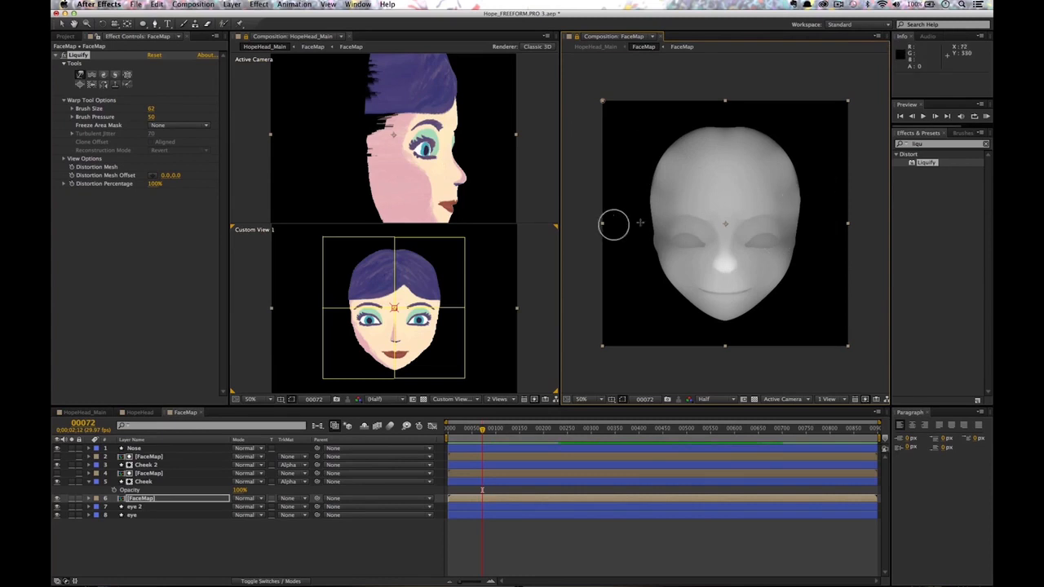
drag(479, 184, 372, 170)
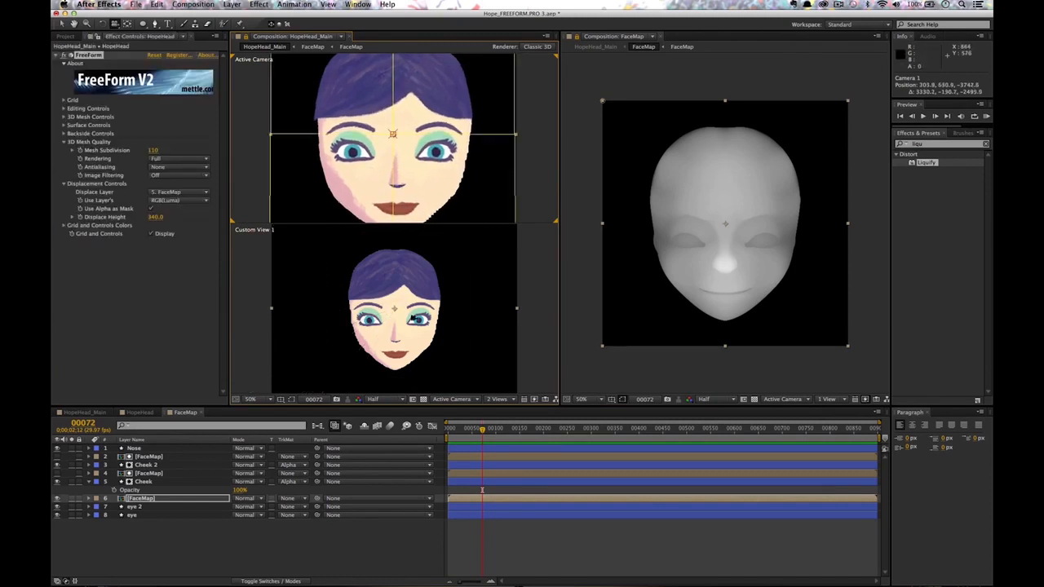
Add a spot light, Light 1, to HopeHead_Main and move it in depth to shade the head.
click(85, 412)
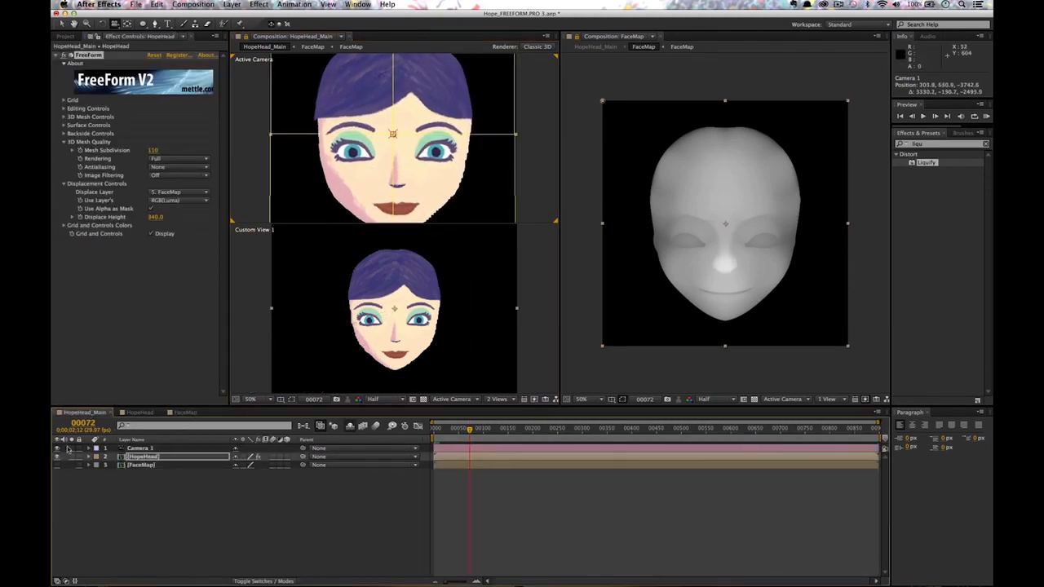
click(160, 485)
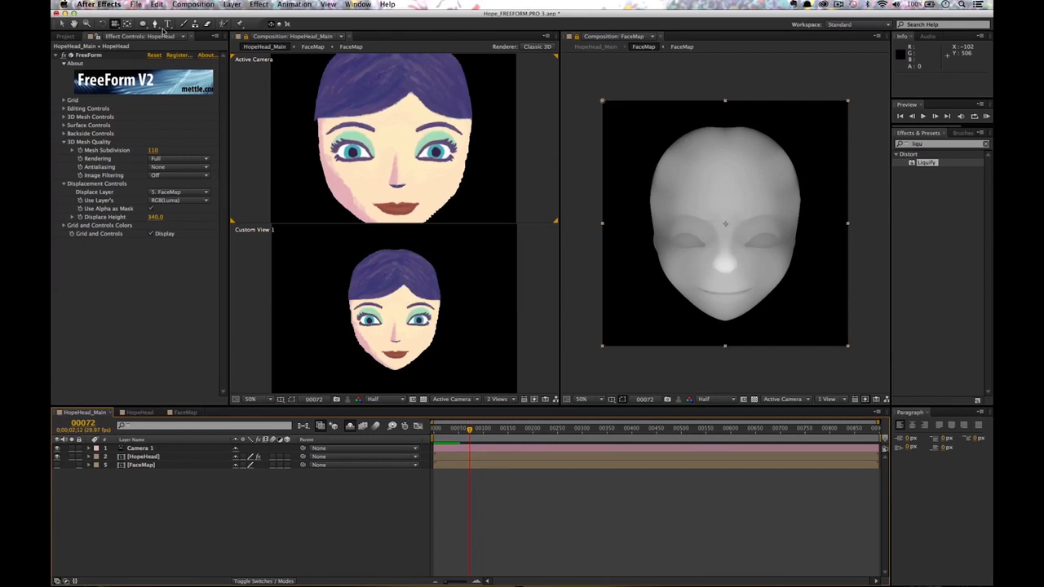
click(232, 5)
mouse_move(245, 17)
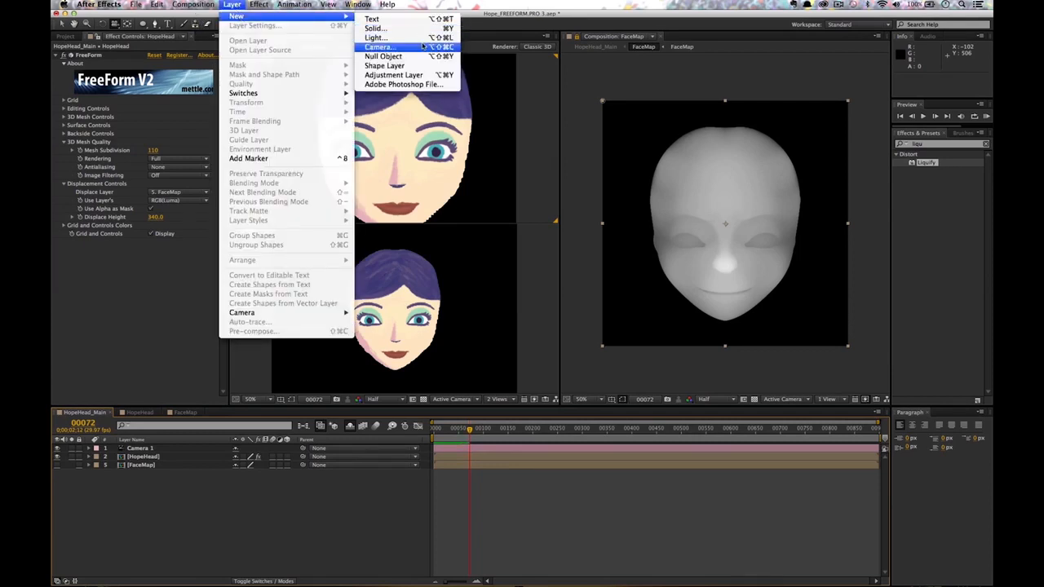
click(408, 39)
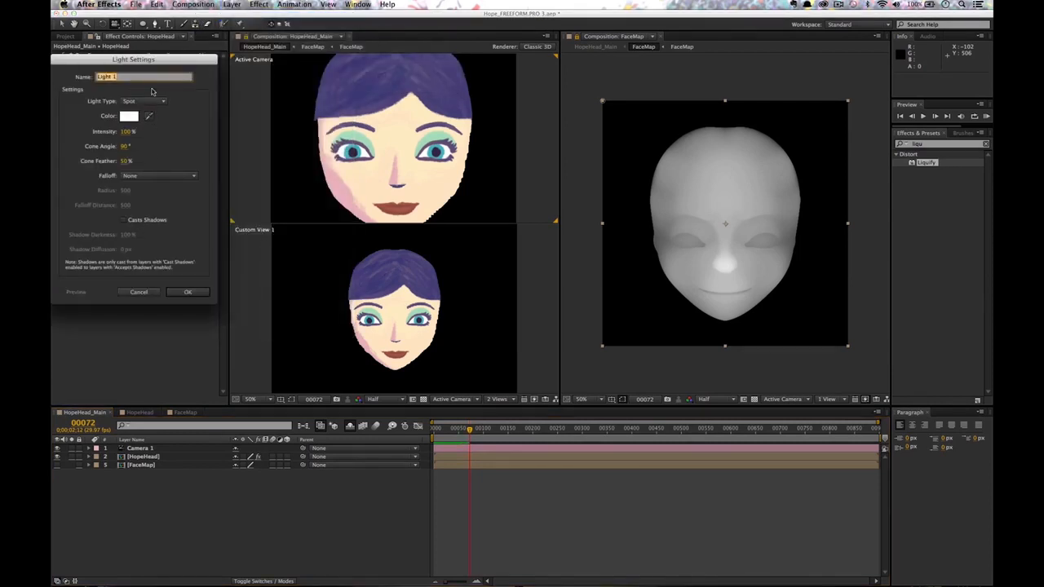
click(173, 294)
key(v)
drag(407, 123, 504, 83)
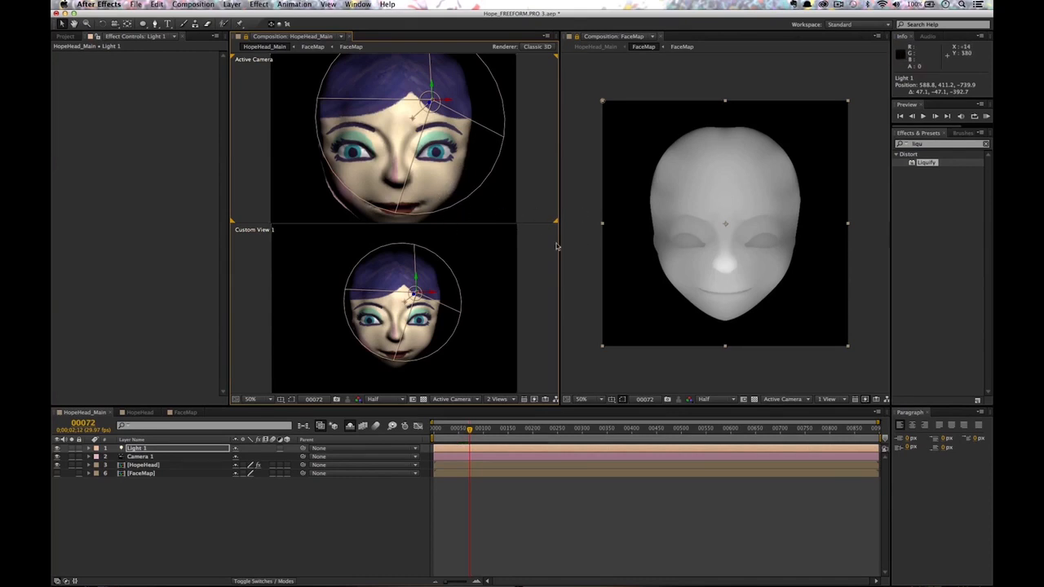
Select the FaceMap layer and set the Liquify warp brush size to 48.
click(140, 412)
click(185, 412)
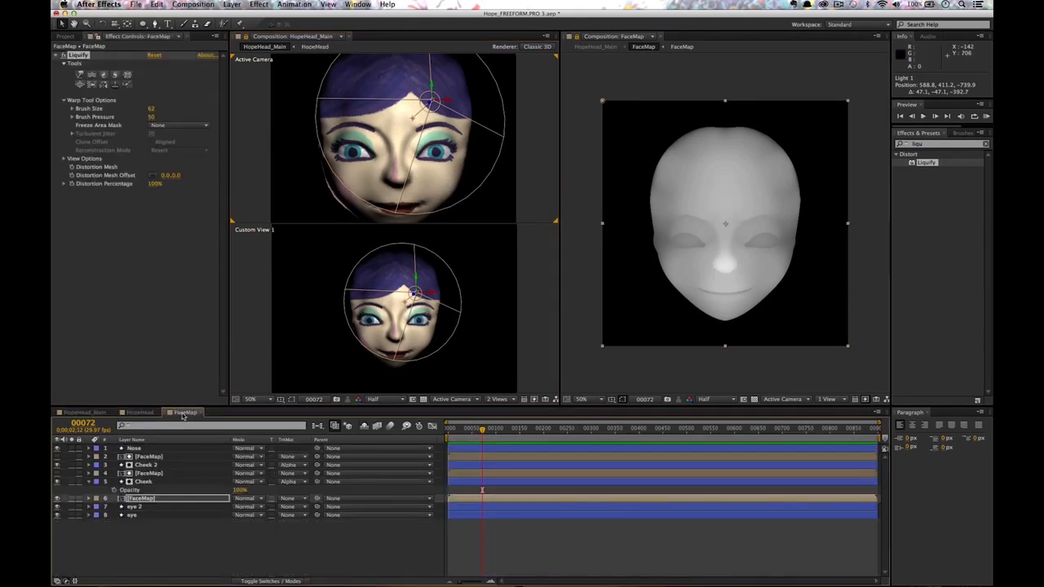
click(144, 498)
click(80, 74)
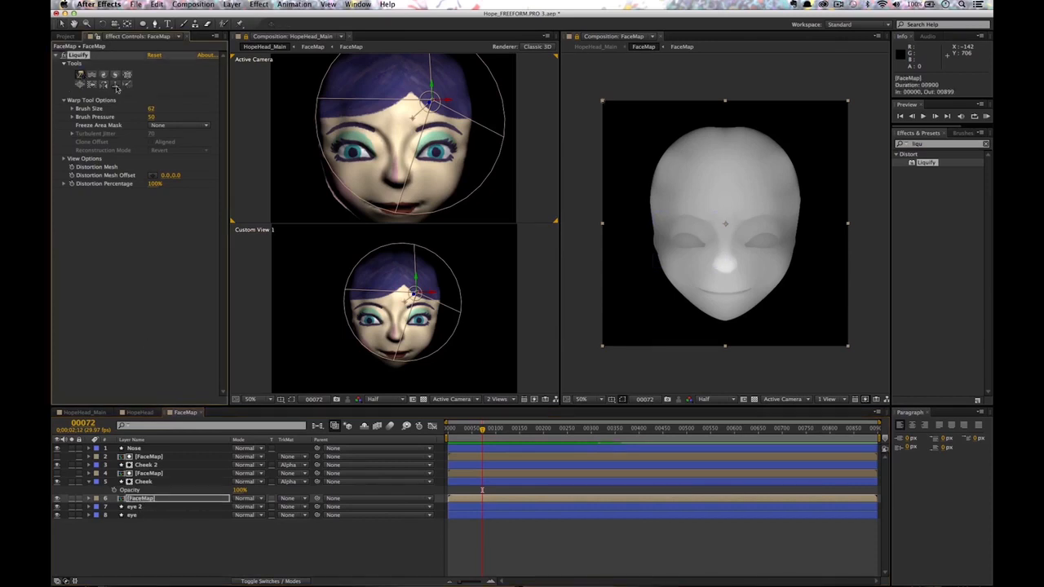
drag(152, 108, 151, 108)
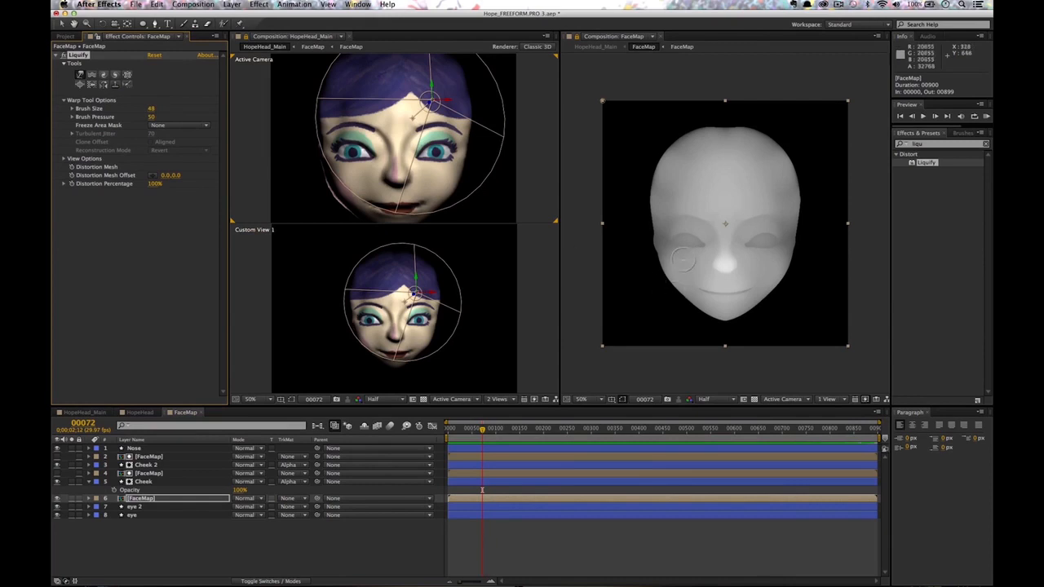
Nudge the nose highlight to the right, undoing the first stray warps.
drag(708, 261, 710, 261)
key(super+z)
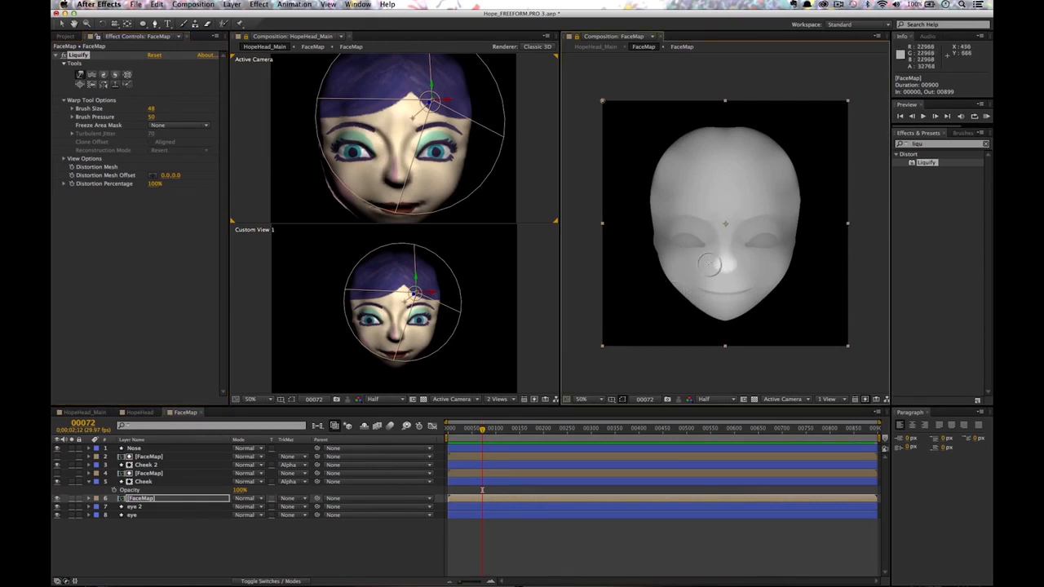
key(super+z)
mouse_move(706, 256)
mouse_down()
mouse_move(682, 292)
mouse_move(735, 260)
mouse_up()
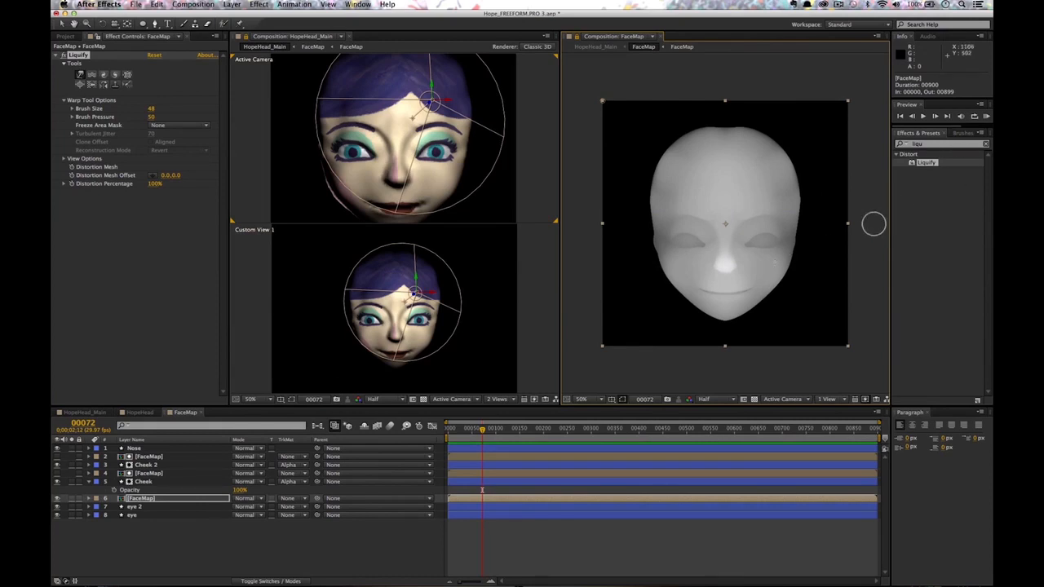
click(163, 528)
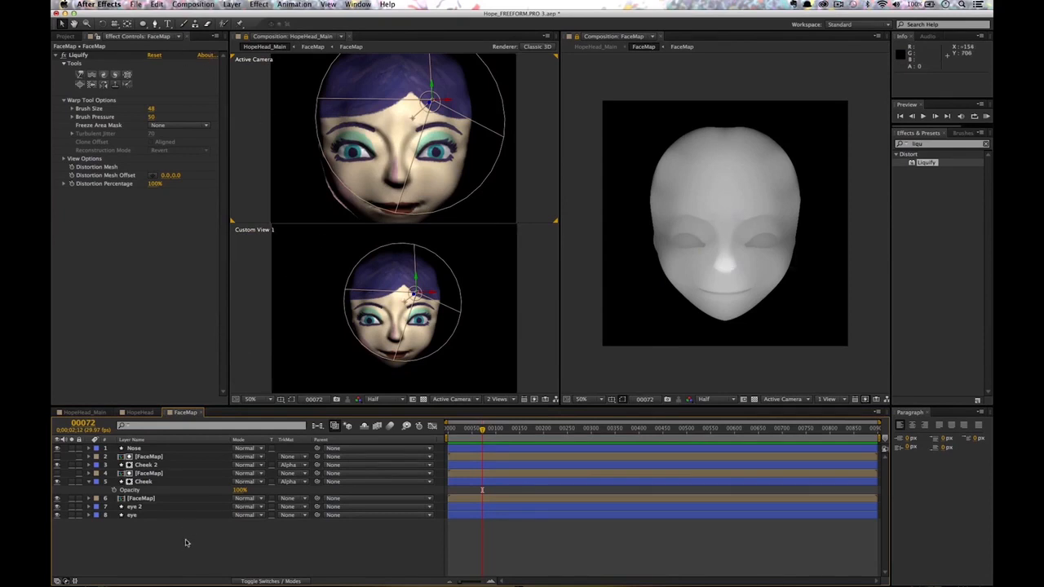
Add a new adjustment layer and apply Fast Blur to it.
click(231, 5)
mouse_move(244, 16)
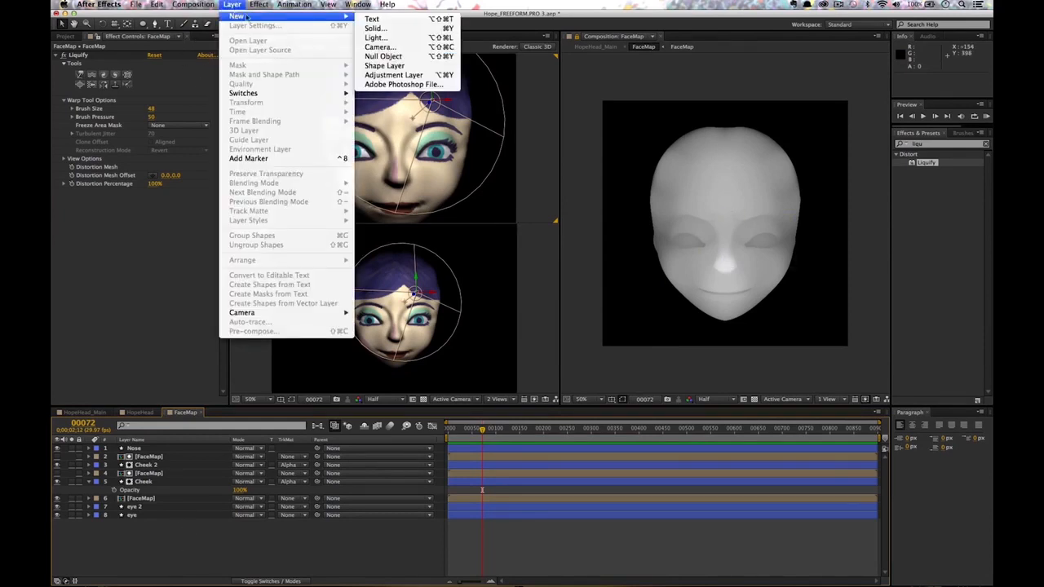
click(416, 75)
click(948, 145)
text(fast)
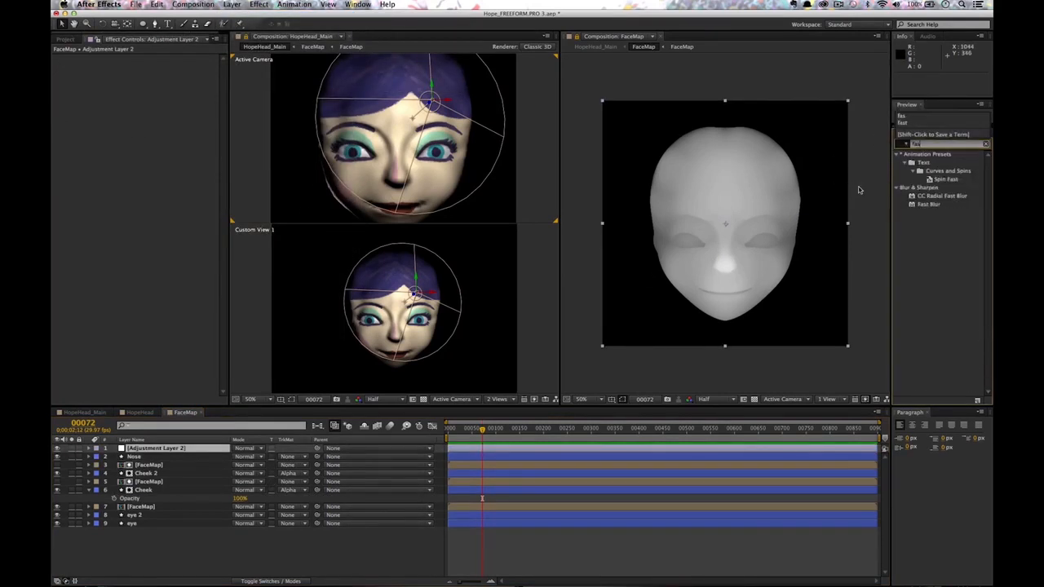
drag(929, 204, 164, 293)
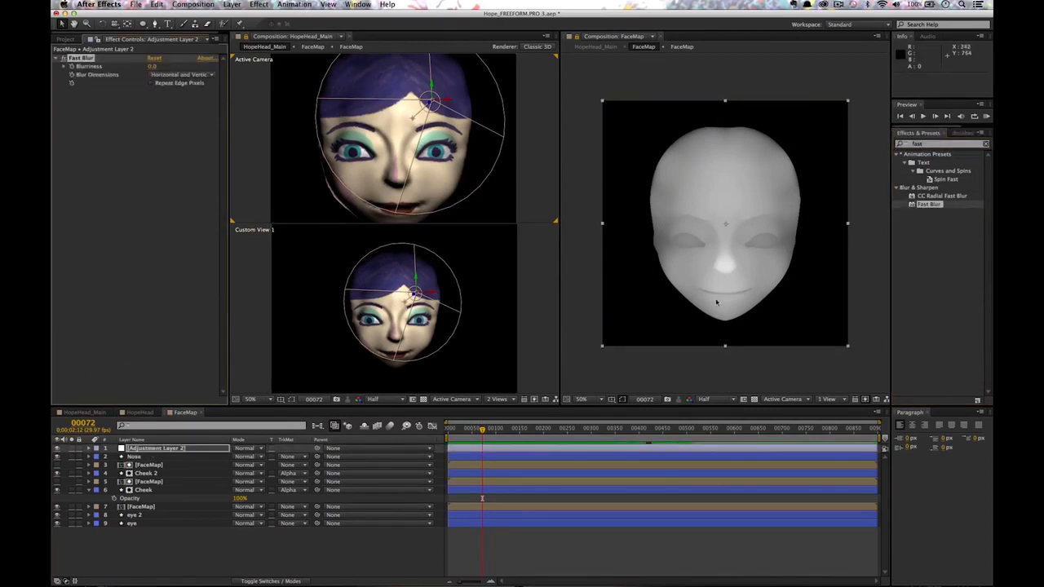
Mask the adjustment layer around the mouth and set Fast Blur blurriness to 11.
click(155, 23)
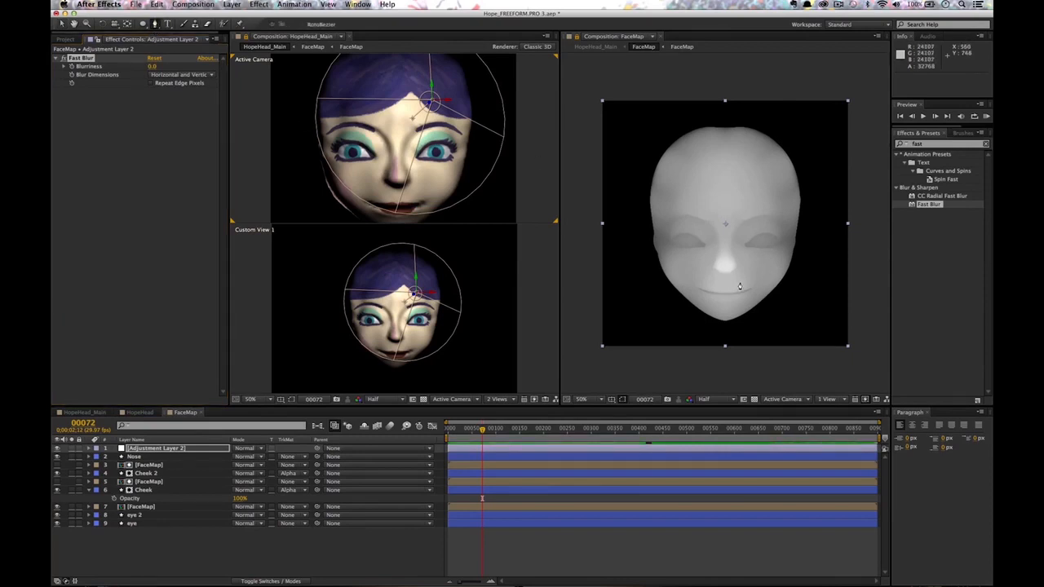
click(739, 282)
click(712, 282)
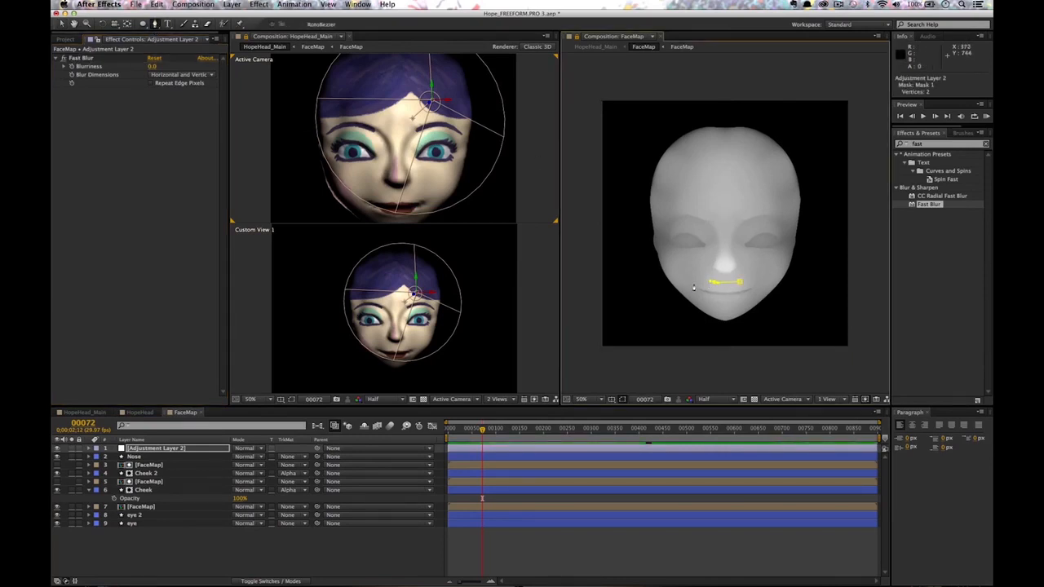
click(707, 300)
click(747, 299)
click(759, 282)
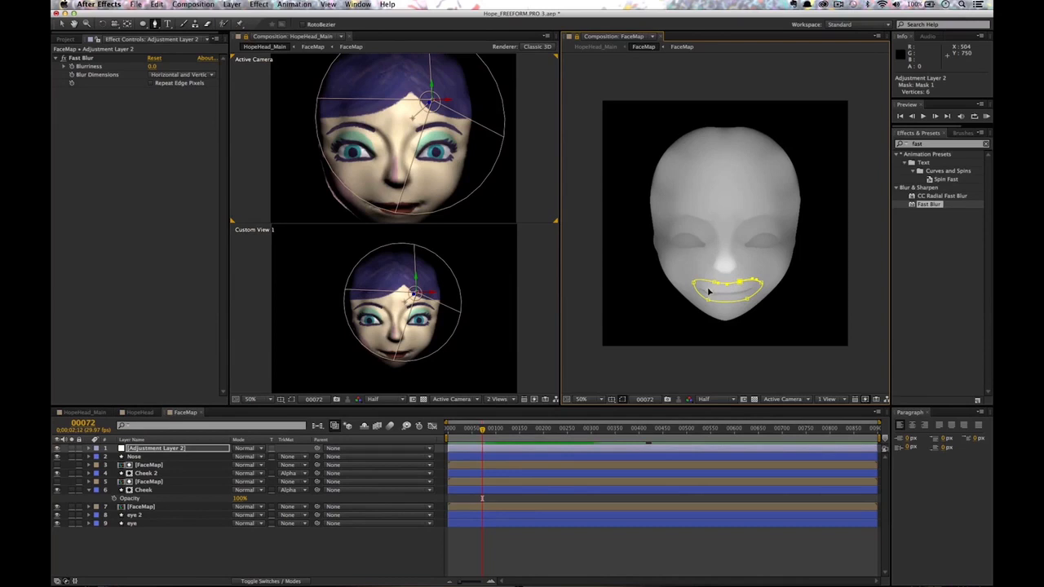
click(152, 67)
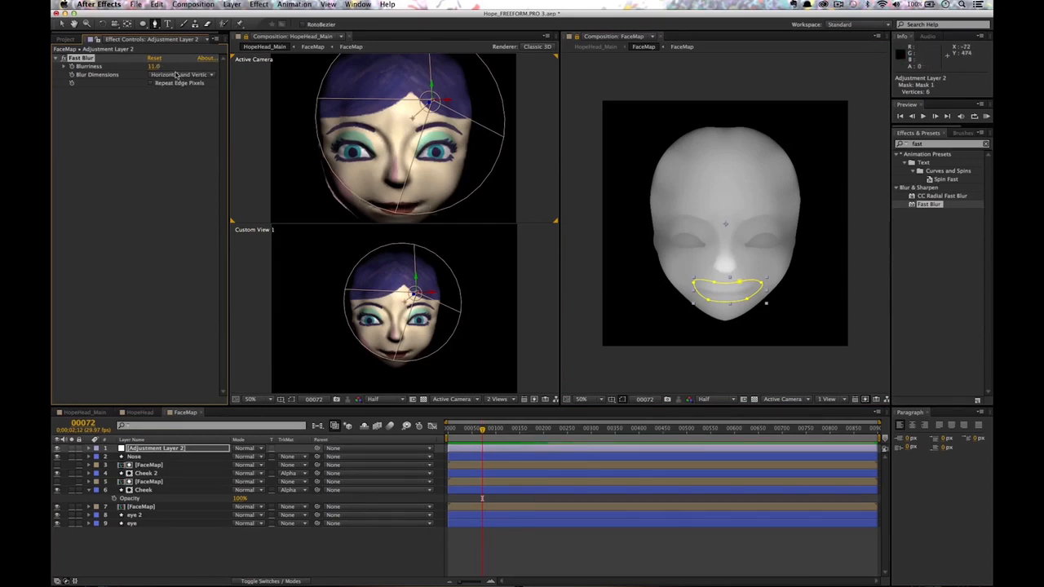
key(v)
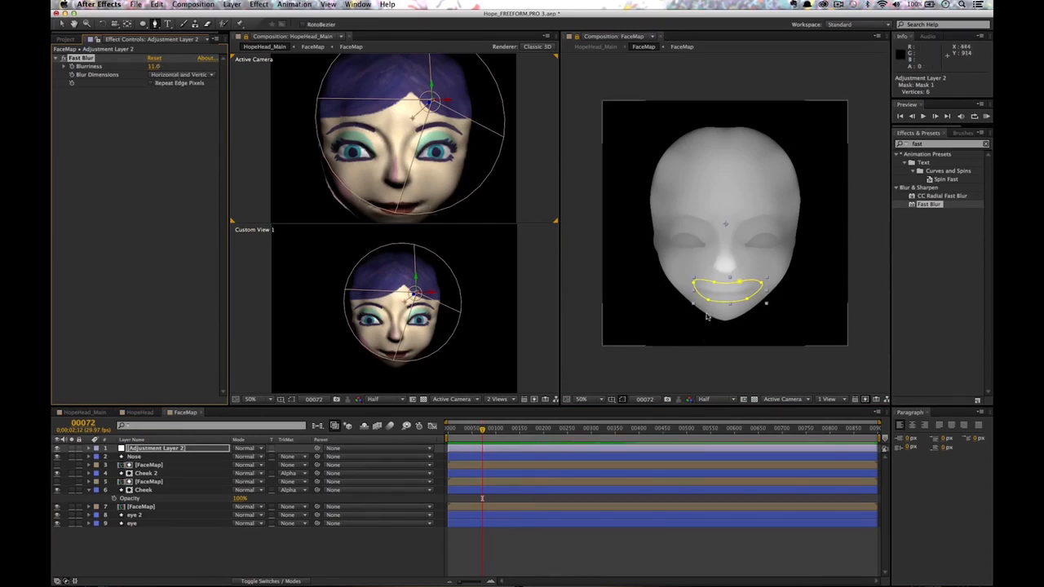
click(708, 304)
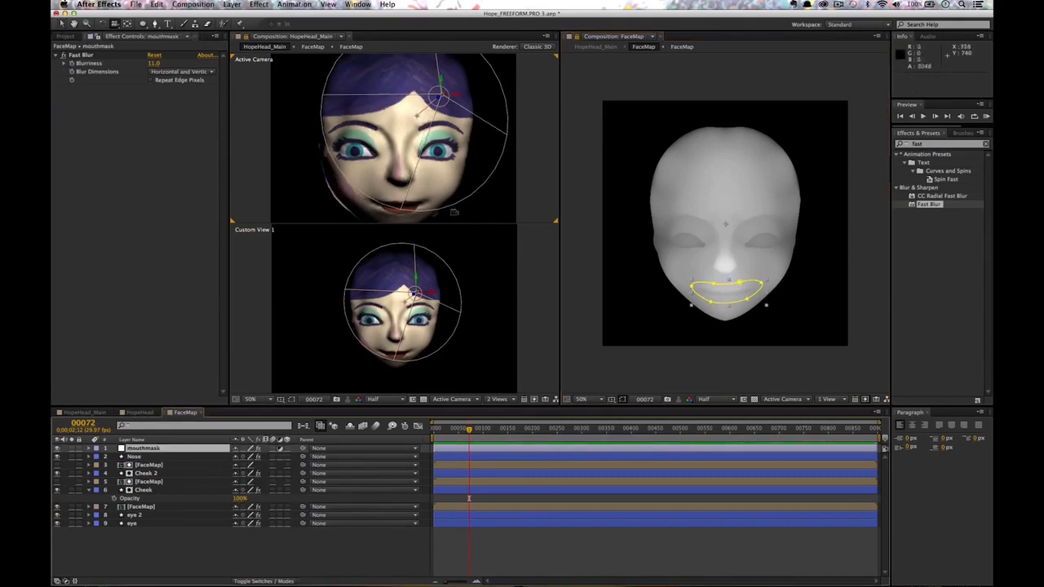
drag(421, 150, 444, 152)
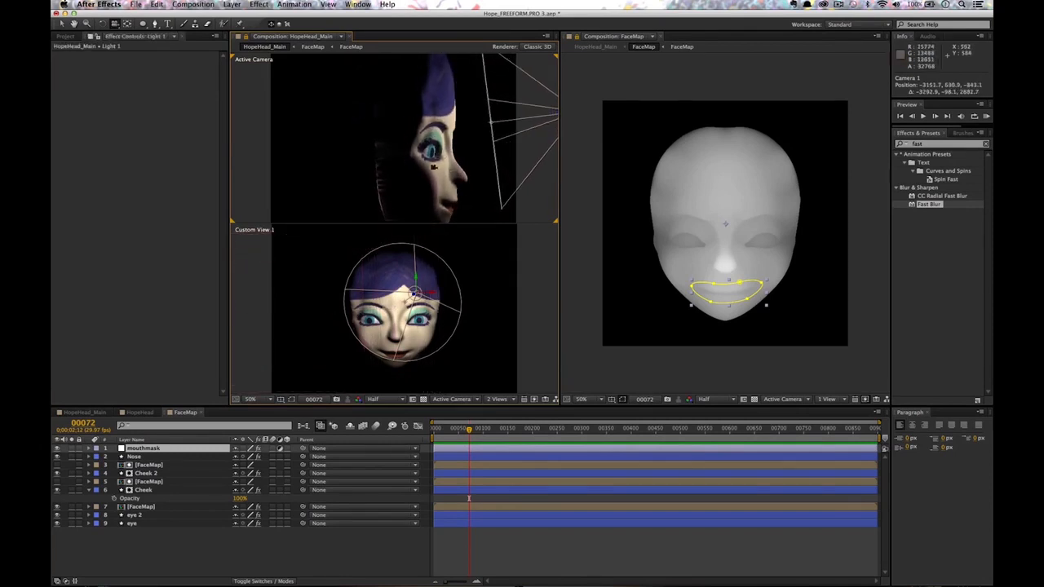
mouse_move(487, 158)
mouse_down()
mouse_move(404, 160)
mouse_move(474, 161)
mouse_move(406, 170)
mouse_move(446, 176)
mouse_move(491, 164)
mouse_up()
click(179, 536)
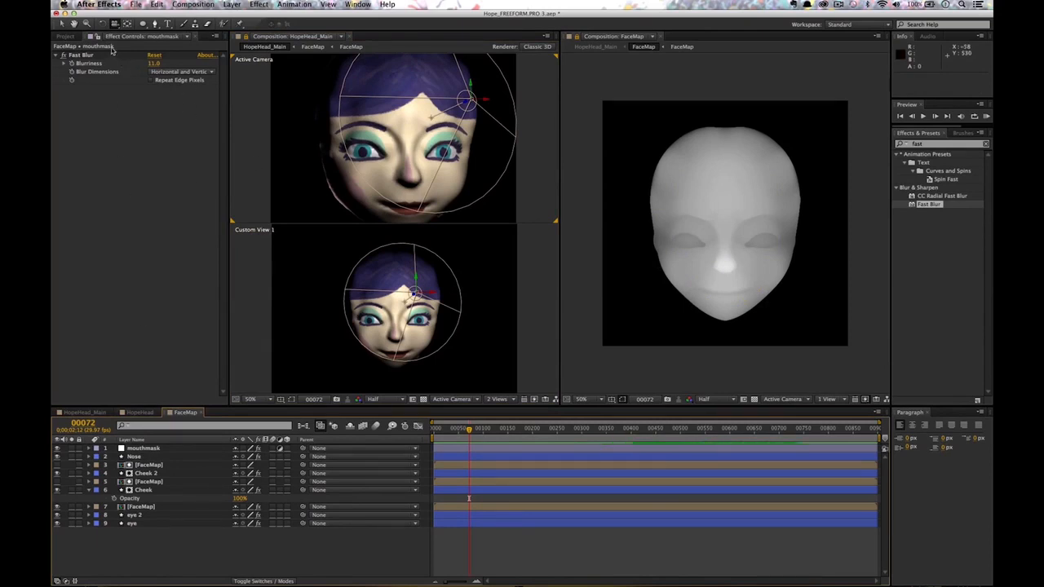
Draw a curved shape over the left eye socket and apply Fast Blur to it.
click(155, 25)
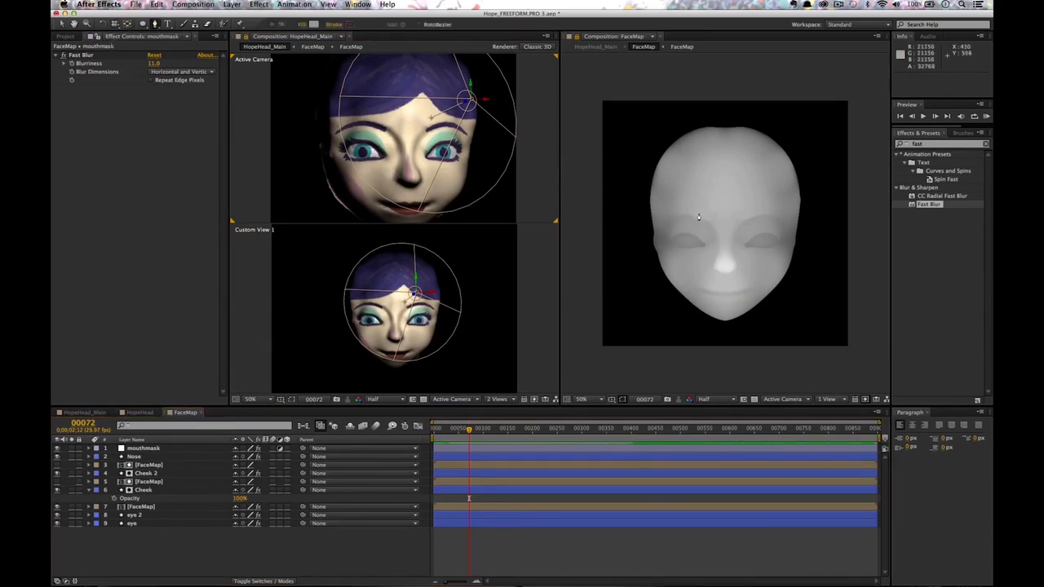
click(709, 229)
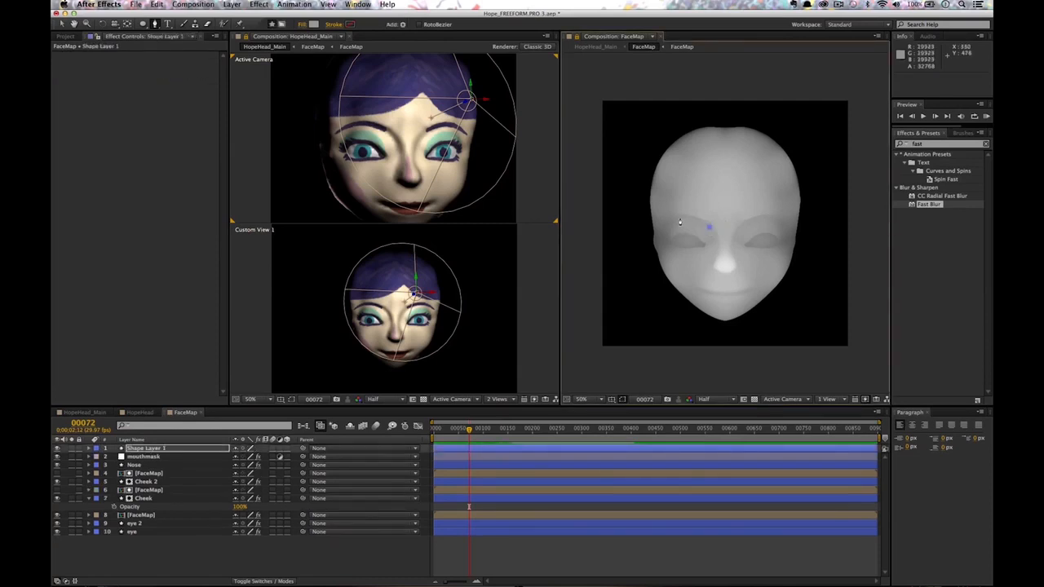
click(662, 225)
click(670, 254)
click(707, 258)
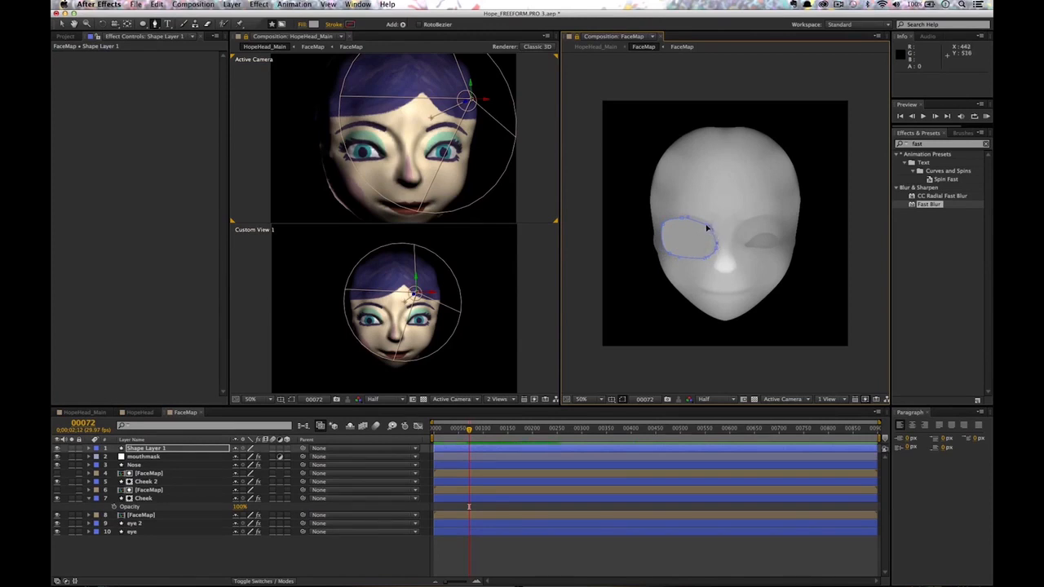
drag(931, 205, 666, 242)
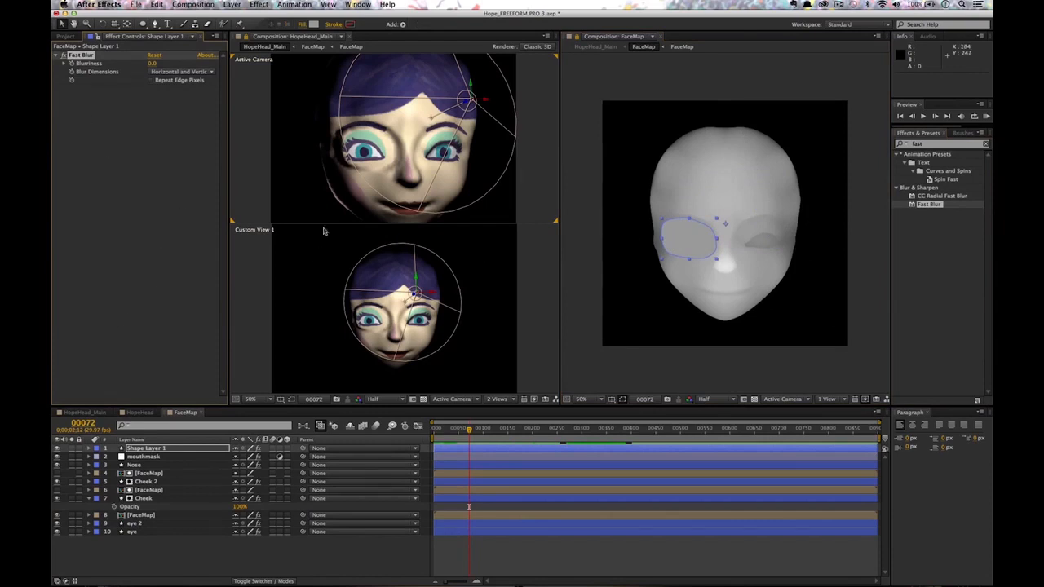
Orbit to a side view and lower Shape Layer 1's opacity to 71%.
key(c)
drag(411, 139, 469, 141)
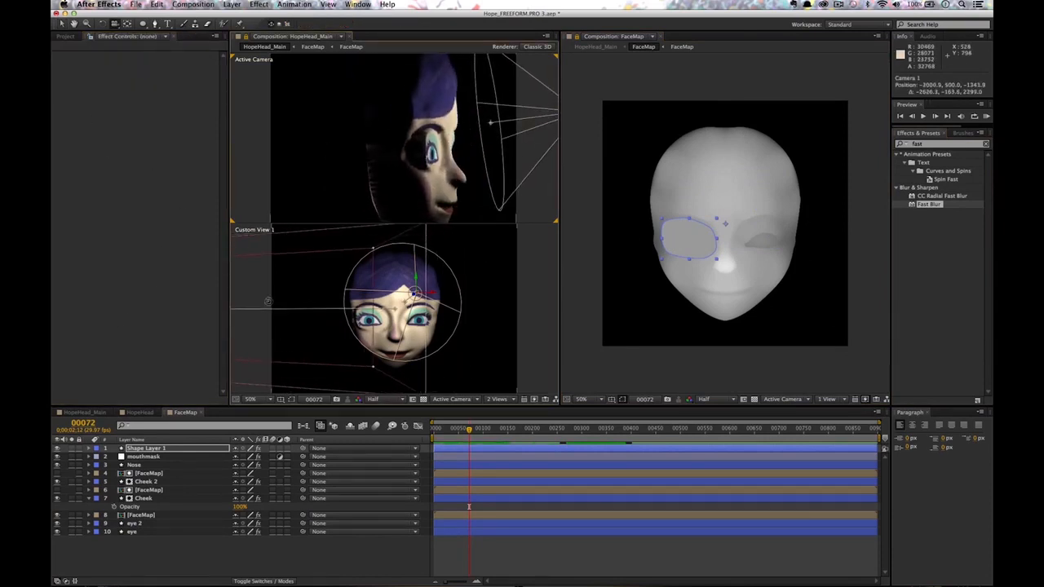
click(147, 450)
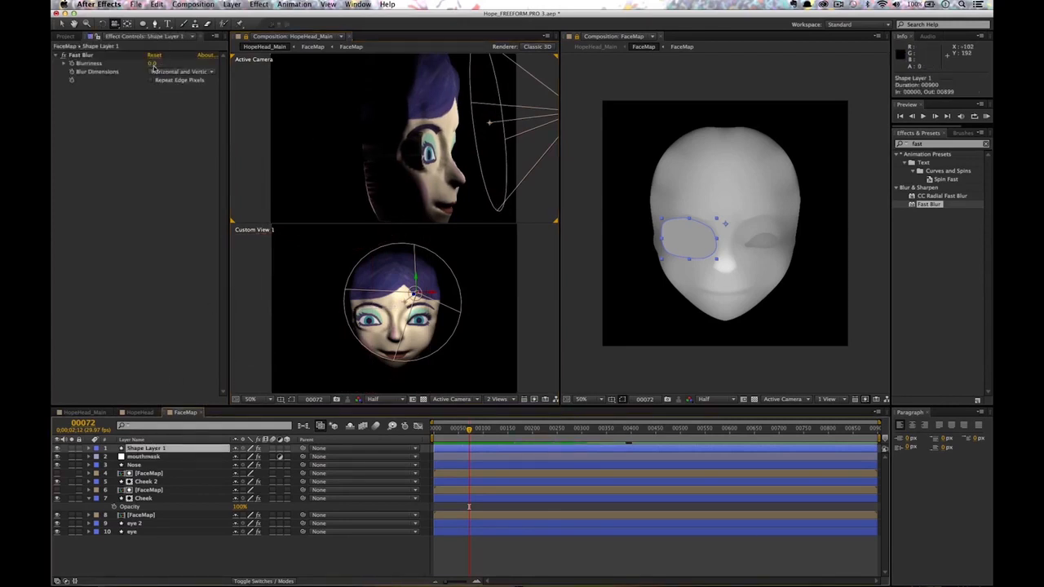
key(t)
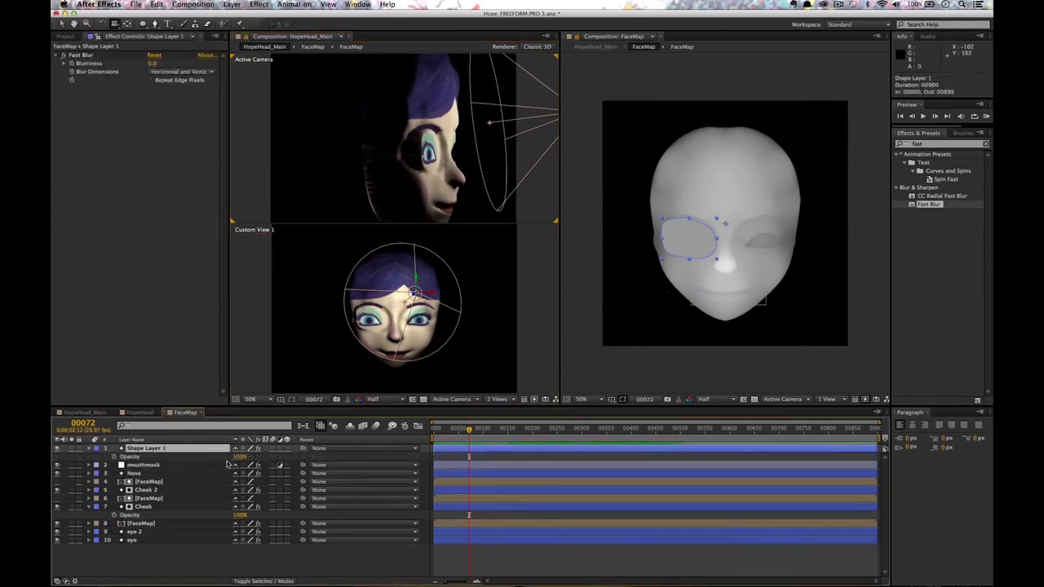
mouse_move(240, 461)
mouse_down()
mouse_move(221, 461)
mouse_move(269, 462)
mouse_move(259, 460)
mouse_up()
Darken the eye shape's grey fill, raise its blur to 23, and reduce opacity to 68%.
click(196, 450)
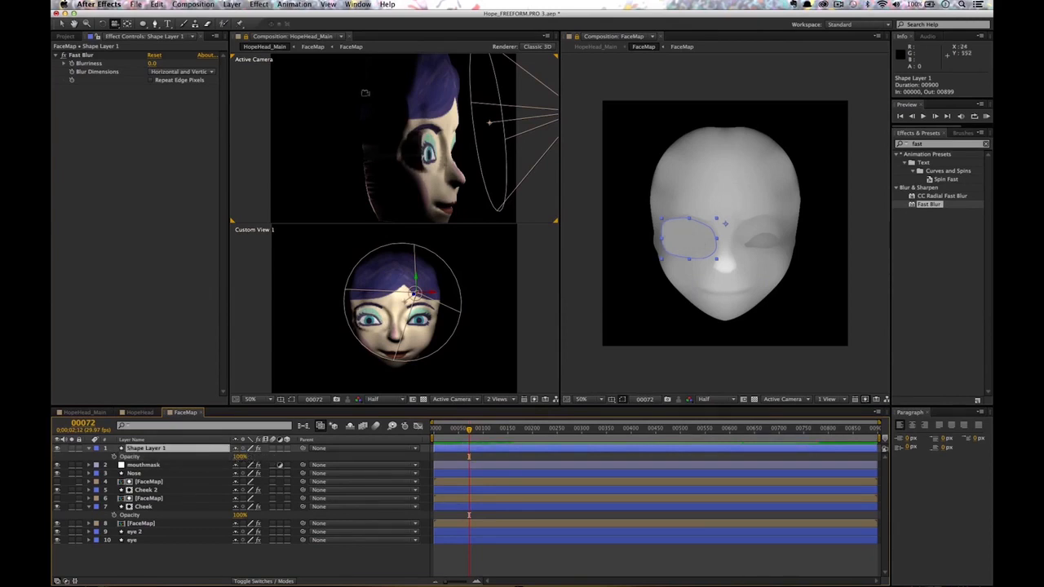
click(313, 25)
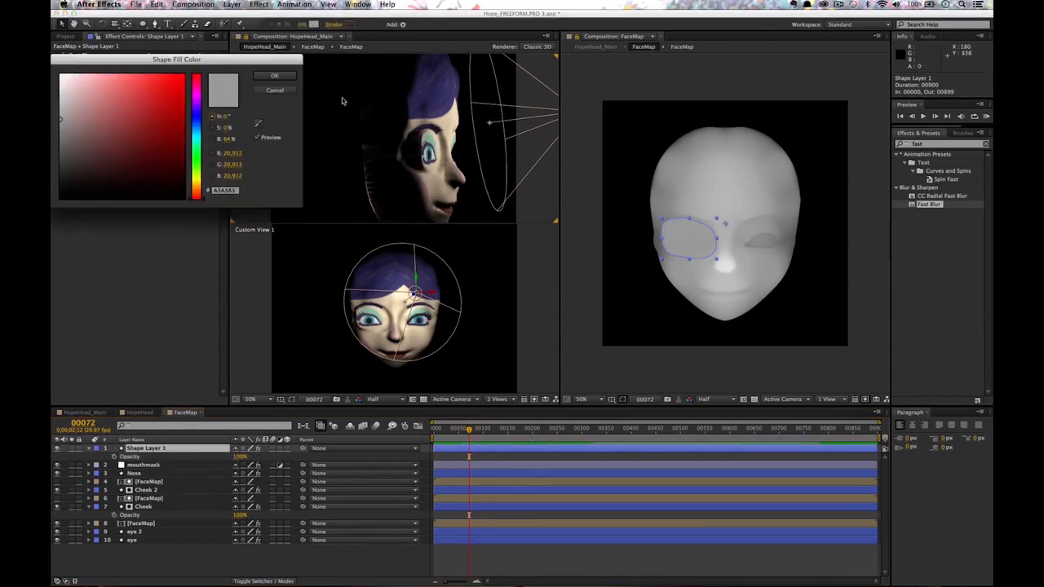
drag(60, 119, 56, 123)
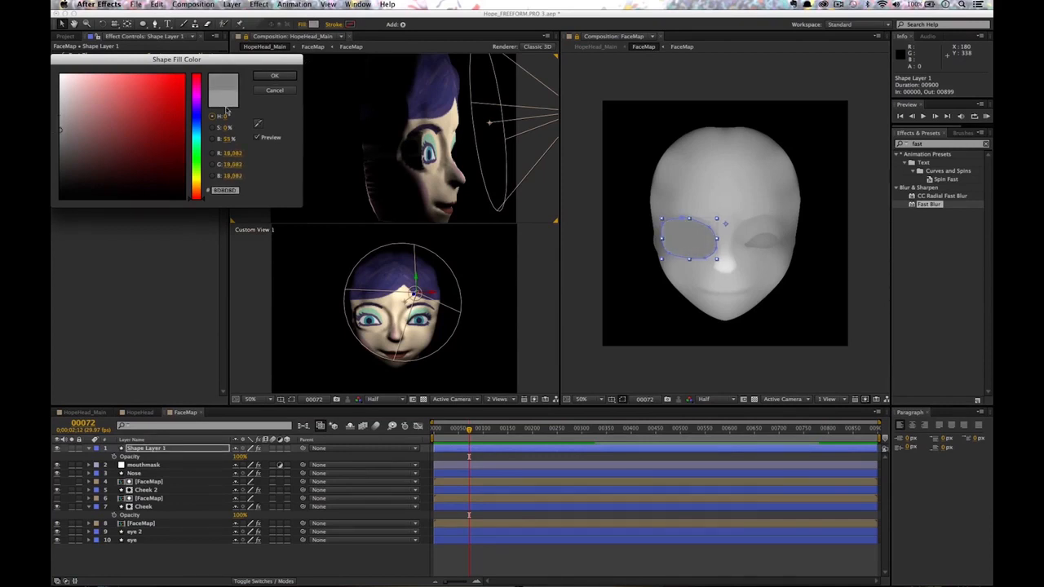
click(267, 76)
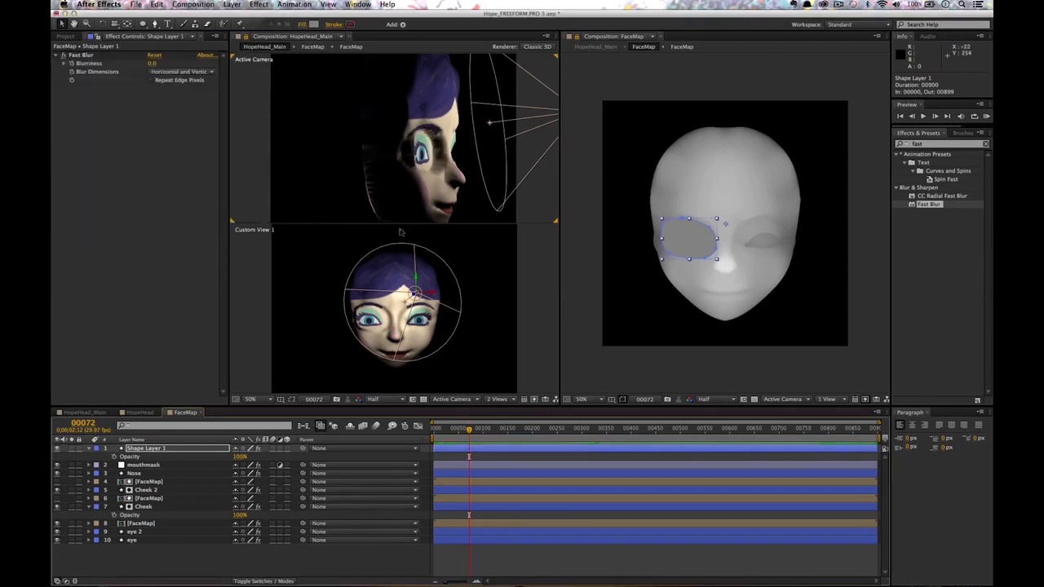
click(208, 450)
drag(151, 65, 155, 63)
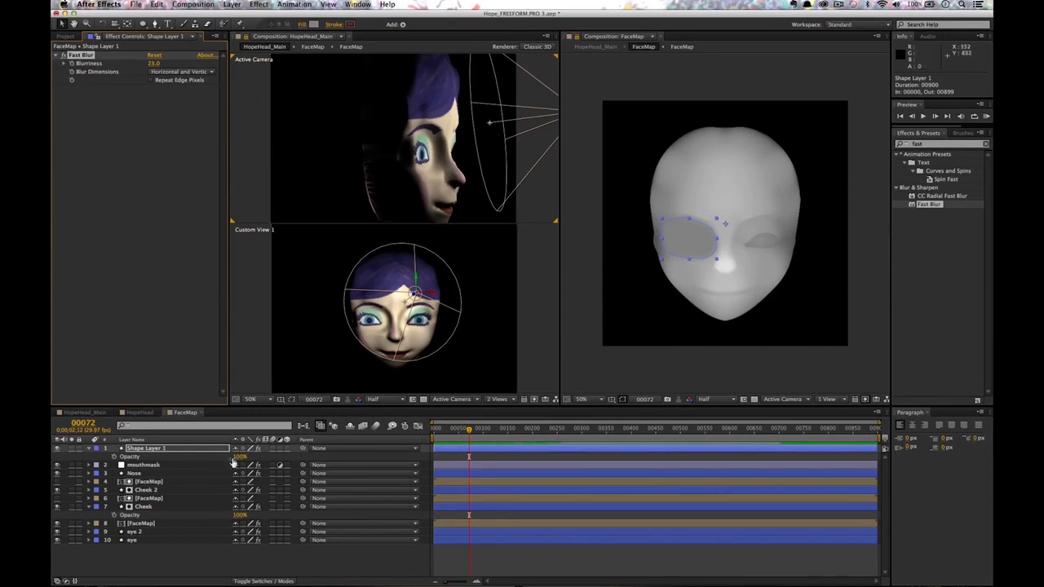
drag(237, 460, 224, 458)
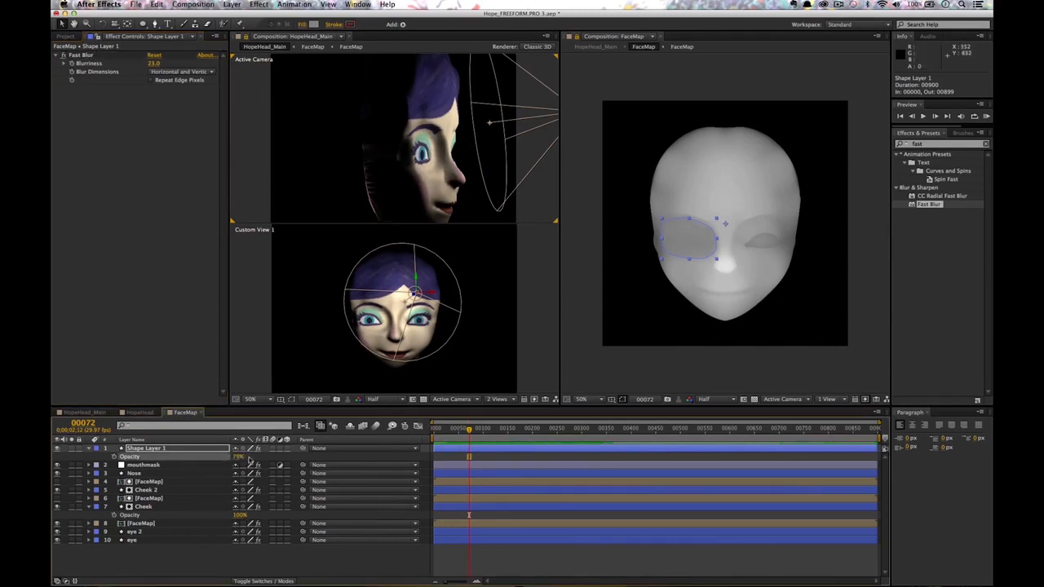
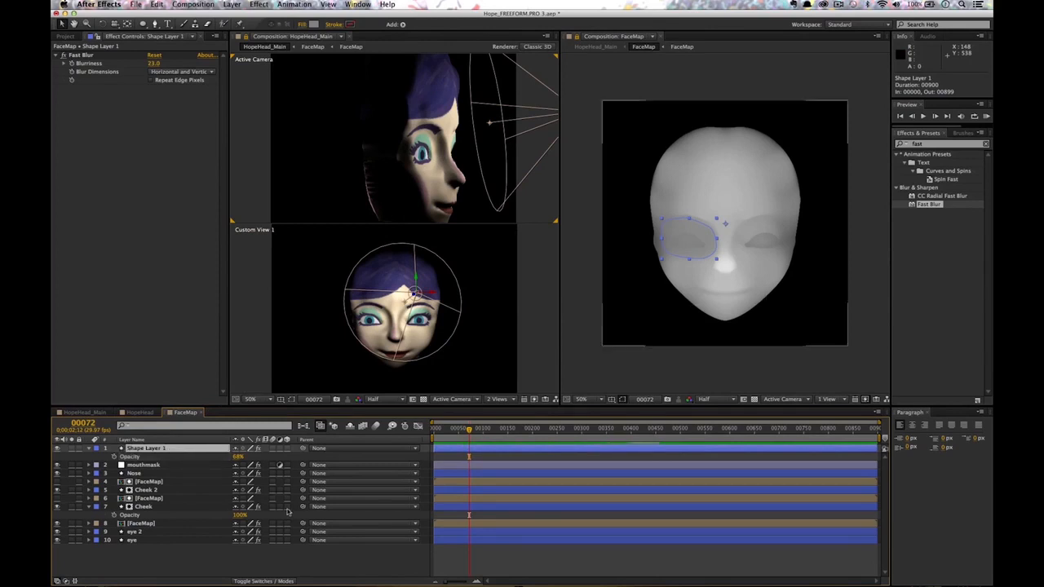
Switch the timeline to Modes and set Shape Layer 1's blending mode to Multiply.
click(261, 582)
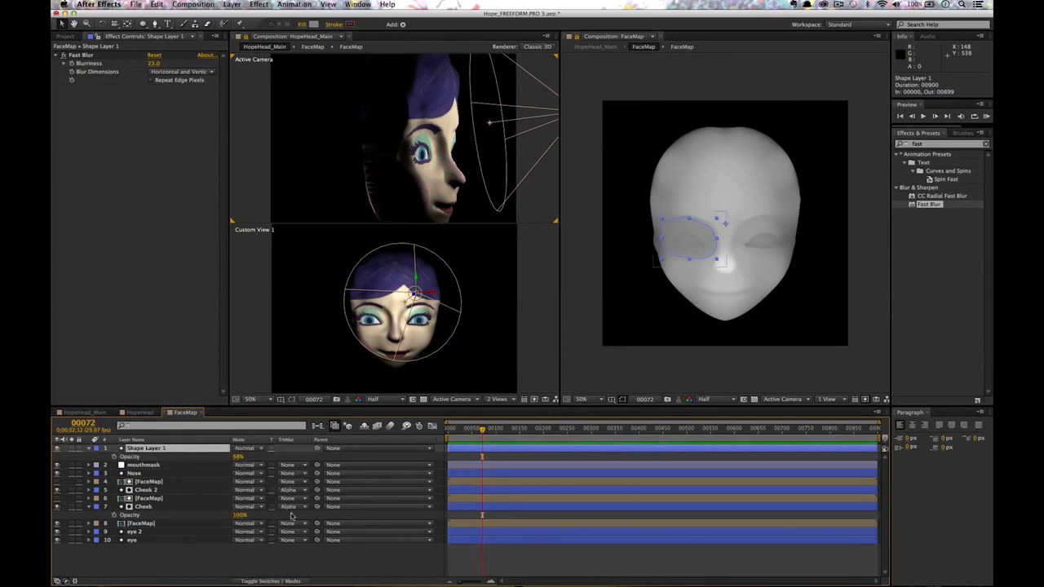
click(249, 449)
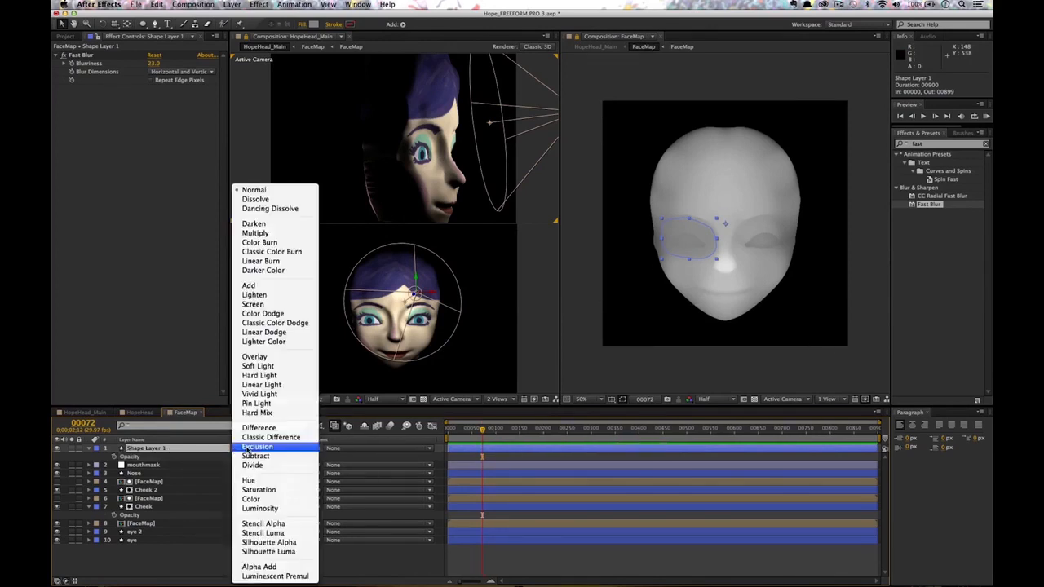
click(255, 234)
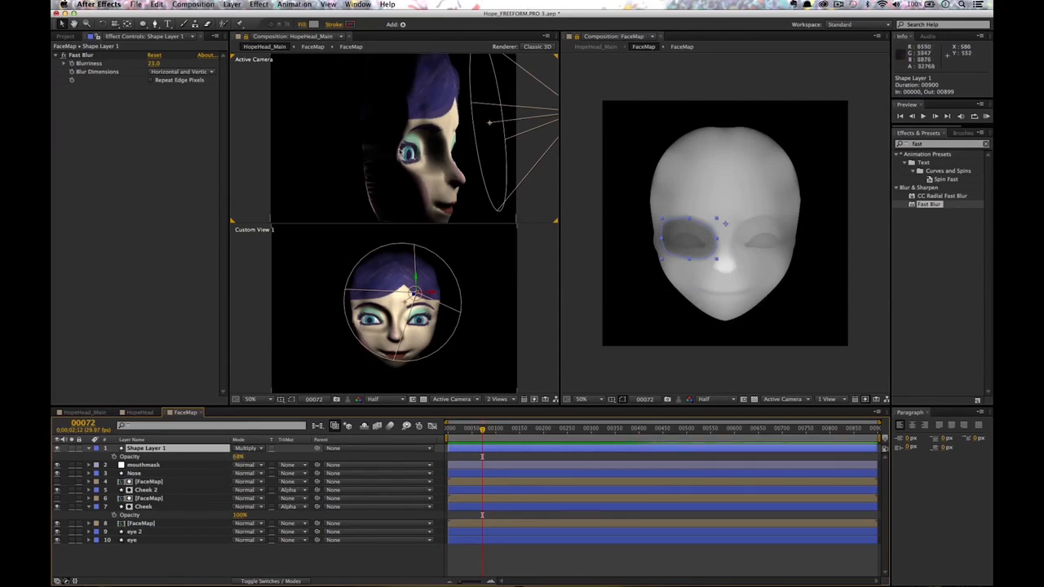
Lower the eye shape's opacity to 17% and orbit the camera to check it.
drag(237, 462, 232, 458)
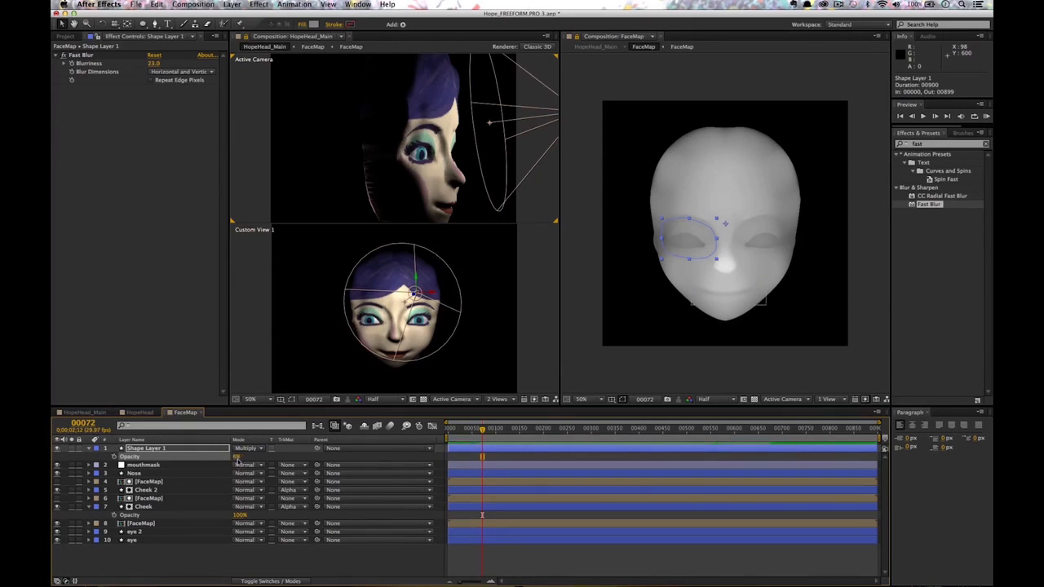
click(58, 450)
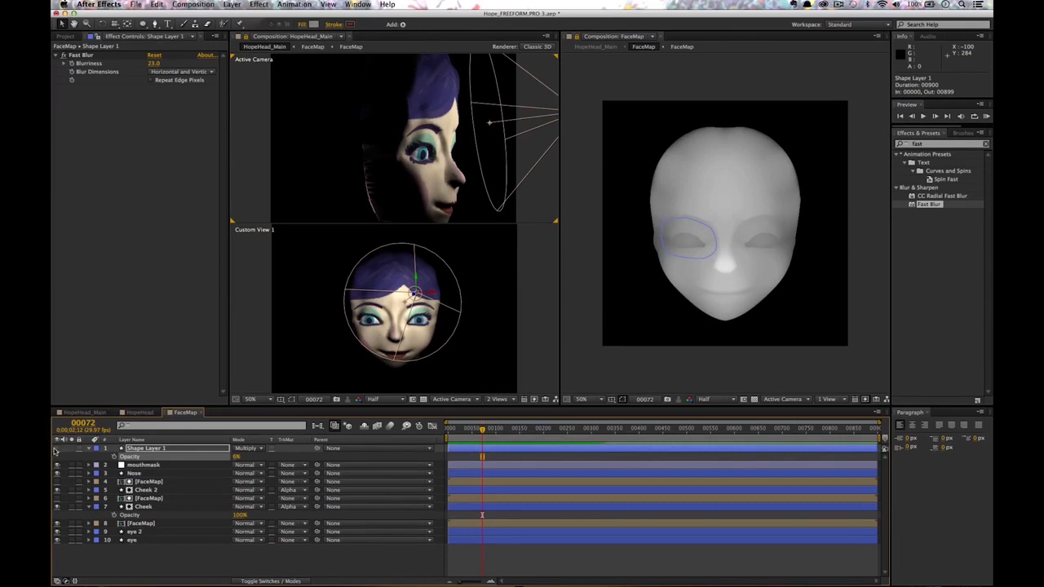
click(236, 458)
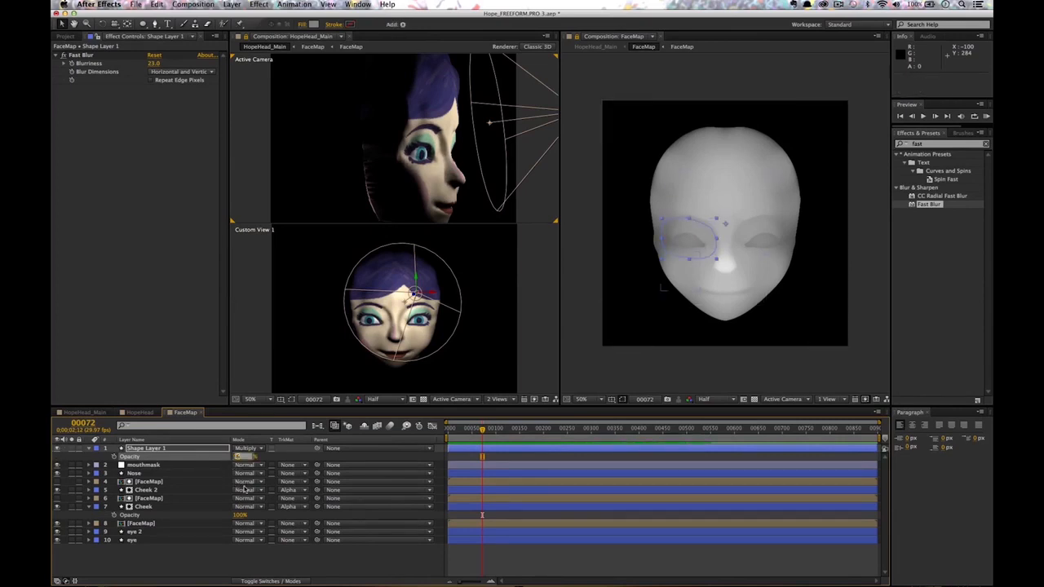
text(8)
click(266, 460)
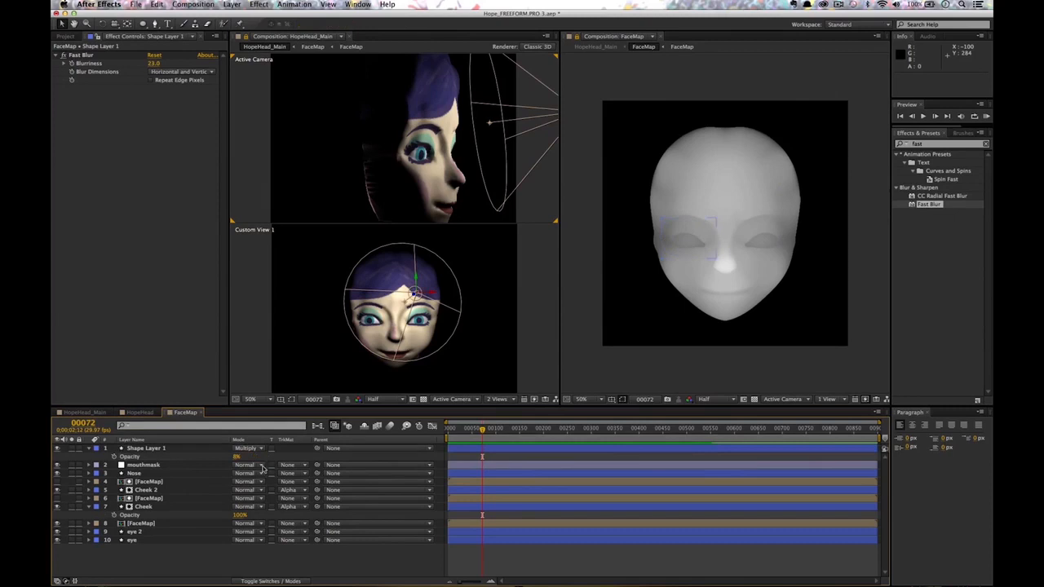
click(239, 457)
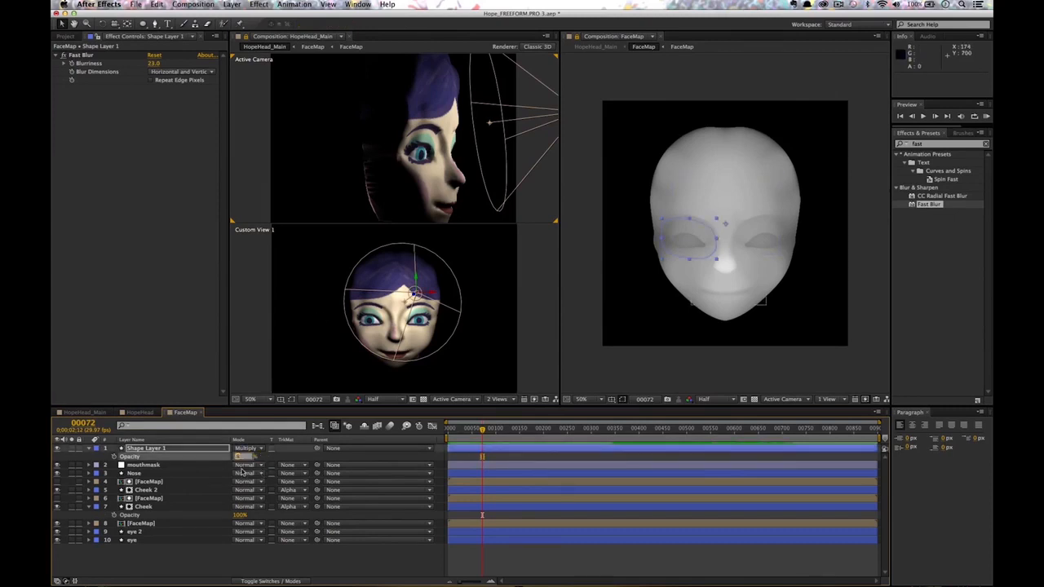
click(264, 461)
click(234, 458)
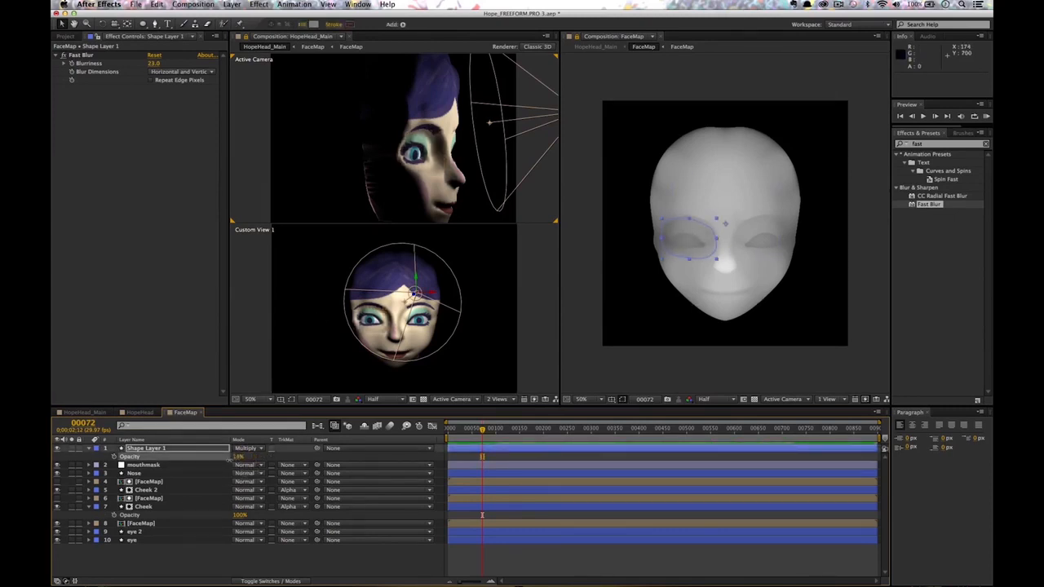
drag(232, 460, 227, 463)
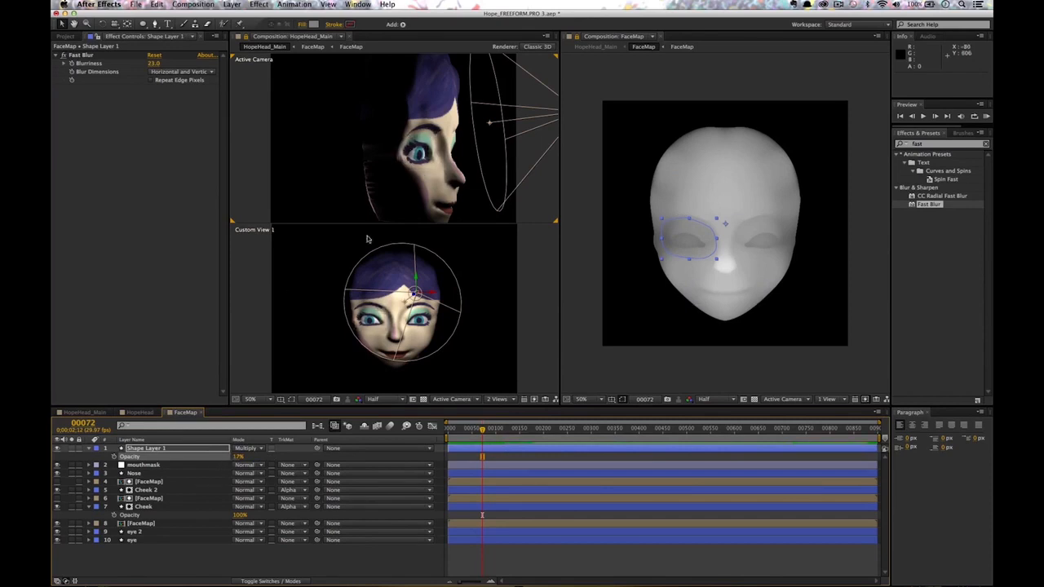
key(c)
drag(470, 168, 482, 147)
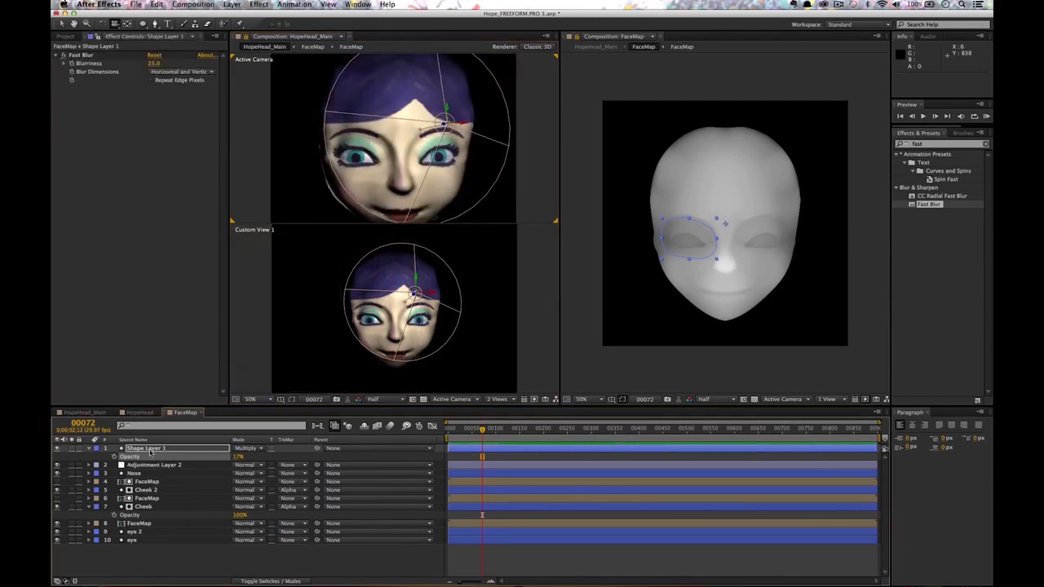
Rename Shape Layer 1 to EYEMASK.
click(150, 452)
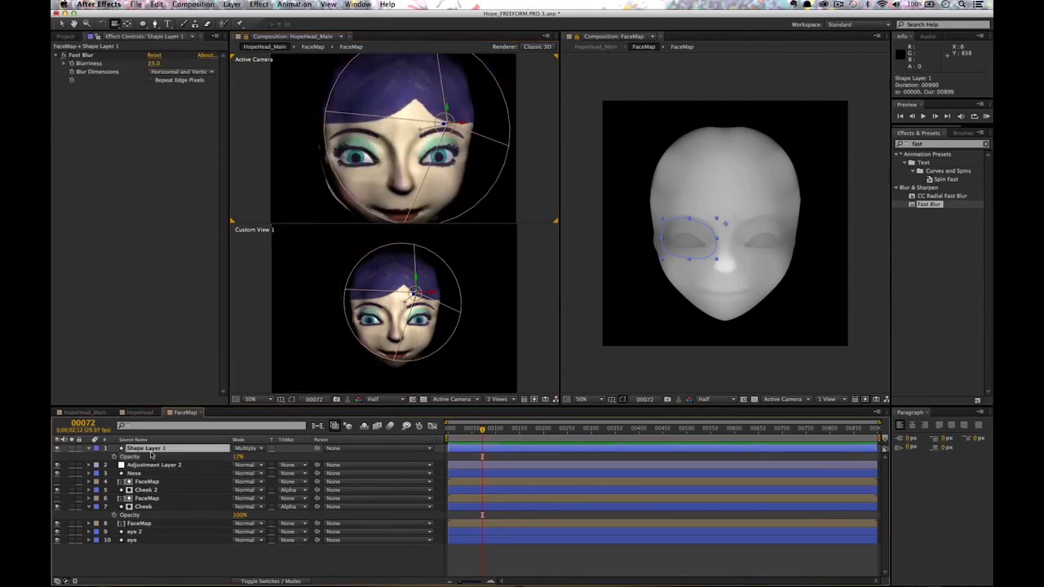
key(Return)
text(EYEMASK)
key(Return)
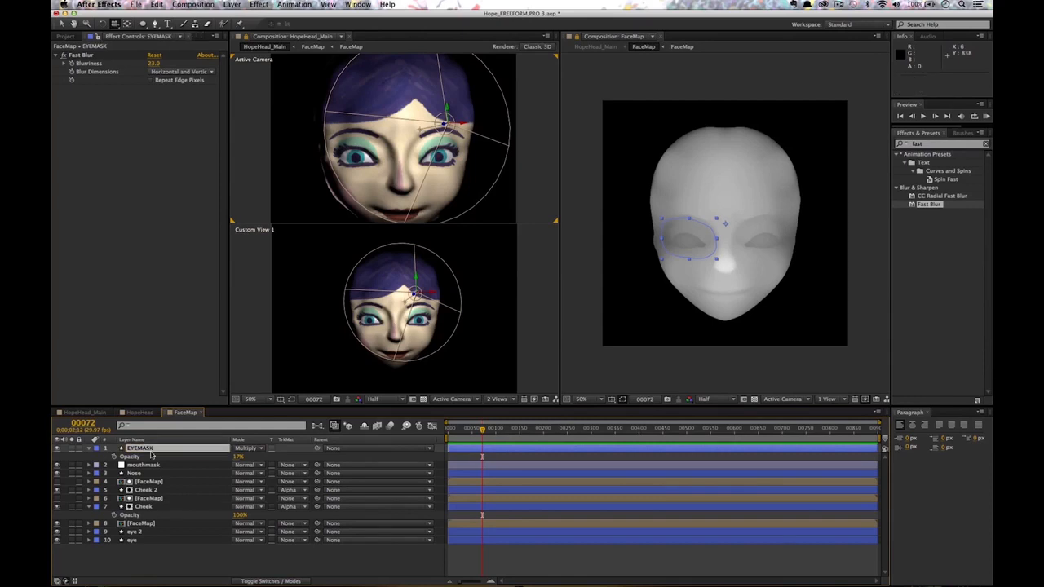
Duplicate EYEMASK and set EYEMASK 2's horizontal scale to -100 to cover the other eye.
key(super+d)
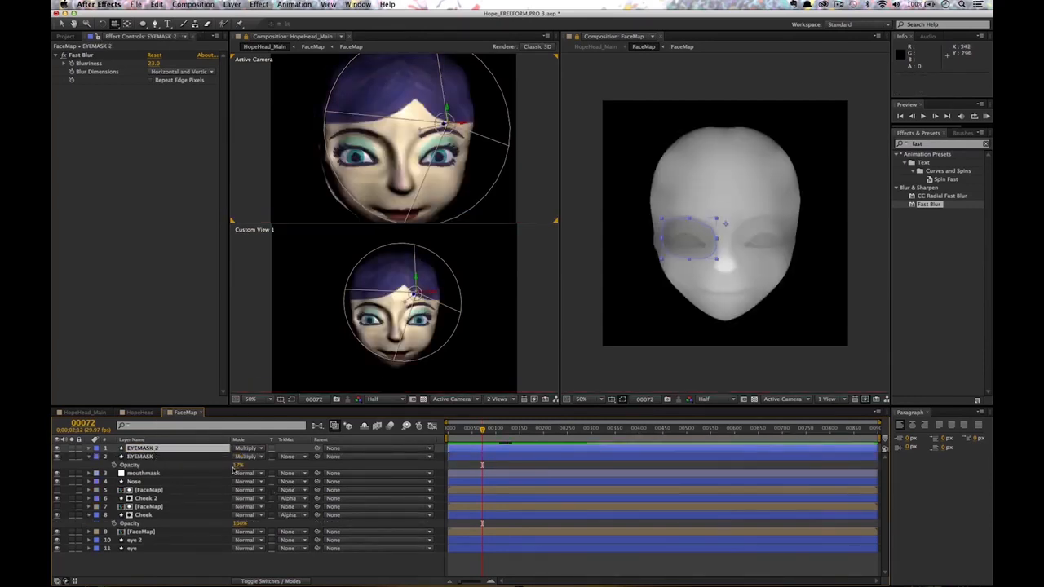
key(s)
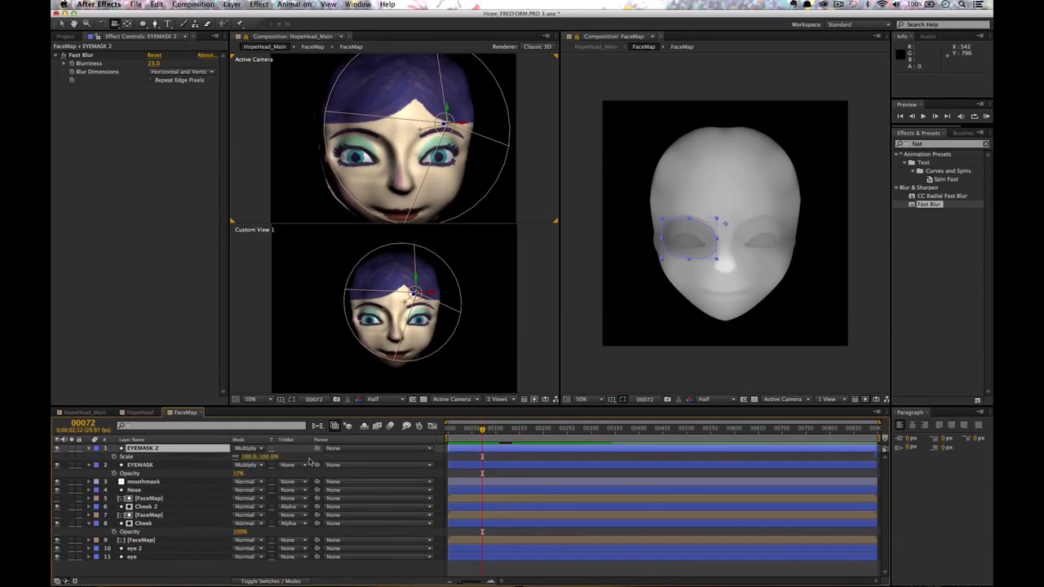
click(250, 457)
text(-100)
key(Return)
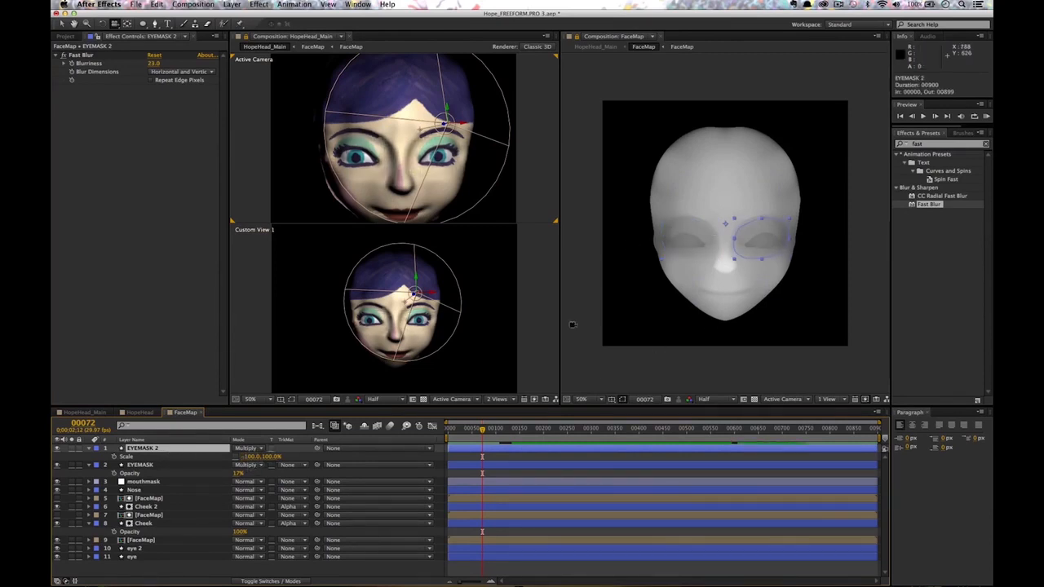
drag(170, 448, 244, 479)
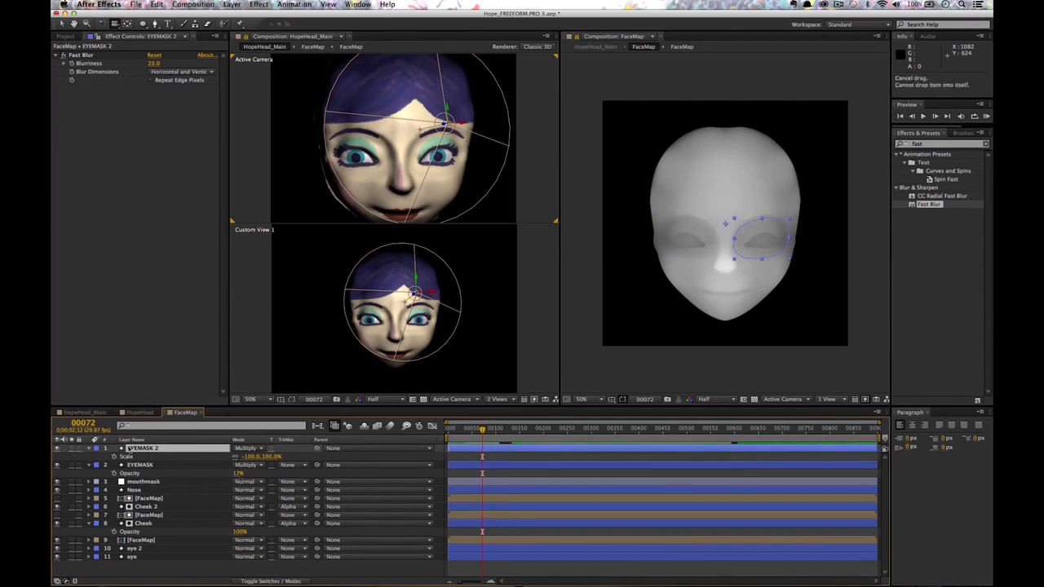
click(89, 451)
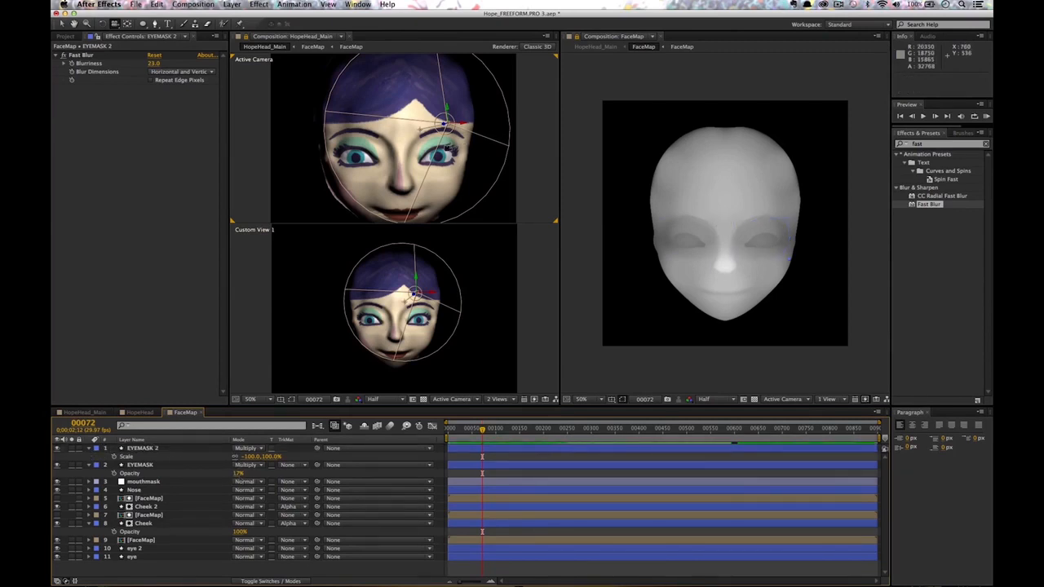
Orbit to a side view and collapse the eye mask layers' properties.
mouse_move(469, 182)
mouse_down()
mouse_move(524, 167)
mouse_move(445, 169)
mouse_move(452, 189)
mouse_up()
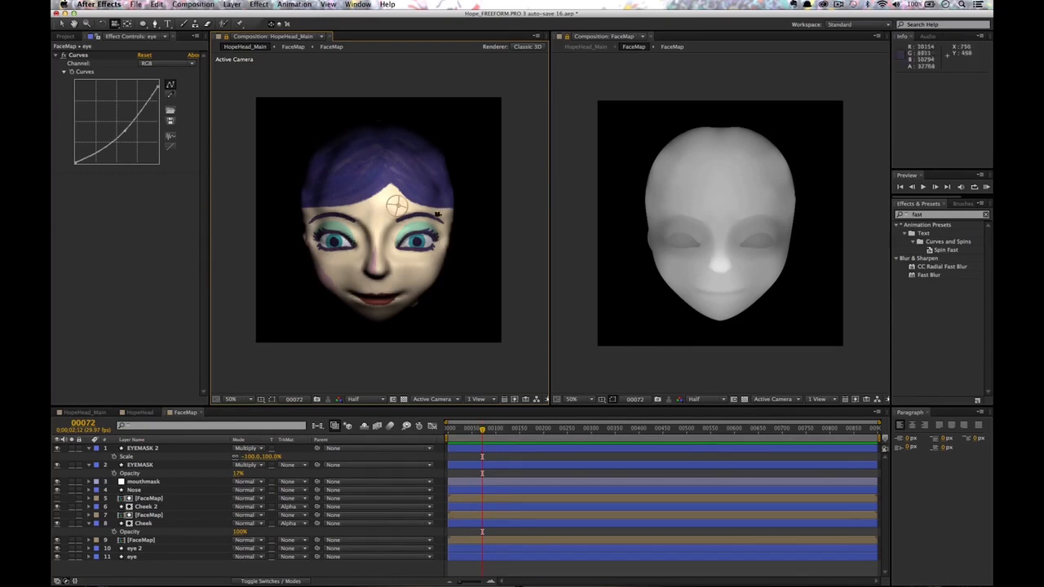
click(88, 451)
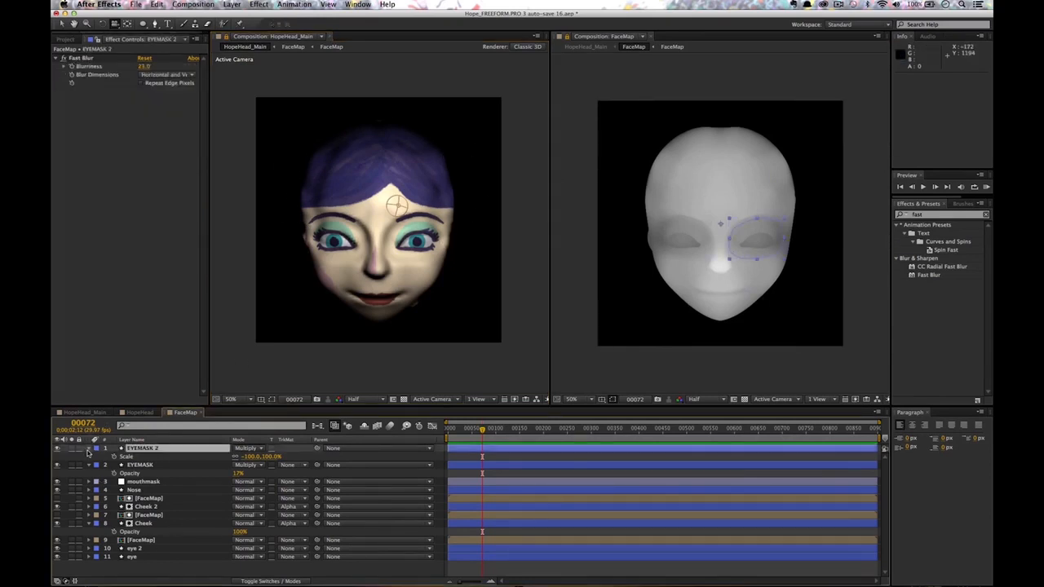
click(89, 449)
click(89, 457)
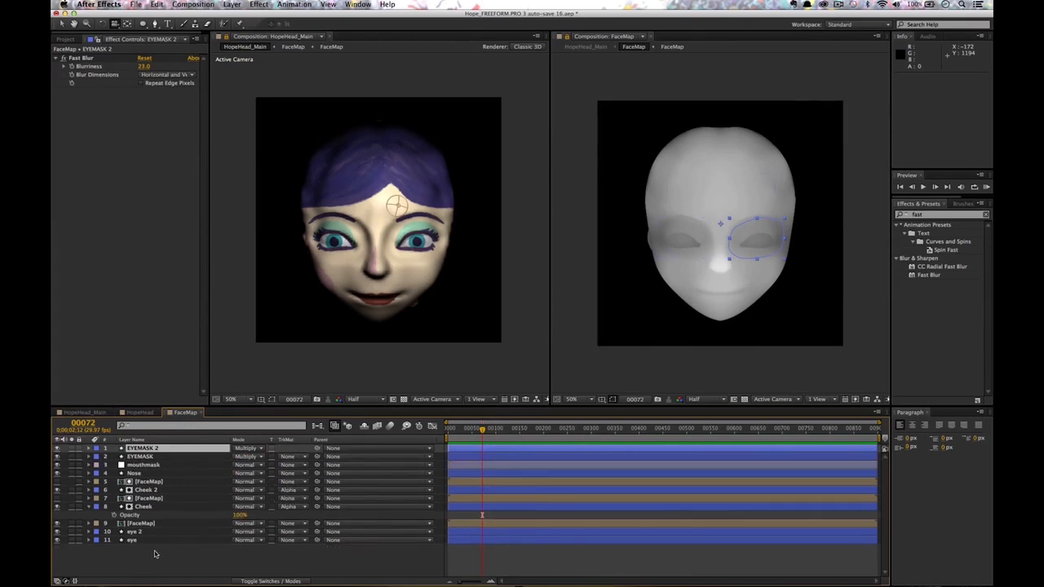
click(156, 554)
key(g)
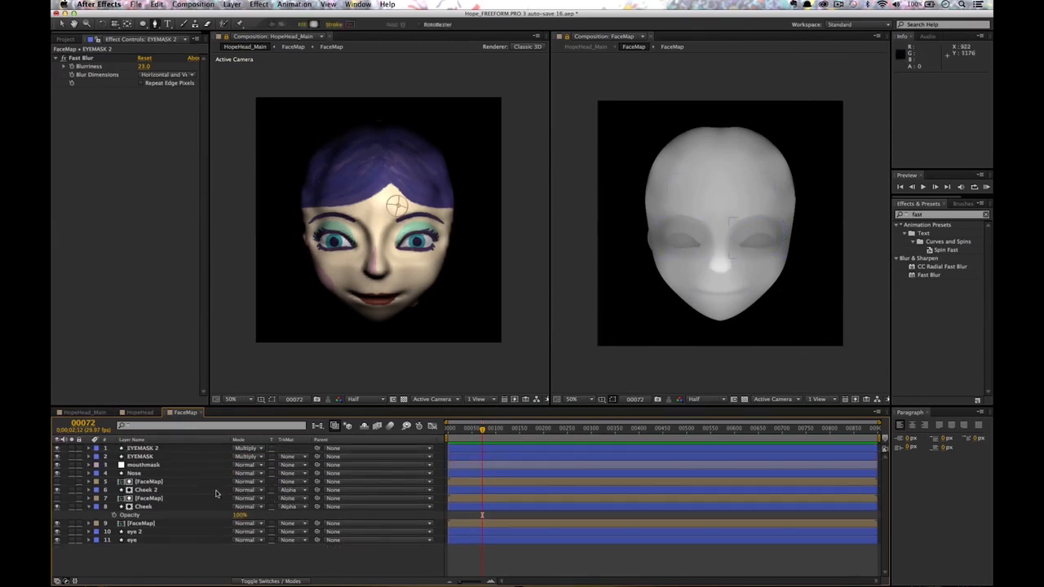
Draw a closed Pen shape from just above the brows over the top of the head.
click(89, 506)
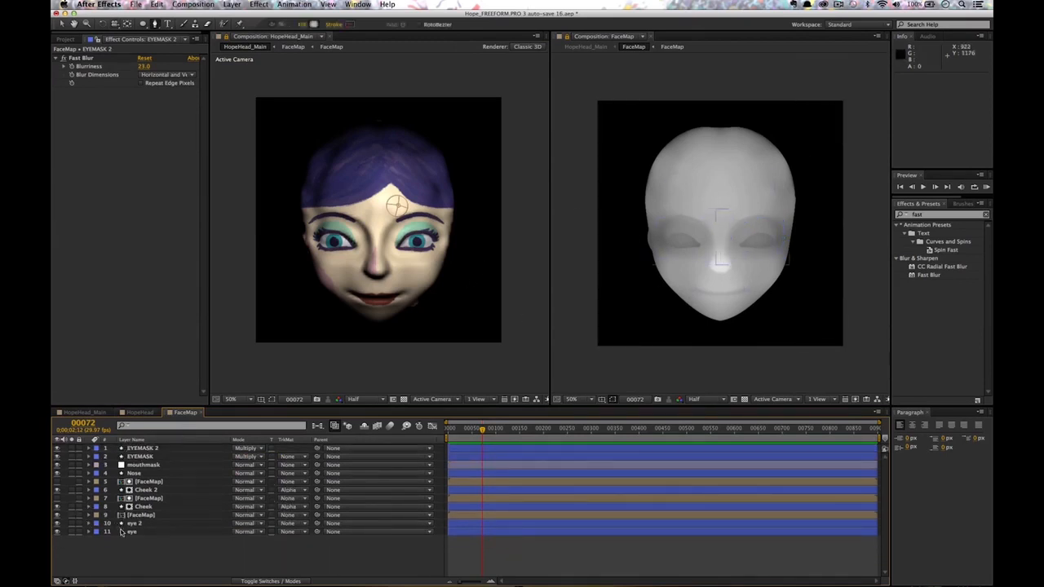
click(643, 222)
drag(662, 195, 755, 143)
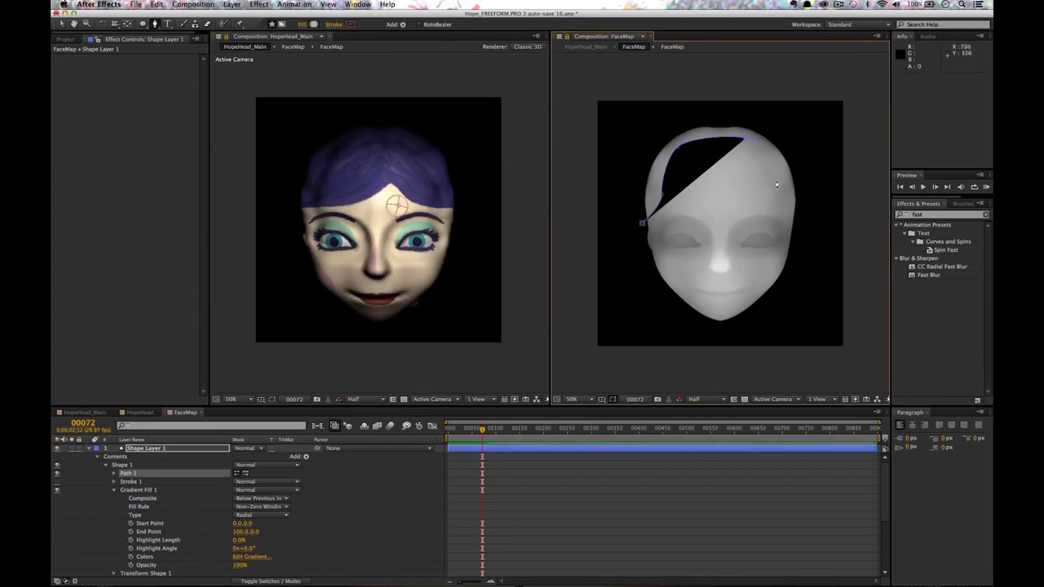
drag(782, 183, 787, 192)
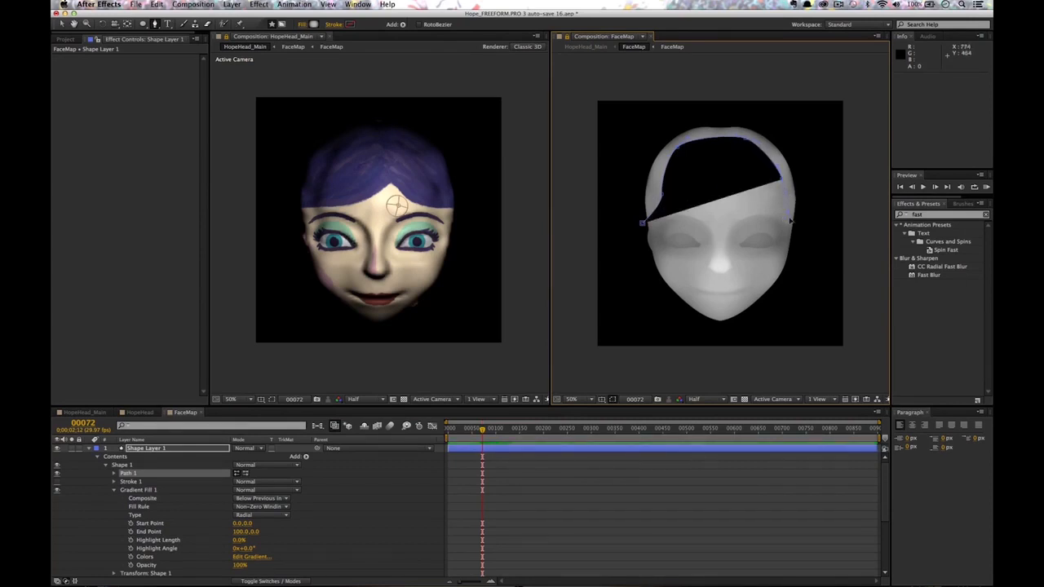
click(791, 221)
click(870, 76)
click(568, 64)
click(590, 225)
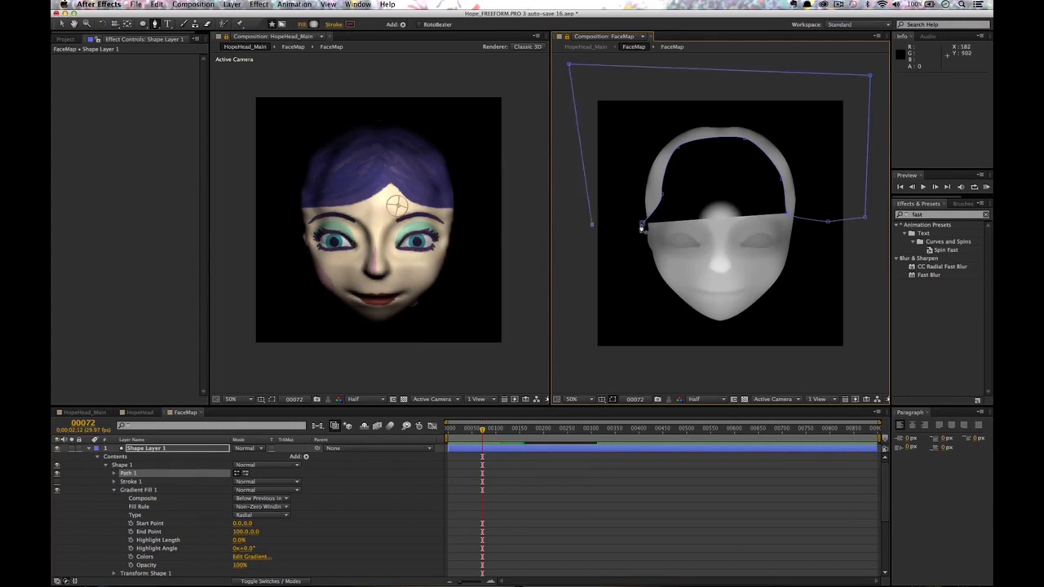
click(314, 25)
Change the new shape's fill from Radial Gradient to Solid Color and orbit to inspect.
click(290, 90)
click(302, 24)
click(76, 76)
click(145, 134)
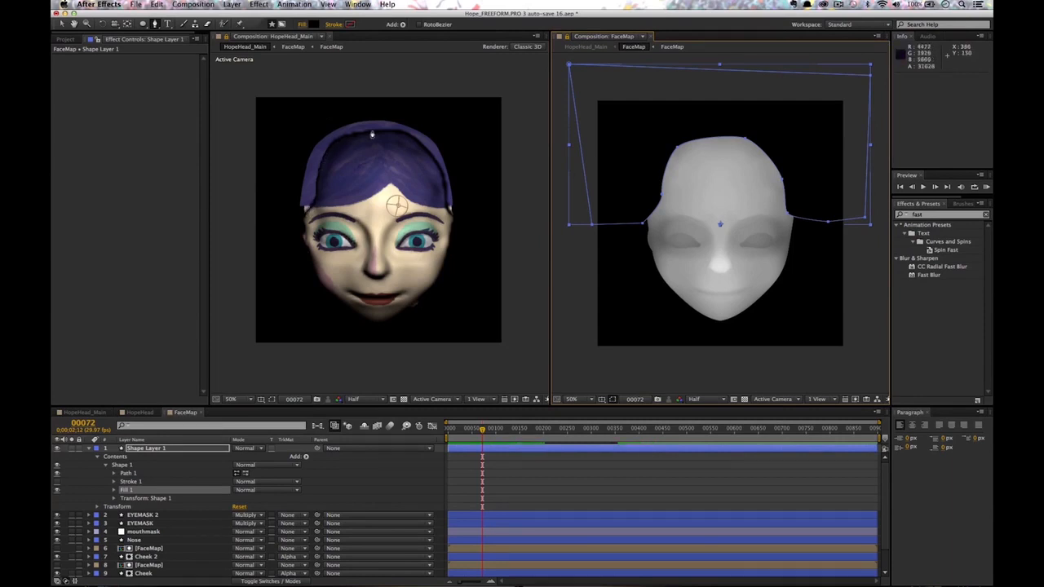
key(c)
drag(393, 157, 481, 130)
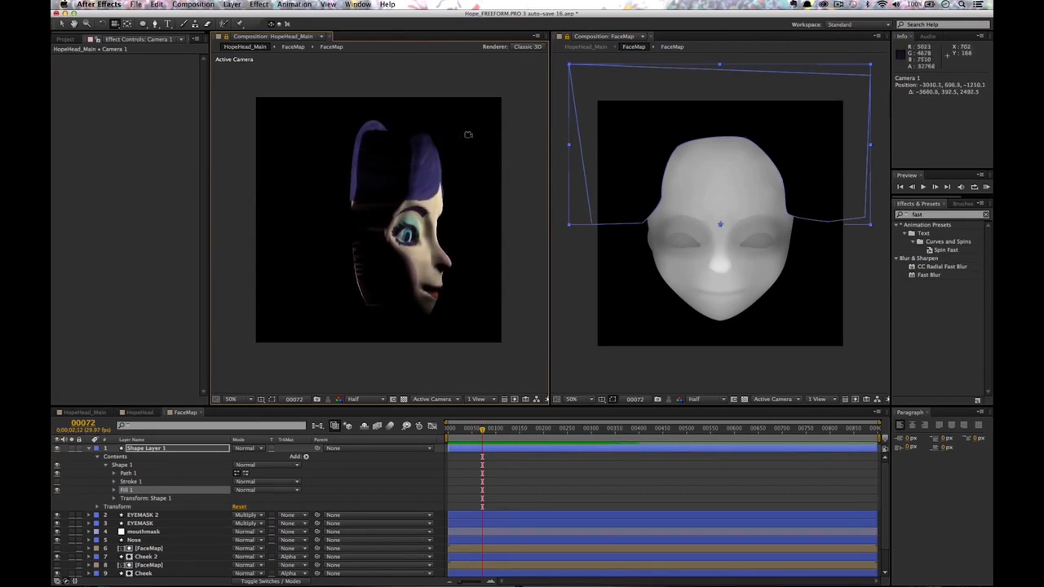
Drag the head outline's top and right vertices so it hugs the face.
drag(394, 142, 418, 138)
drag(388, 172, 398, 168)
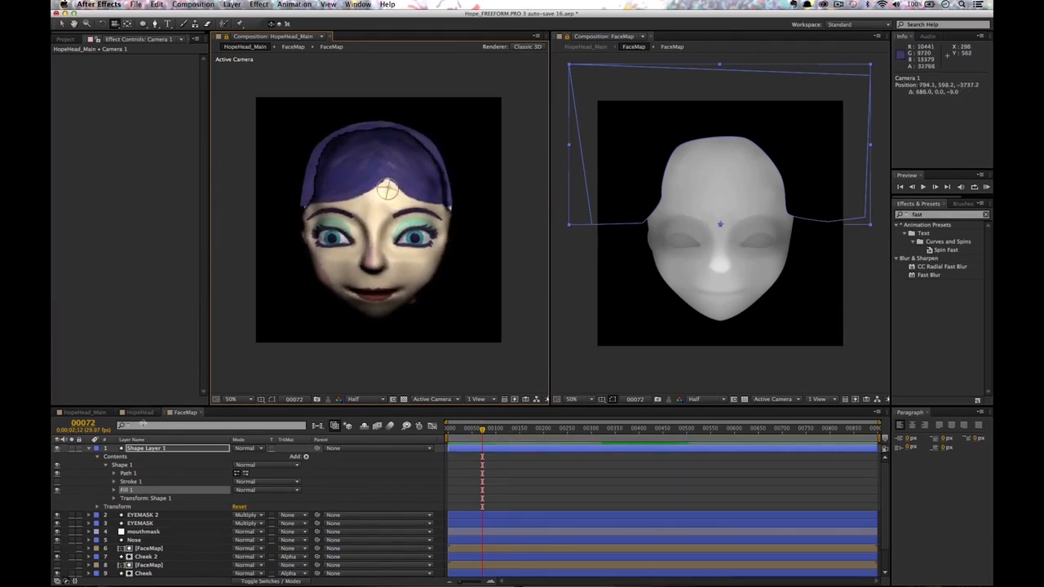
click(150, 449)
key(v)
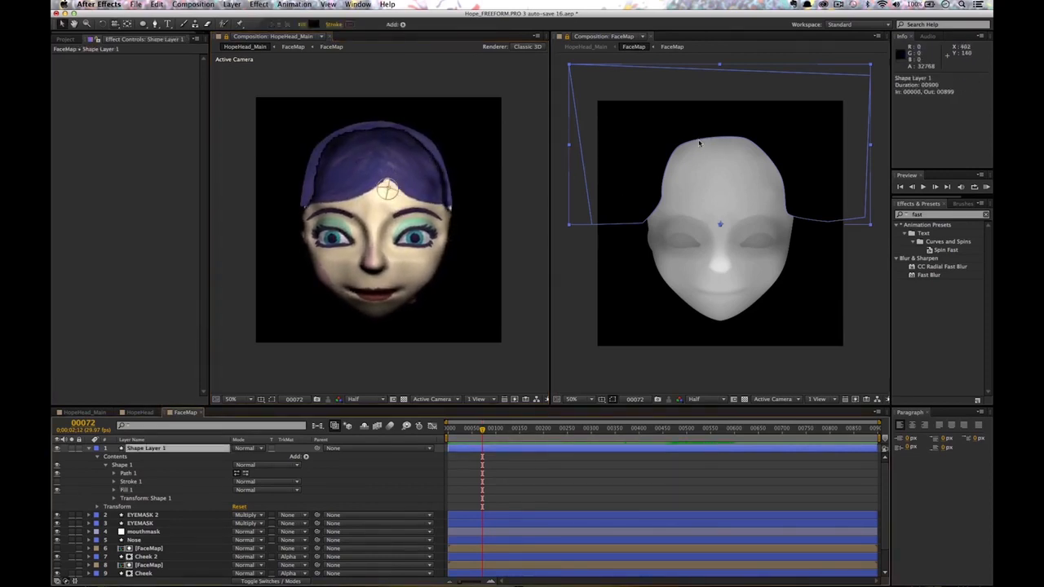
click(705, 140)
click(676, 151)
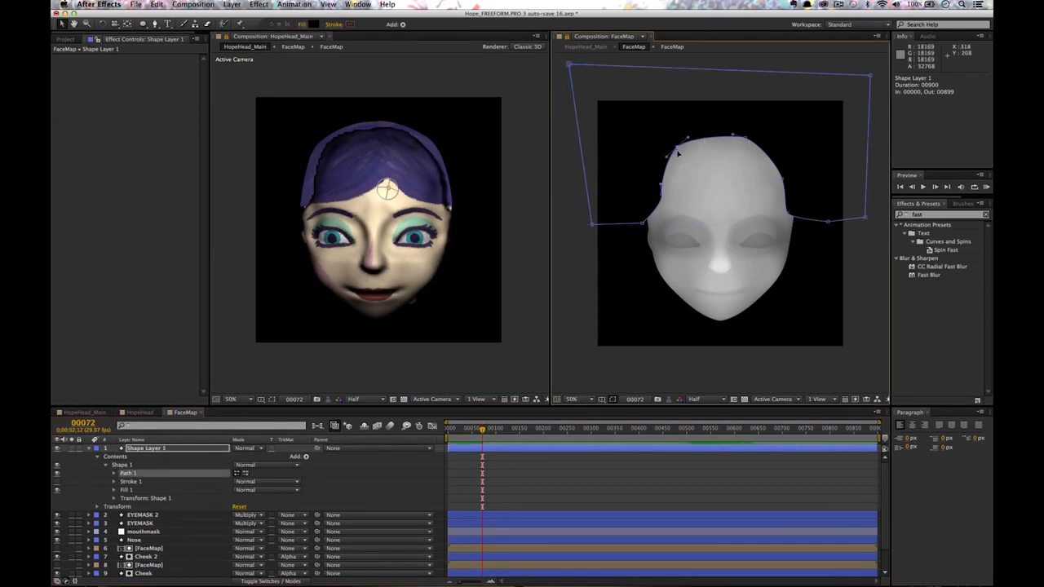
mouse_move(687, 140)
mouse_down()
mouse_move(692, 133)
mouse_move(678, 144)
mouse_up()
drag(744, 137, 733, 129)
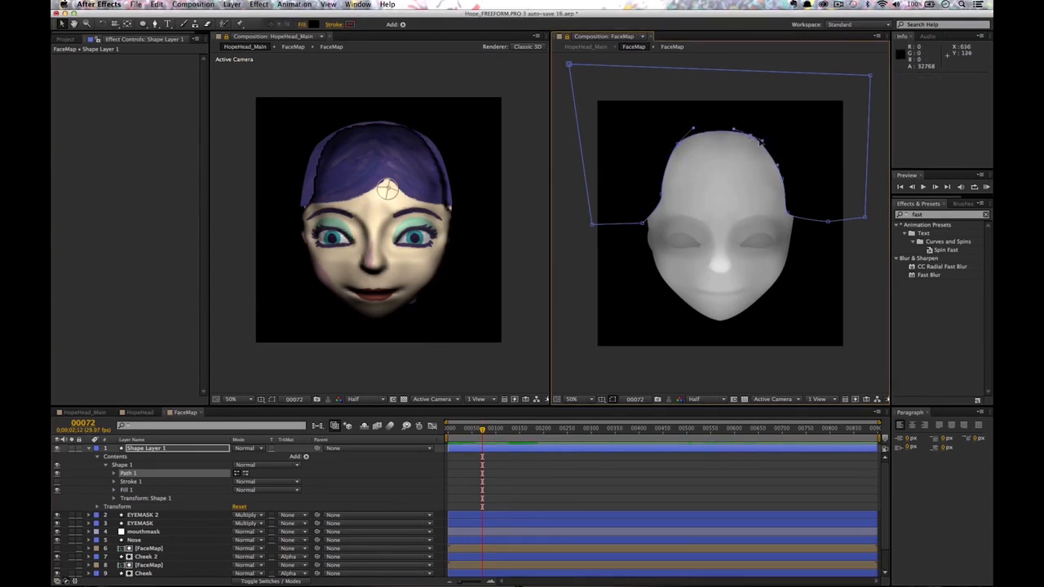
drag(785, 181, 781, 156)
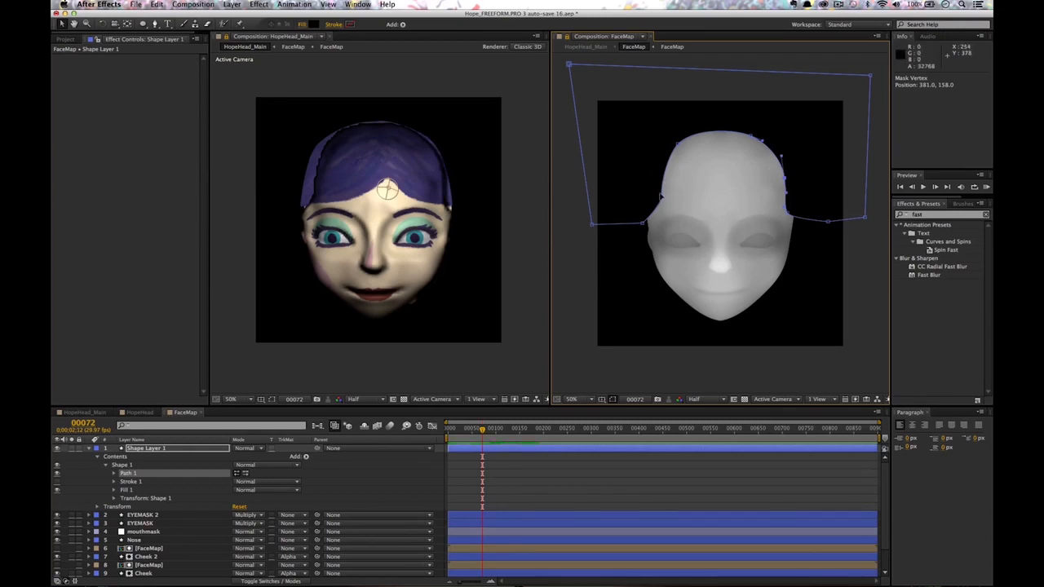
Adjust the outline's left points and apply Fast Blur with Blurriness 24.
click(671, 150)
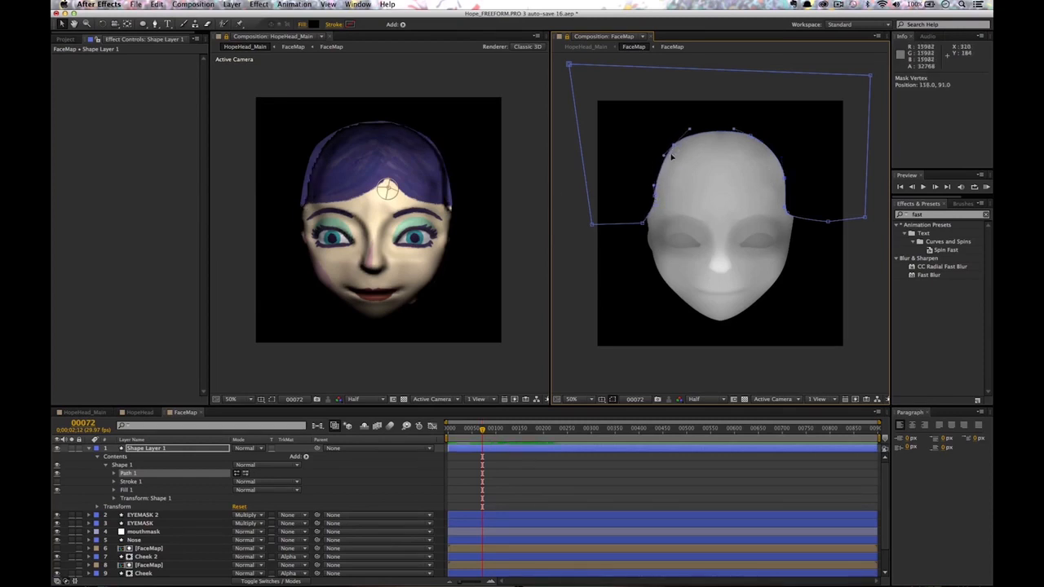
click(653, 190)
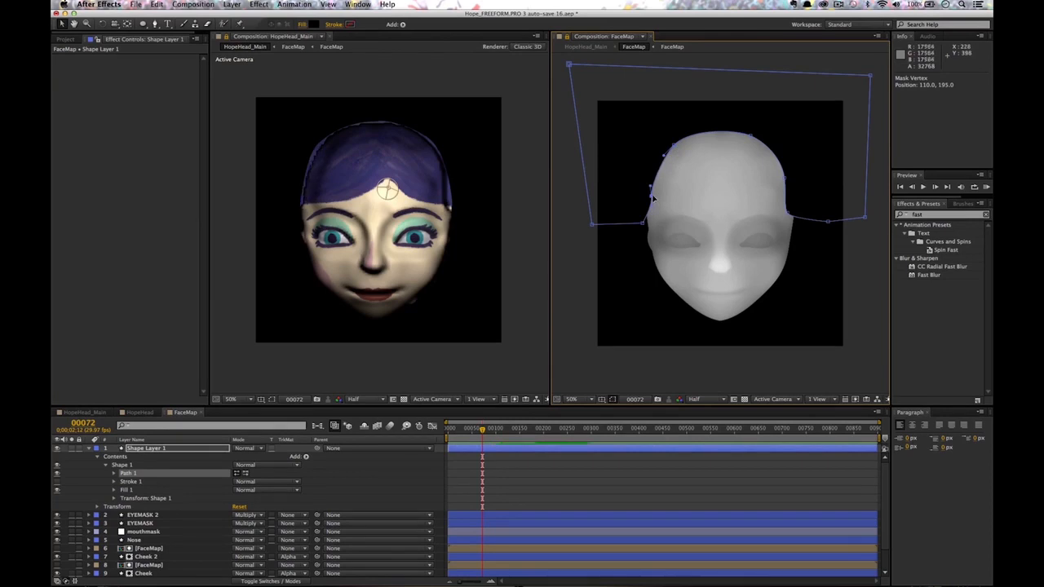
drag(927, 277, 151, 448)
drag(142, 68, 155, 68)
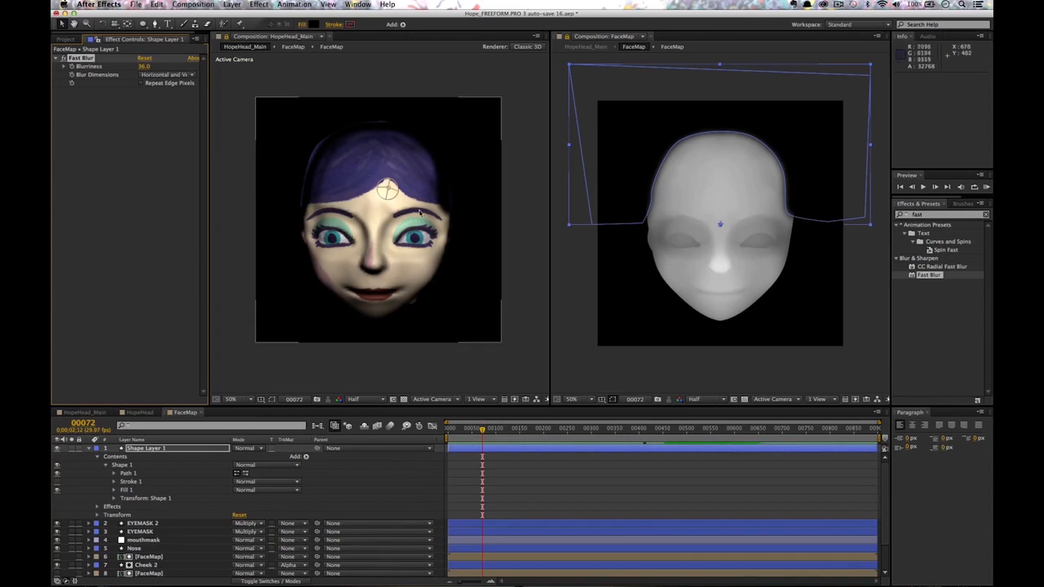
Orbit to a side profile and raise Shape Layer 1's Fast Blur blurriness to 170.
drag(426, 173, 386, 128)
mouse_move(458, 183)
mouse_down()
mouse_move(469, 176)
mouse_move(438, 181)
mouse_up()
click(145, 449)
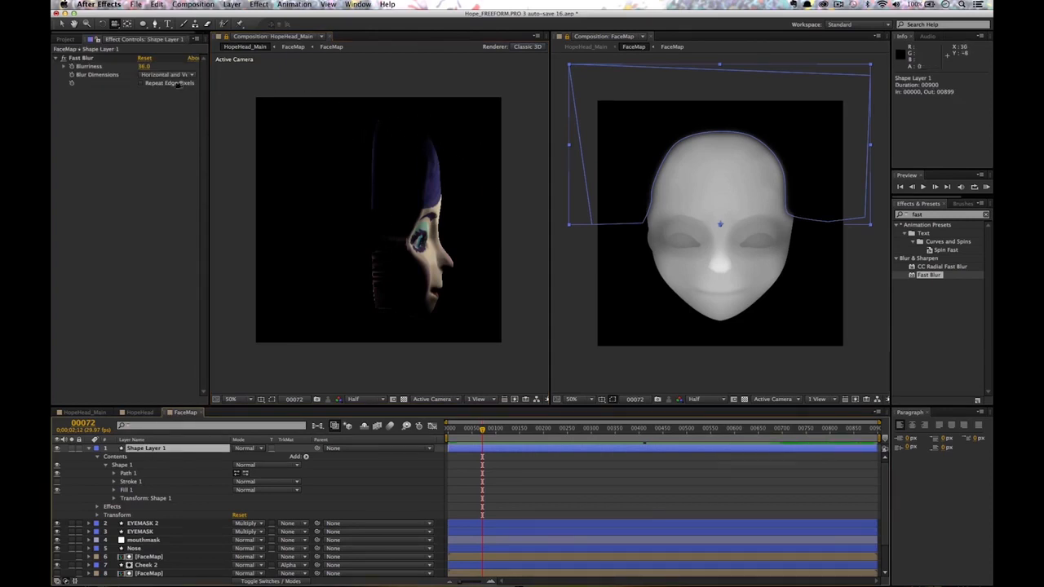
drag(142, 68, 166, 69)
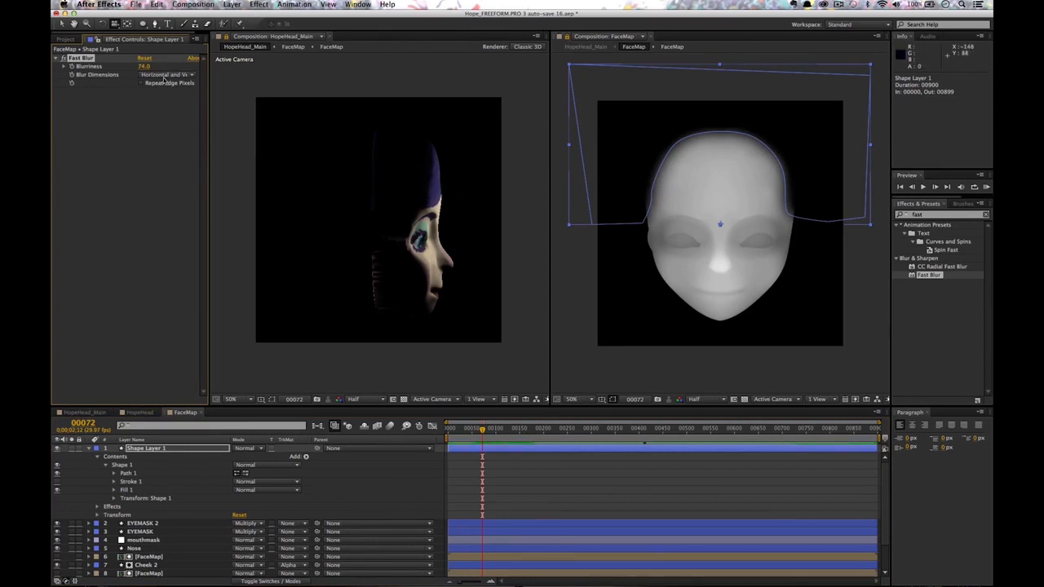
drag(172, 63, 163, 67)
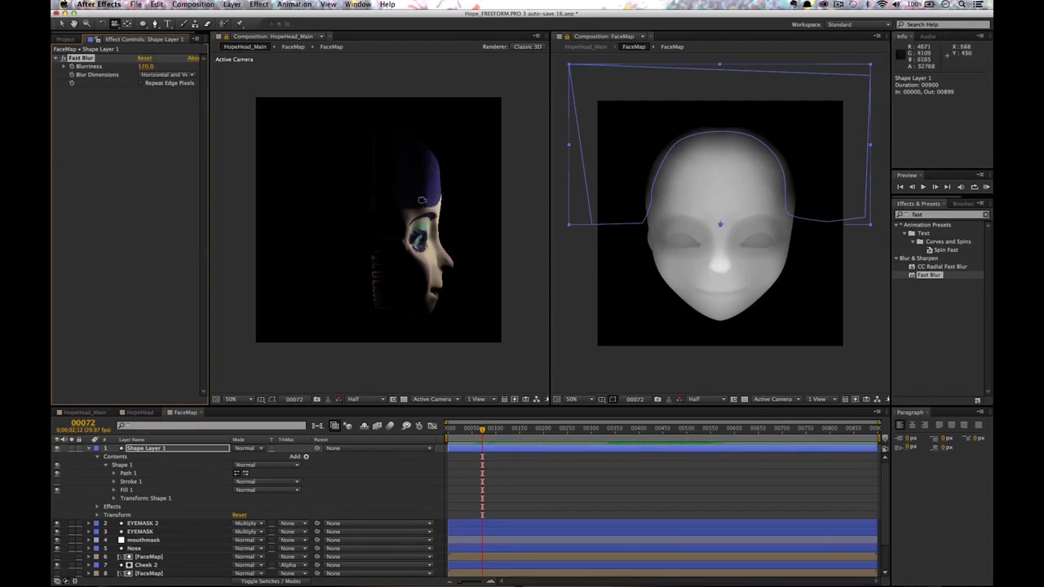
Nudge the outline's right-side vertices to refine its curve, then orbit back to front view.
key(g)
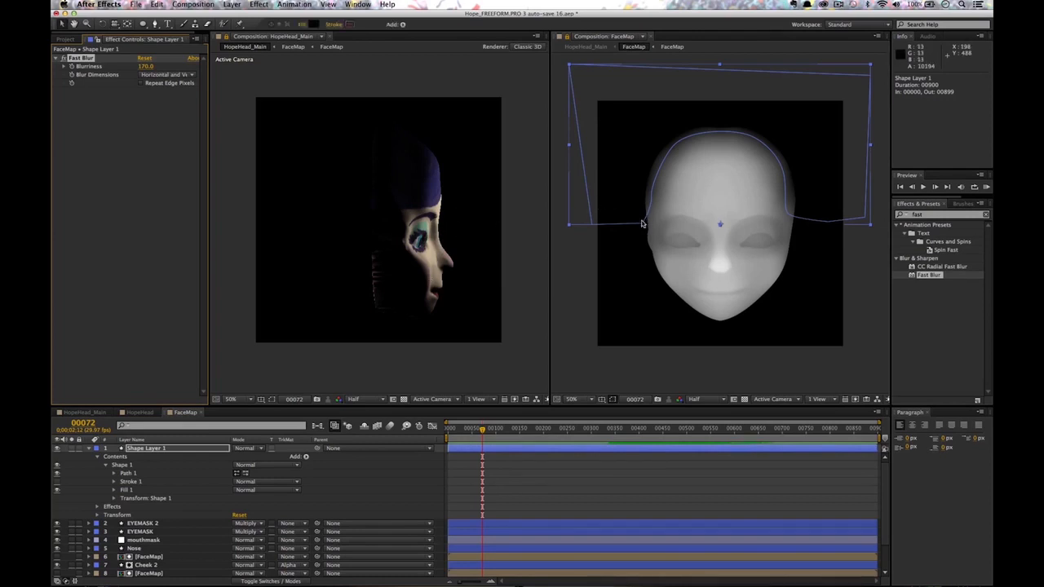
click(644, 225)
drag(644, 225, 649, 194)
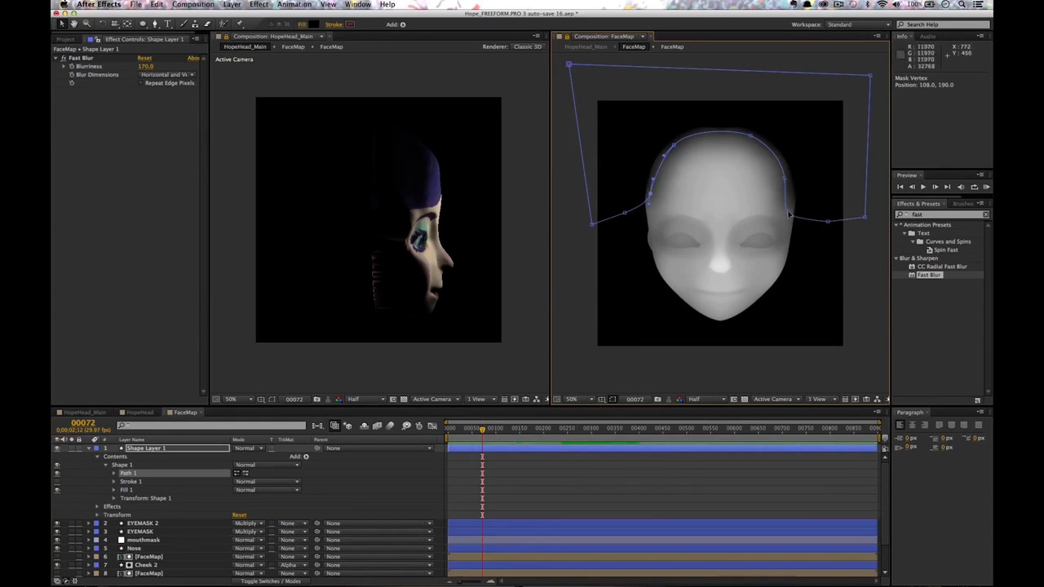
drag(789, 214, 798, 209)
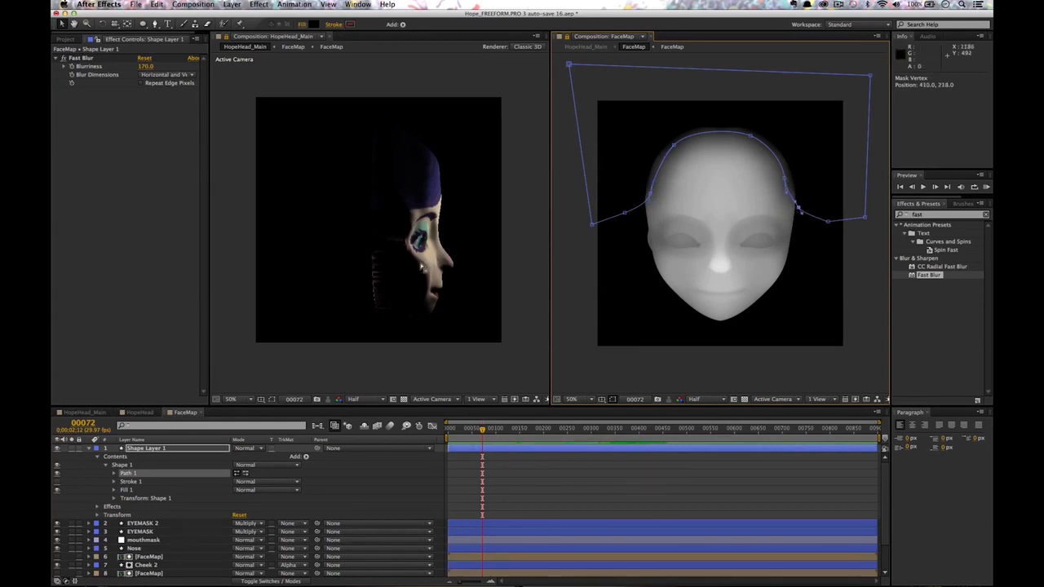
key(c)
drag(422, 267, 442, 159)
Select the scene light and orbit slightly around the face.
key(v)
click(398, 204)
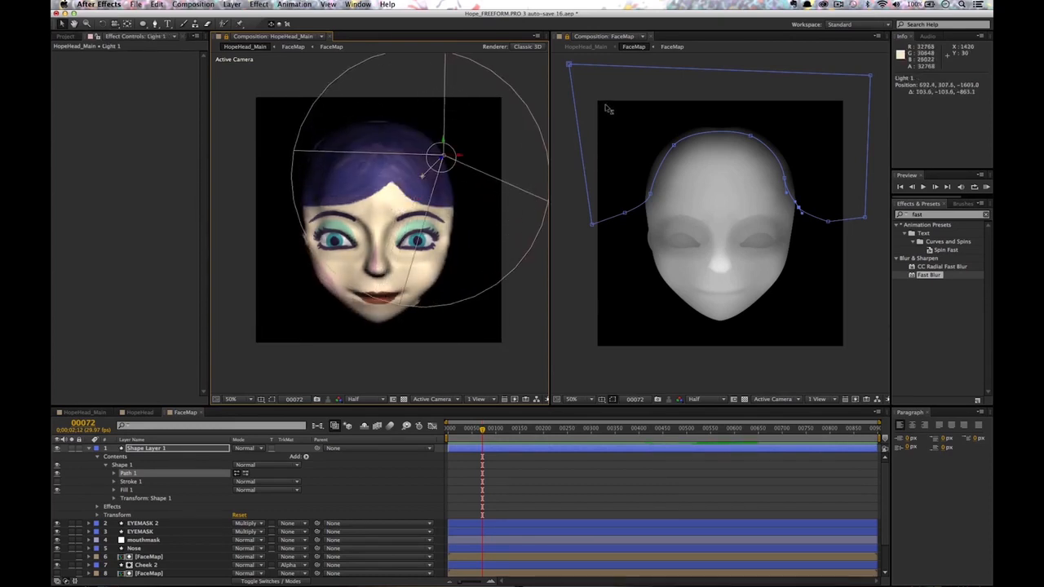
key(c)
mouse_move(386, 209)
mouse_down()
mouse_move(380, 186)
mouse_move(394, 192)
mouse_up()
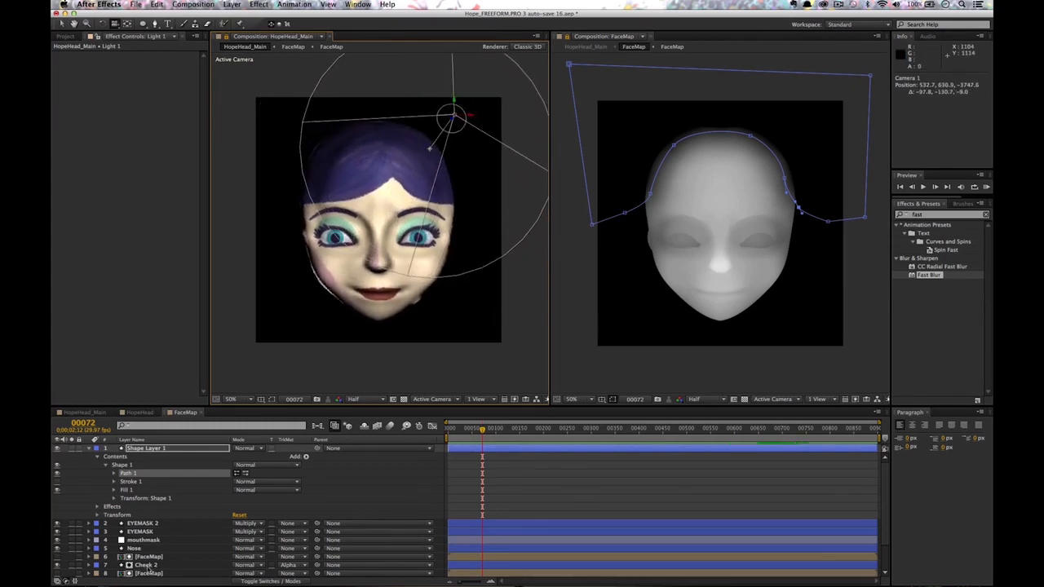
Set FaceMap's Liquify Warp brush to 114, warp the forehead edge, and show HopeHead's layers.
scroll(883, 484, down, 3)
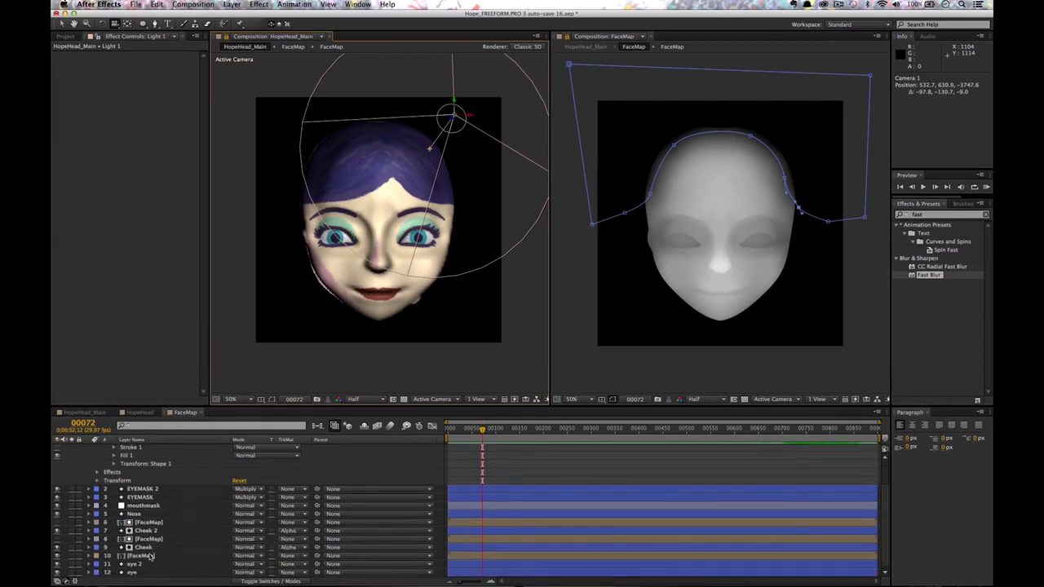
click(141, 556)
click(84, 77)
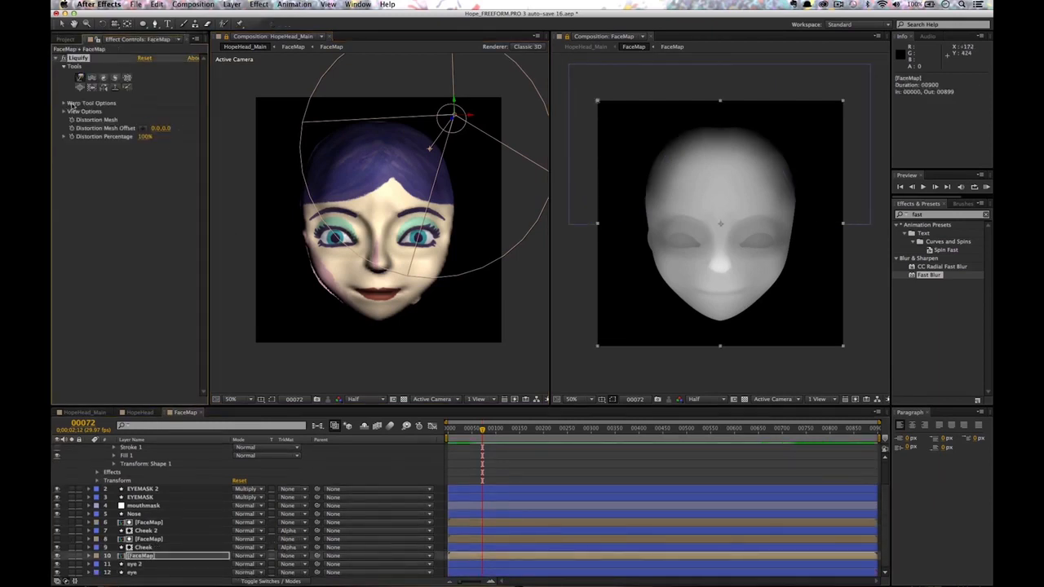
drag(159, 111, 164, 110)
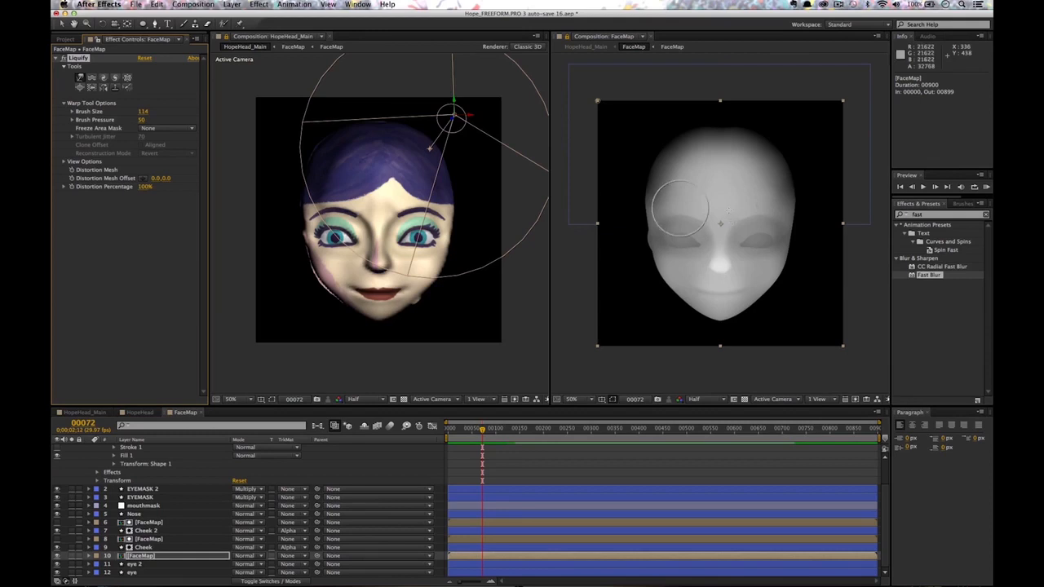
mouse_move(770, 190)
mouse_down()
mouse_move(754, 149)
mouse_move(742, 160)
mouse_move(743, 147)
mouse_move(687, 148)
mouse_move(687, 137)
mouse_move(740, 149)
mouse_move(711, 150)
mouse_move(689, 169)
mouse_move(684, 158)
mouse_move(663, 204)
mouse_move(792, 144)
mouse_move(768, 184)
mouse_move(776, 205)
mouse_move(779, 171)
mouse_up()
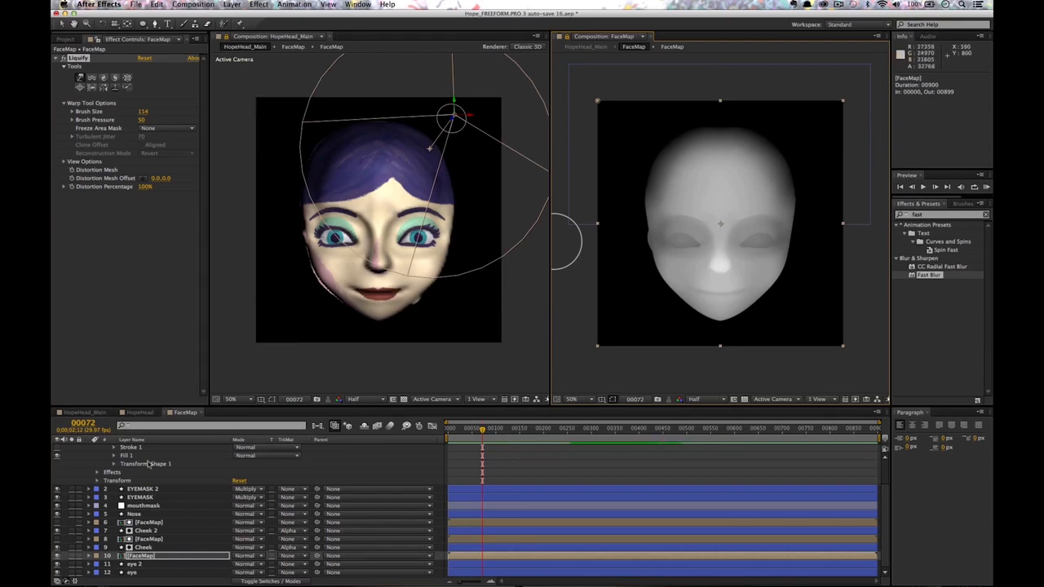
click(191, 414)
click(140, 413)
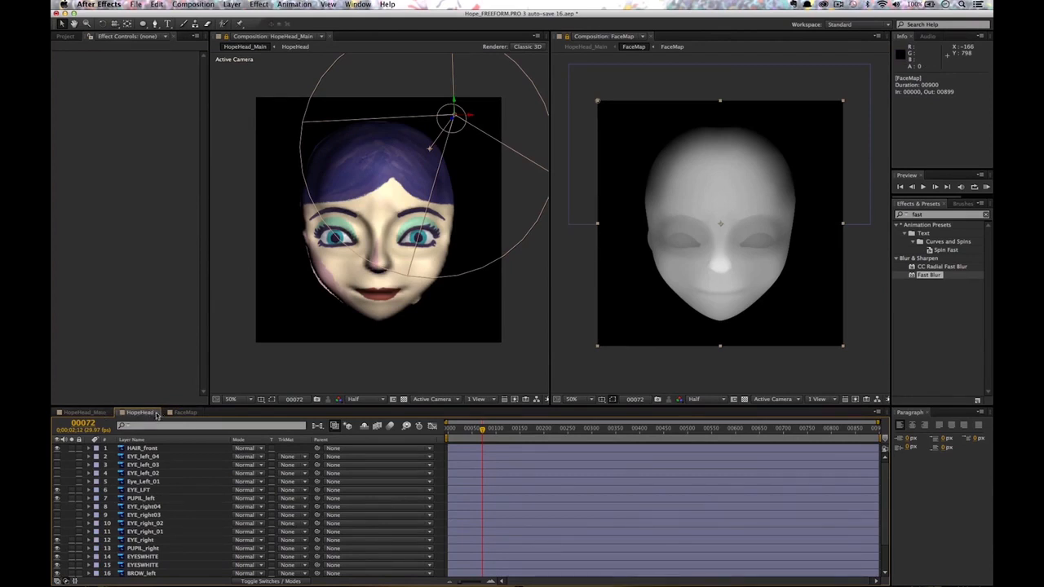
Open the HopeHead precomp in the right viewer and solo-check the HAIR_front layer.
click(85, 413)
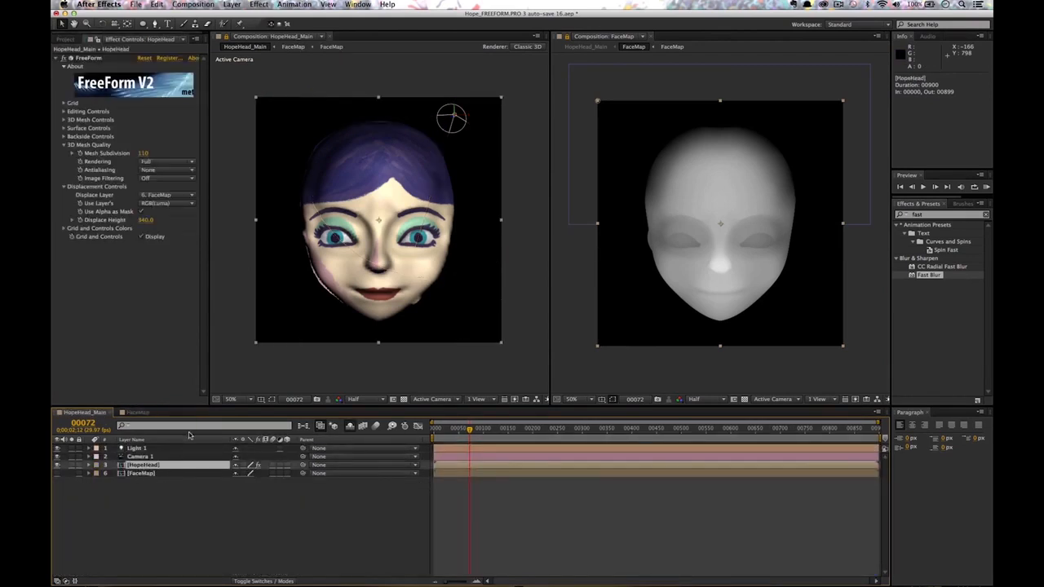
double_click(143, 466)
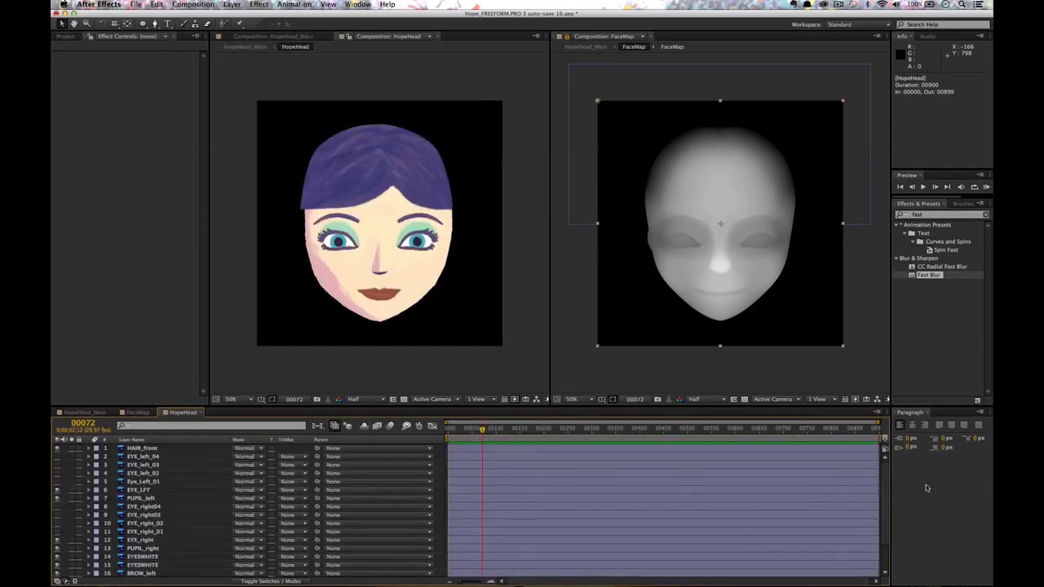
scroll(887, 489, down, 2)
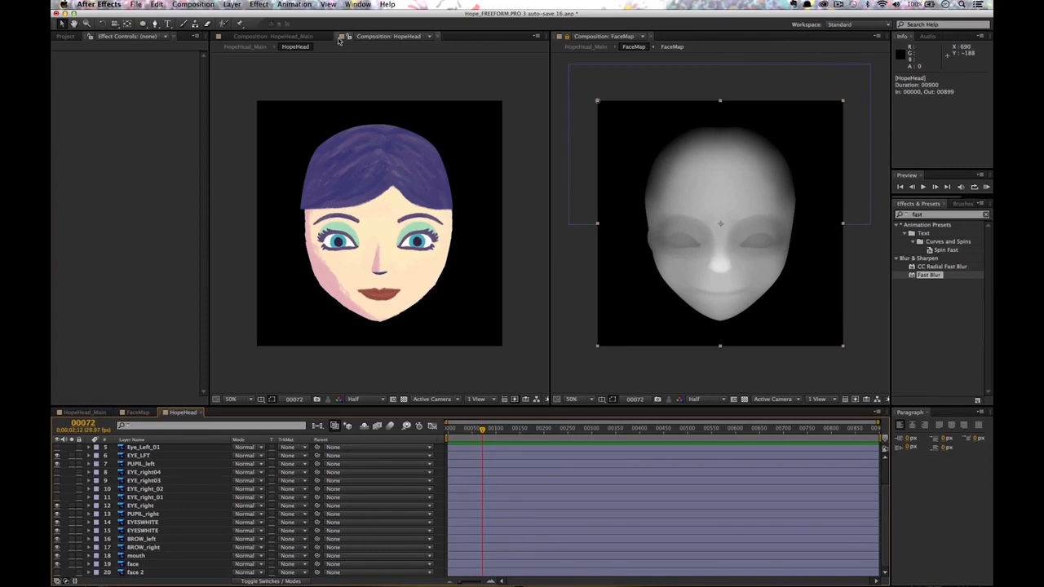
drag(339, 36, 686, 41)
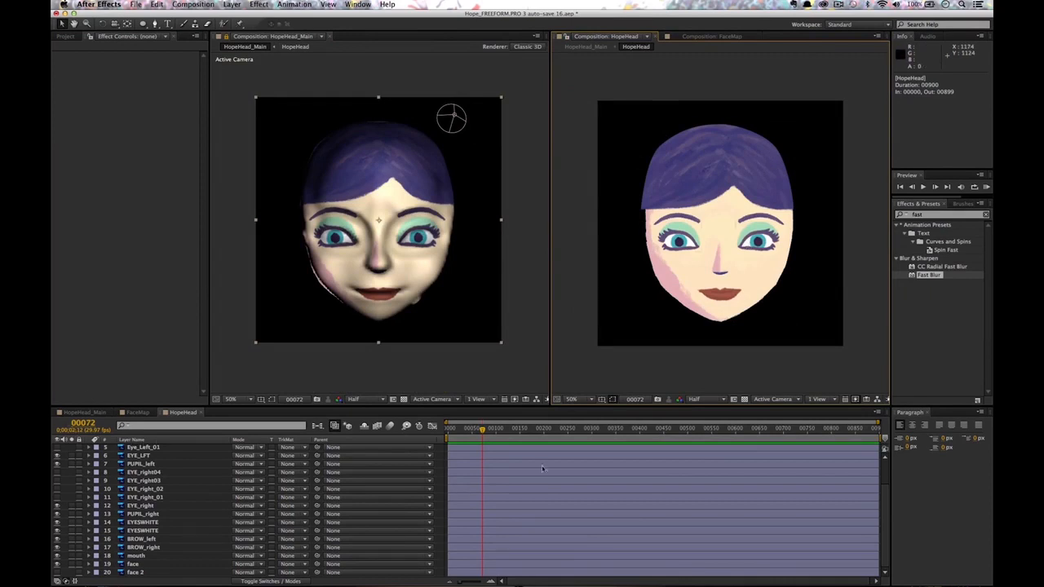
scroll(886, 468, up, 2)
click(143, 450)
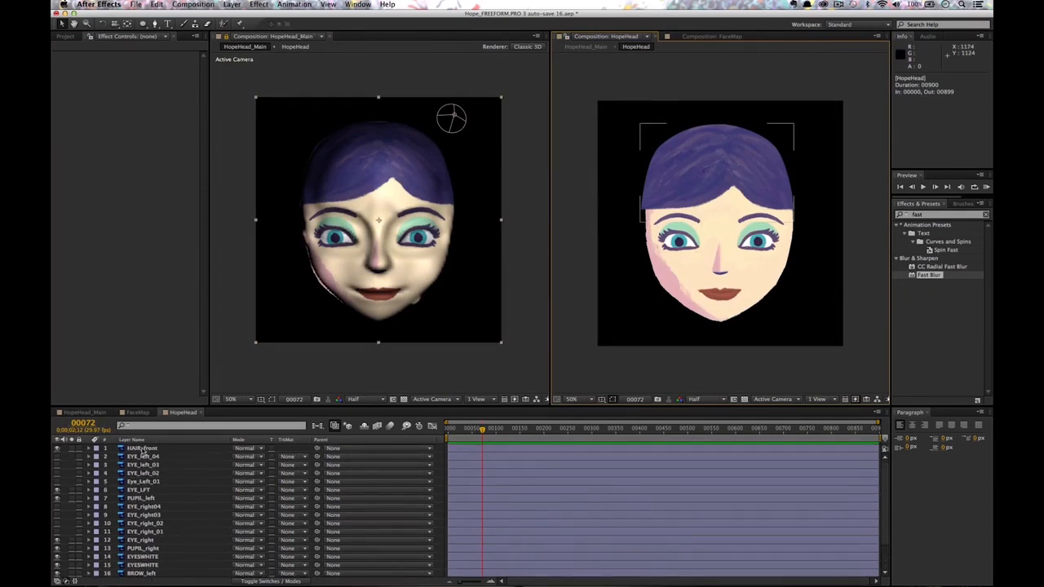
click(72, 449)
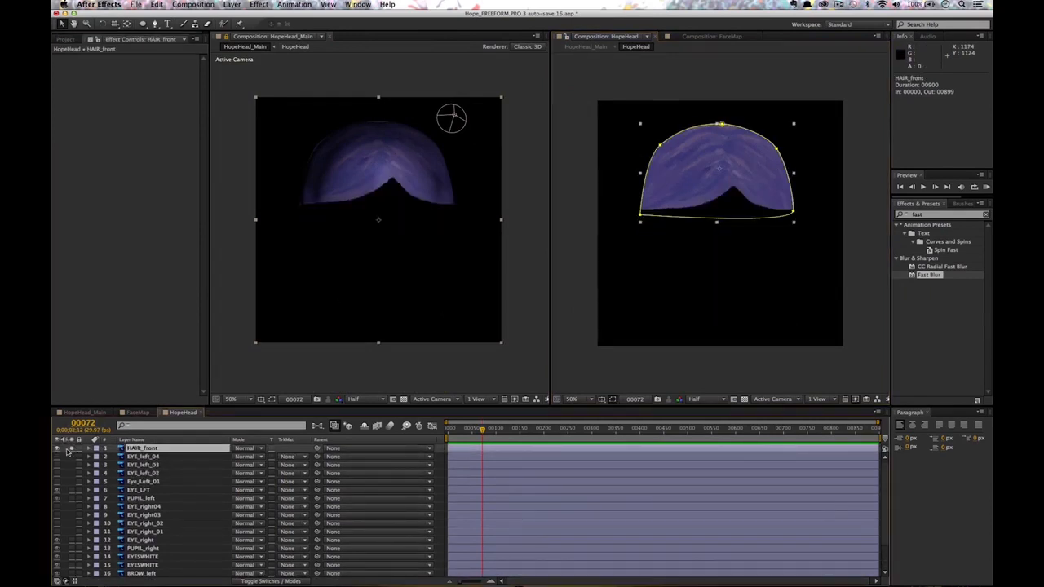
click(71, 449)
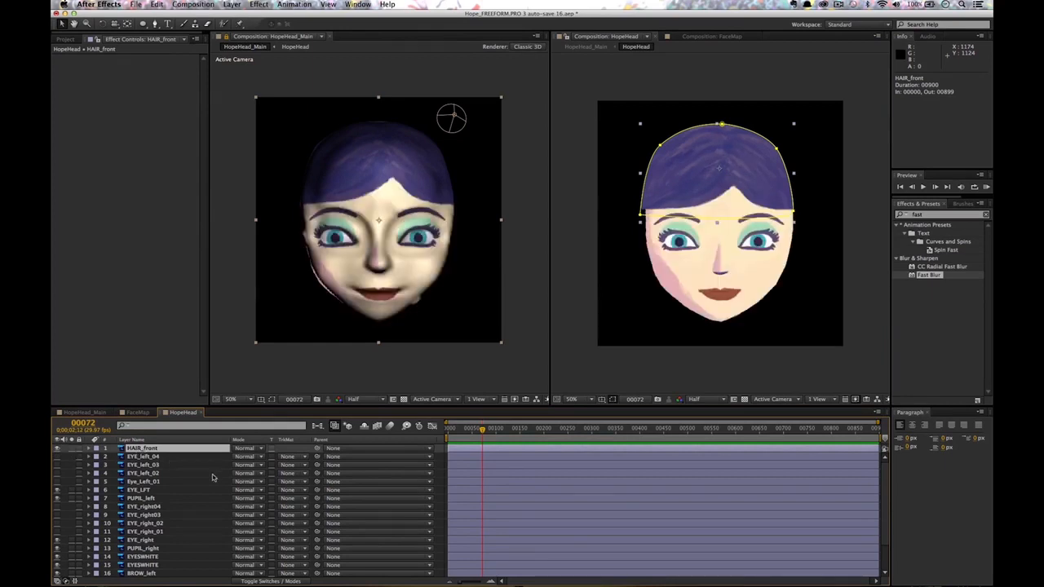
Free-transform HAIR_front's Mask 1 to about 104%, slightly wider, and orbit to check.
key(m)
click(132, 459)
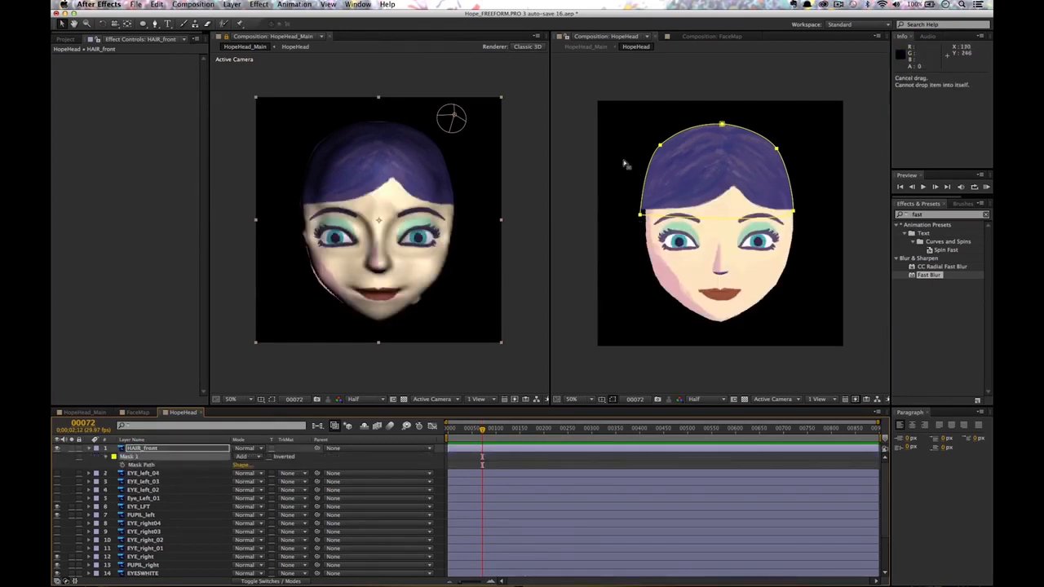
double_click(723, 127)
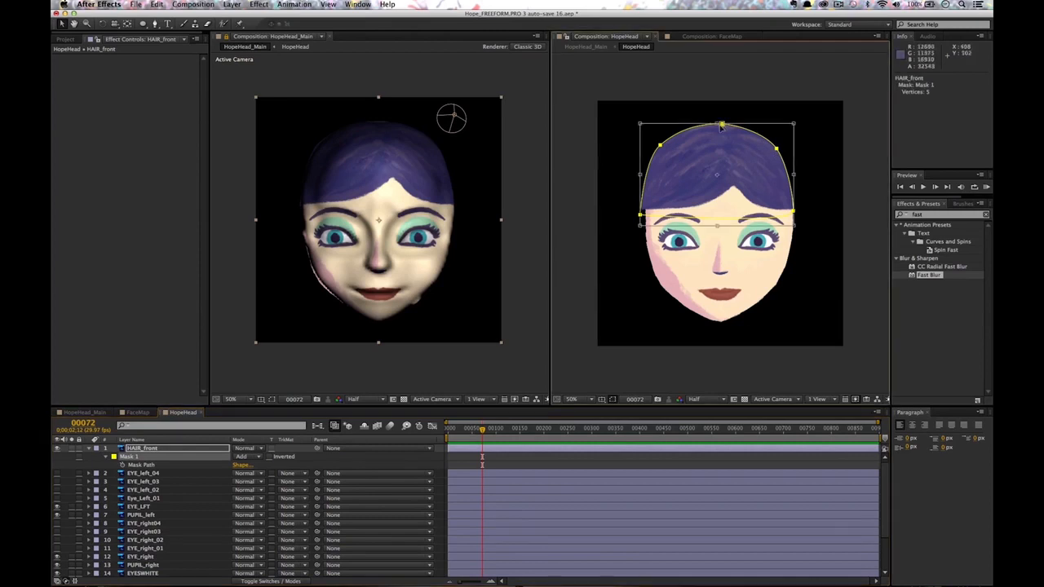
drag(796, 120, 792, 125)
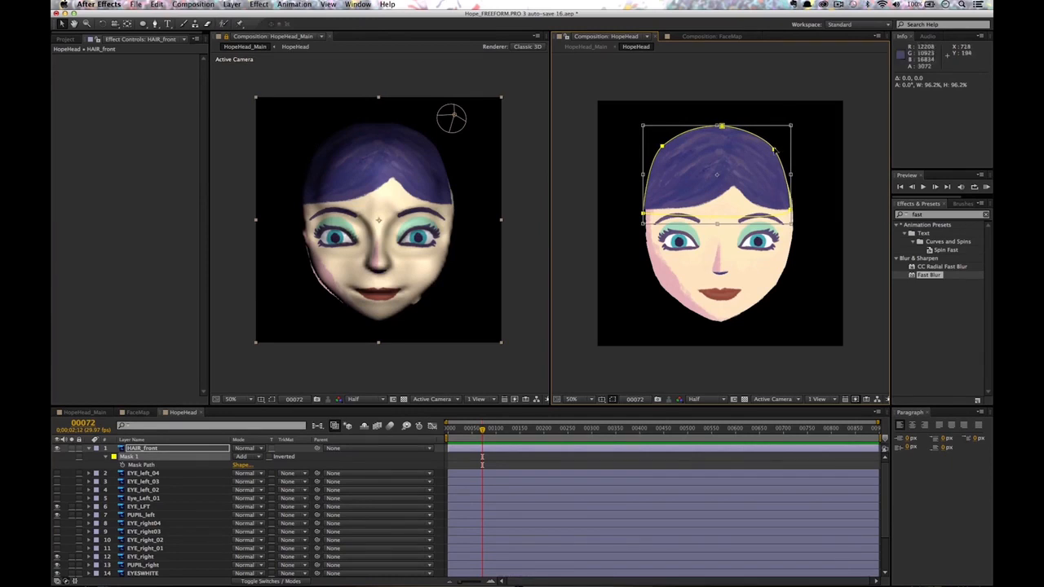
drag(789, 126, 797, 121)
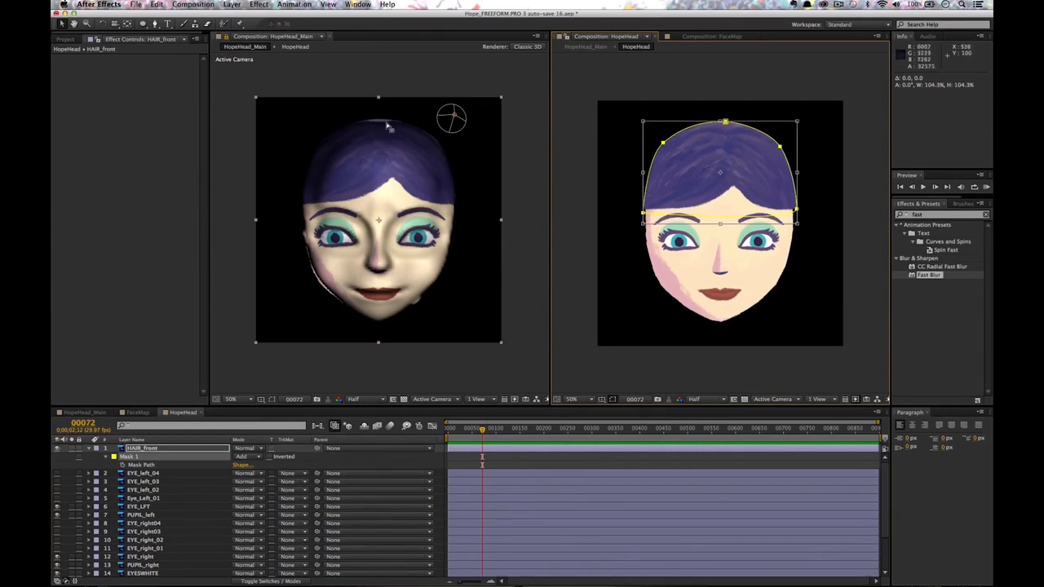
drag(800, 132, 796, 128)
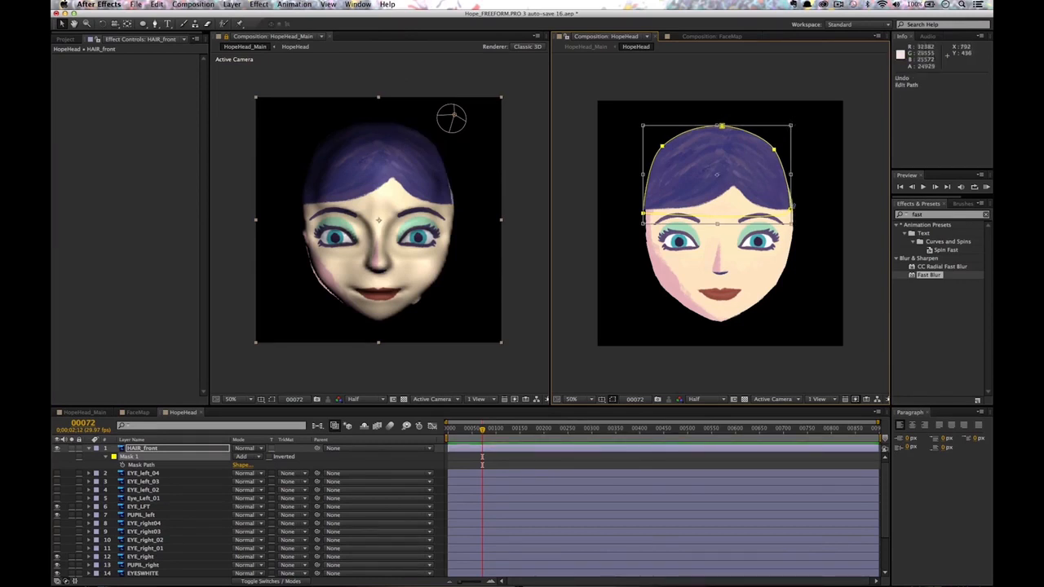
drag(790, 175, 792, 175)
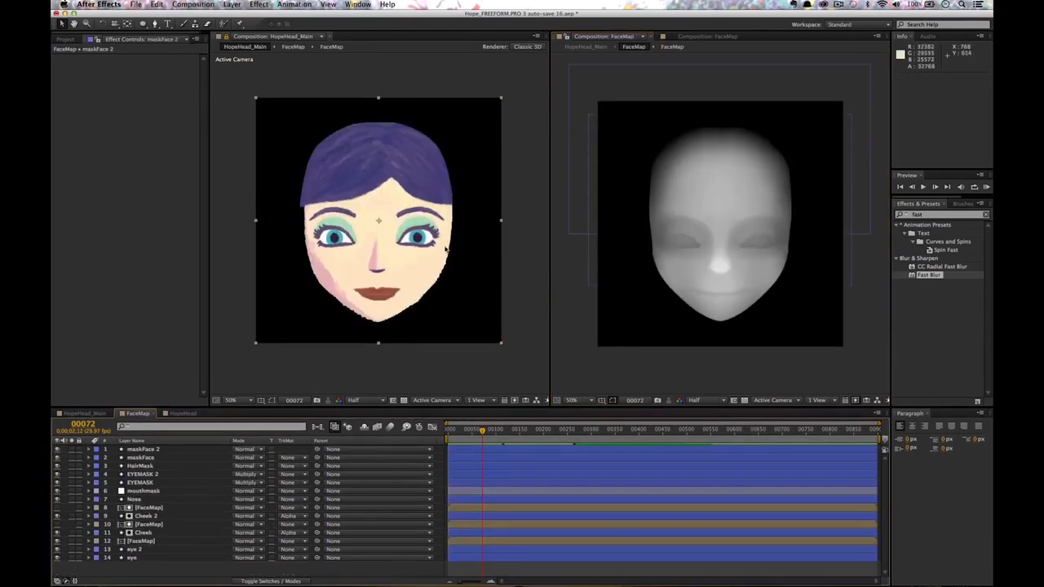
drag(447, 251, 474, 297)
drag(467, 212, 390, 213)
mouse_move(407, 269)
mouse_down()
mouse_move(466, 275)
mouse_move(466, 256)
mouse_move(400, 274)
mouse_up()
Duplicate Cheek 2 and name the copy Chin.
click(147, 515)
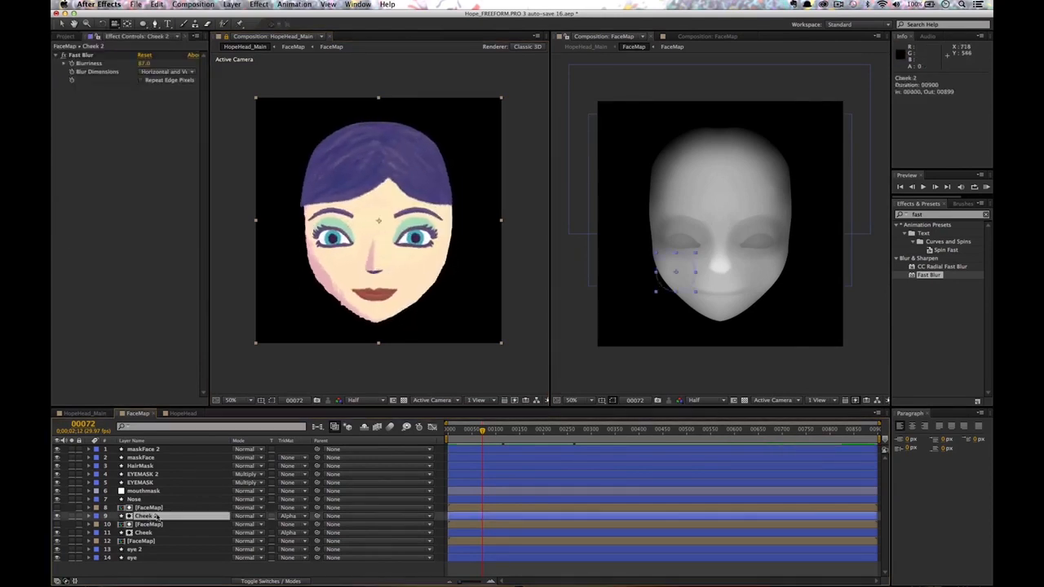
key(super+d)
text(C)
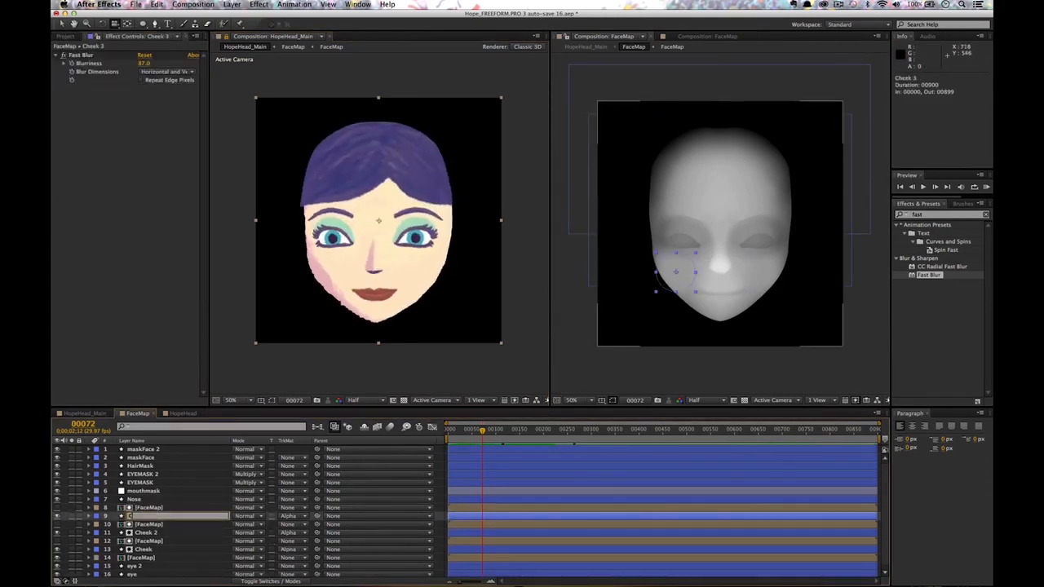
text(hin)
key(Return)
Move the Chin shape from the cheek onto the chin and scale it to 53%.
key(v)
drag(683, 265, 733, 306)
key(c)
drag(396, 282, 483, 282)
key(v)
mouse_move(736, 315)
mouse_down()
mouse_move(788, 276)
mouse_move(740, 315)
mouse_up()
key(c)
drag(408, 273, 424, 282)
key(v)
drag(731, 311, 737, 300)
click(313, 24)
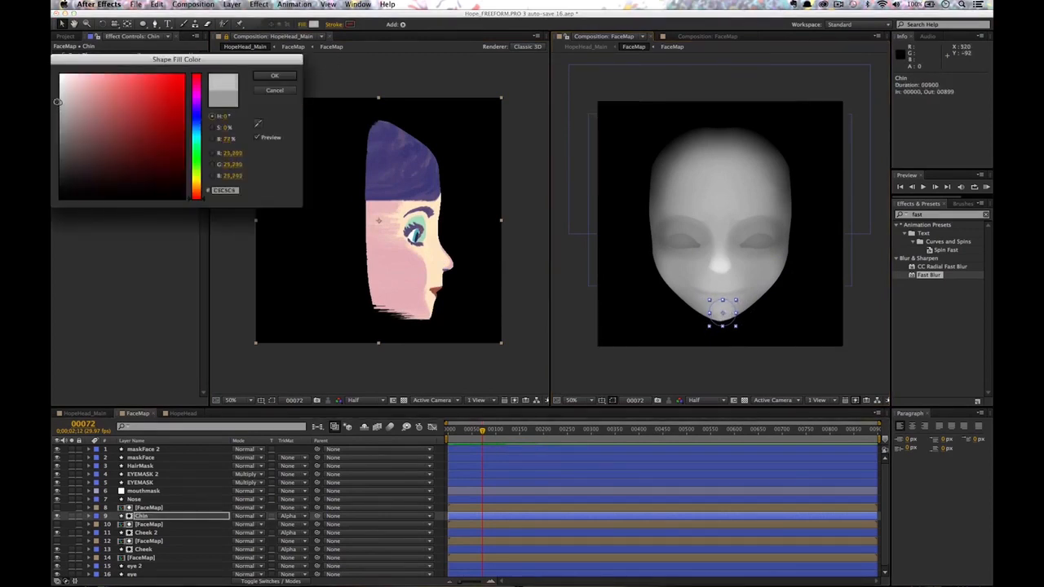
click(274, 75)
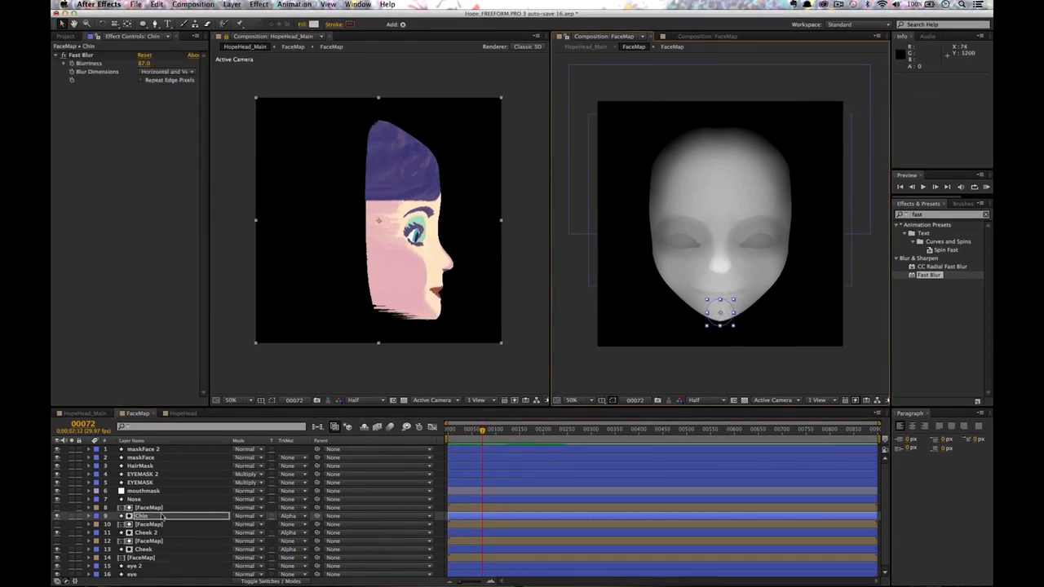
Shrink Chin to about 45%, lower its opacity to 48%, and orbit back to front.
key(alt+shift+t)
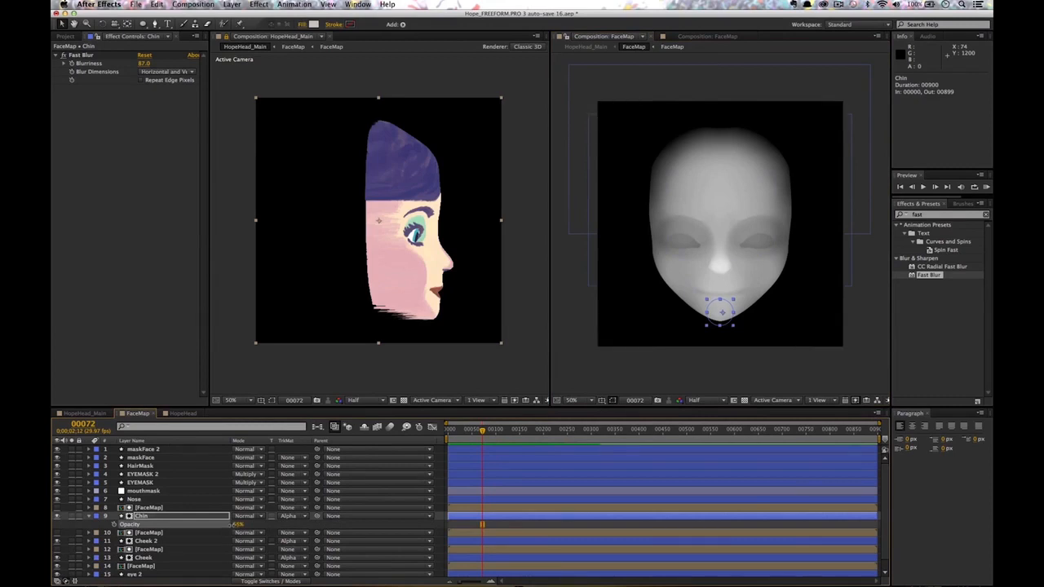
drag(725, 320, 734, 303)
click(57, 517)
click(57, 519)
drag(237, 526, 227, 526)
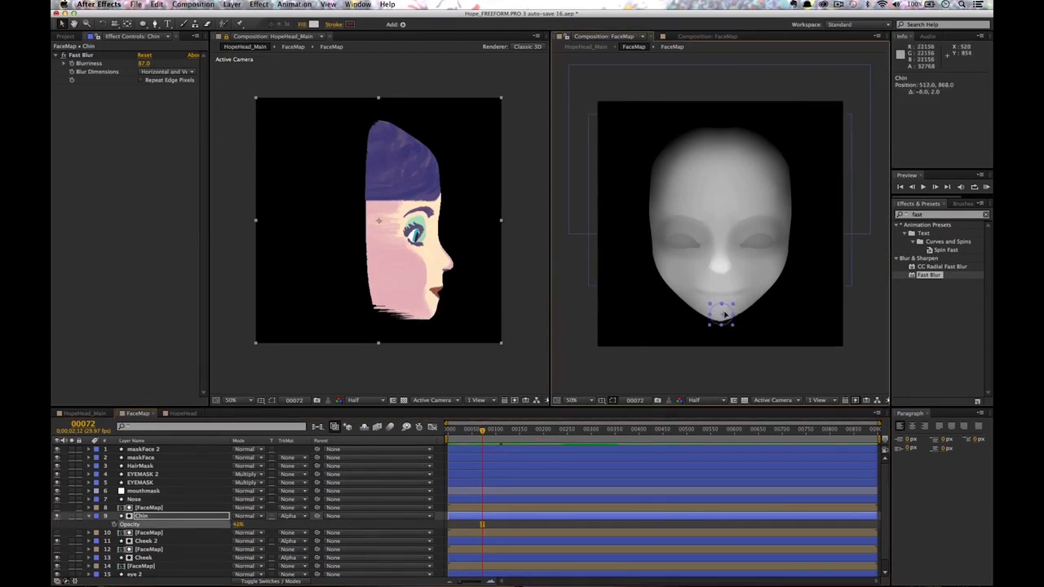
drag(470, 264, 392, 263)
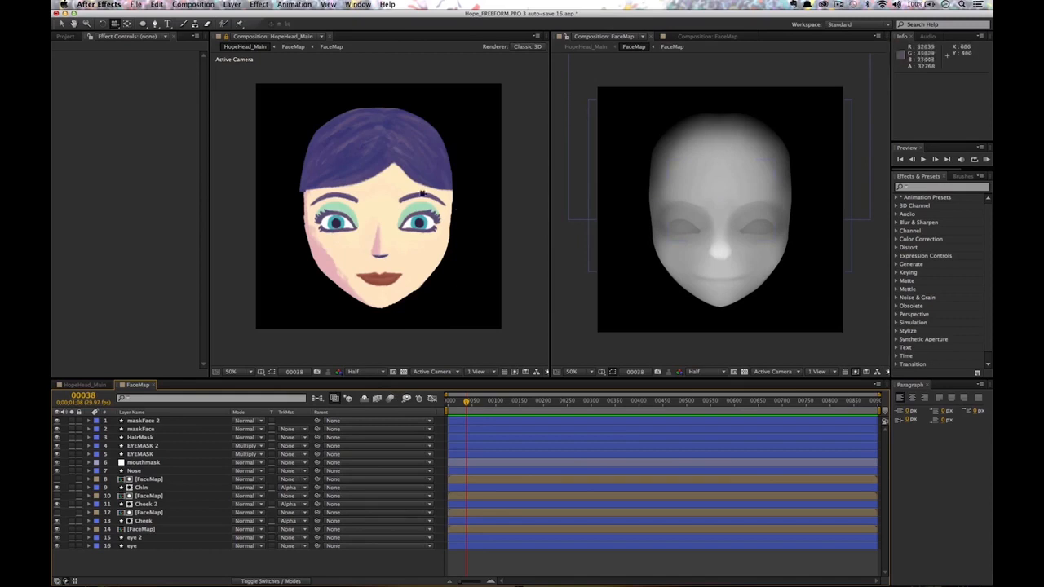
Orbit the head aside and duplicate the FaceMap layer.
click(454, 218)
drag(461, 193, 378, 254)
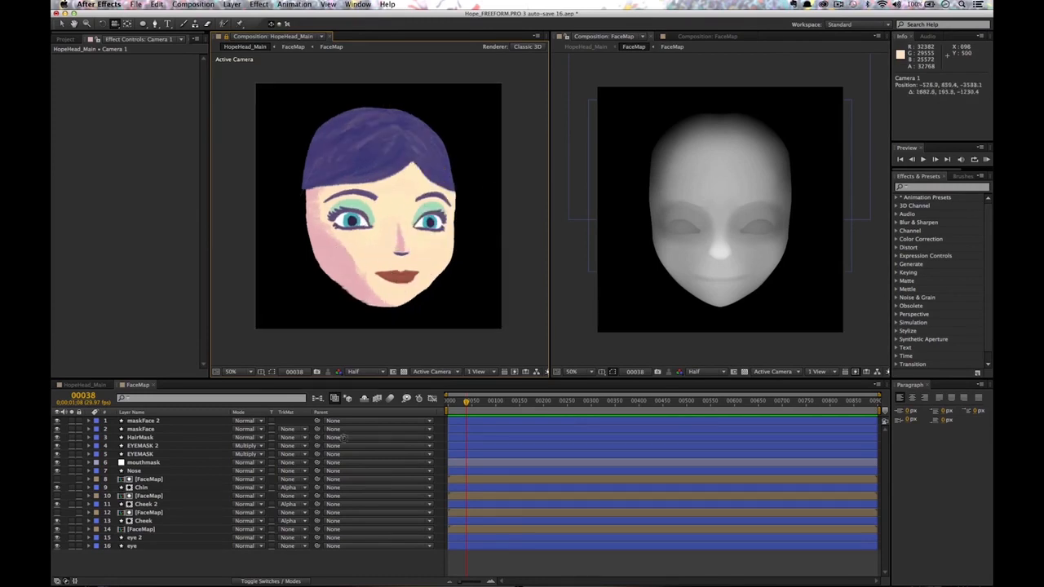
click(144, 529)
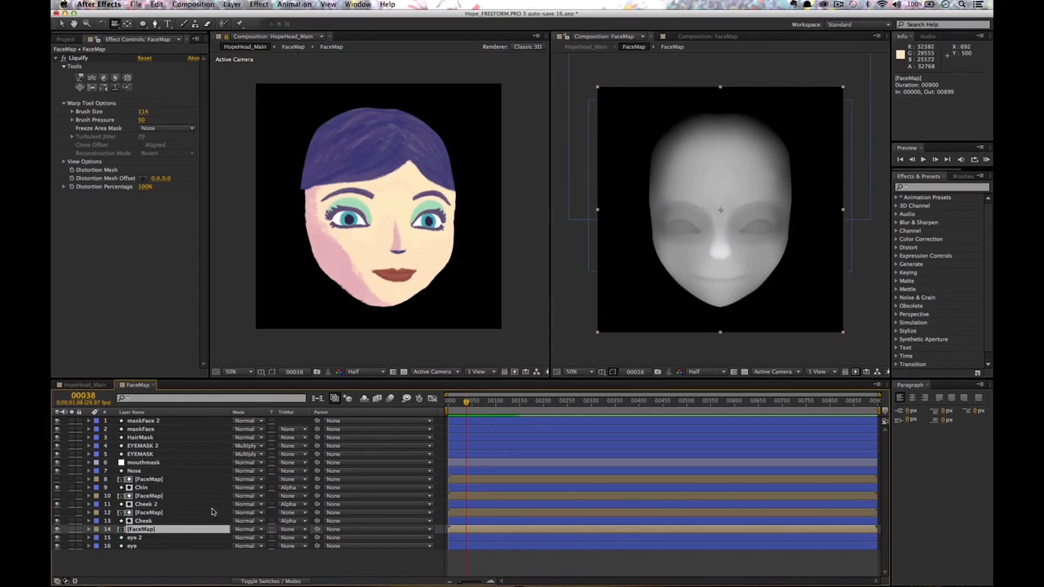
key(super+d)
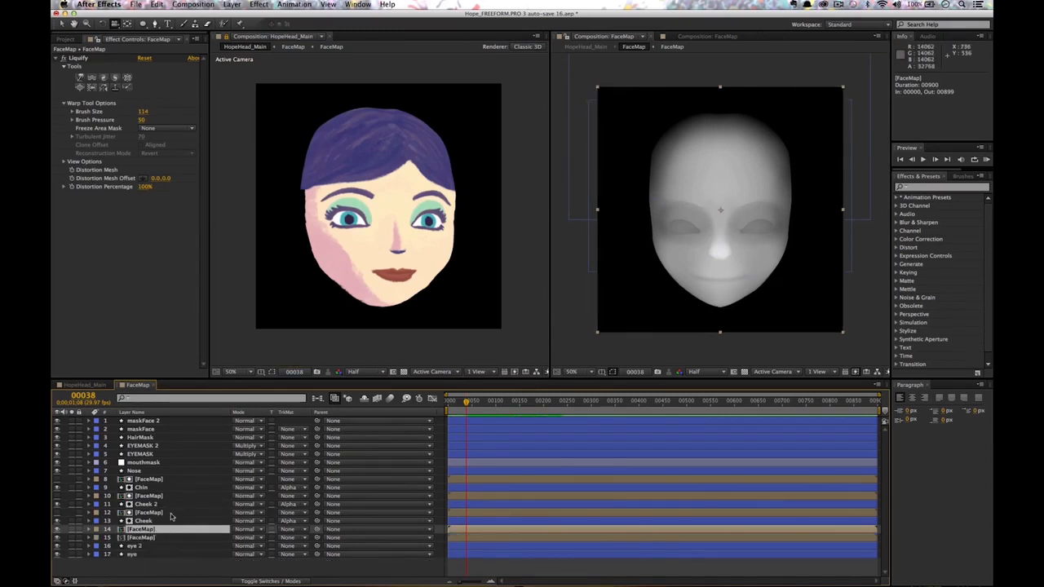
Apply Curves to the FaceMap layer and bend the curve up to brighten it.
click(936, 188)
text(curve)
drag(931, 234, 137, 530)
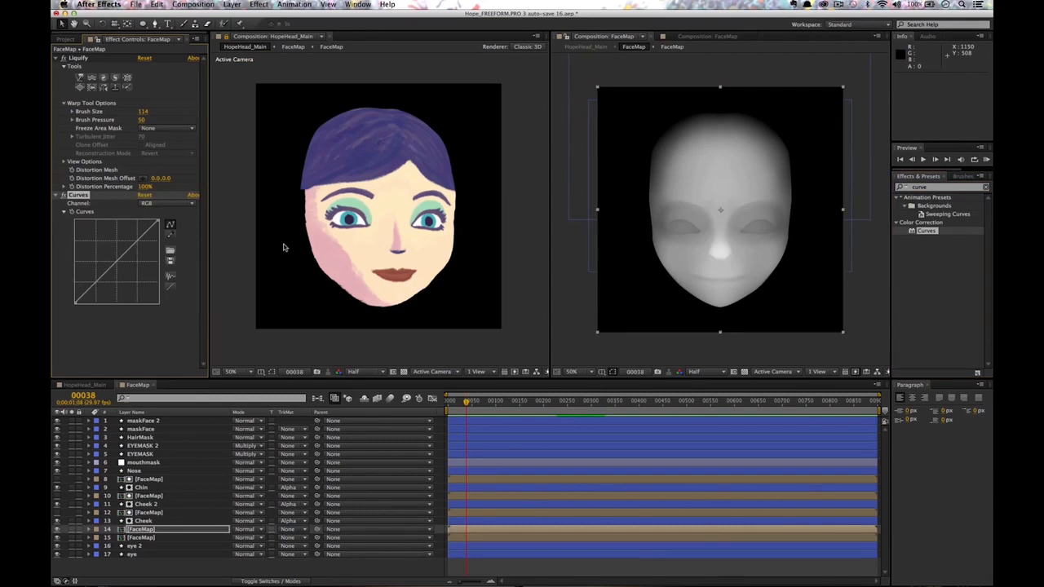
drag(125, 256, 122, 254)
click(127, 244)
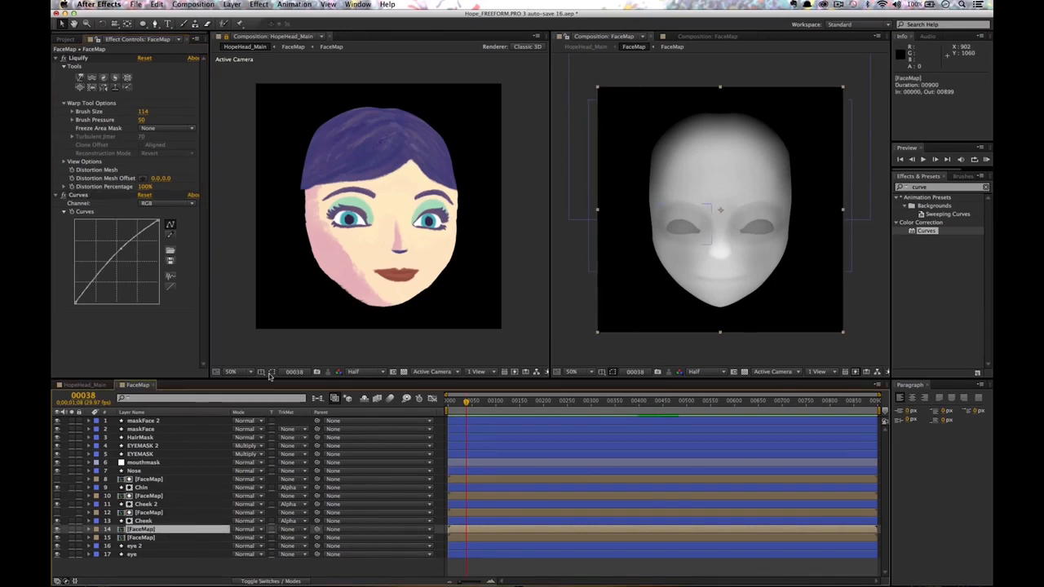
Start a Pen mask path across the forehead, beginning beside the head's left side.
click(155, 25)
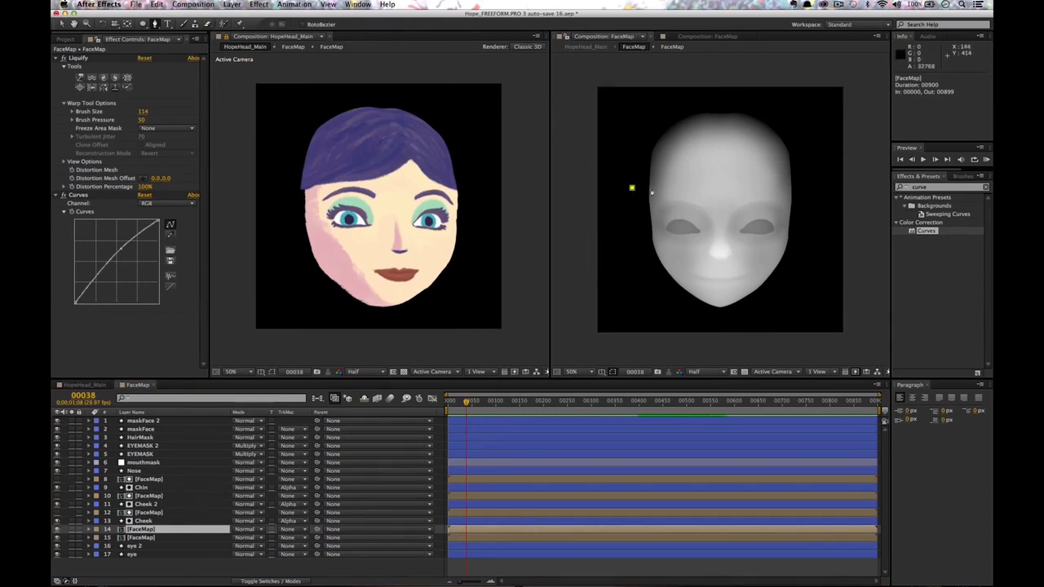
click(632, 188)
click(716, 180)
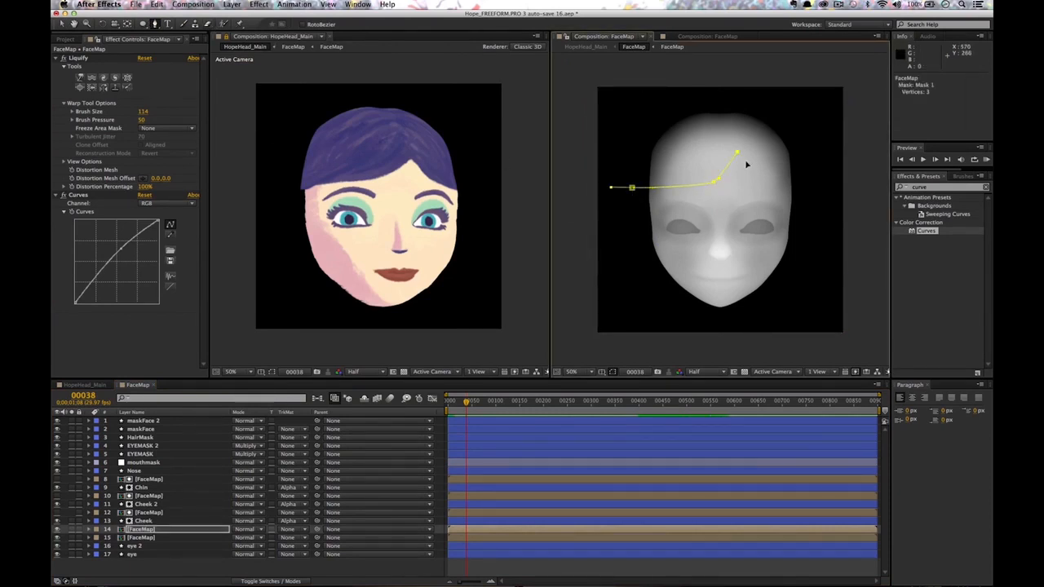
Add the right, top and left points, then close Mask 1 on its first vertex above the forehead.
drag(806, 188, 853, 189)
key(super+z)
click(870, 190)
click(869, 74)
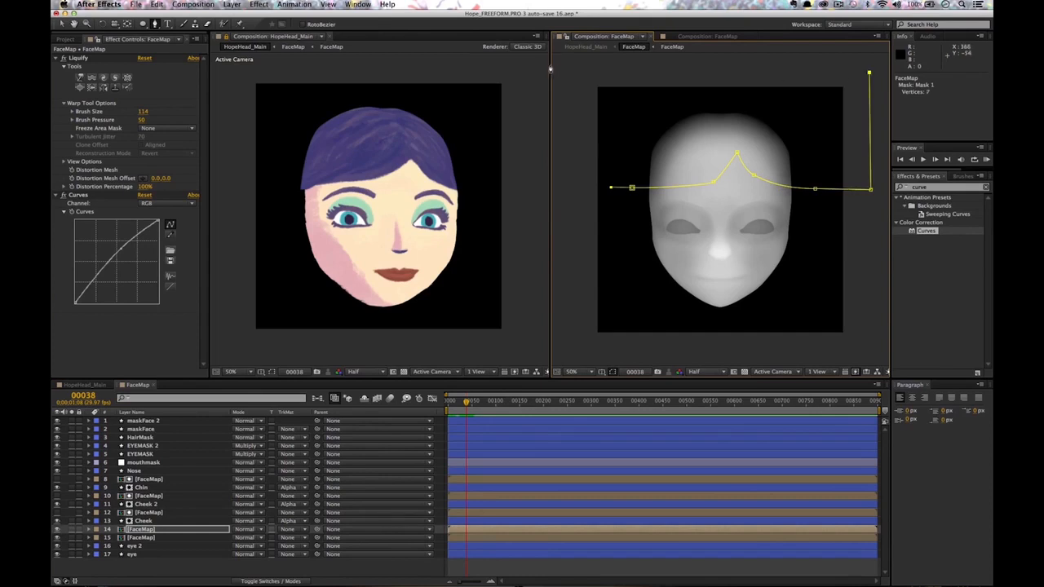
click(583, 63)
click(579, 186)
click(610, 188)
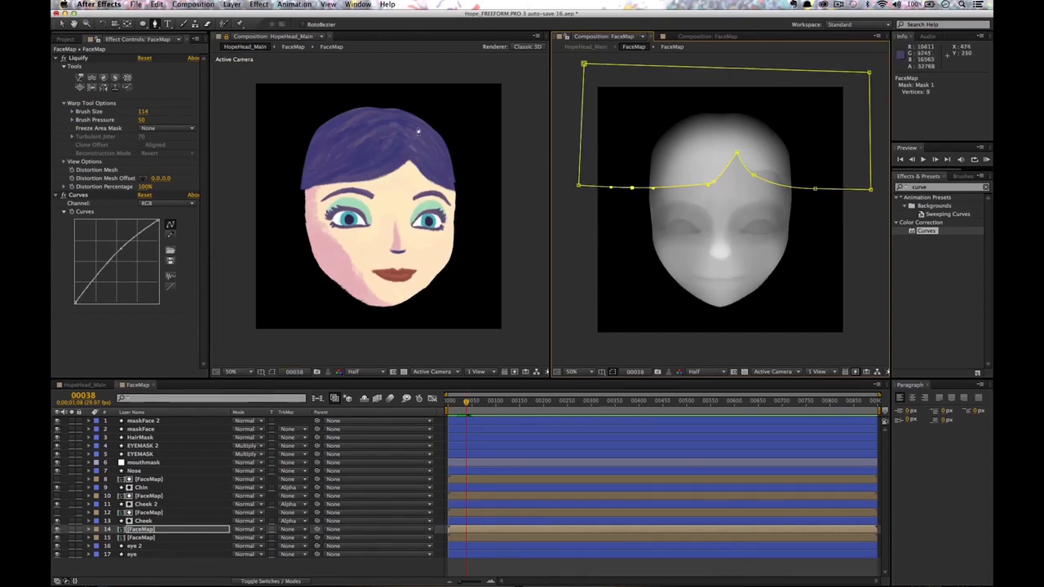
Orbit the camera in HopeHead_Main to check the 3D head, then return to FaceMap.
click(92, 384)
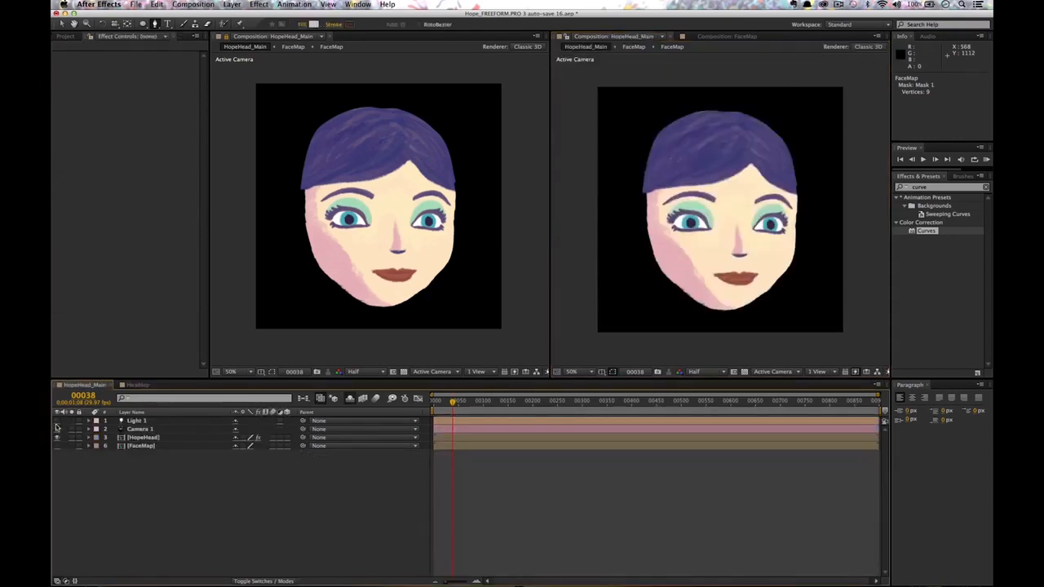
key(c)
mouse_move(418, 183)
mouse_down()
mouse_move(453, 197)
mouse_move(381, 198)
mouse_move(448, 213)
mouse_up()
click(138, 385)
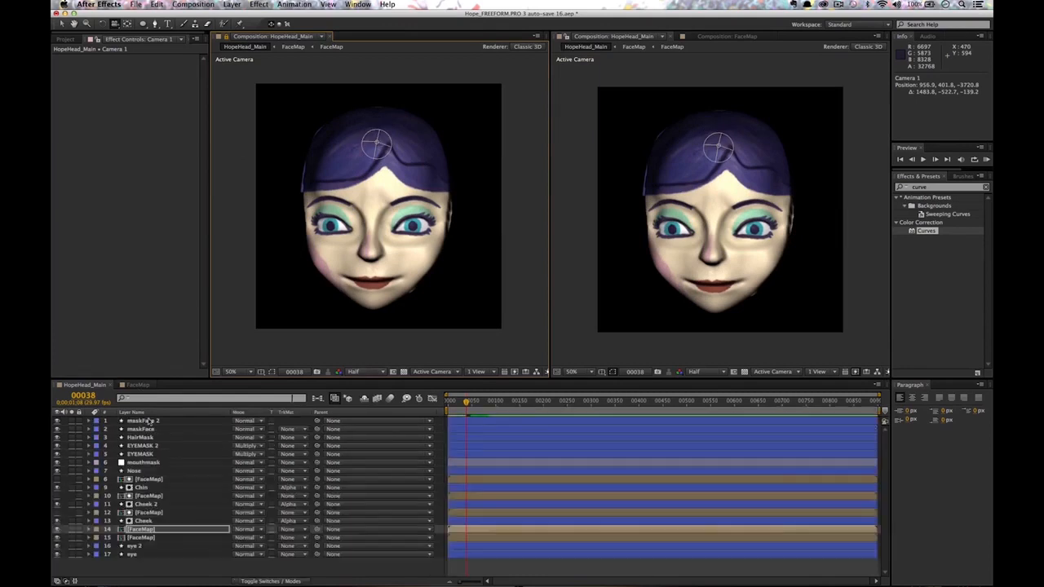
On the duplicated FaceMap layer, nudge the right-side hairline mask point down, briefly trying a Liquify warp.
click(147, 529)
key(v)
drag(816, 194, 813, 200)
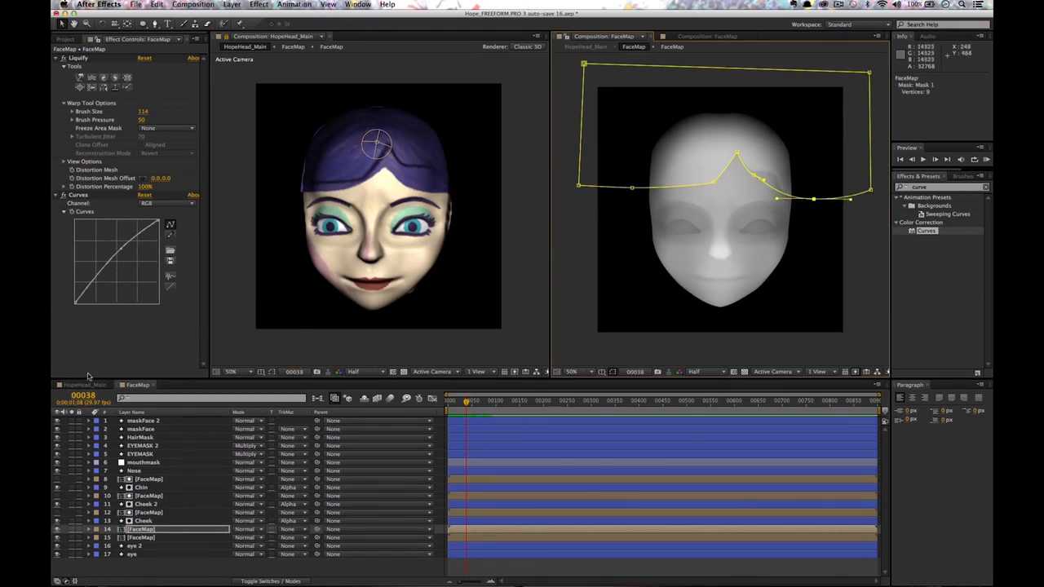
click(80, 78)
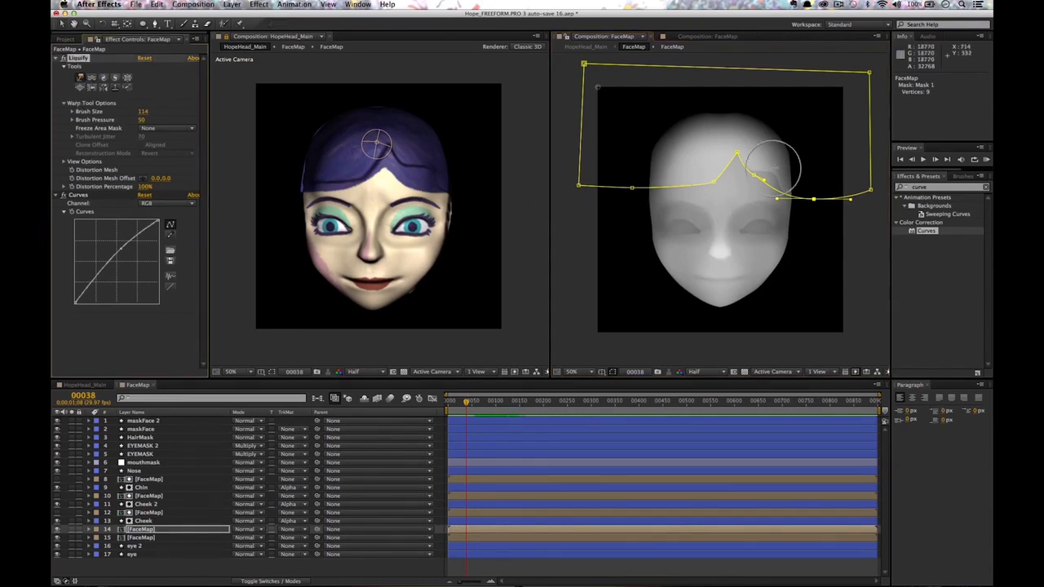
click(771, 173)
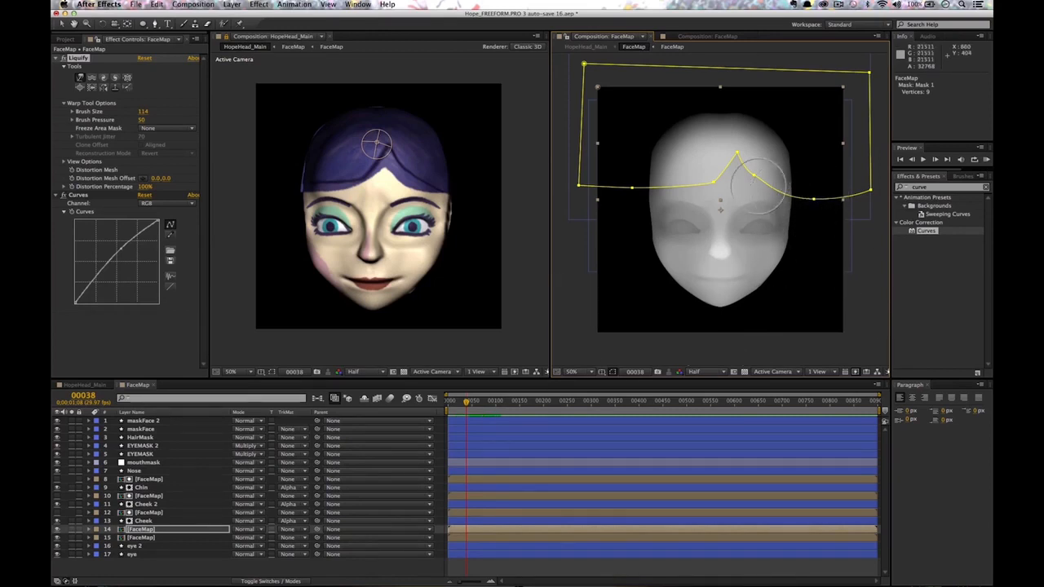
key(v)
click(814, 198)
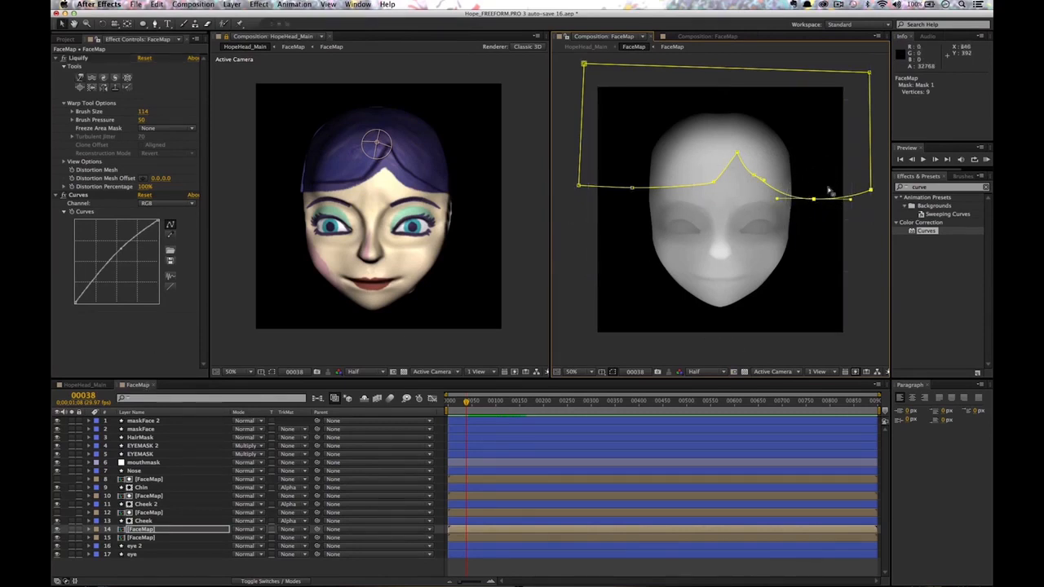
double_click(814, 200)
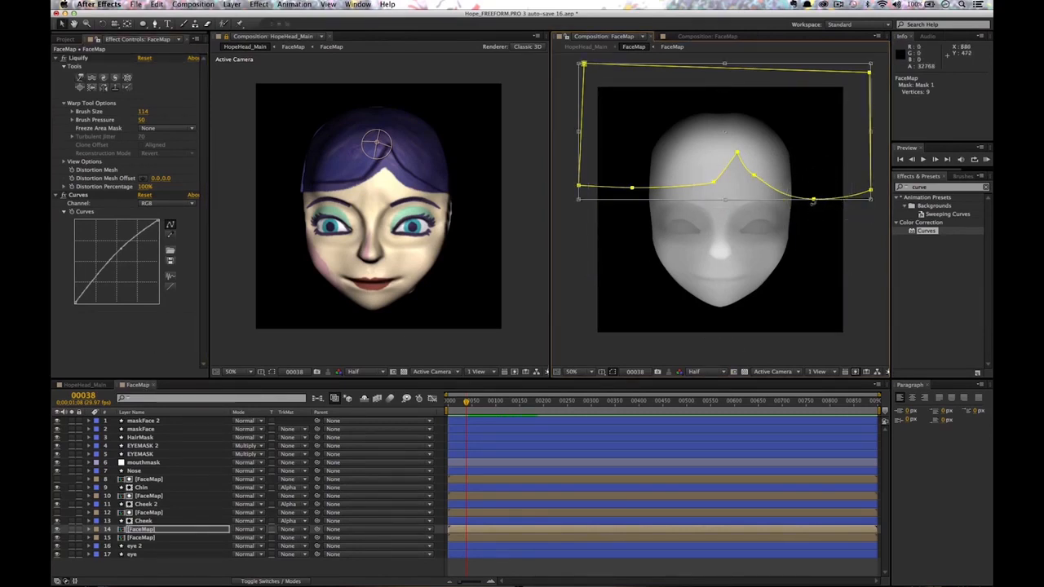
key(Escape)
drag(814, 200, 814, 201)
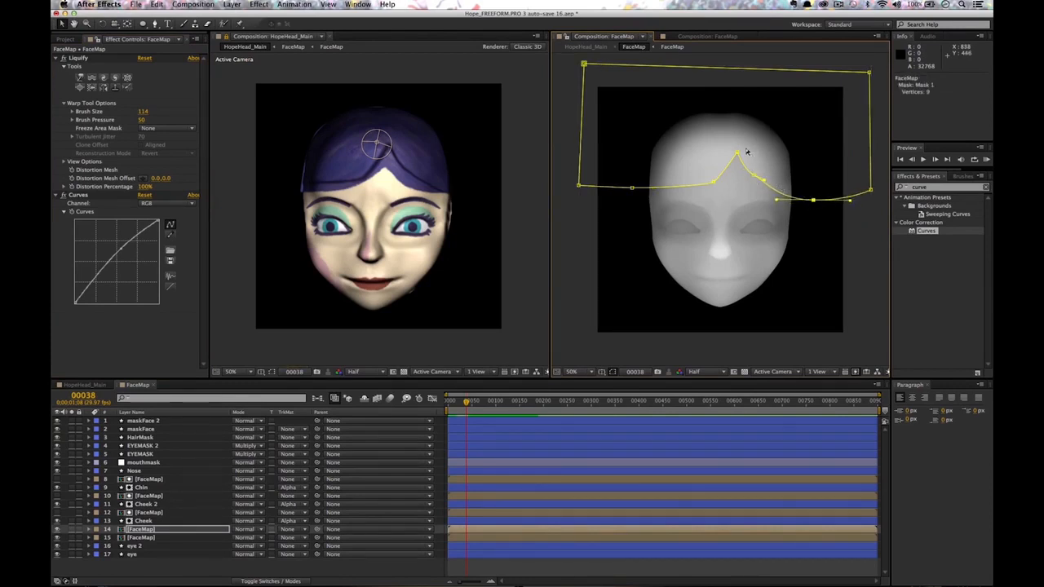
Lower the hairline peak and its neighbouring points, adjust the right point, and orbit to check.
click(757, 177)
drag(715, 181, 712, 196)
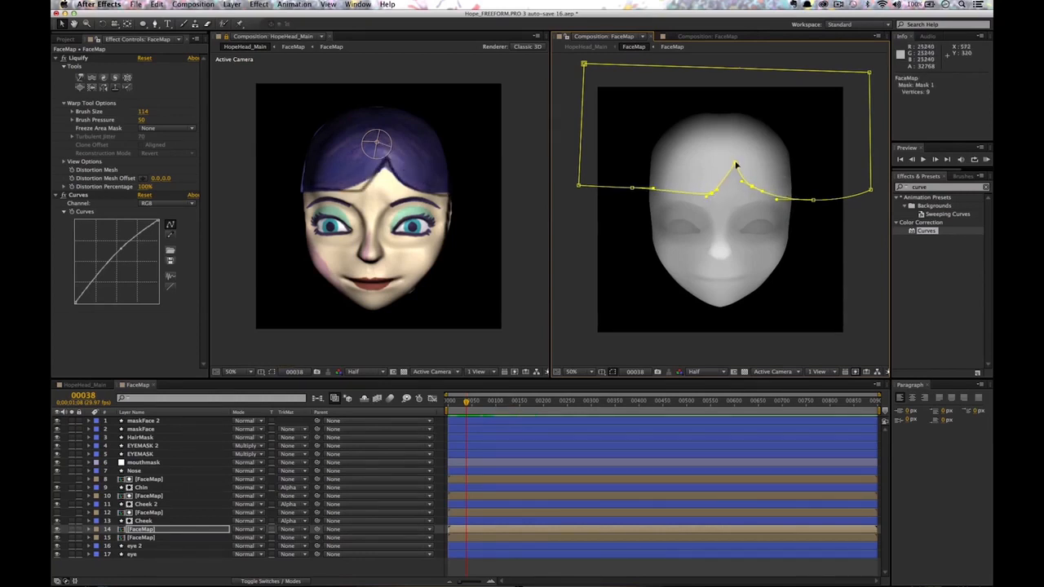
click(736, 168)
mouse_move(724, 180)
mouse_down()
mouse_move(714, 192)
mouse_move(709, 185)
mouse_up()
drag(632, 189, 634, 197)
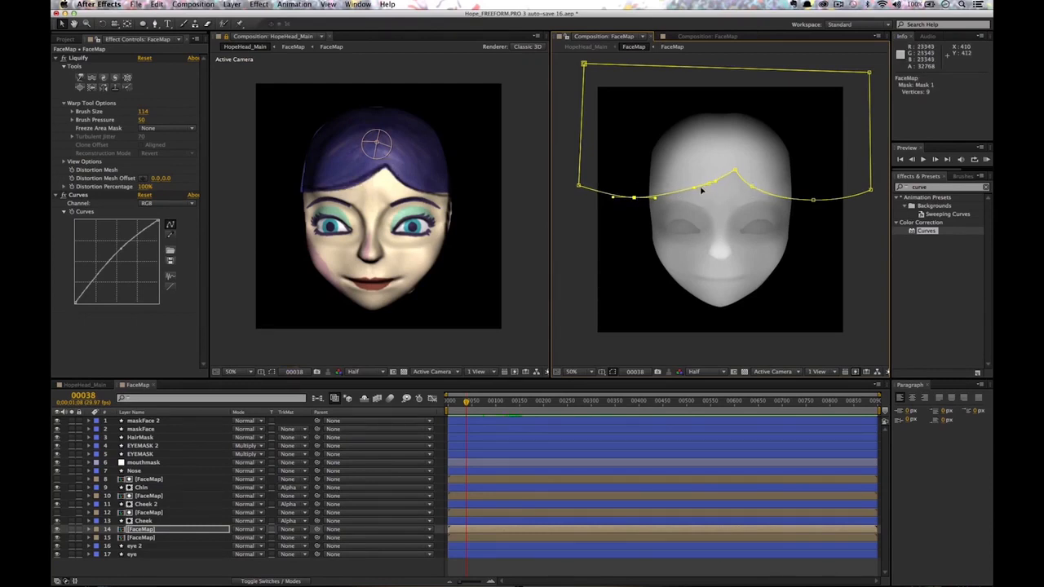
drag(709, 184, 706, 188)
click(871, 190)
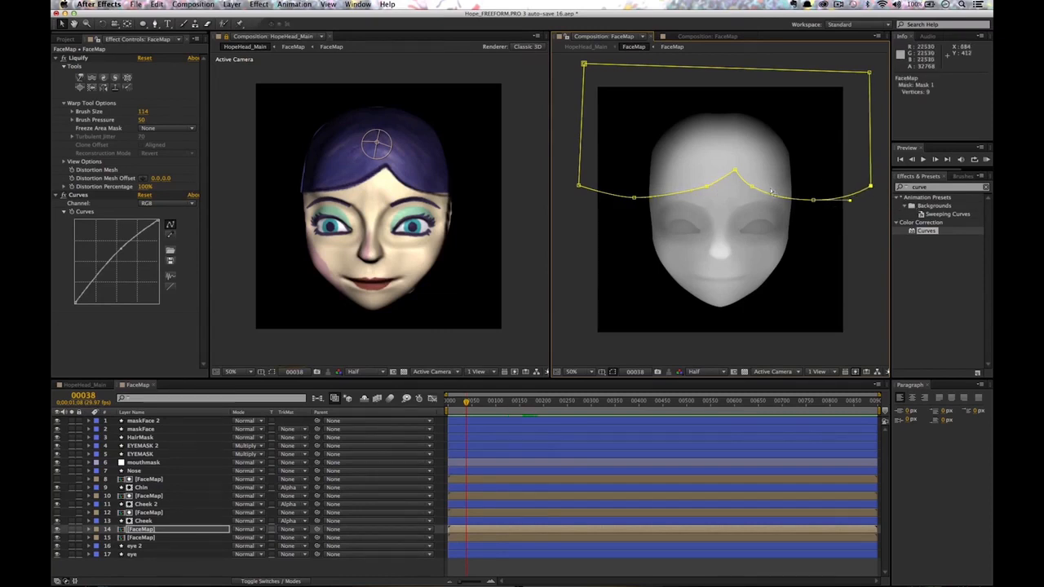
drag(814, 201, 813, 196)
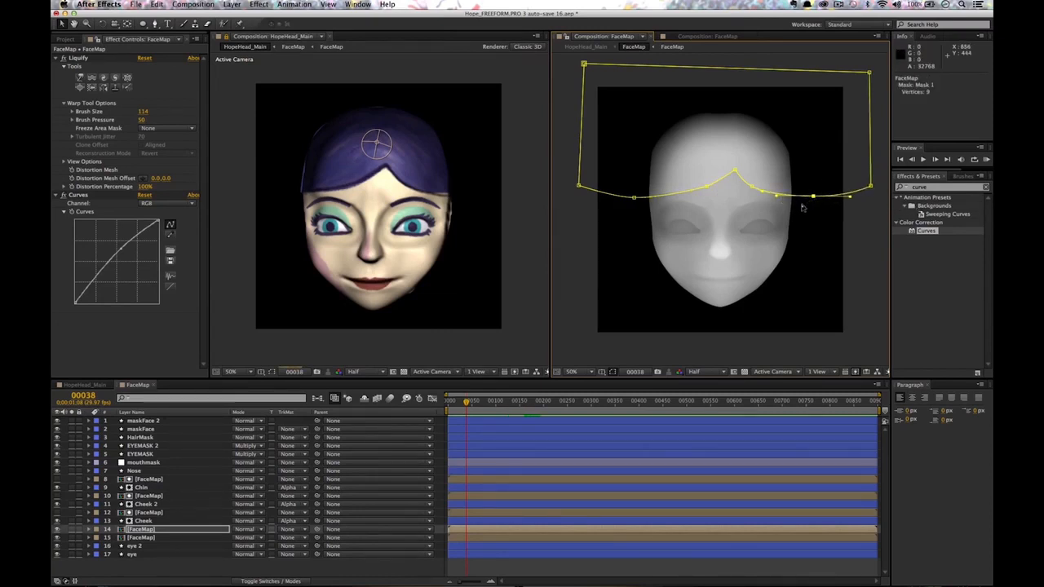
drag(392, 221, 453, 218)
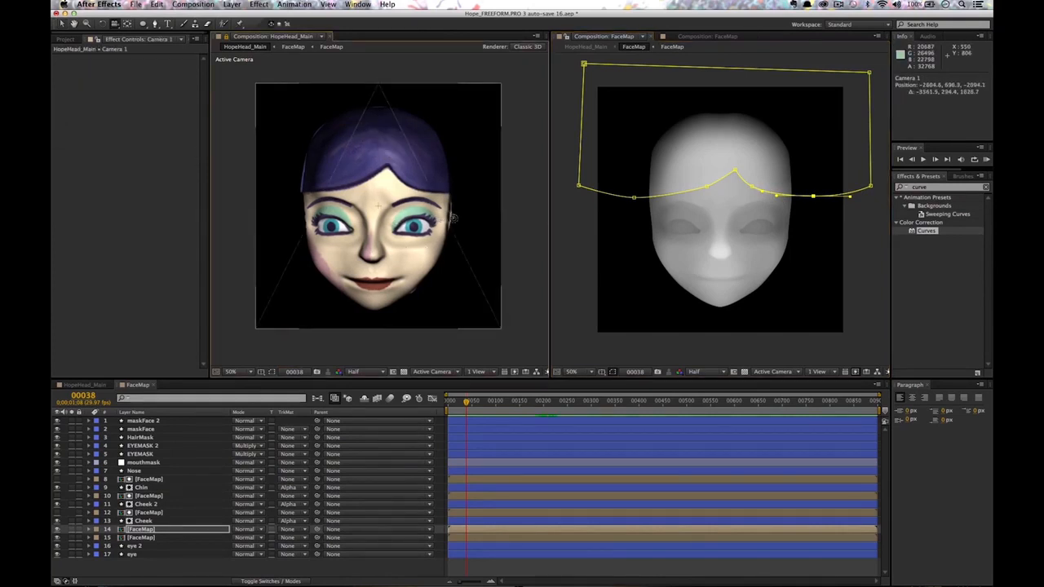
Add and adjust a brightening point in the FaceMap layer's Curves graph.
click(144, 530)
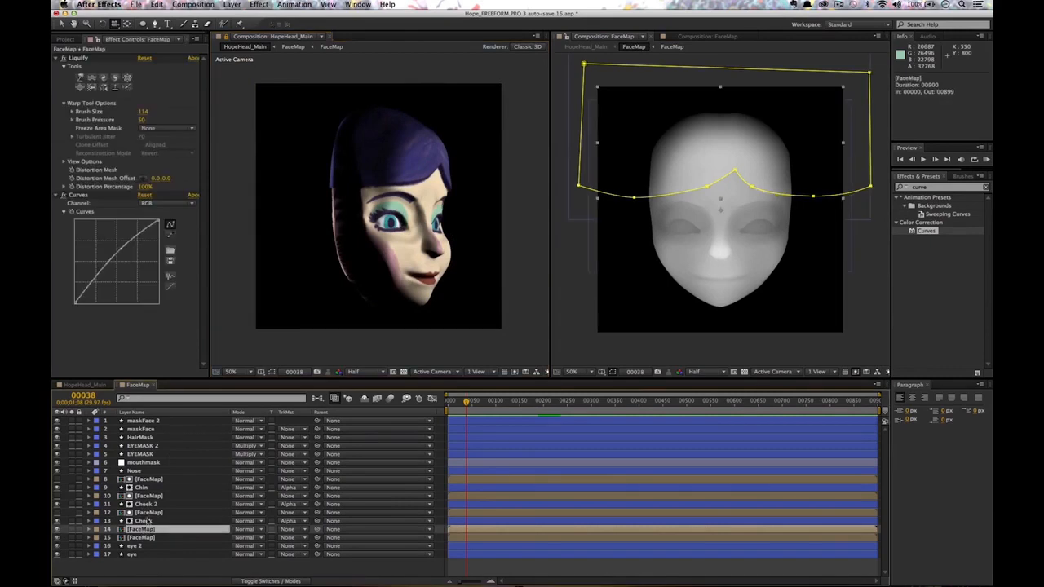
click(122, 250)
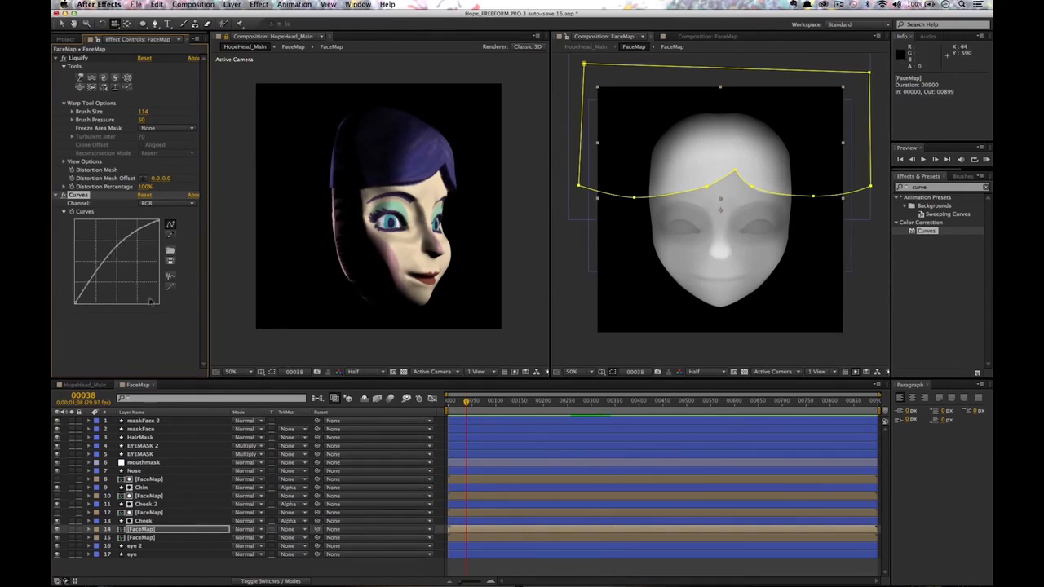
drag(117, 245, 118, 248)
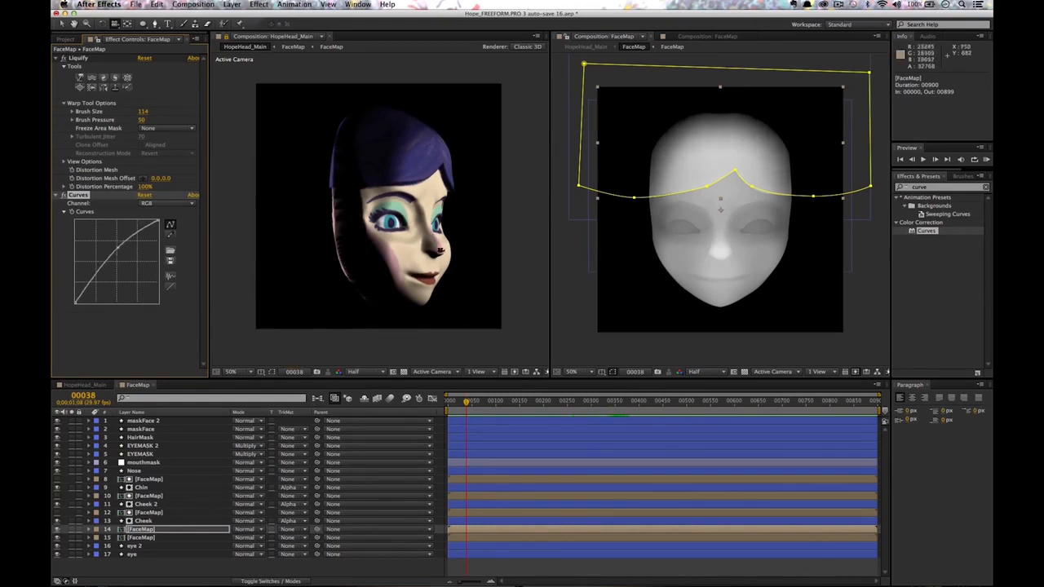
Compare HopeHead_Main and FaceMap, orbiting the head to a frontal view.
click(81, 385)
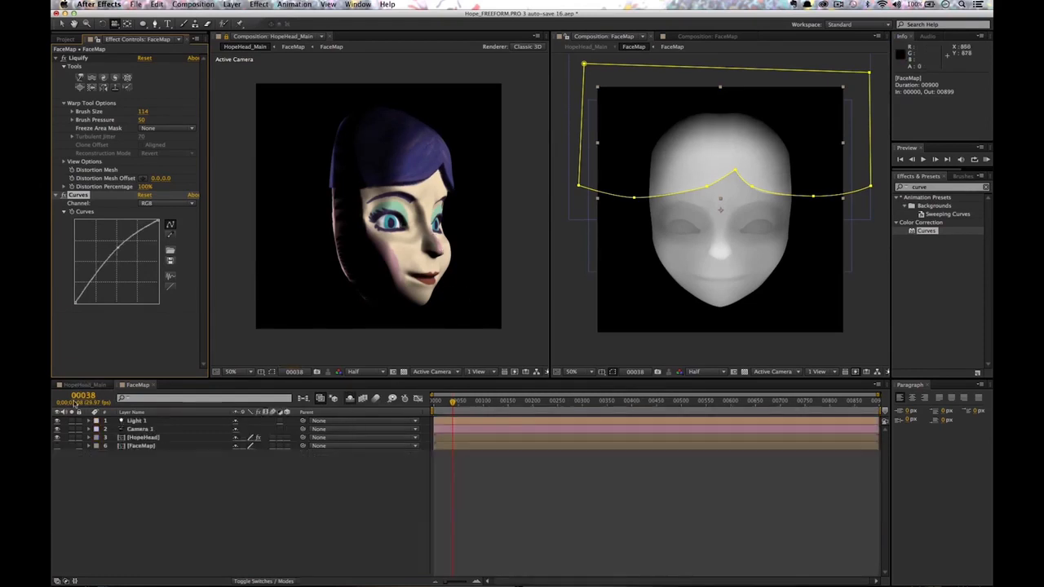
click(137, 384)
drag(425, 244, 374, 238)
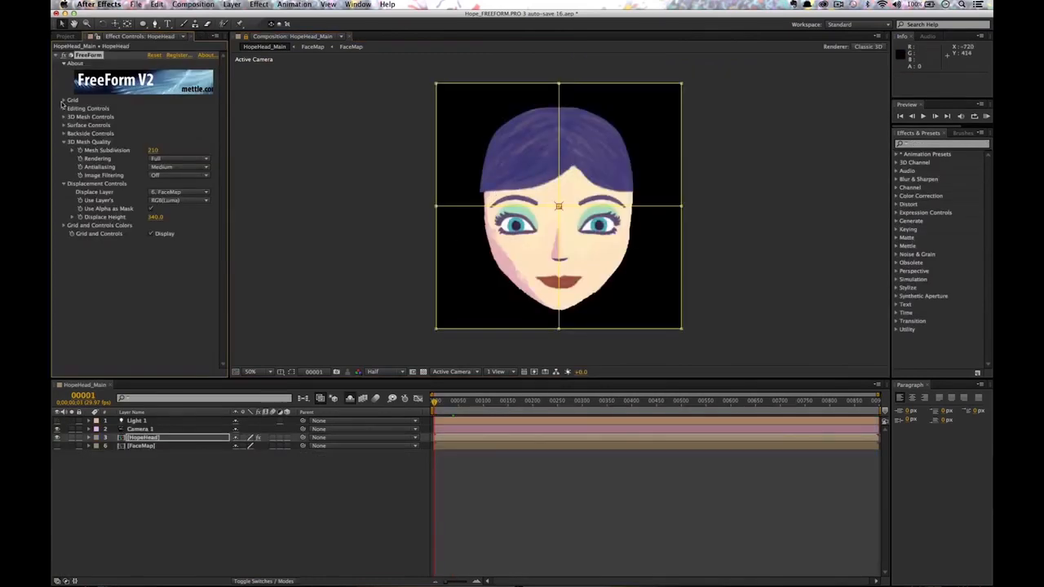
Set the FreeForm grid to 5 rows and 6 columns to show the mesh.
click(63, 100)
text(5)
key(Tab)
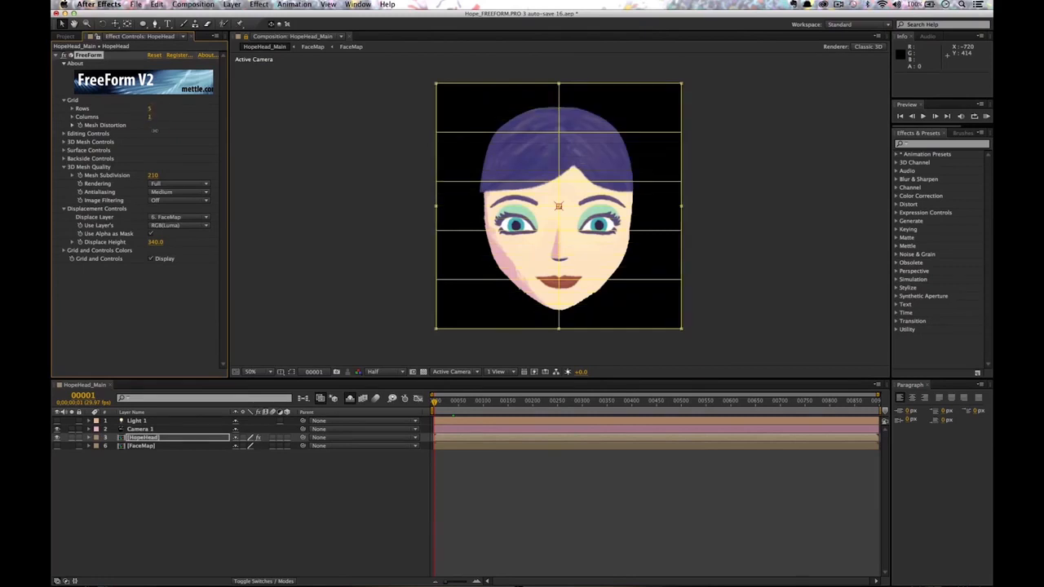
click(79, 101)
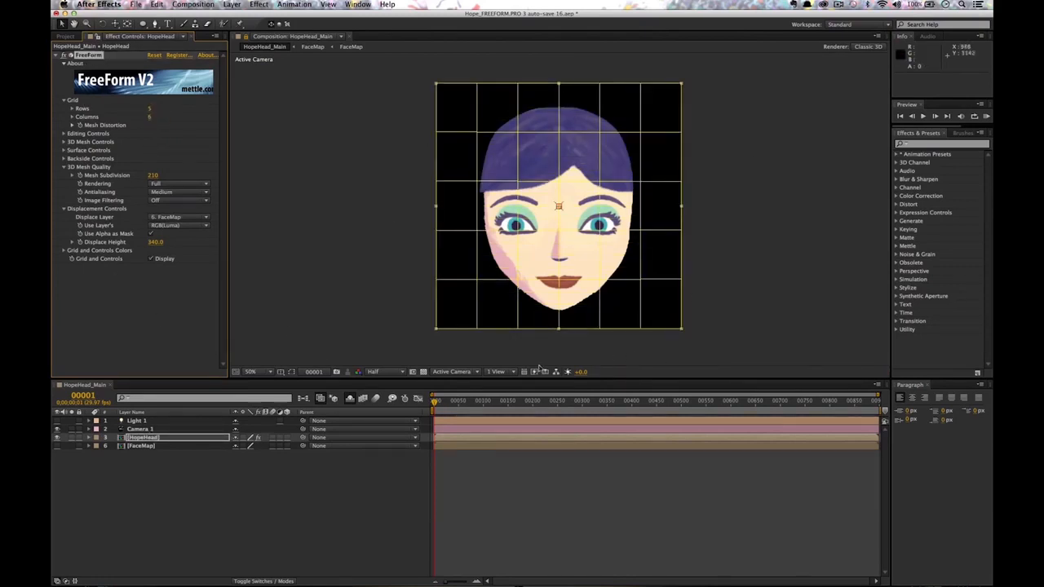
Switch to 2 Views, orbit Custom View 1, and push the side mesh columns back in Z.
click(498, 373)
click(513, 388)
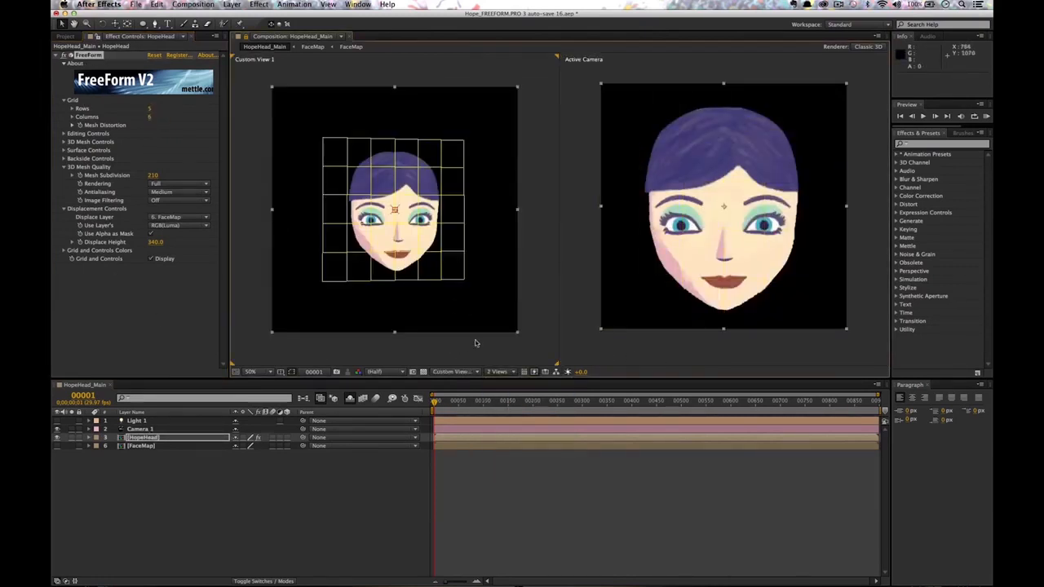
drag(455, 270, 427, 244)
drag(424, 294, 416, 254)
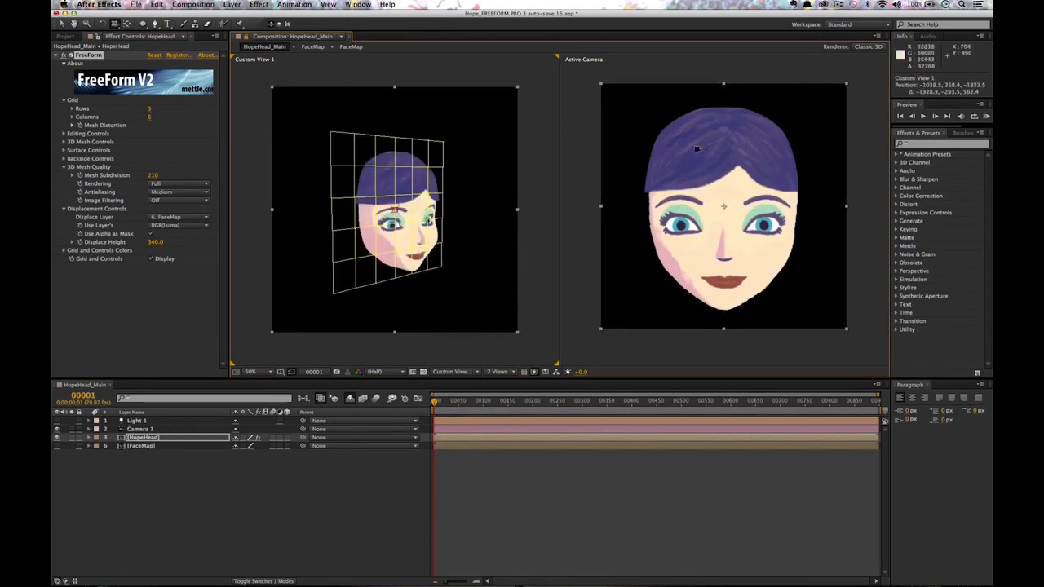
key(super+z)
shift+click(428, 270)
key(super+z)
key(super+z)
key(super+z)
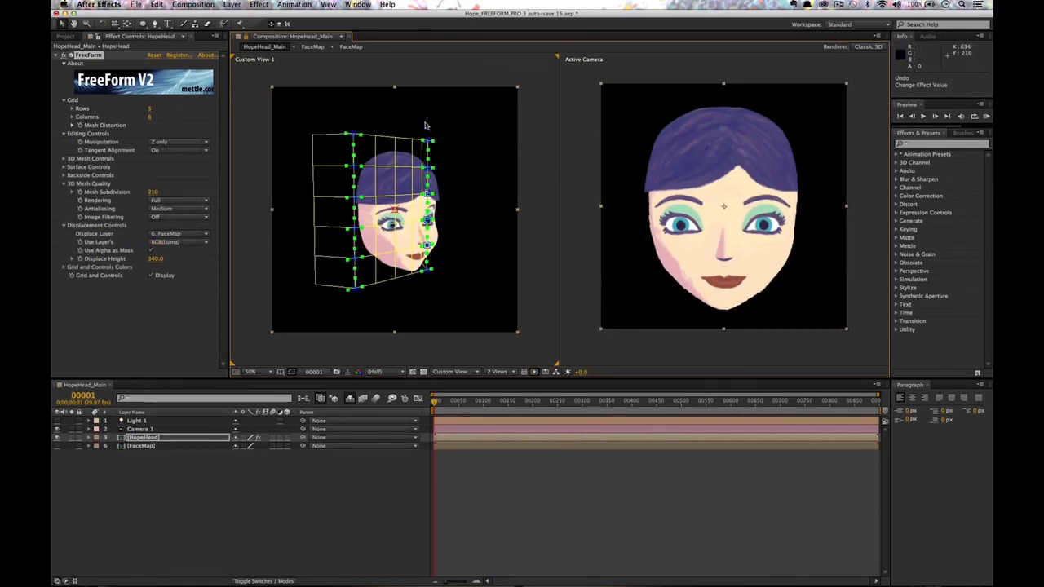
key(super+z)
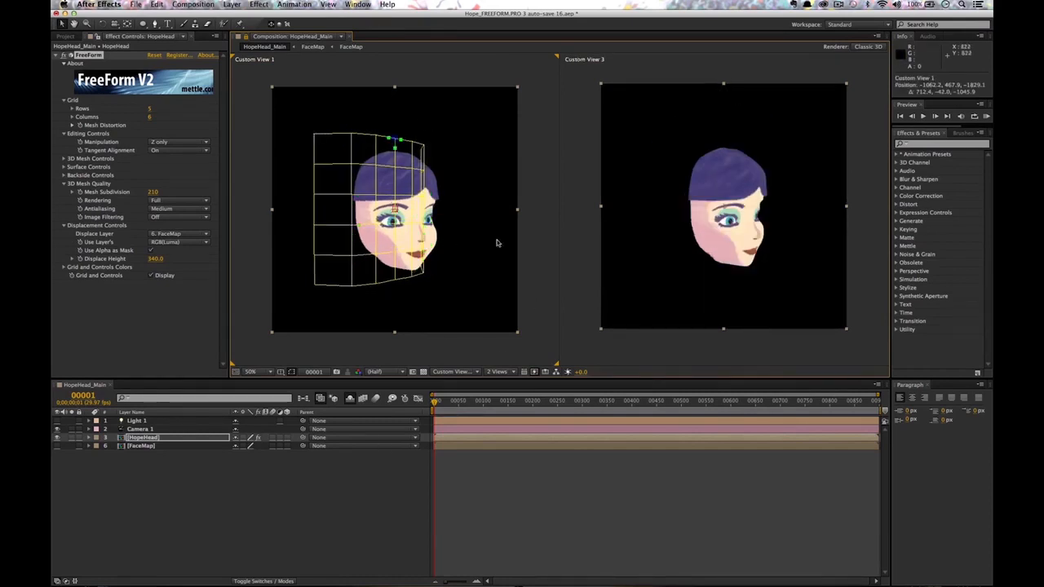
Select and test-move mesh points near the eye and cheek, undoing the change.
drag(456, 212, 437, 254)
click(727, 249)
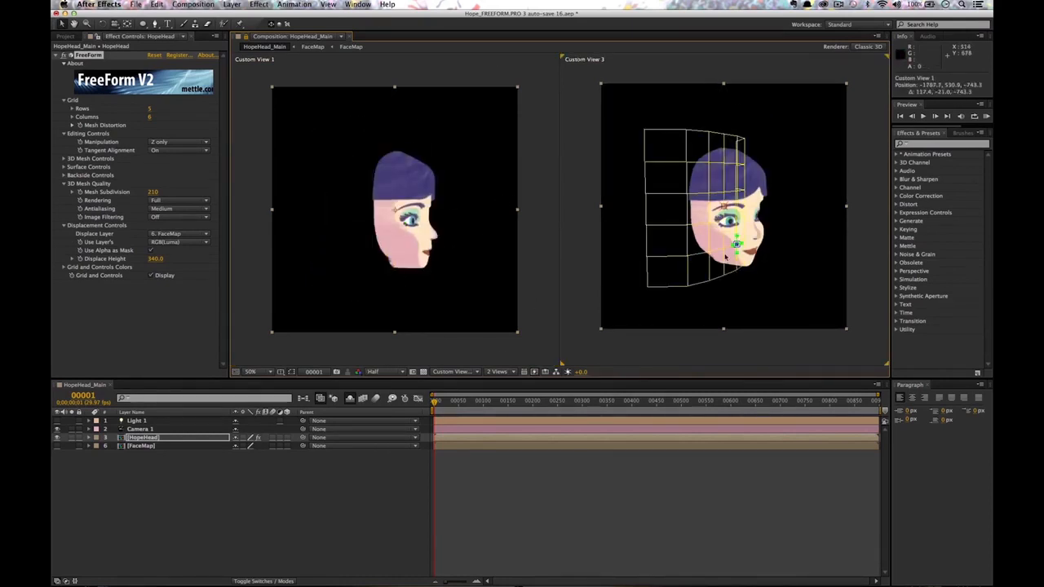
shift+click(726, 221)
drag(726, 221, 727, 222)
key(super+z)
click(738, 218)
shift+click(709, 222)
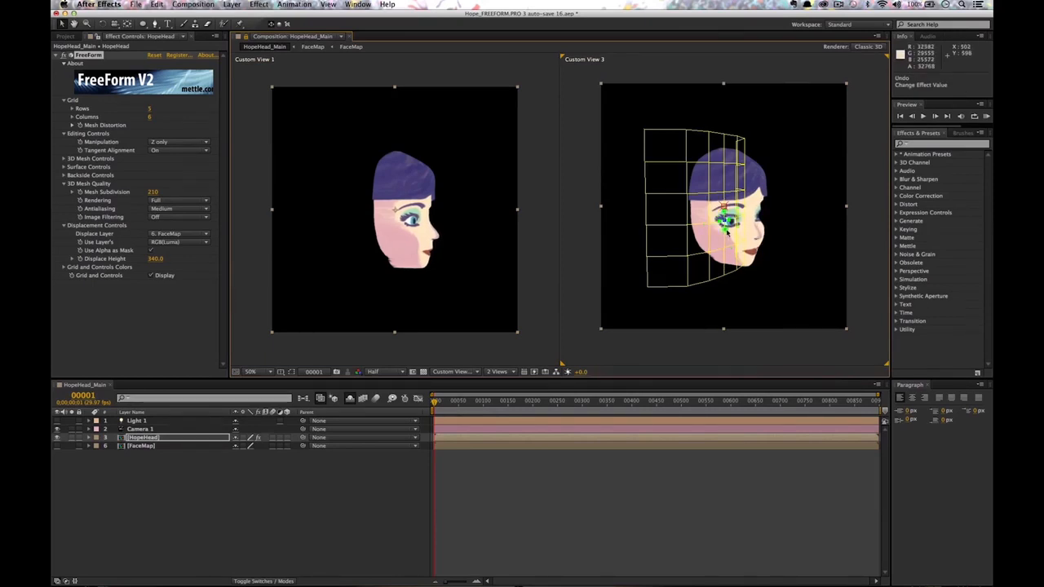
click(725, 245)
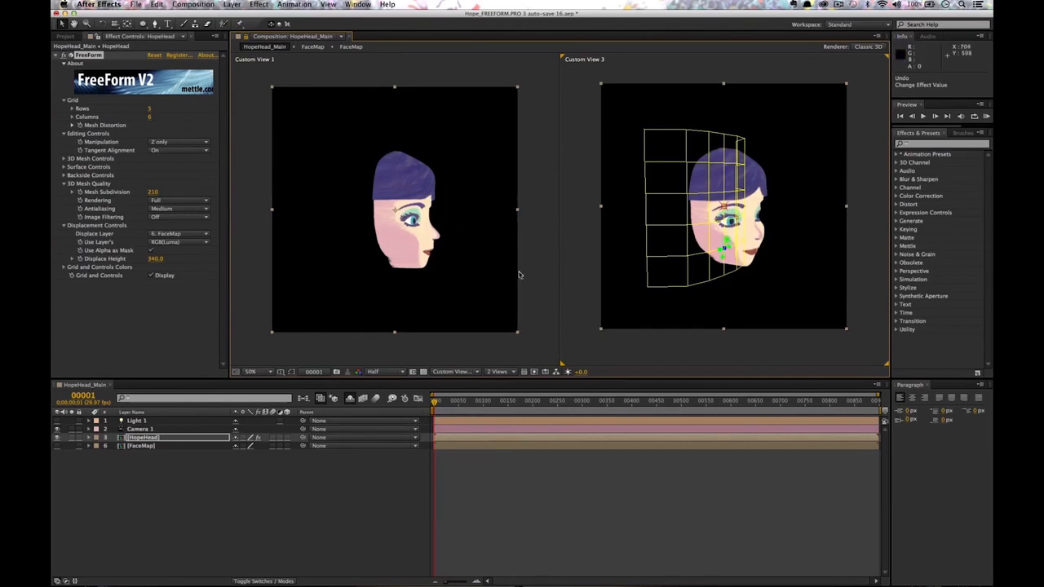
Shift the top forehead mesh point left and set Manipulation to Y only for the top-edge points.
click(723, 163)
mouse_move(723, 163)
mouse_down()
mouse_move(699, 176)
mouse_move(716, 165)
mouse_move(713, 135)
mouse_move(717, 163)
mouse_up()
click(709, 162)
shift+click(737, 164)
click(720, 163)
click(718, 135)
shift+click(709, 132)
shift+click(736, 138)
click(178, 142)
click(168, 161)
Set Manipulation to X only and nudge both forehead mesh points inward.
click(178, 142)
click(168, 170)
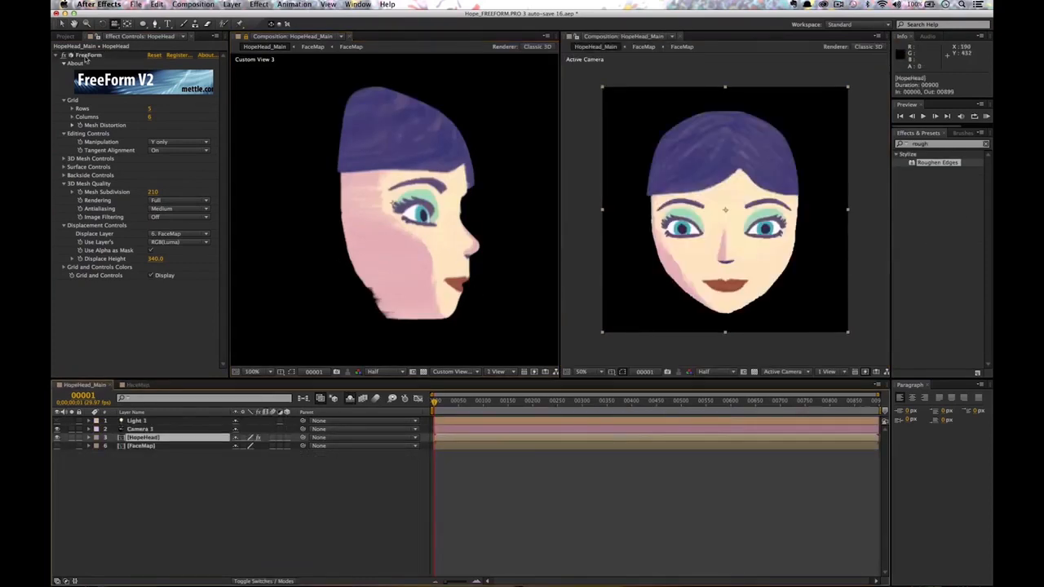
Pull the bottom-centre FreeForm mesh vertex down while viewing the head front-on.
click(85, 57)
drag(424, 208, 170, 167)
key(v)
click(726, 327)
mouse_move(726, 328)
mouse_down()
mouse_move(758, 341)
mouse_move(726, 331)
mouse_up()
key(c)
drag(515, 206, 496, 201)
key(v)
click(804, 186)
click(178, 142)
click(169, 167)
drag(806, 186, 804, 186)
click(644, 187)
drag(644, 187, 649, 202)
Angle the tangent handles of the left and right cheek mesh points sideways.
click(803, 186)
drag(803, 203, 803, 203)
click(644, 234)
drag(644, 218, 649, 219)
click(806, 234)
drag(806, 219, 804, 219)
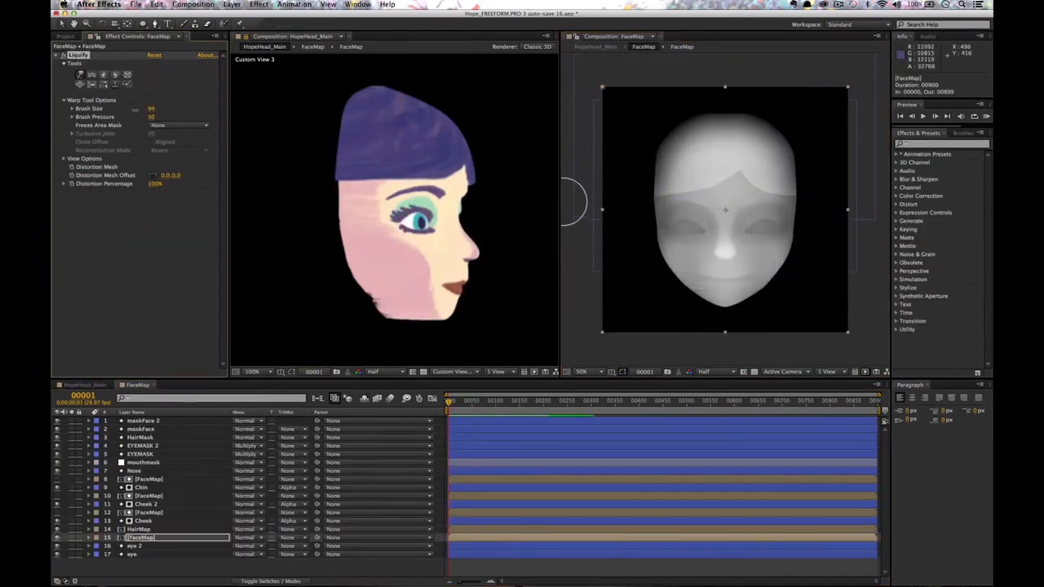
Reduce the Liquify Brush Size to 47, then orbit Custom View 3 around the head from profile to front.
mouse_move(136, 110)
mouse_down()
mouse_move(121, 110)
mouse_move(138, 110)
mouse_up()
drag(726, 255, 725, 252)
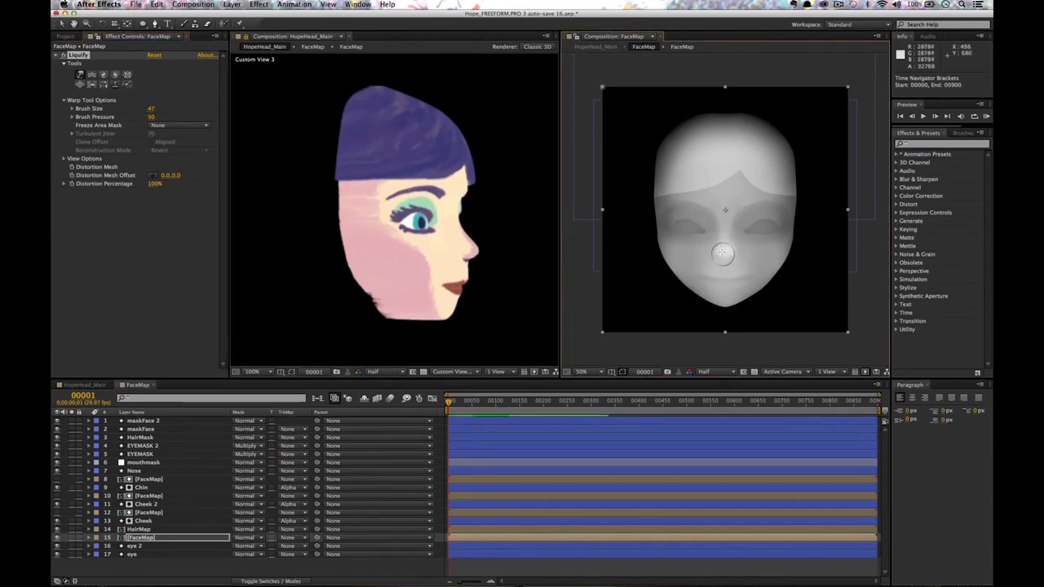
key(c)
mouse_move(483, 279)
mouse_down()
mouse_move(405, 282)
mouse_move(485, 270)
mouse_up()
drag(472, 315, 465, 266)
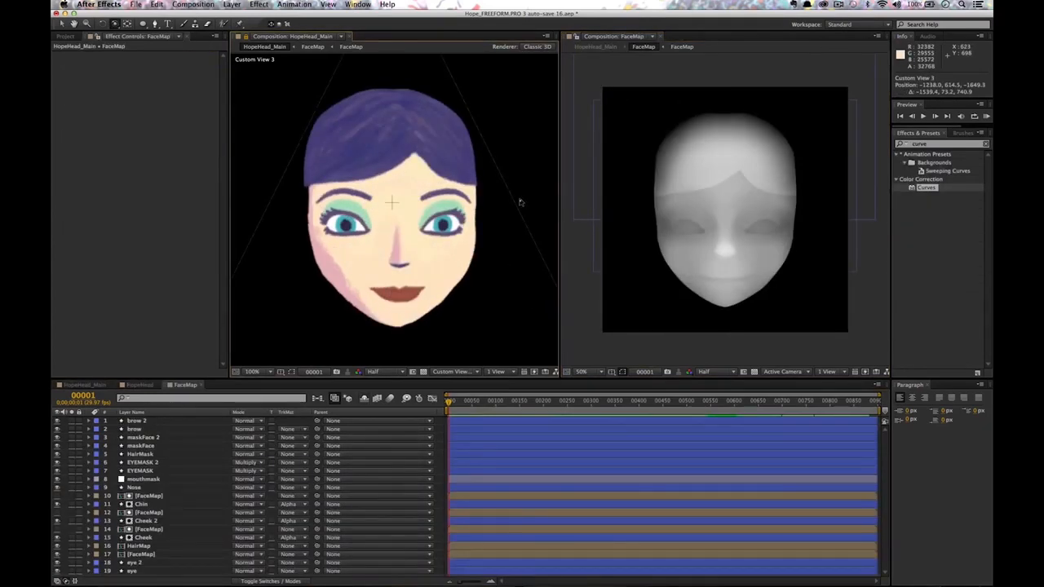
drag(521, 201, 447, 237)
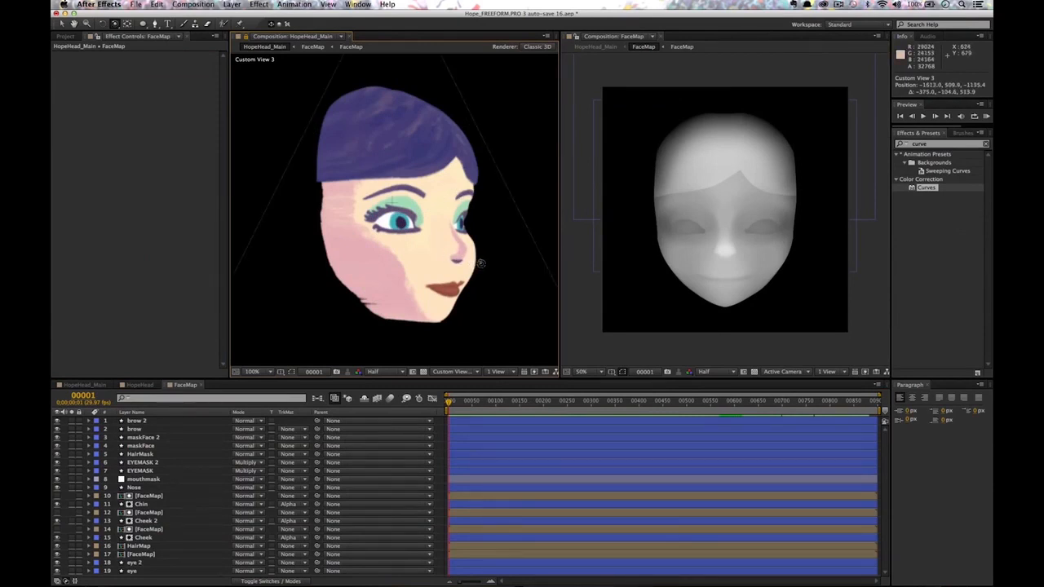
drag(481, 264, 474, 157)
drag(470, 269, 516, 180)
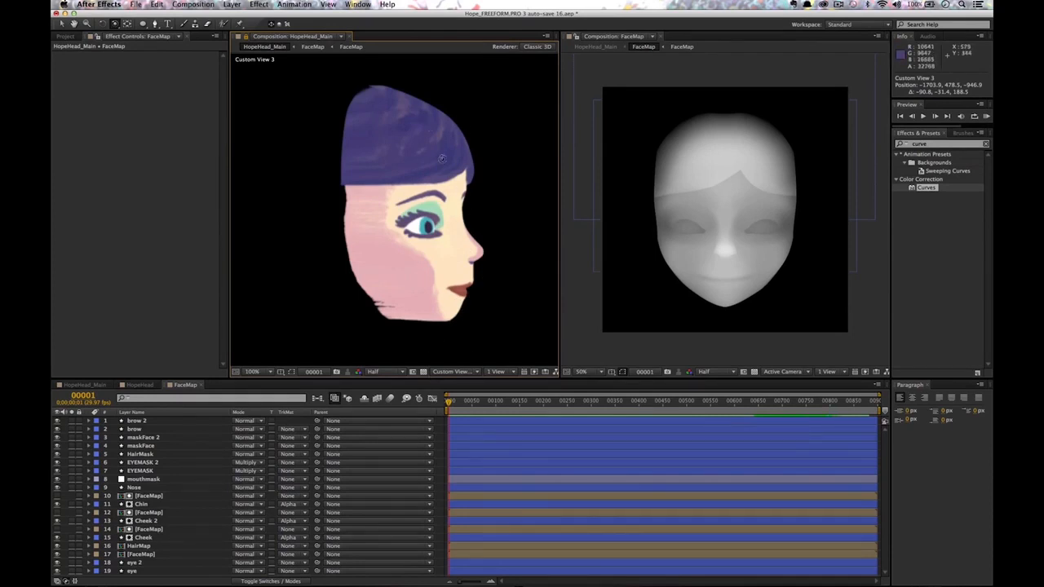
drag(419, 256, 381, 262)
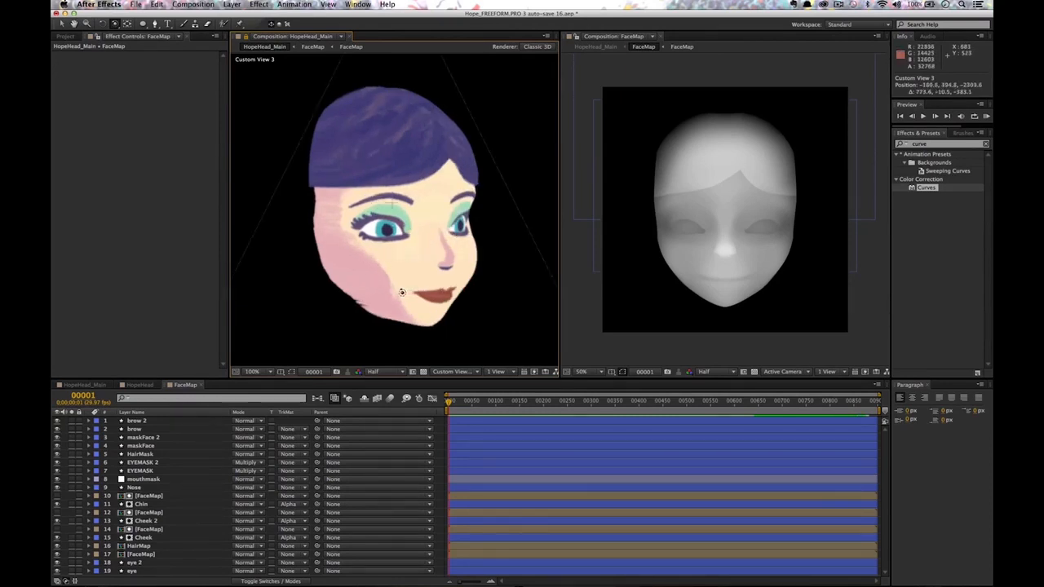
drag(393, 275, 407, 261)
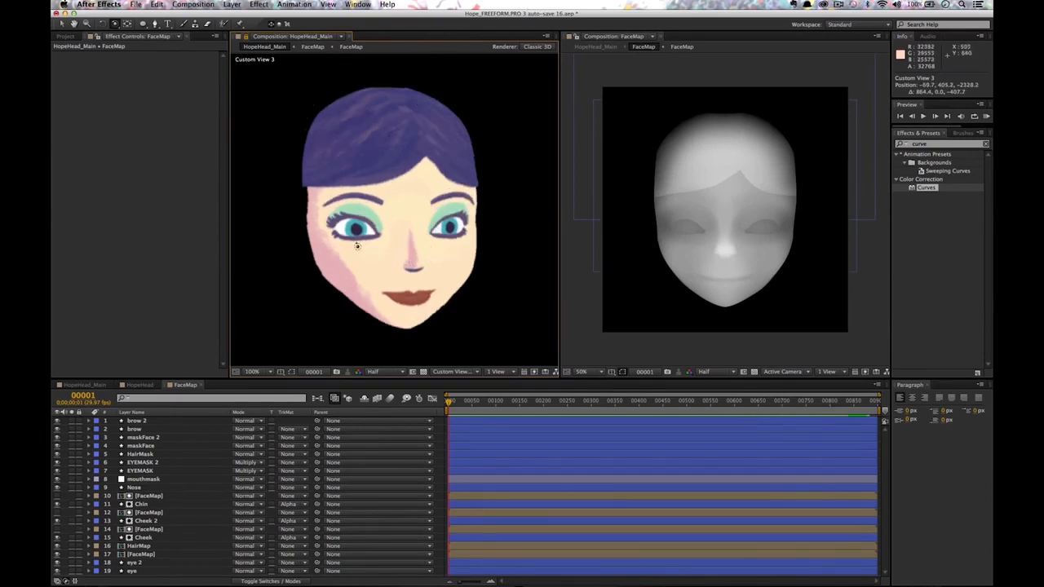